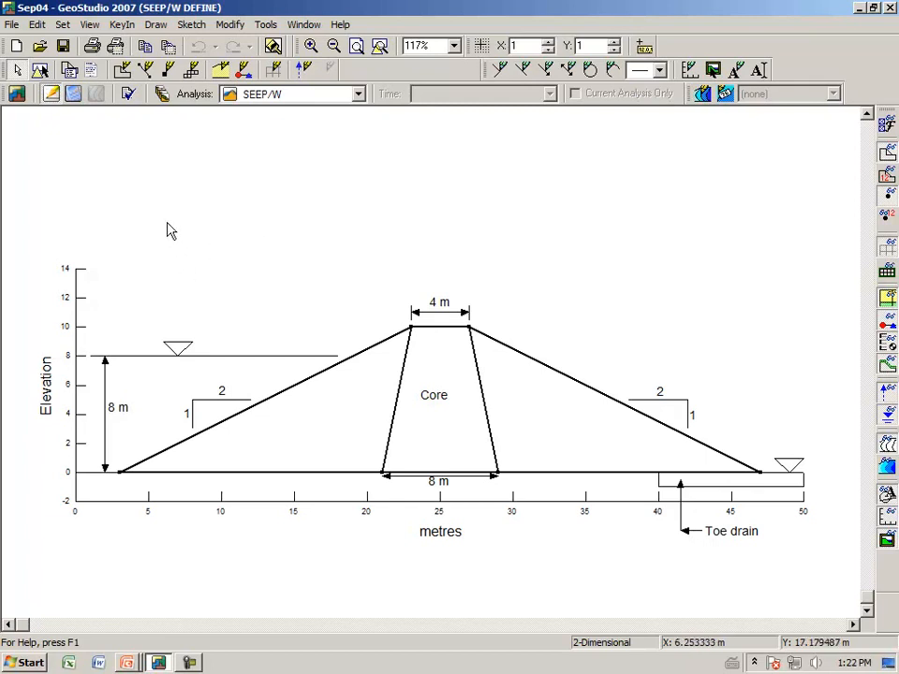
- Add a volumetric water content function named Silt W/C and set its type to Data Point Function
click(122, 26)
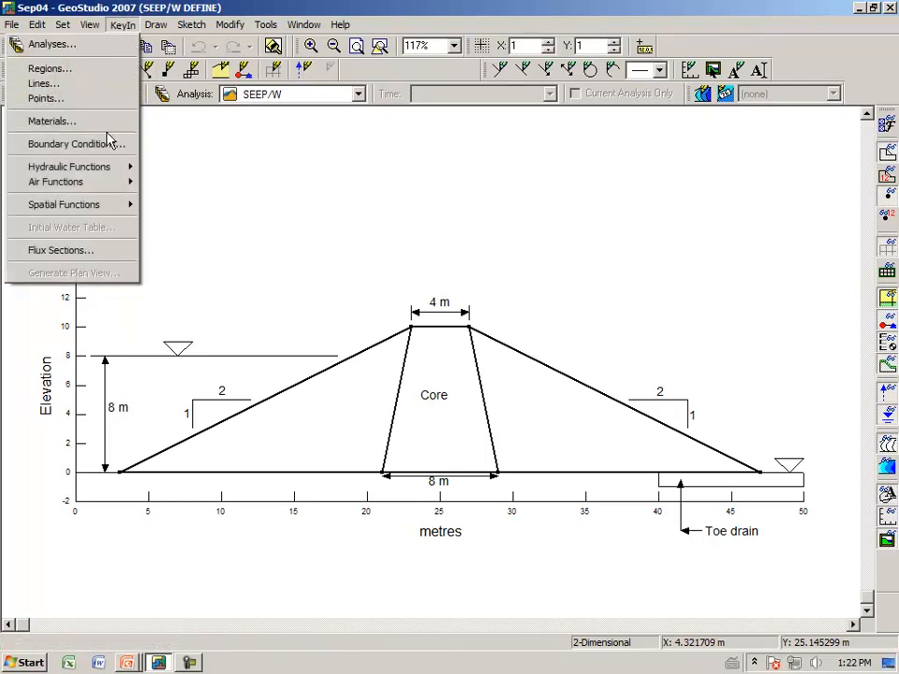
mouse_move(106, 173)
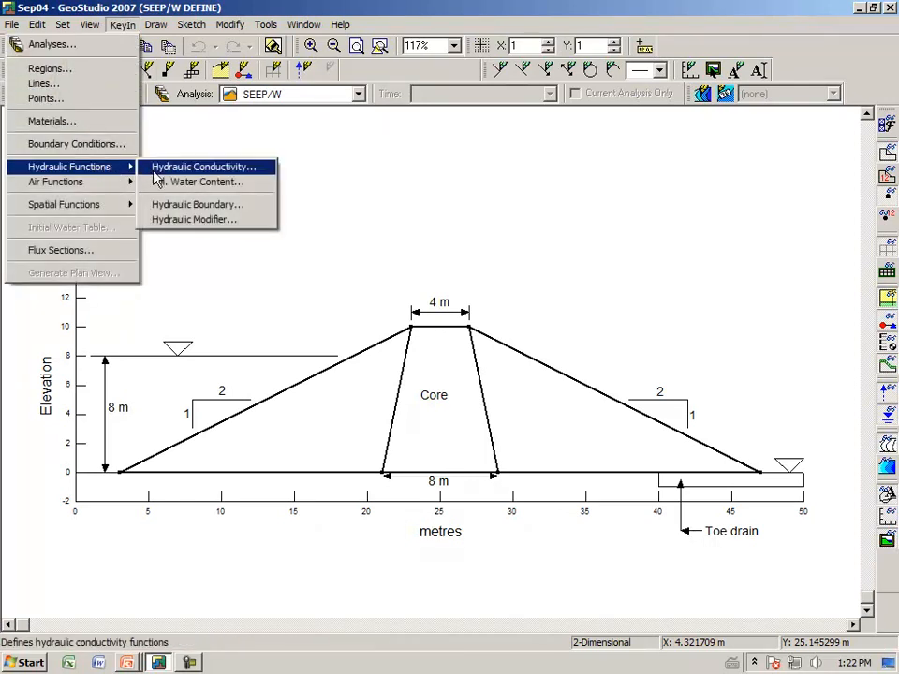
click(165, 186)
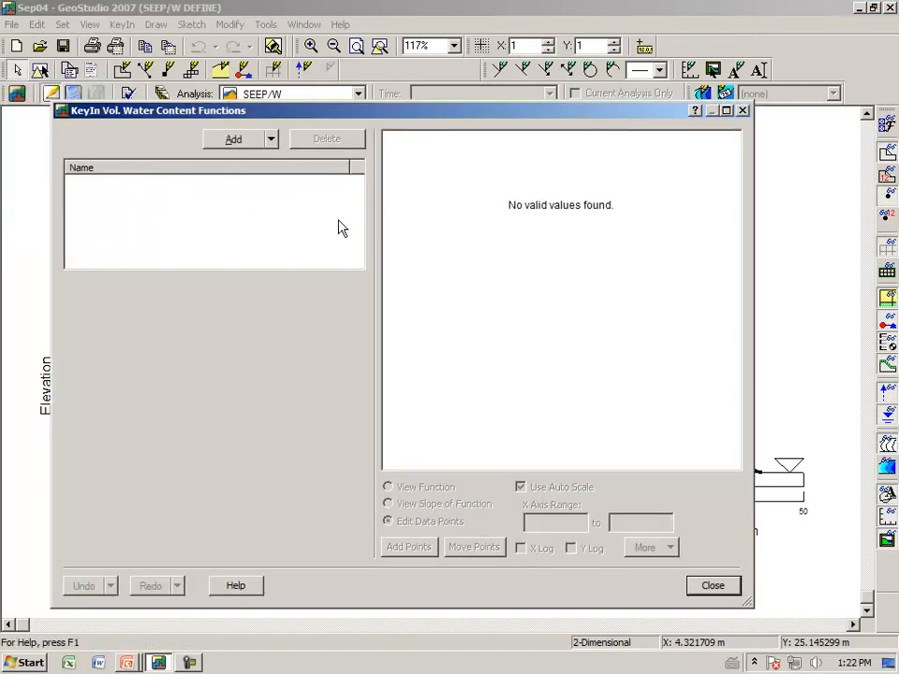
click(234, 145)
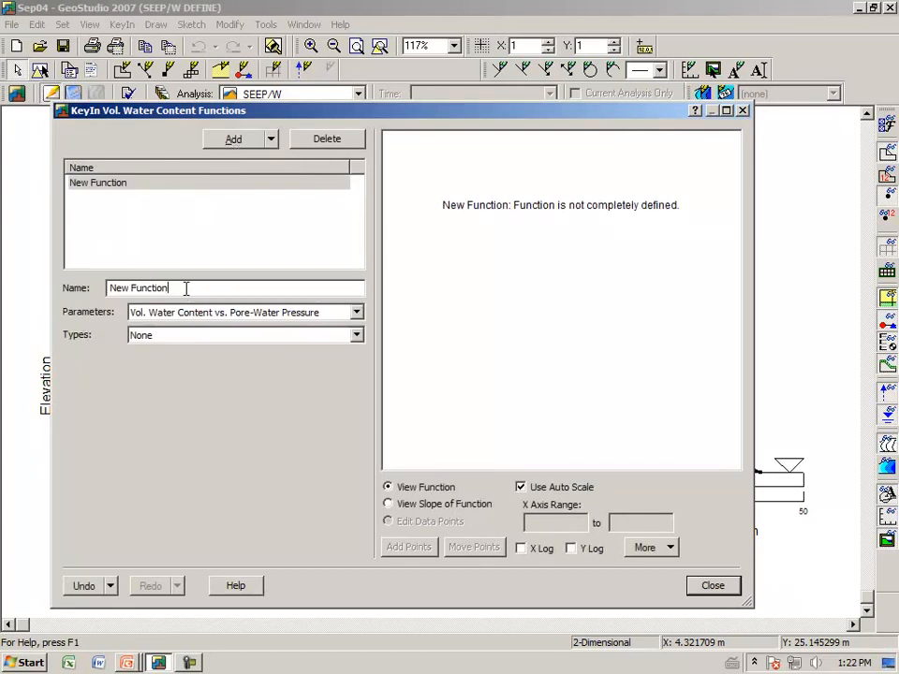
drag(186, 287, 95, 276)
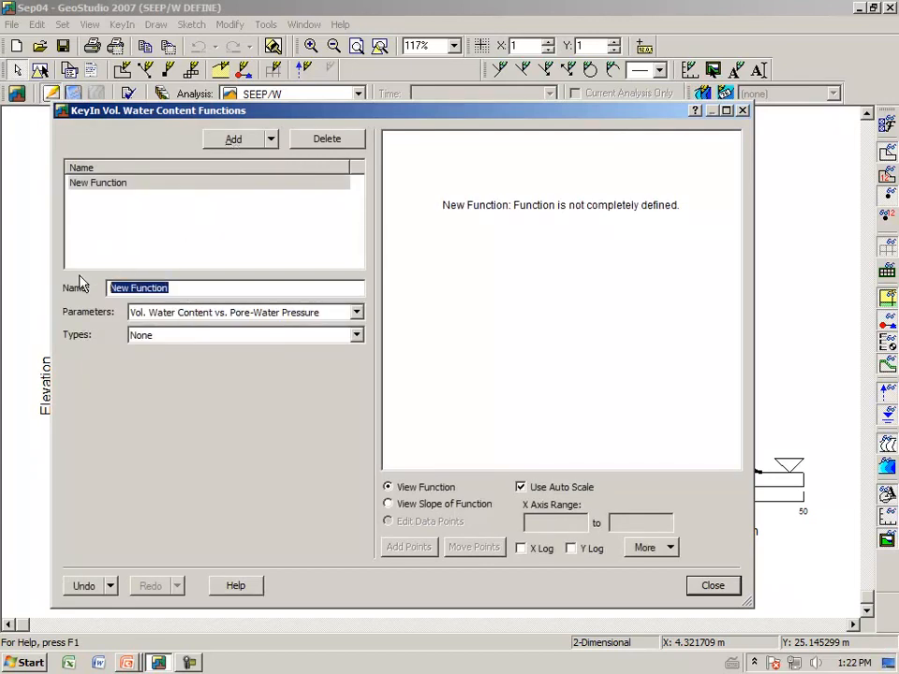
text(Silt W/C)
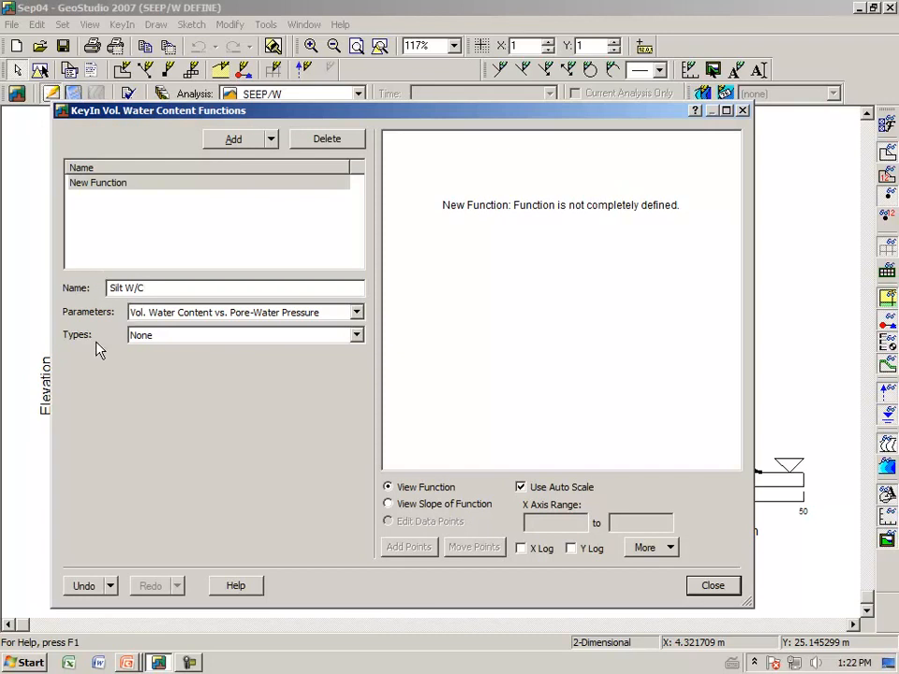
click(357, 339)
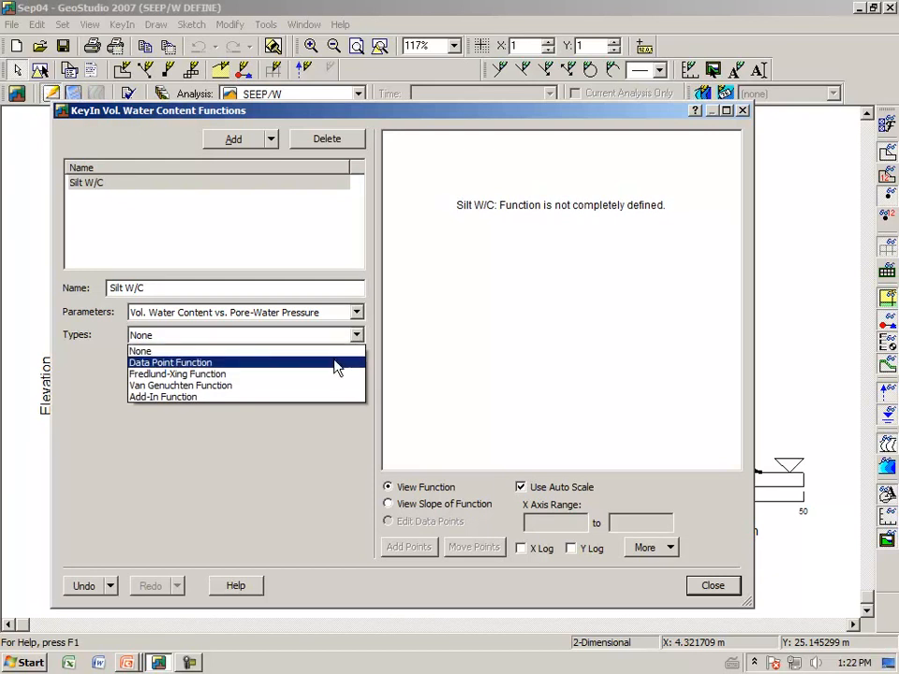
click(337, 364)
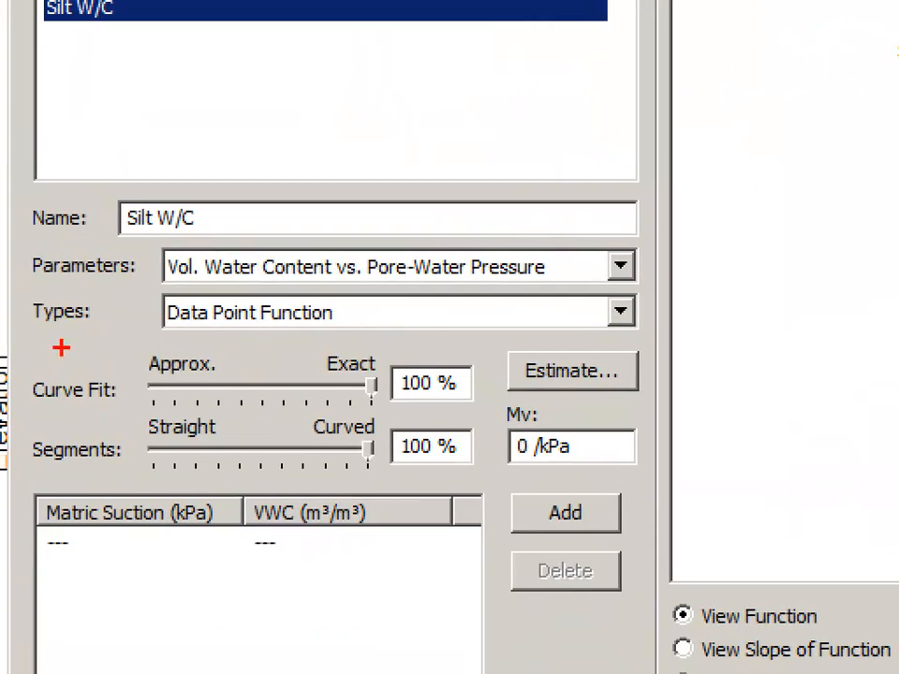
mouse_move(128, 350)
mouse_down()
mouse_move(337, 340)
mouse_move(343, 307)
mouse_move(228, 291)
mouse_move(155, 298)
mouse_move(140, 351)
mouse_up()
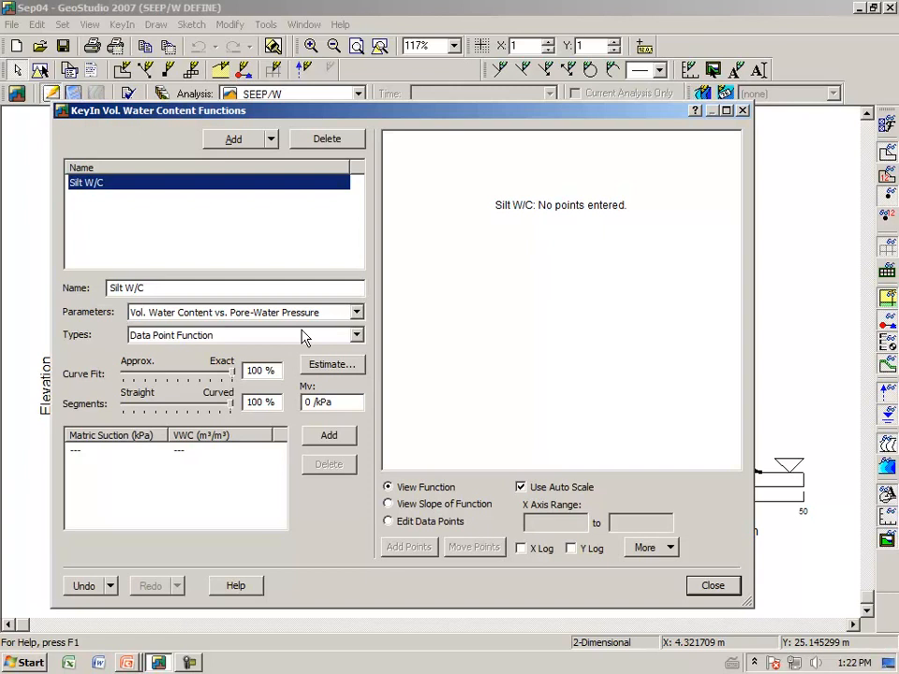
- Start estimating the Silt W/C function from sample functions, with Silt as the sample material
click(330, 370)
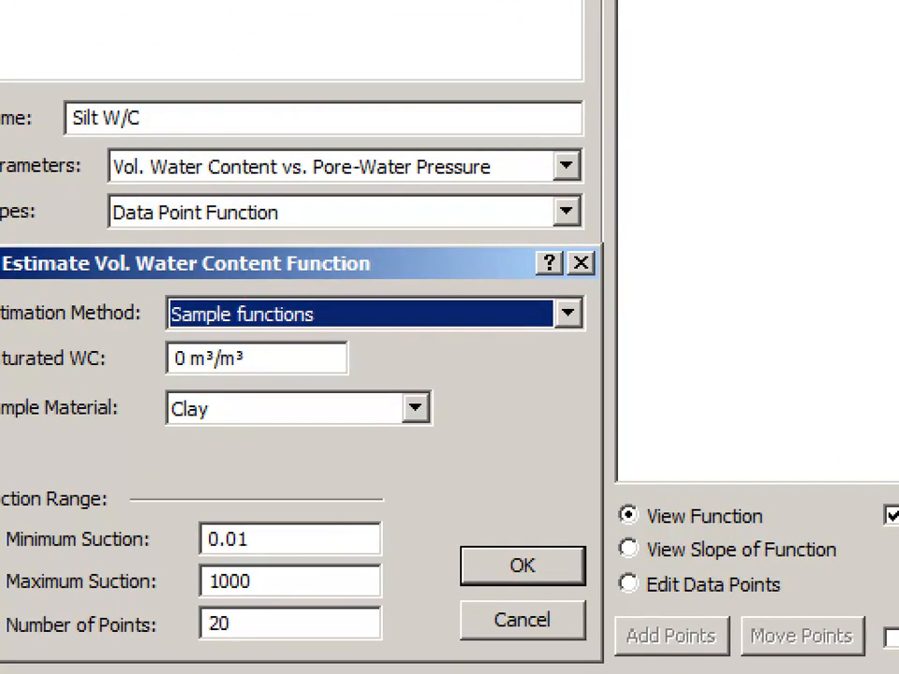
mouse_move(145, 327)
mouse_down()
mouse_move(316, 324)
mouse_move(335, 305)
mouse_move(242, 289)
mouse_move(142, 309)
mouse_move(140, 336)
mouse_up()
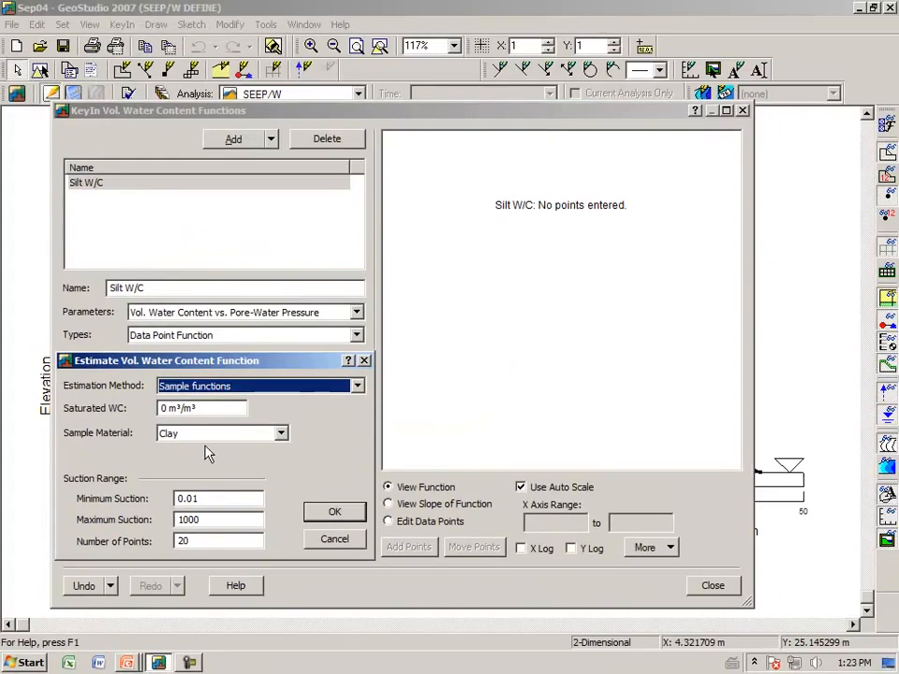
click(281, 433)
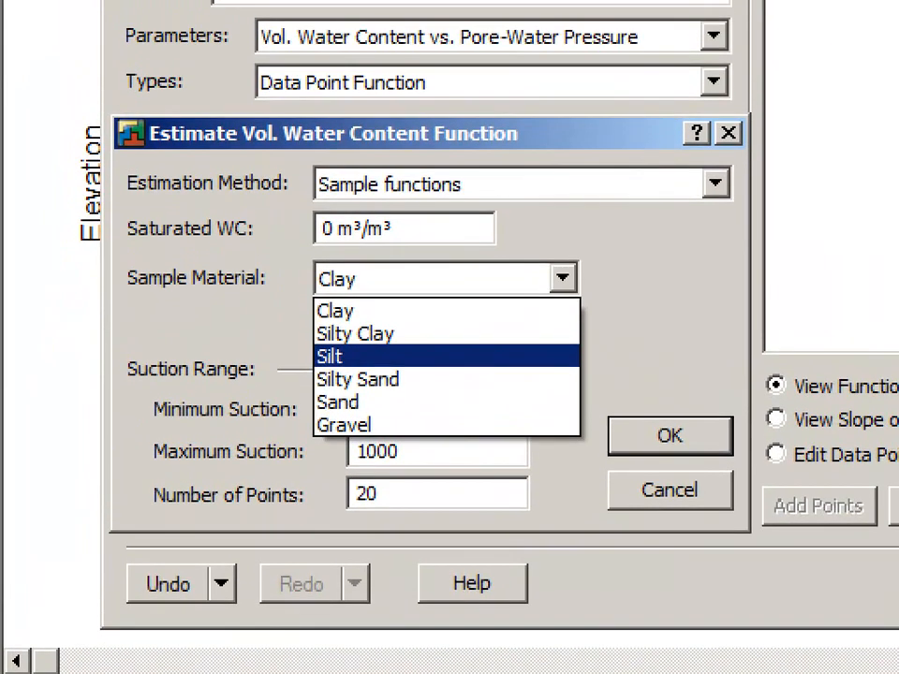
drag(292, 366, 356, 367)
drag(312, 339, 296, 359)
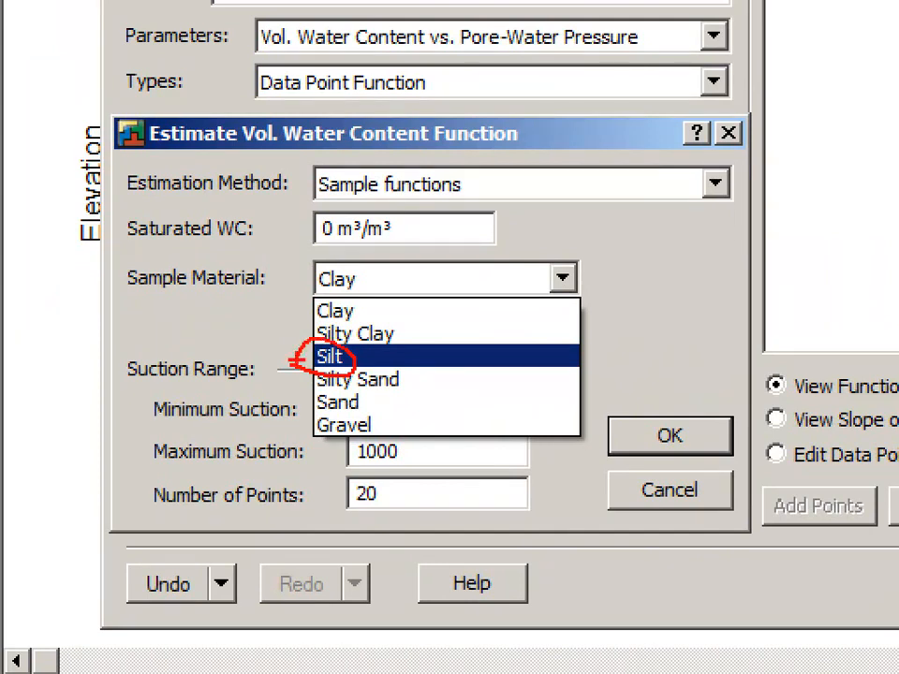
key(Escape)
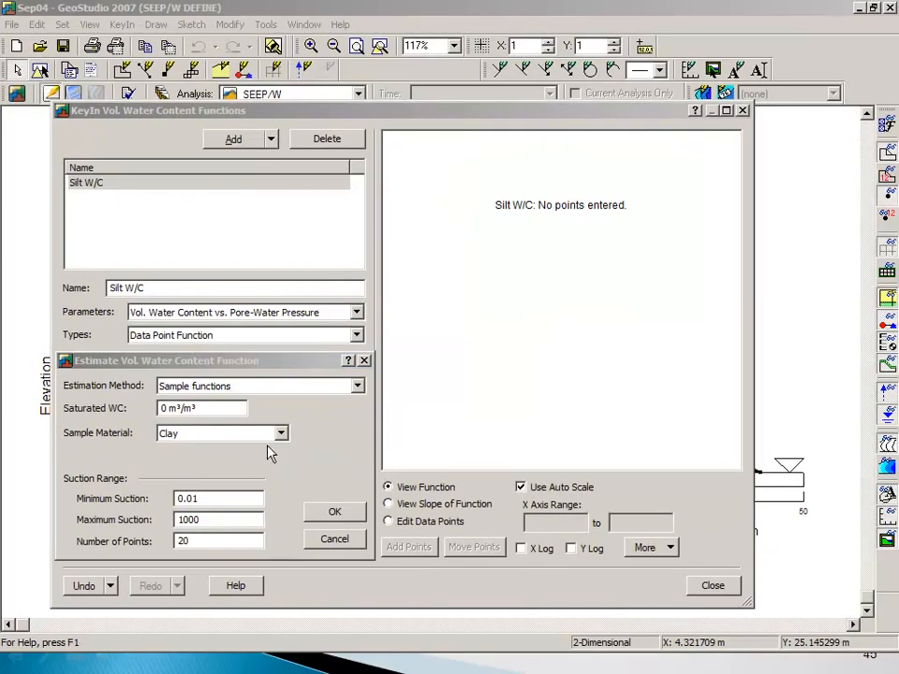
click(280, 436)
click(184, 472)
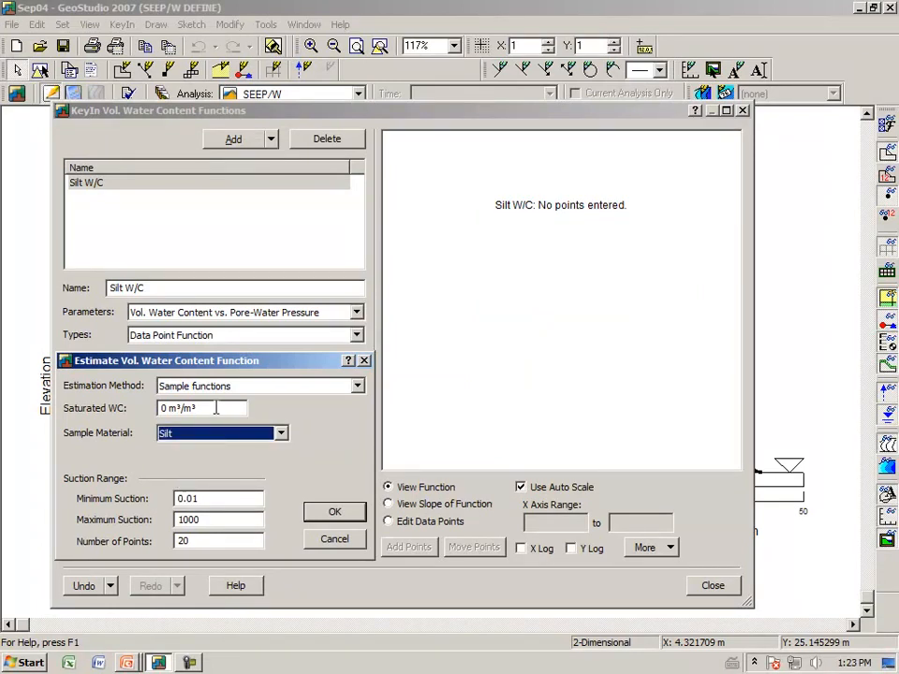
- Set the saturated water content to 0.45 m³/m³ and generate the estimated Silt W/C curve
drag(215, 407, 137, 404)
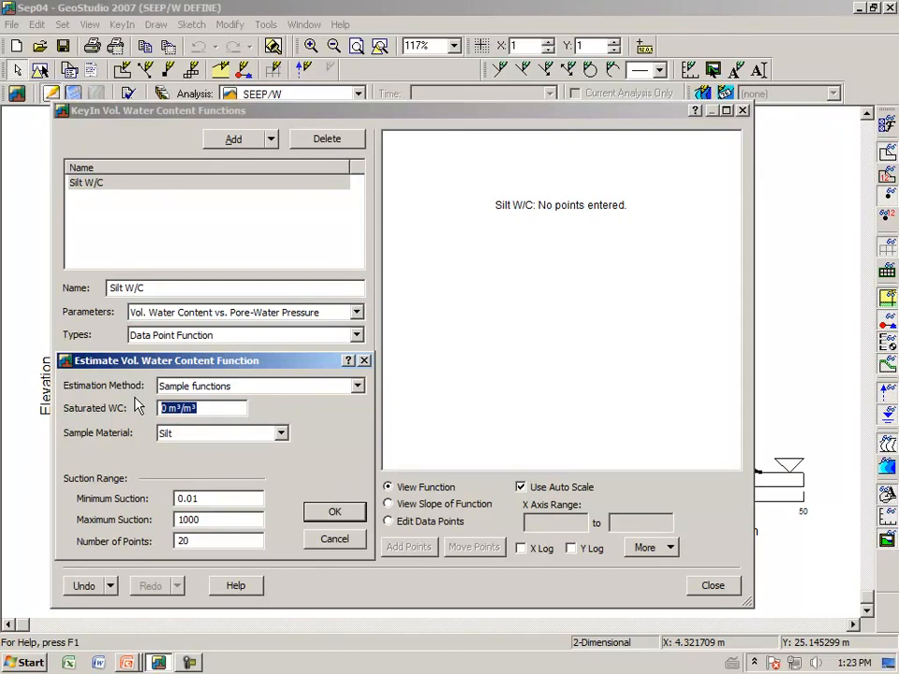
text(0.45)
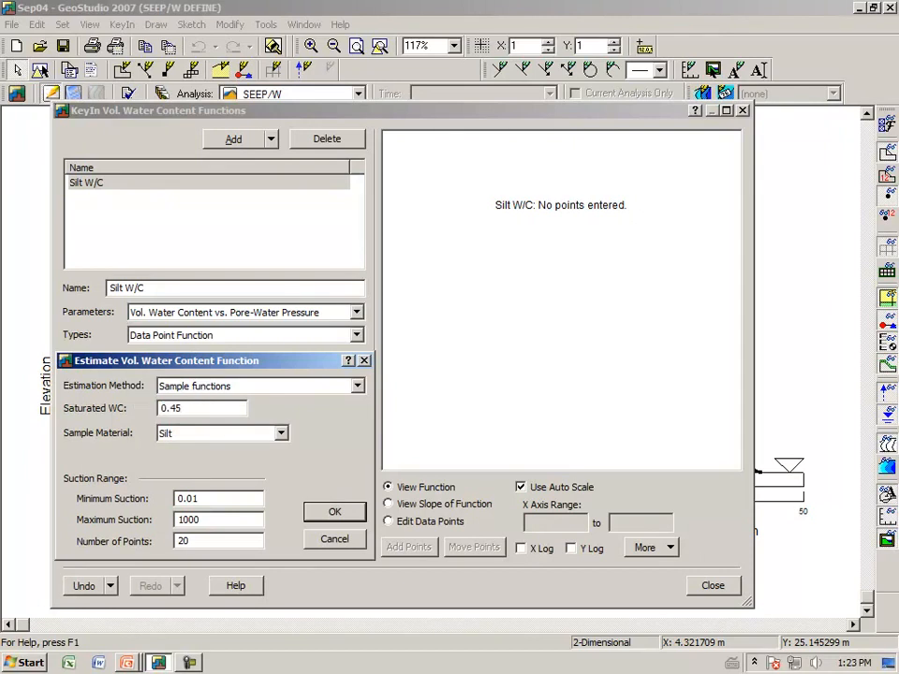
key(Tab)
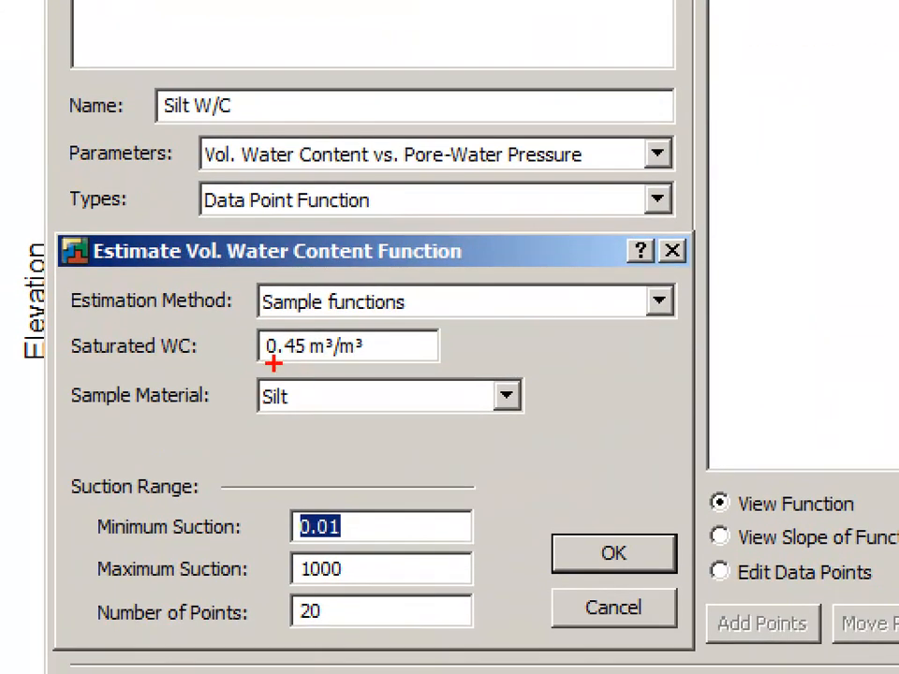
mouse_move(273, 363)
mouse_down()
mouse_move(256, 361)
mouse_move(357, 362)
mouse_move(381, 344)
mouse_move(354, 329)
mouse_move(268, 328)
mouse_move(241, 348)
mouse_move(244, 363)
mouse_up()
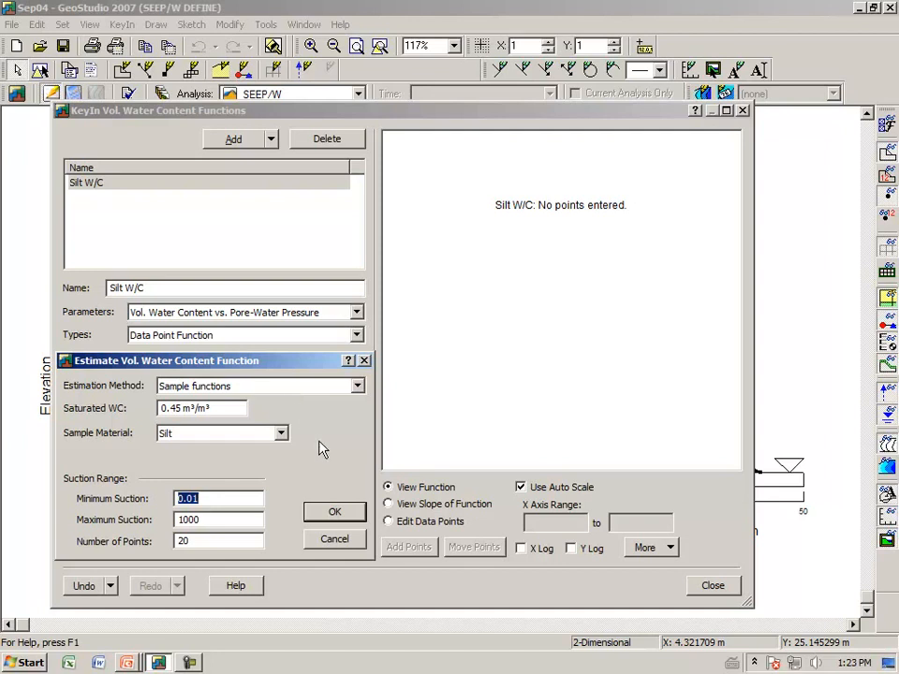
click(331, 509)
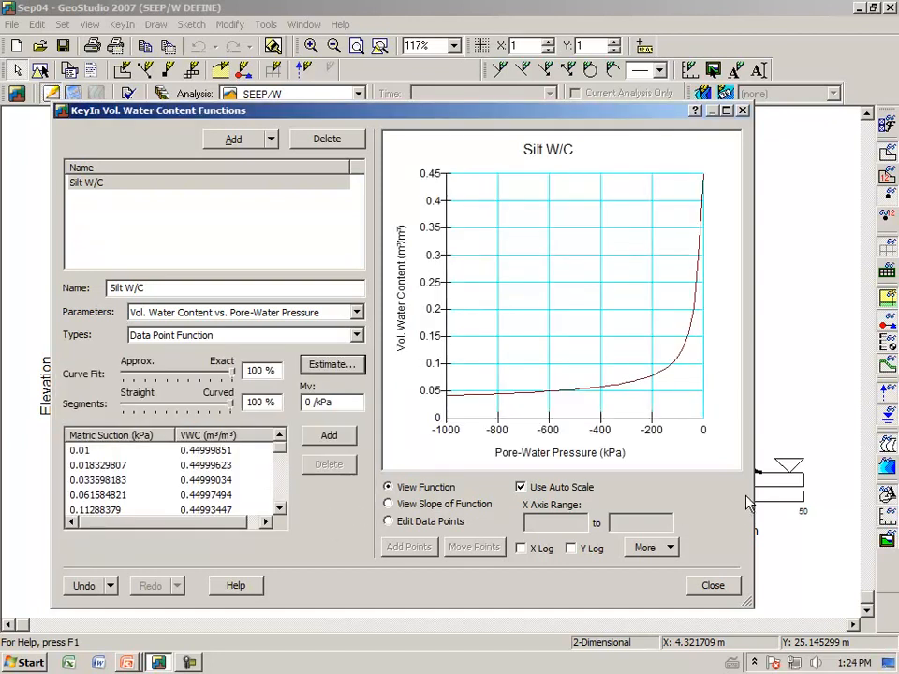
- Enlarge the Silt W/C graph, view its editable data points against matric suction, and close the function editor
drag(751, 496, 832, 499)
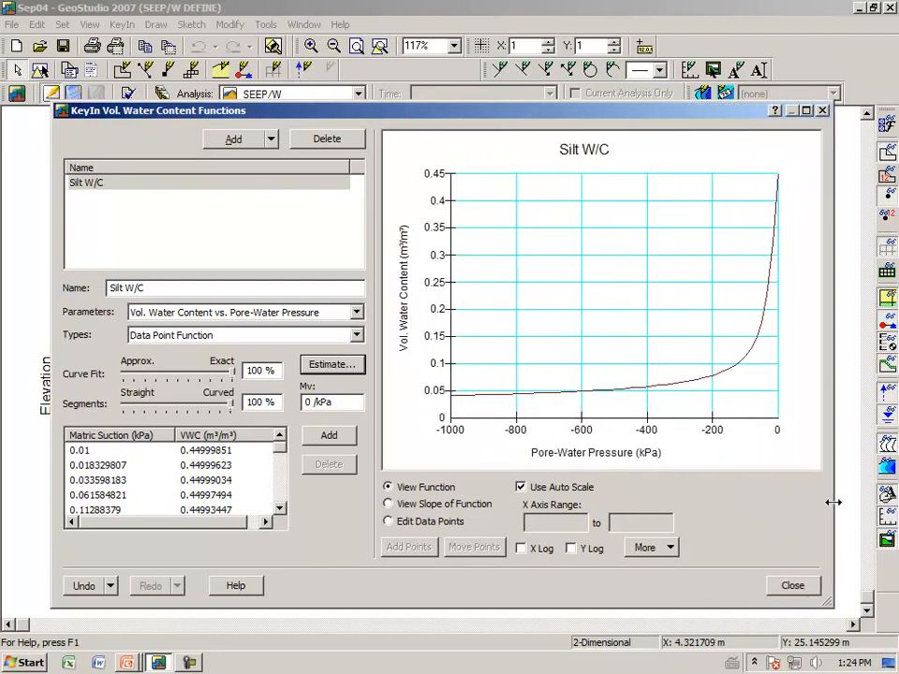
click(389, 524)
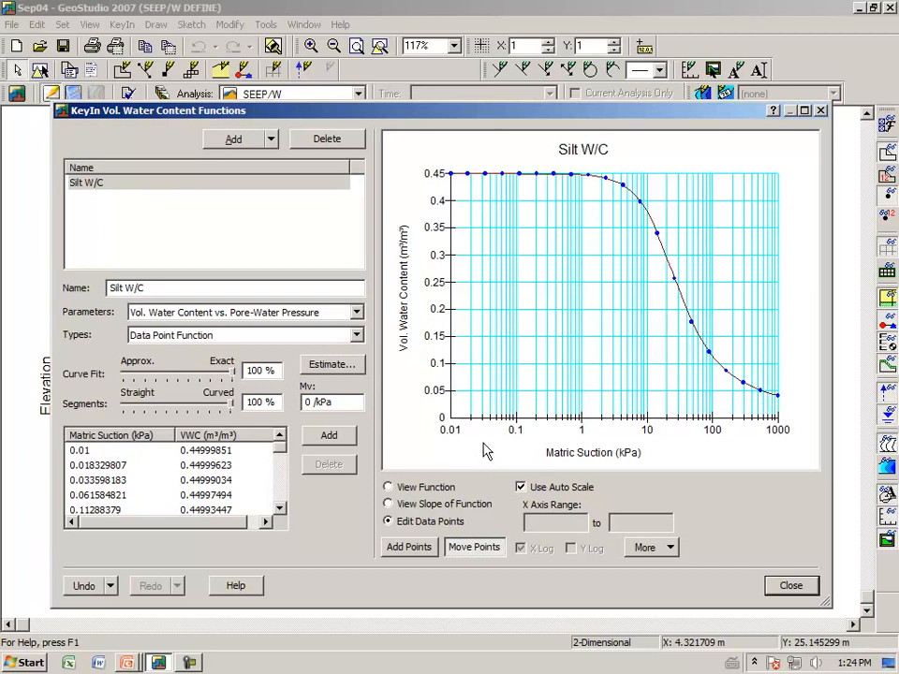
click(791, 587)
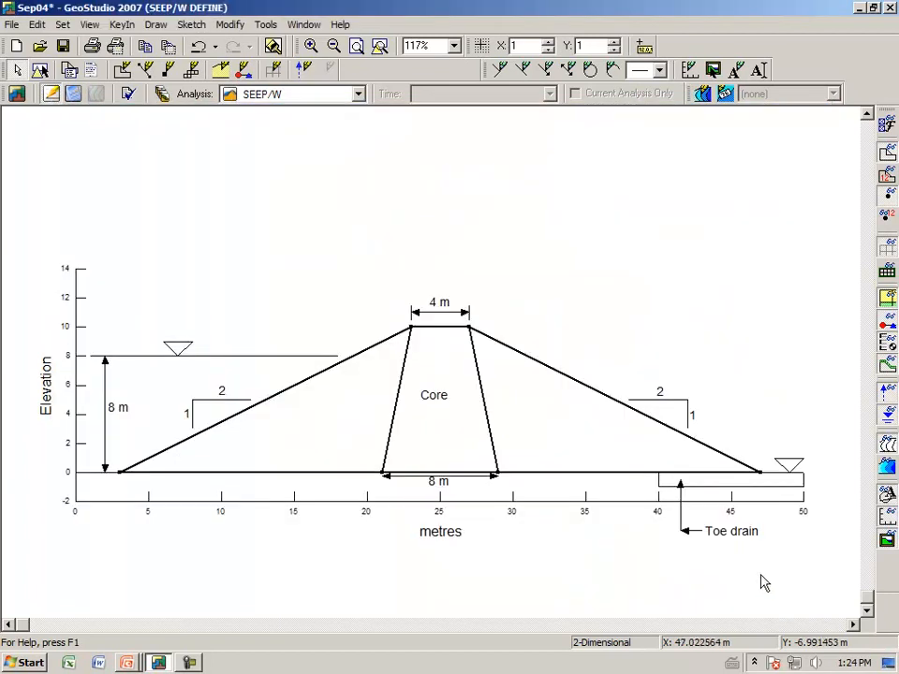
- Add a hydraulic conductivity function named Silt K and set its type to Data Point Function
click(119, 25)
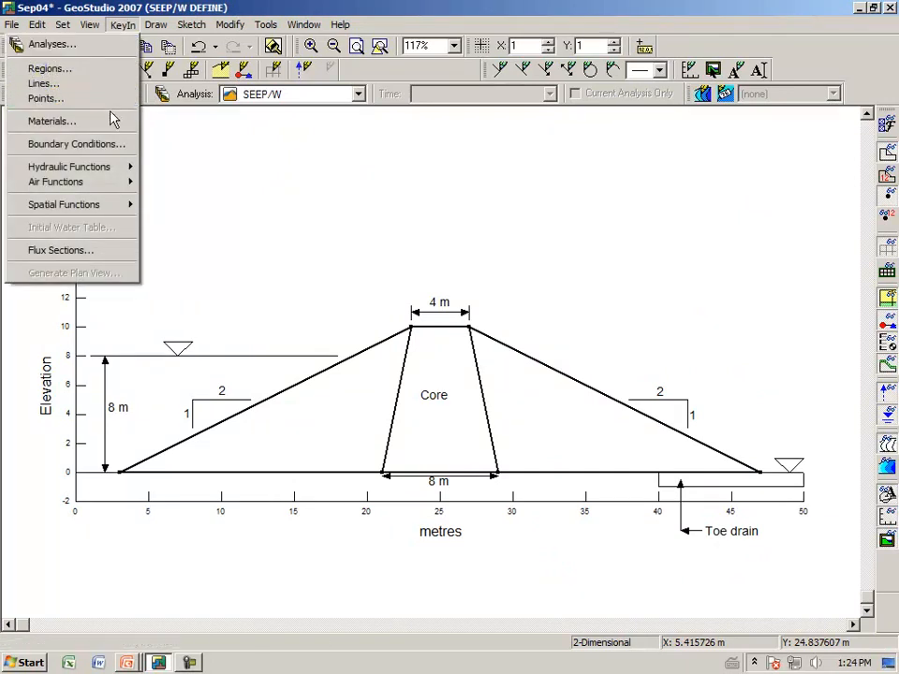
mouse_move(109, 175)
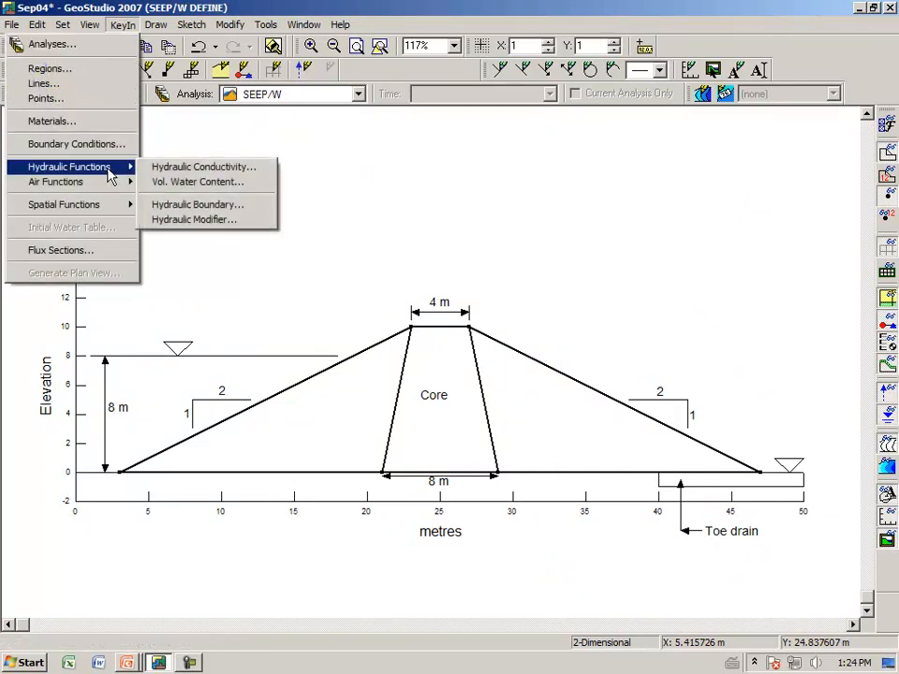
click(161, 171)
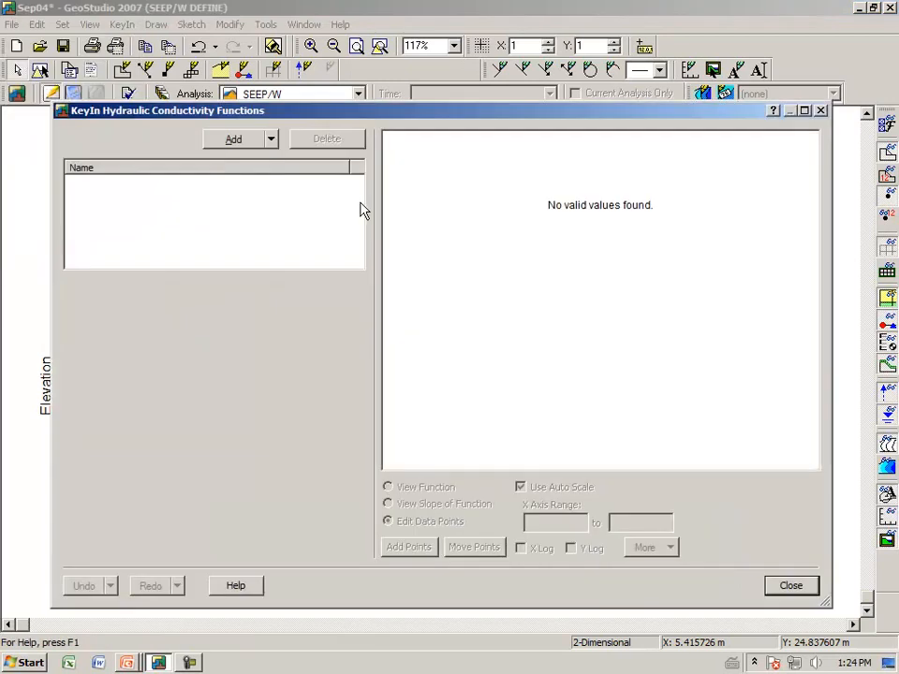
click(240, 141)
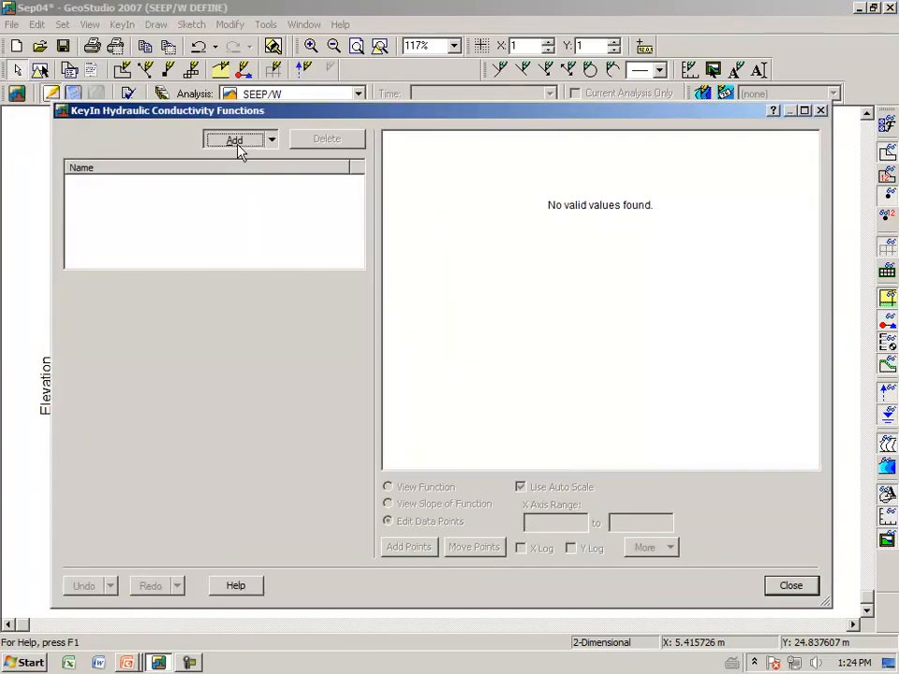
drag(186, 293, 11, 287)
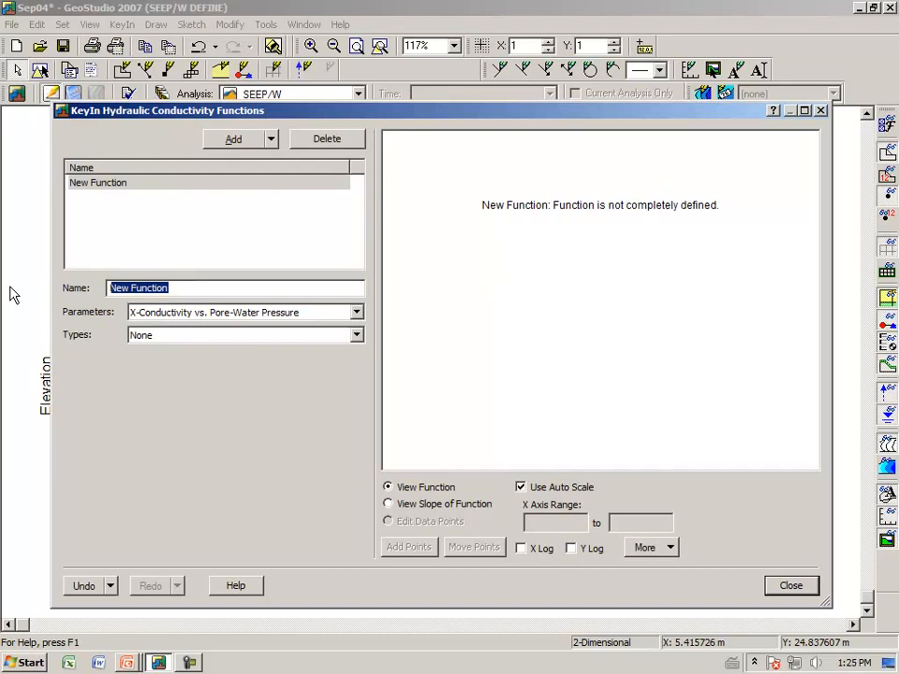
text(Silt K)
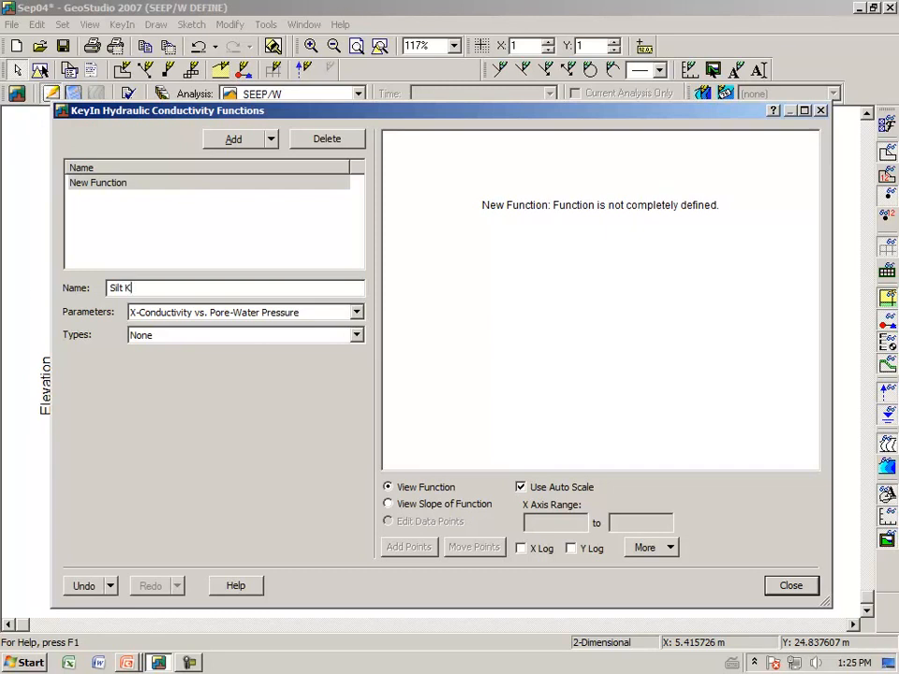
click(354, 337)
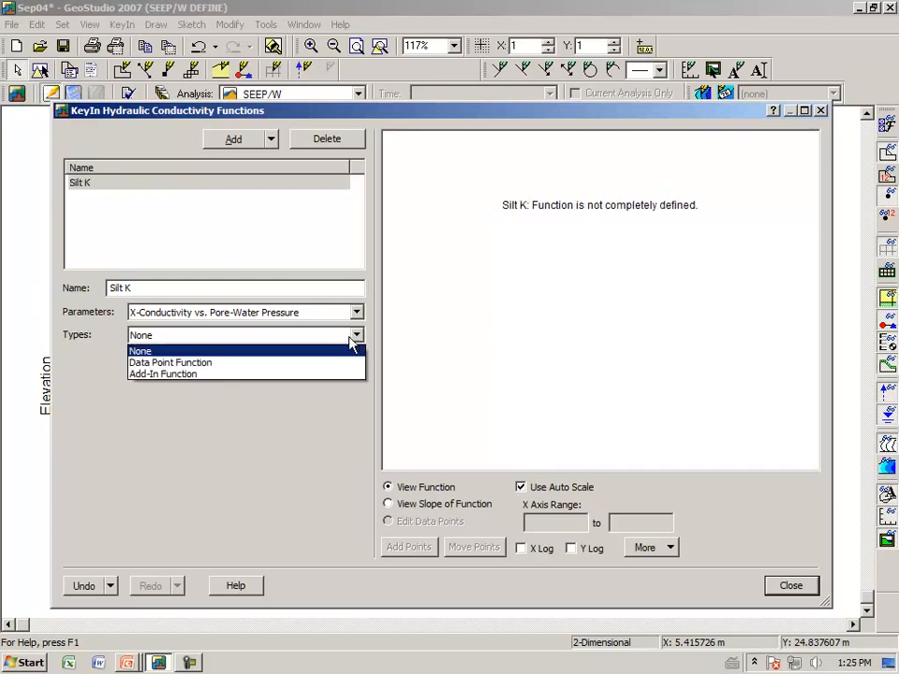
click(187, 363)
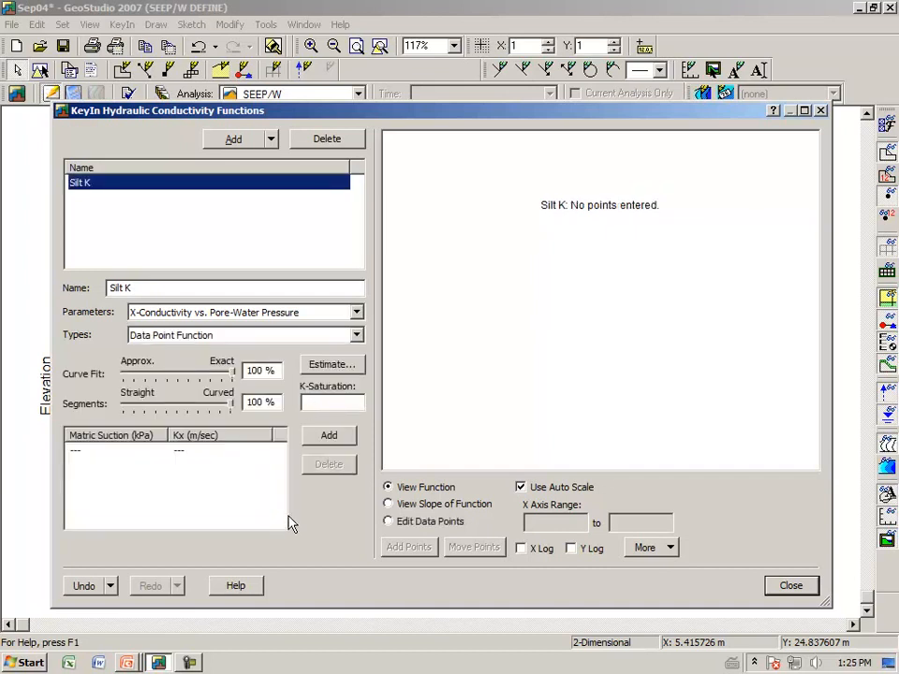
- Start estimating the Silt K conductivity function with the Van Genuchten method, using Silt W/C as its volumetric water content function
click(333, 365)
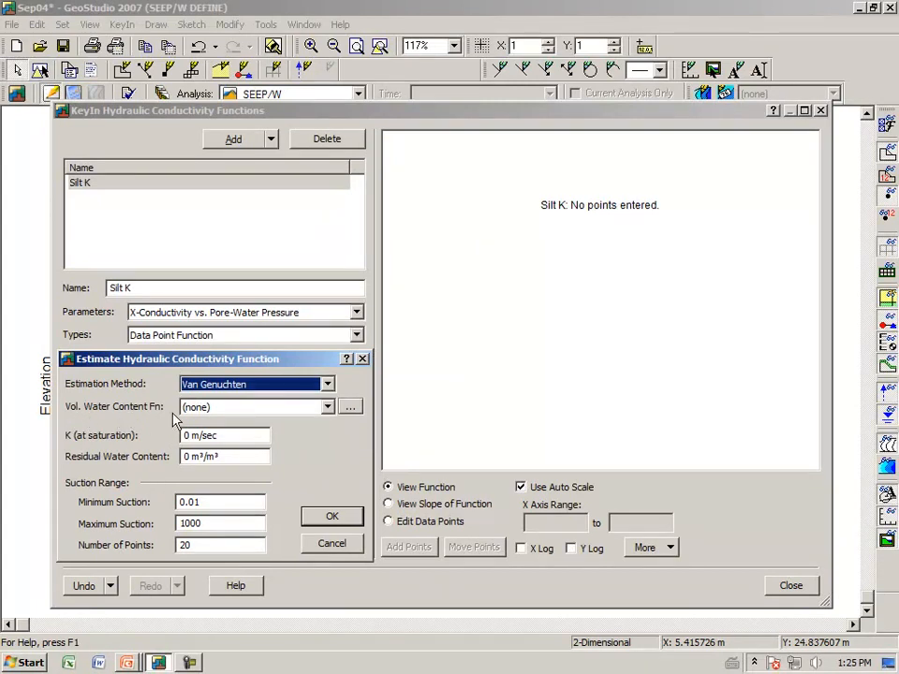
click(328, 408)
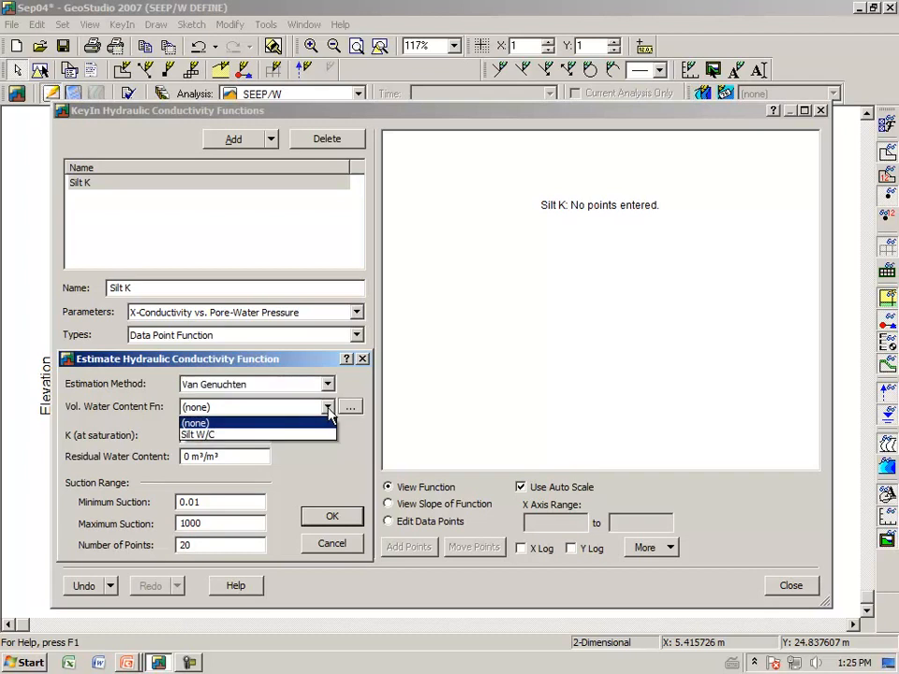
click(282, 437)
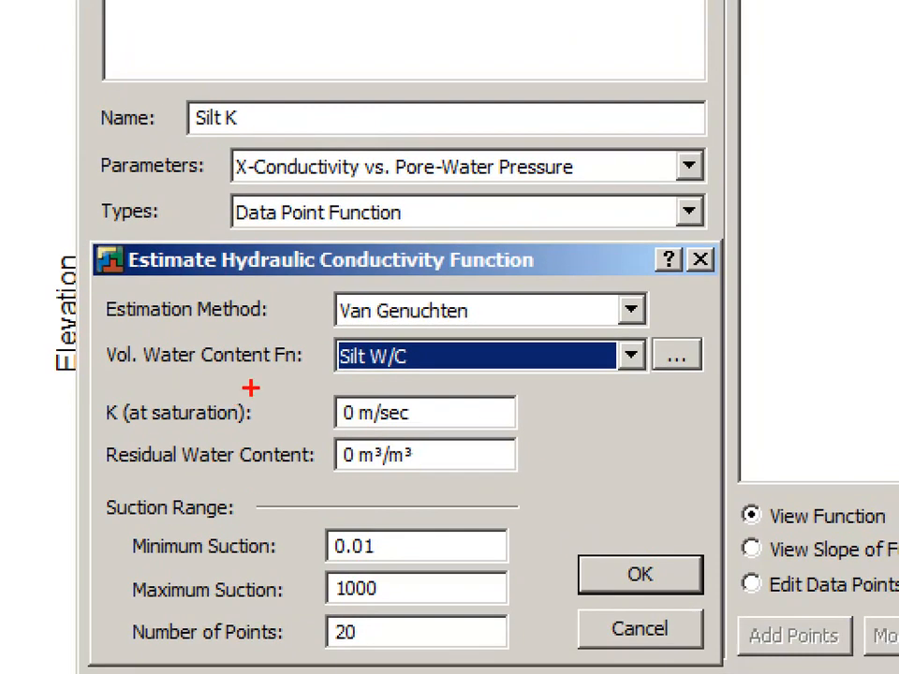
mouse_move(307, 386)
mouse_down()
mouse_move(417, 378)
mouse_move(431, 345)
mouse_move(398, 329)
mouse_move(325, 337)
mouse_move(313, 362)
mouse_move(315, 386)
mouse_up()
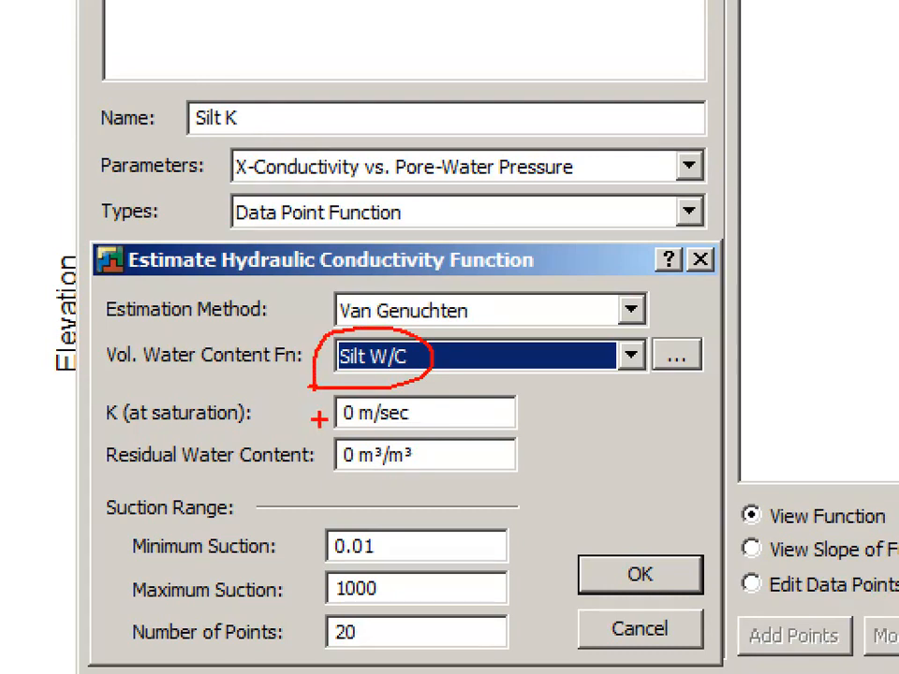
key(Escape)
- Set the saturated conductivity to 1e-005 m/sec and the residual water content to 0.05 m³/m³ for the Silt K estimate
key(Tab)
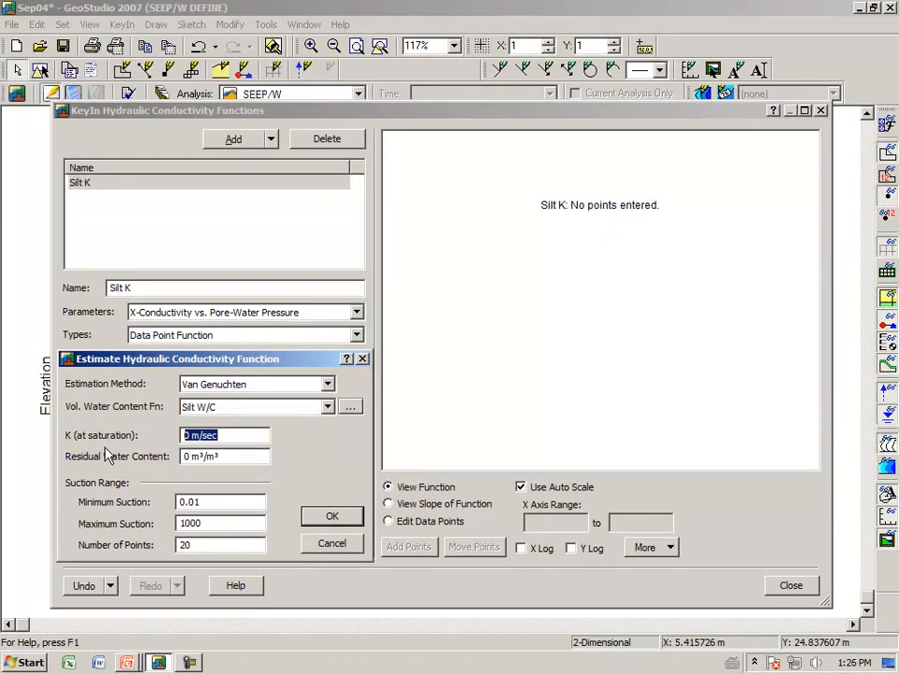
text(1e)
text(-00)
text(5)
key(Tab)
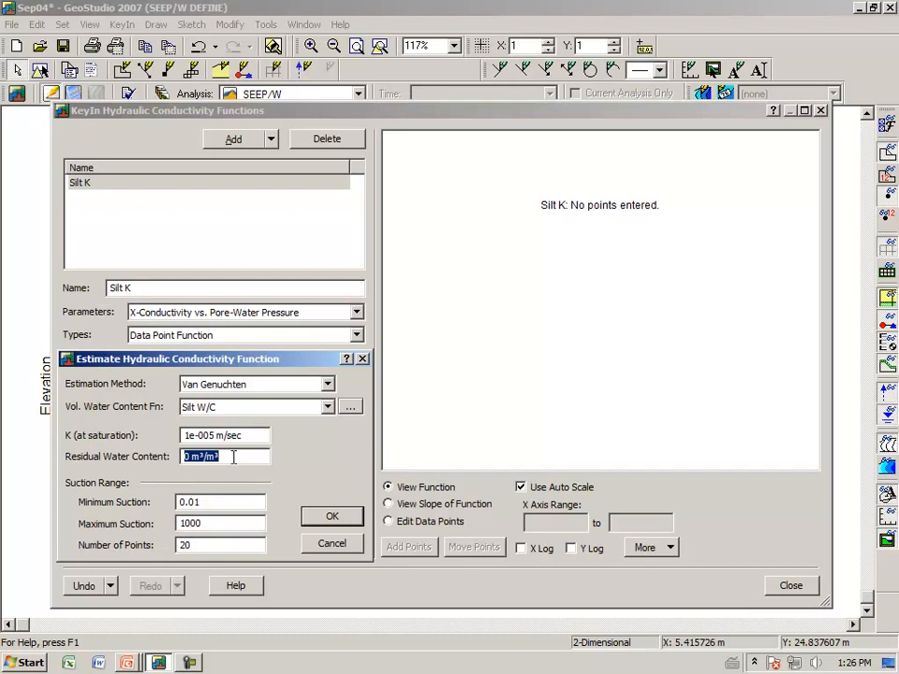
text(0.05)
key(Tab)
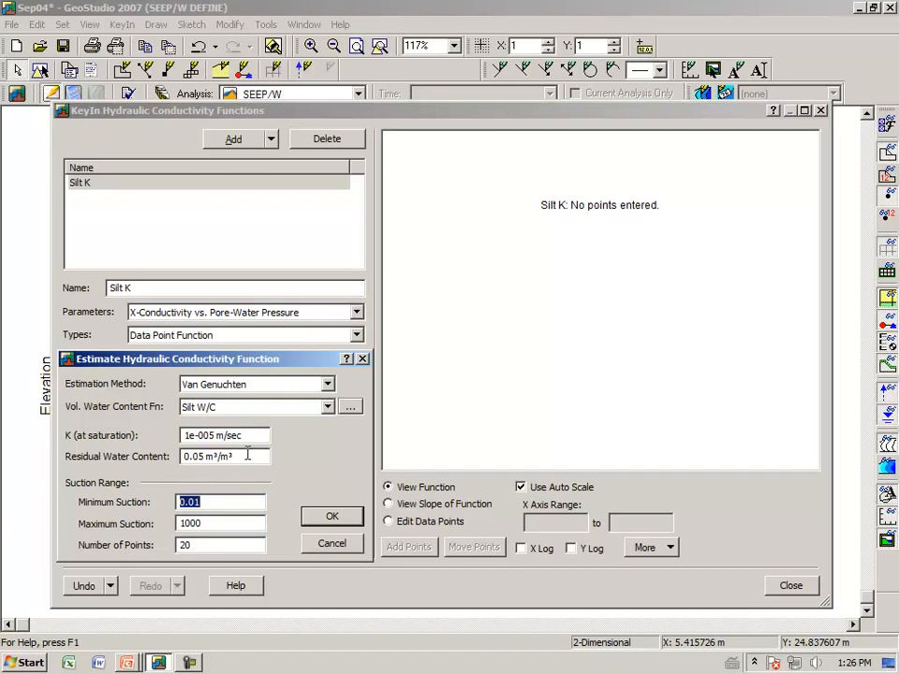
- Generate the estimated Silt K curve, view its editable data points against matric suction, and close the function editor
click(335, 519)
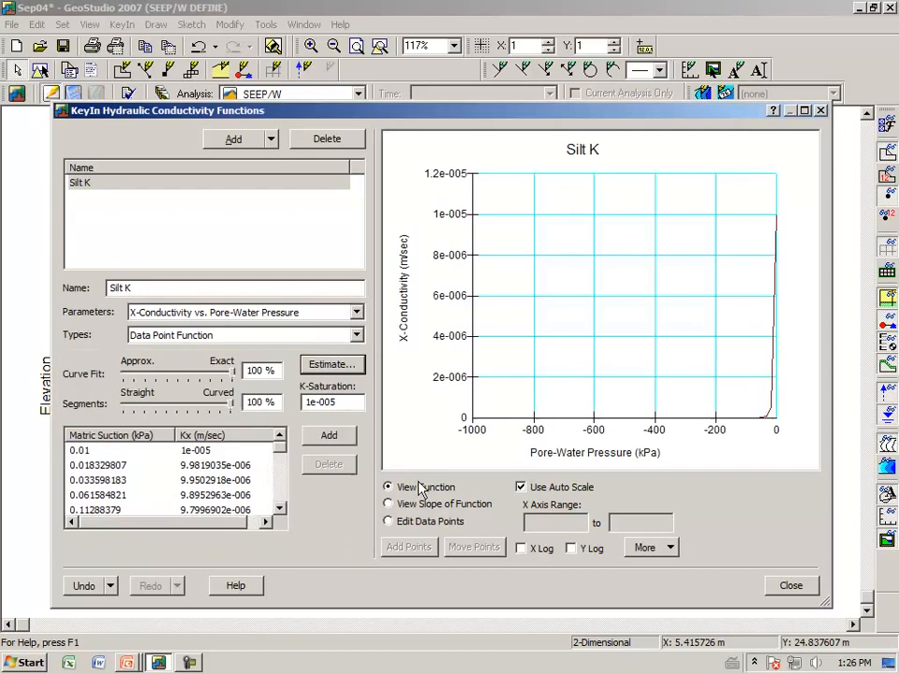
click(388, 522)
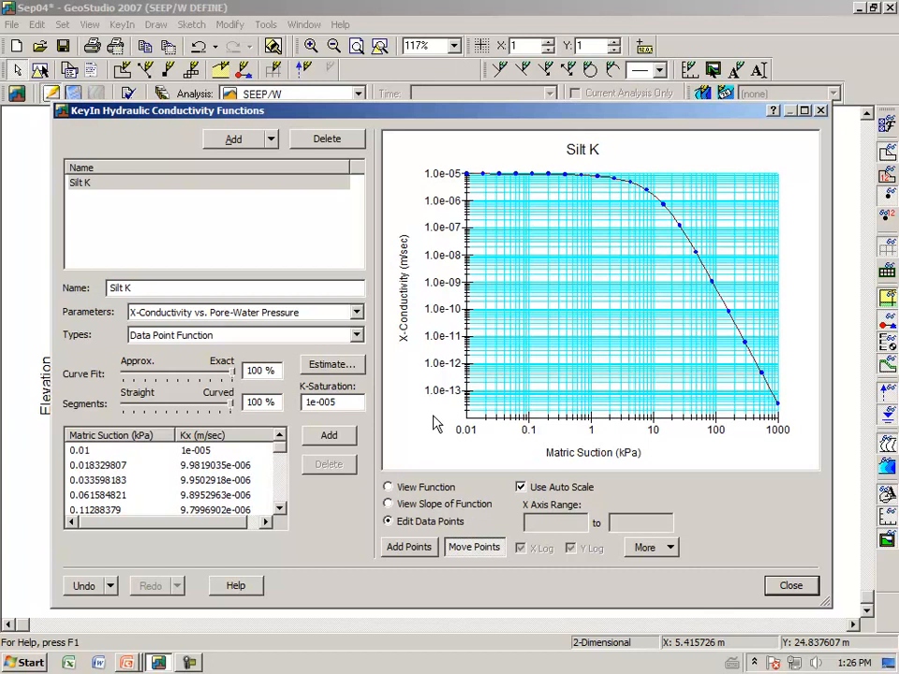
click(789, 586)
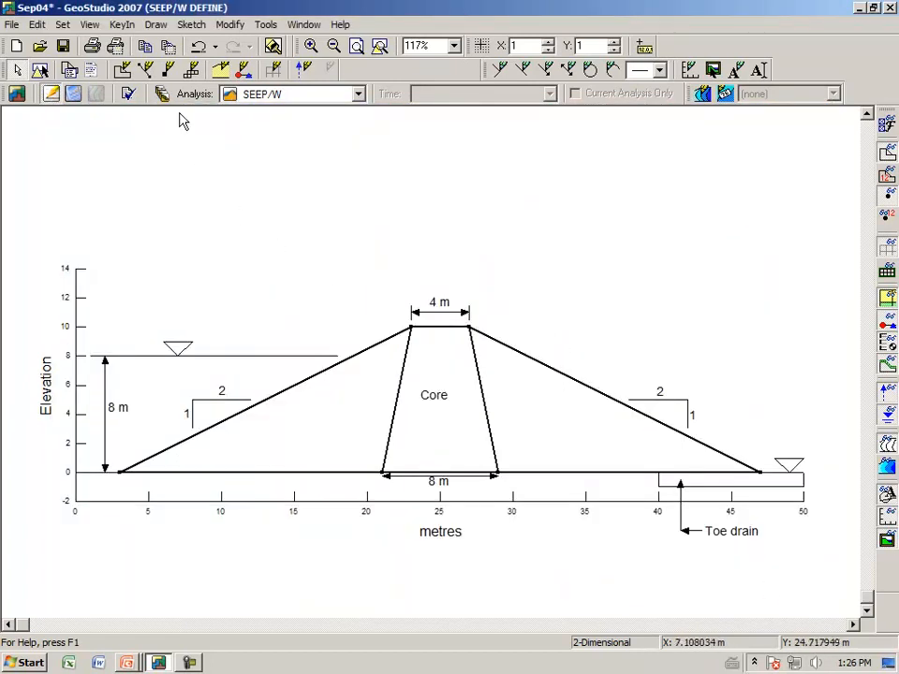
- Add a new material to the materials list and name it Dam silt
click(122, 25)
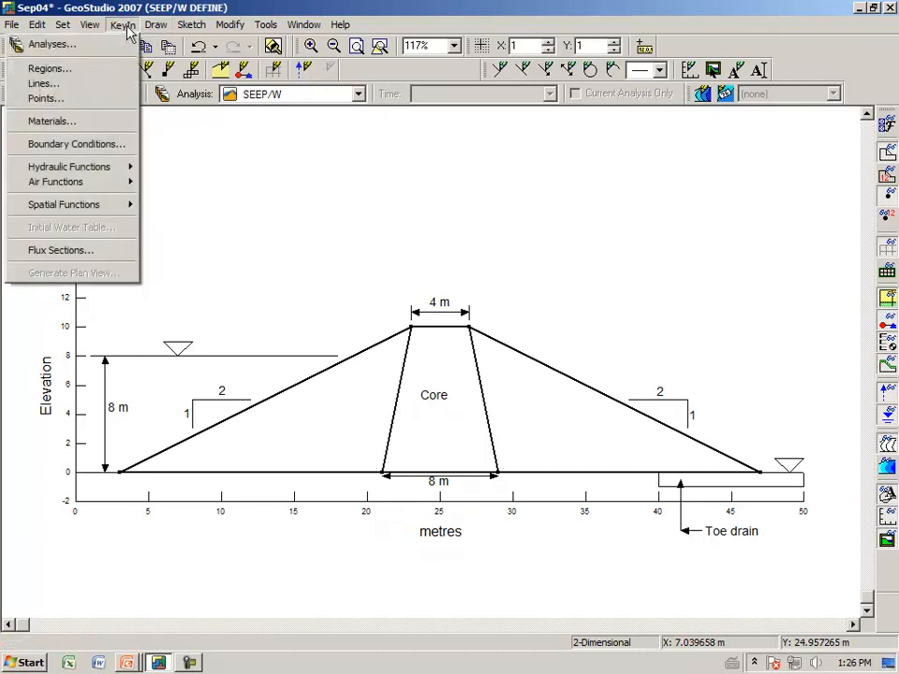
click(100, 121)
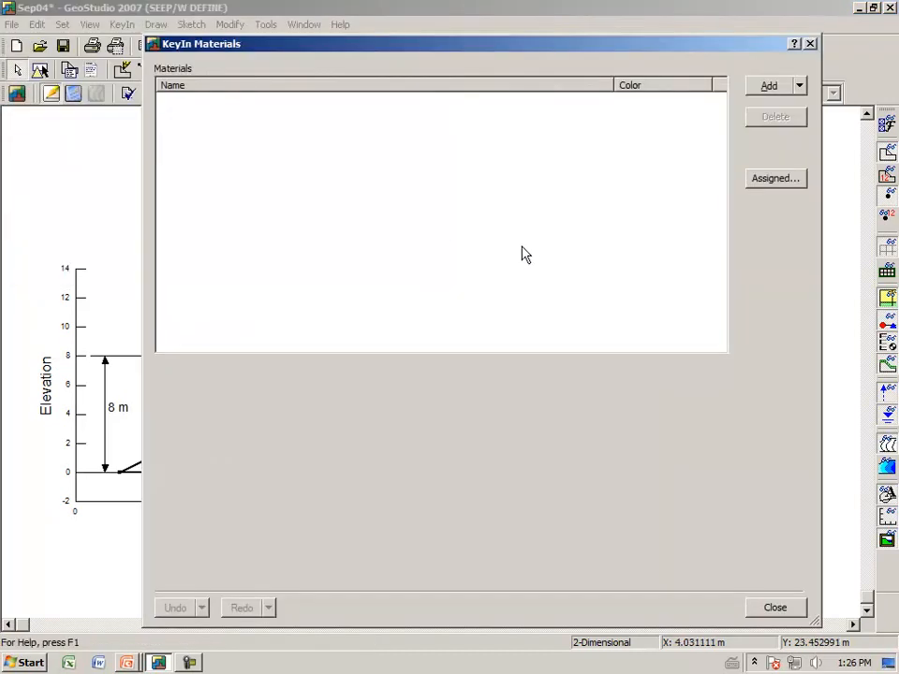
click(768, 87)
drag(227, 383, 126, 391)
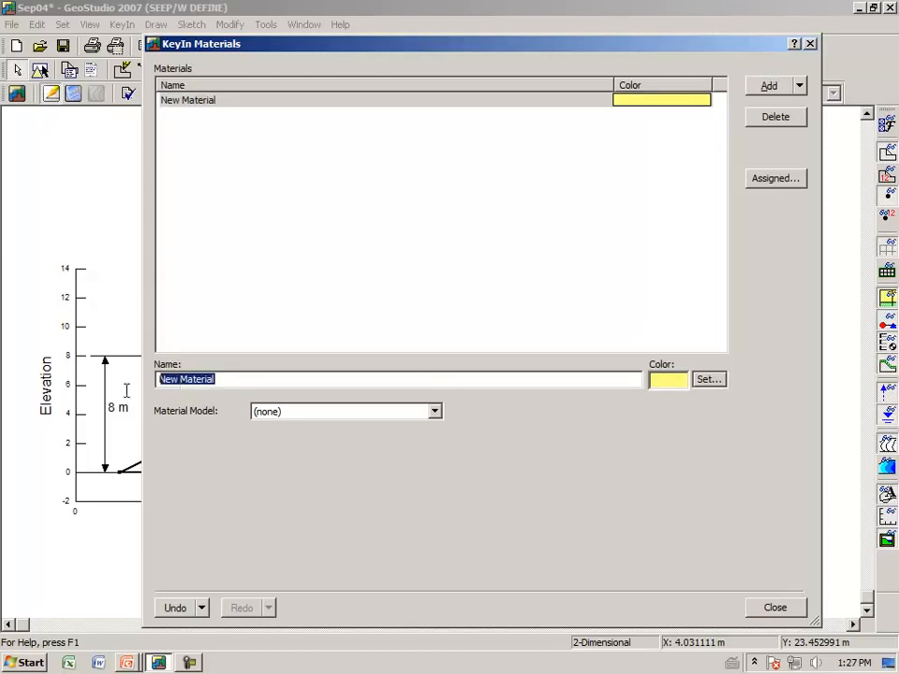
text(D)
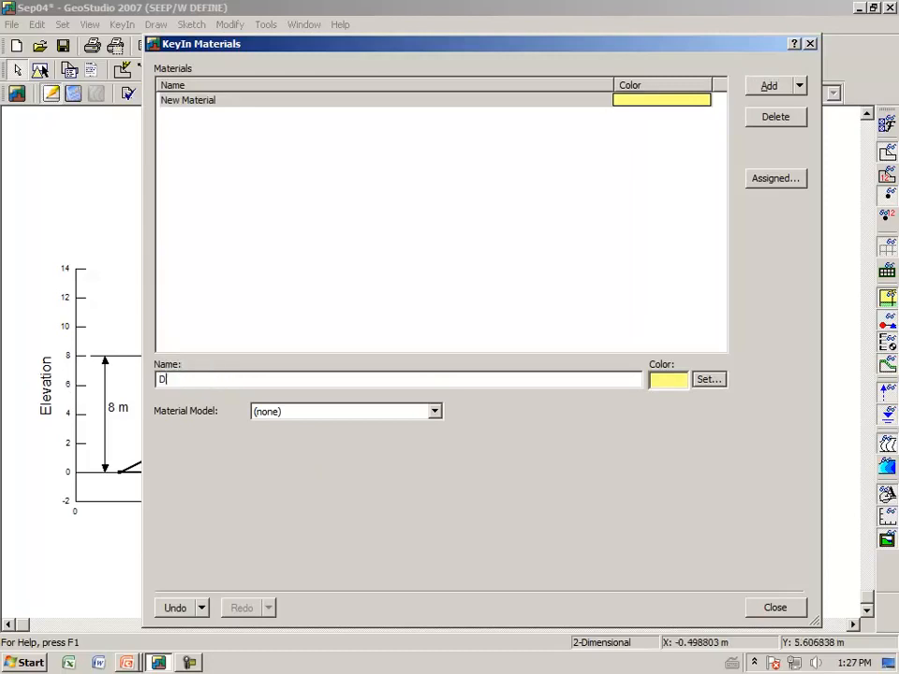
text(am sily)
key(BackSpace)
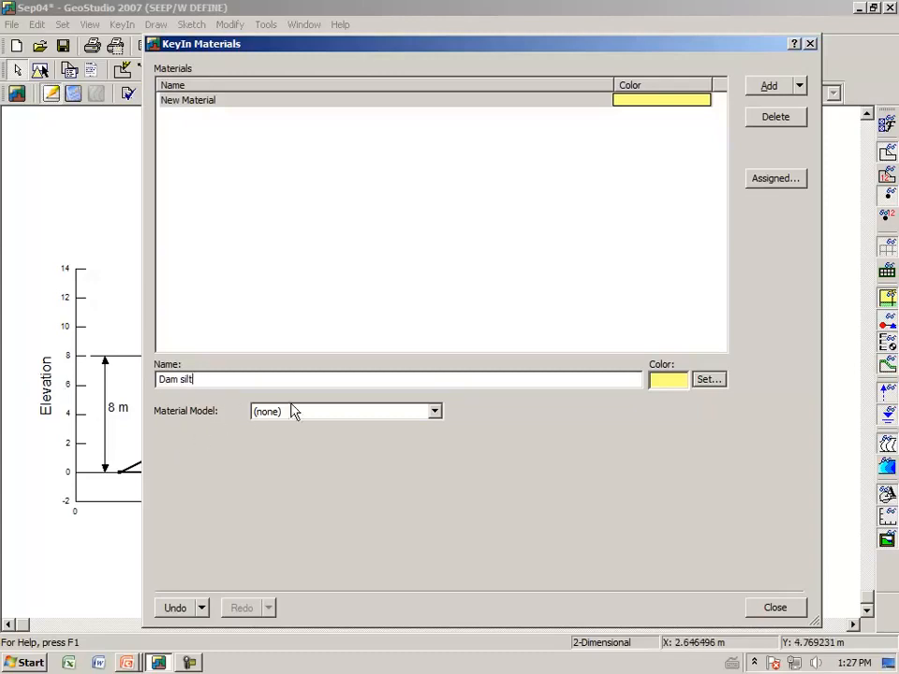
- Give Dam silt the Saturated / Unsaturated model with Silt K as its conductivity function and Silt W/C as its water content function
click(434, 413)
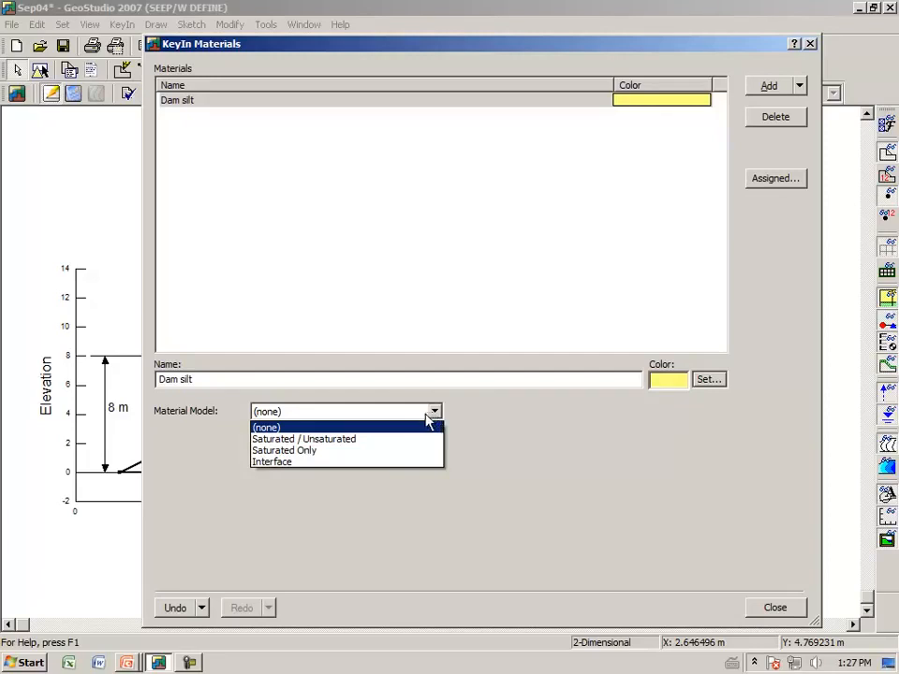
click(346, 439)
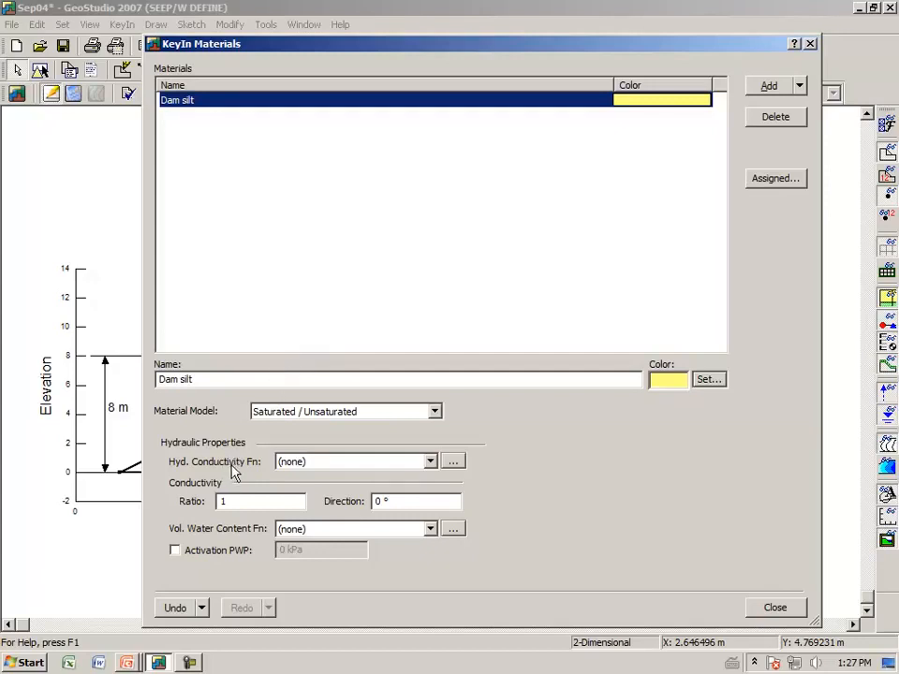
click(430, 463)
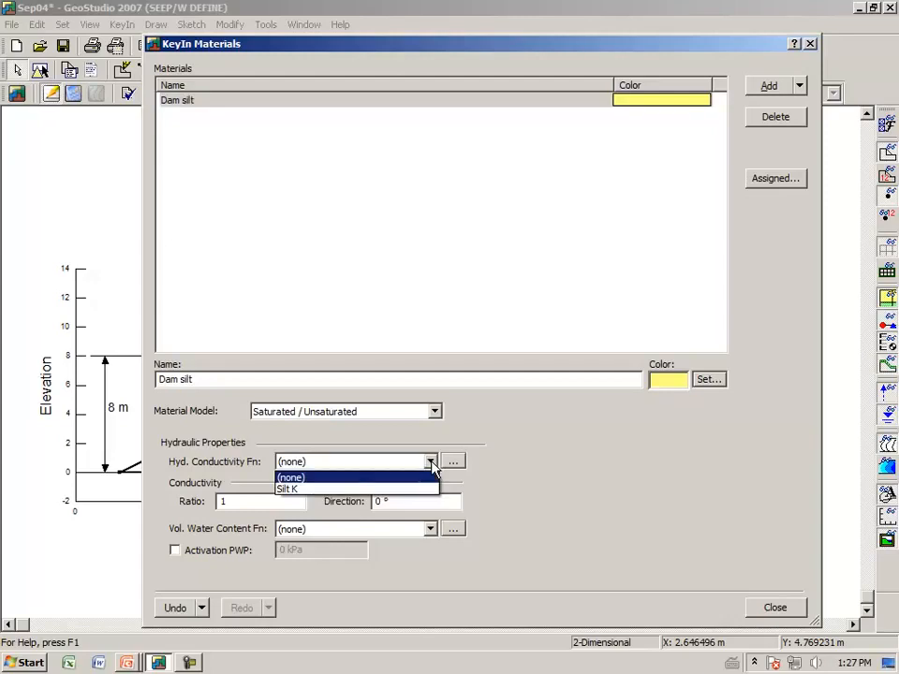
click(417, 491)
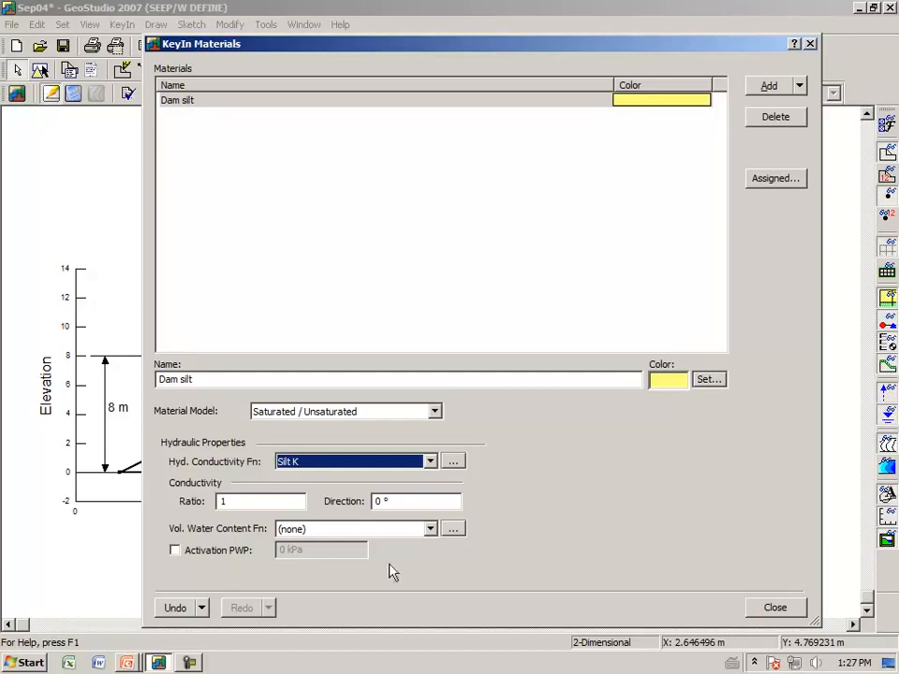
click(431, 530)
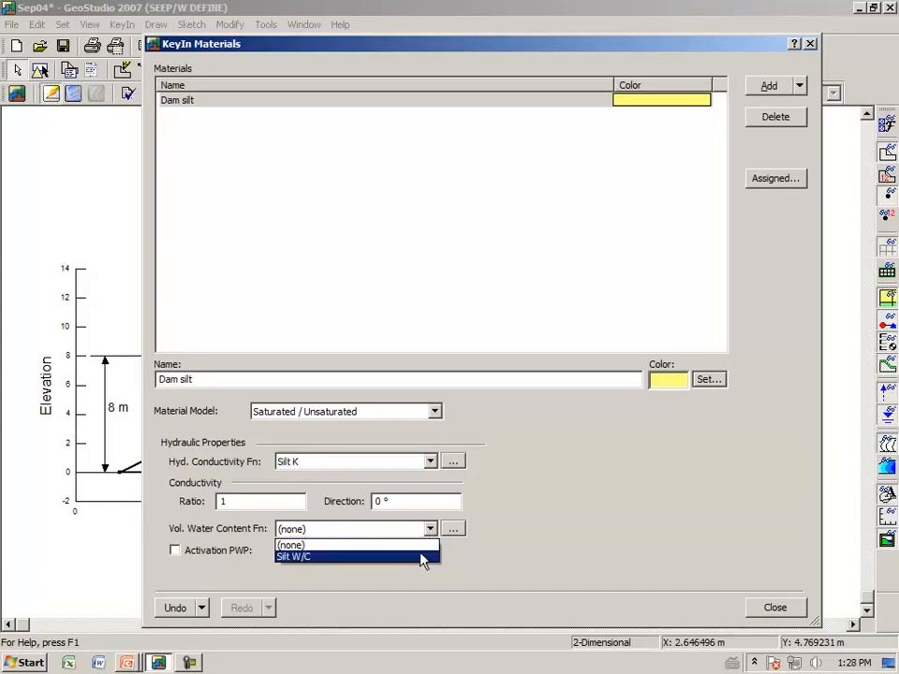
click(423, 557)
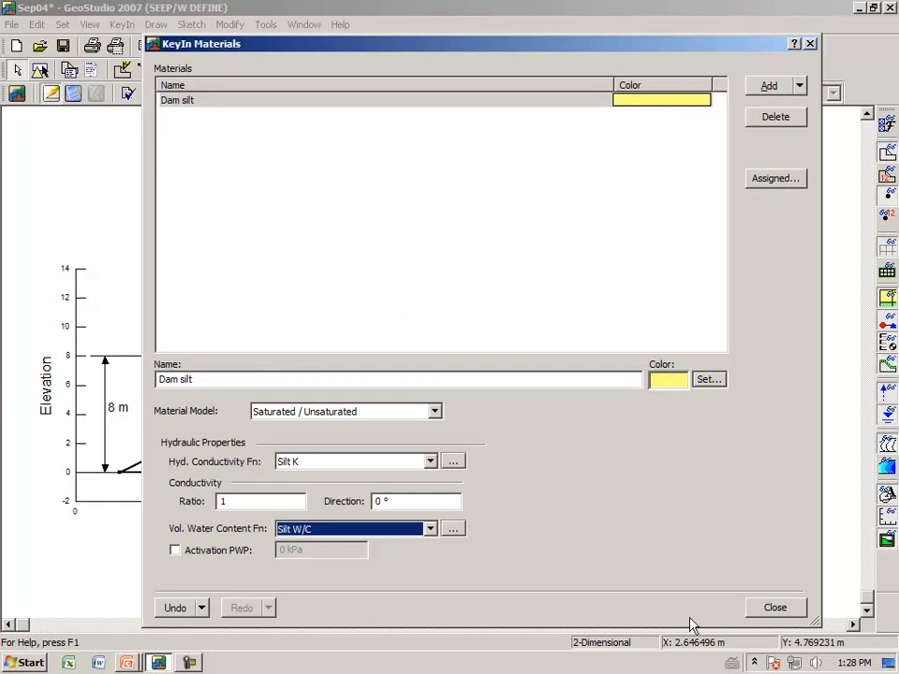
click(772, 609)
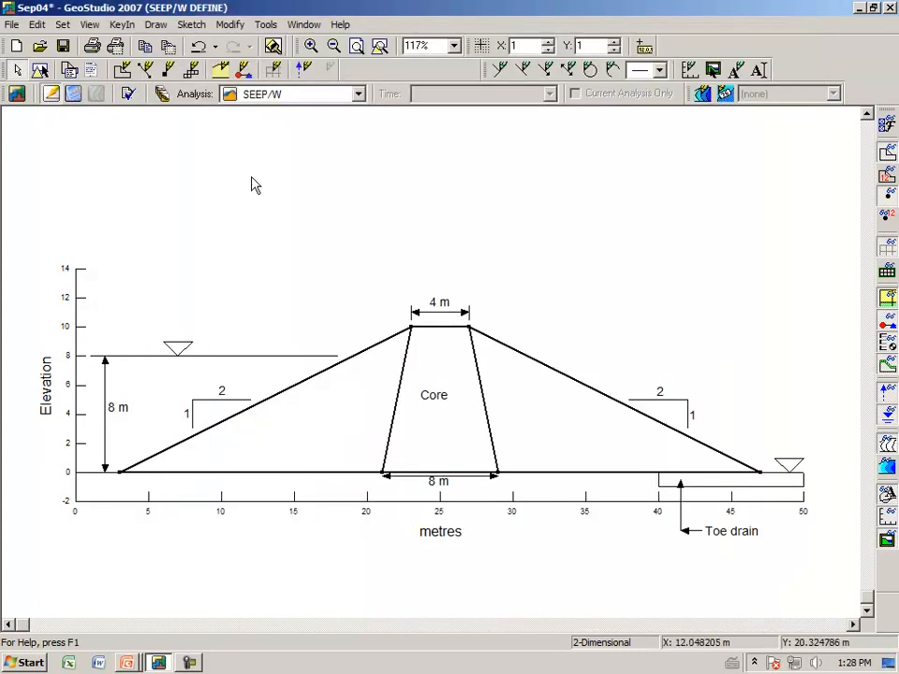
- Assign the Dam silt material to the upstream shell, core and downstream shell regions of the dam
click(155, 25)
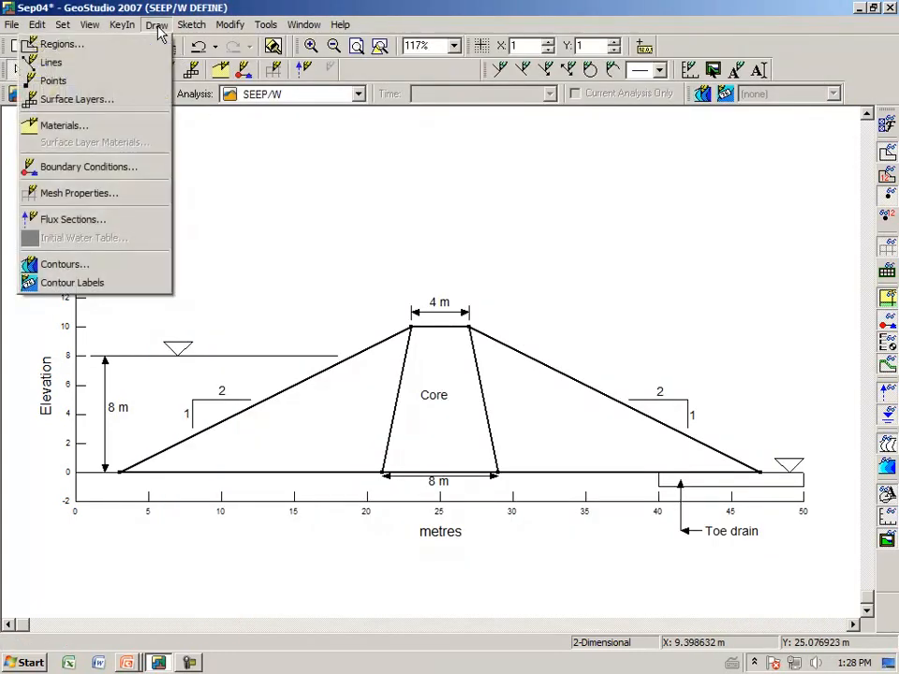
click(150, 125)
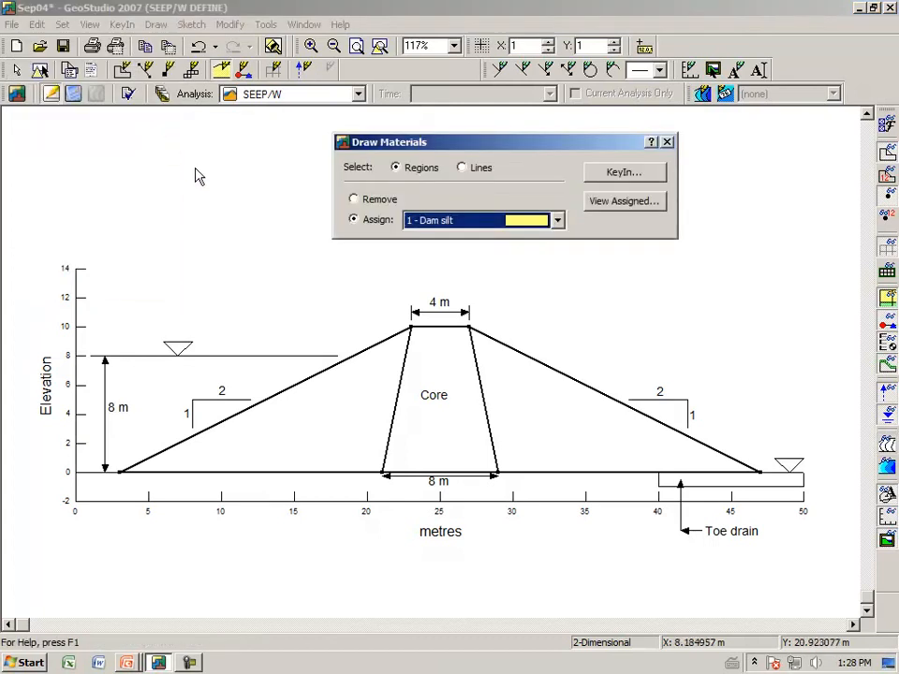
click(557, 221)
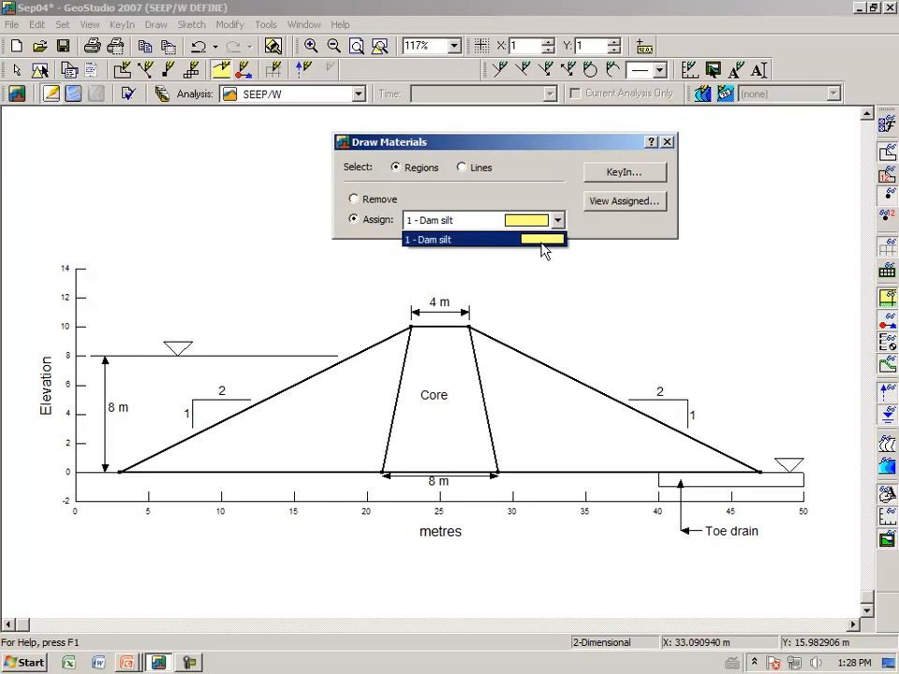
click(541, 245)
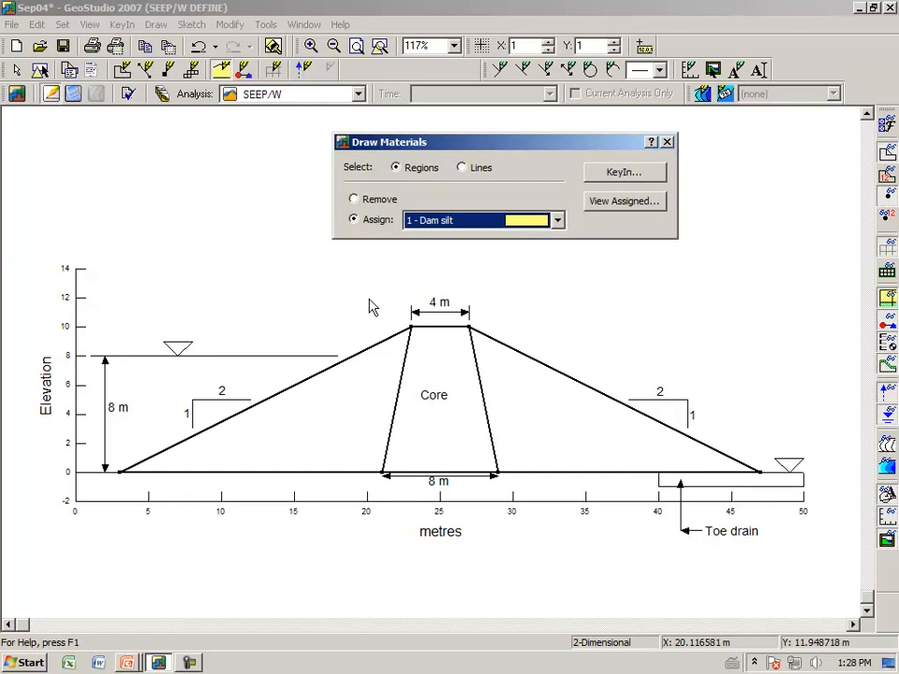
click(352, 412)
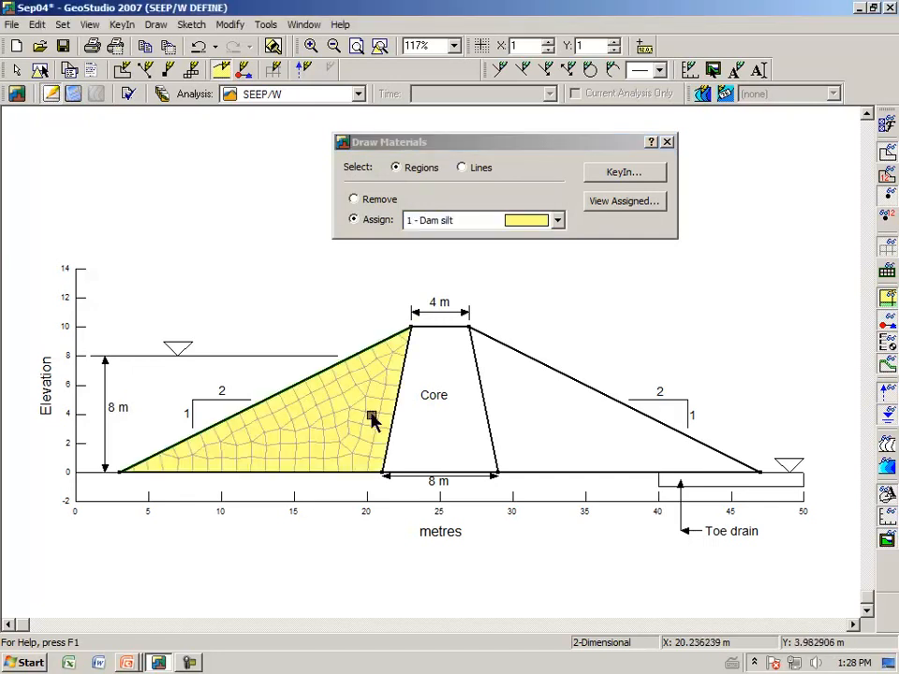
click(440, 442)
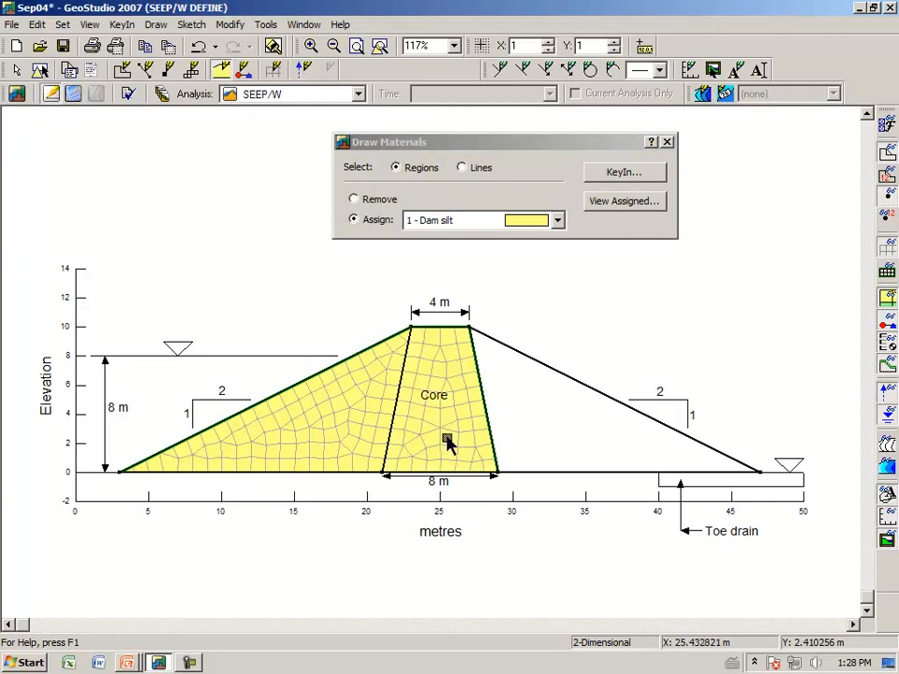
click(542, 419)
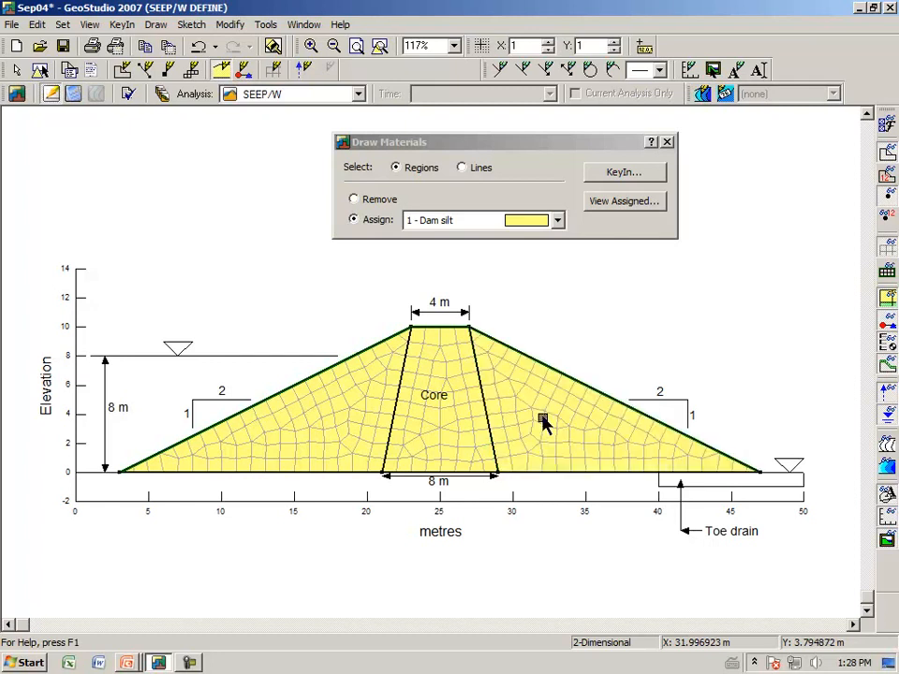
click(666, 143)
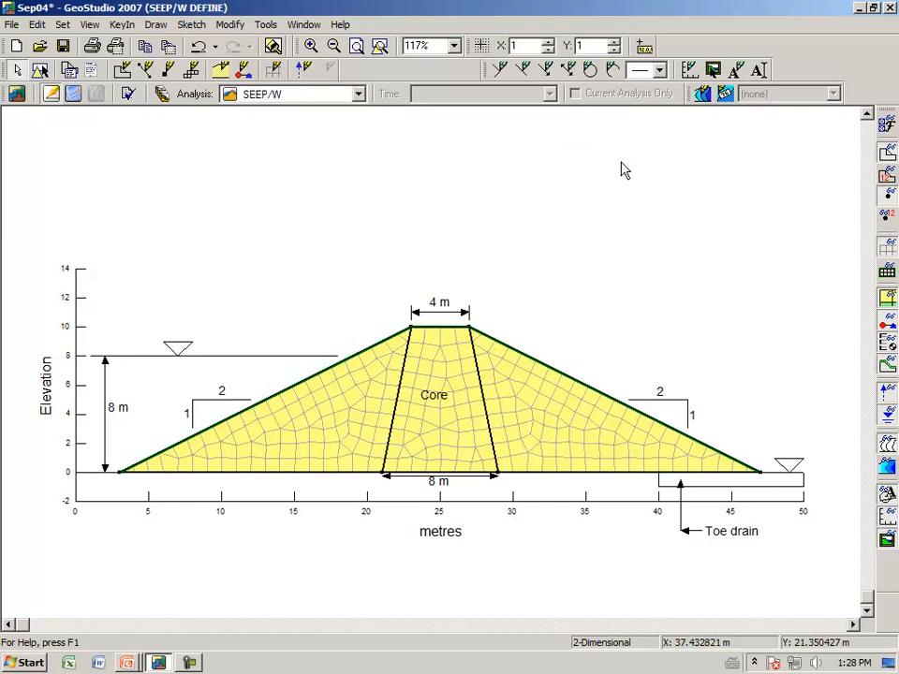
- Hide the finite element mesh and the ground surface line in the drawing display
click(890, 255)
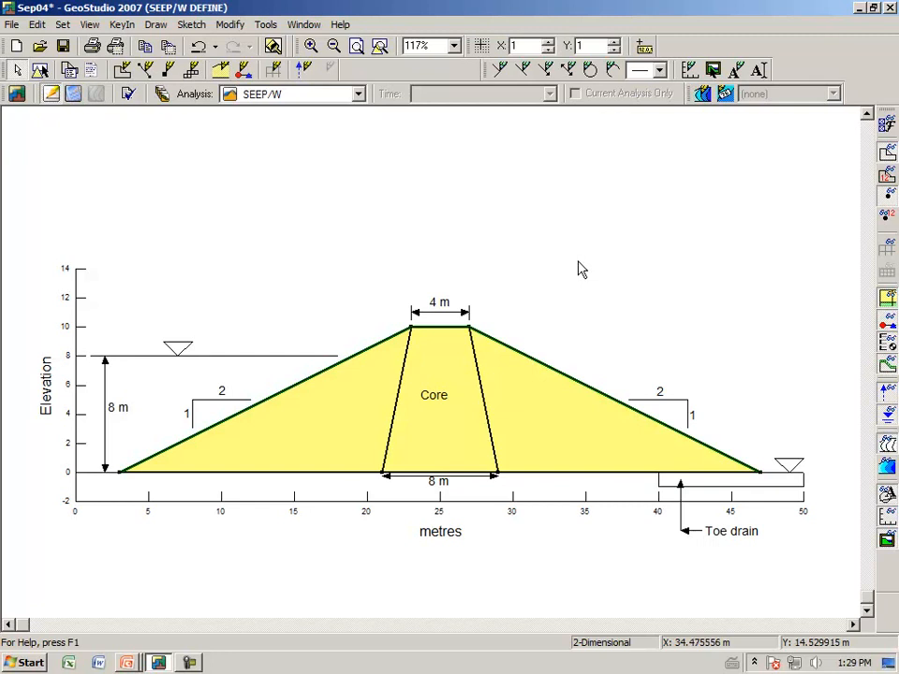
click(887, 129)
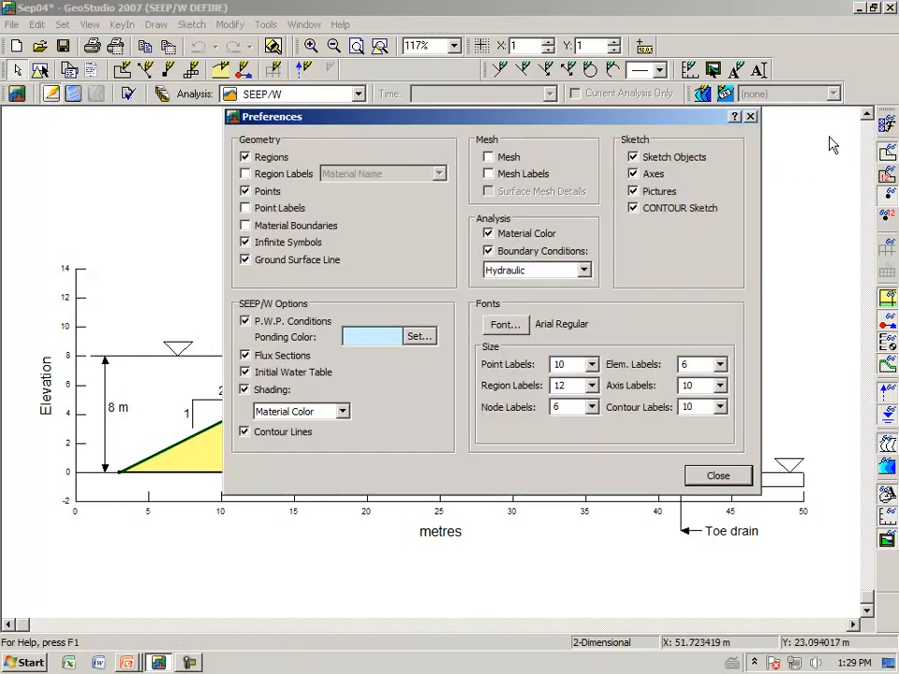
click(246, 259)
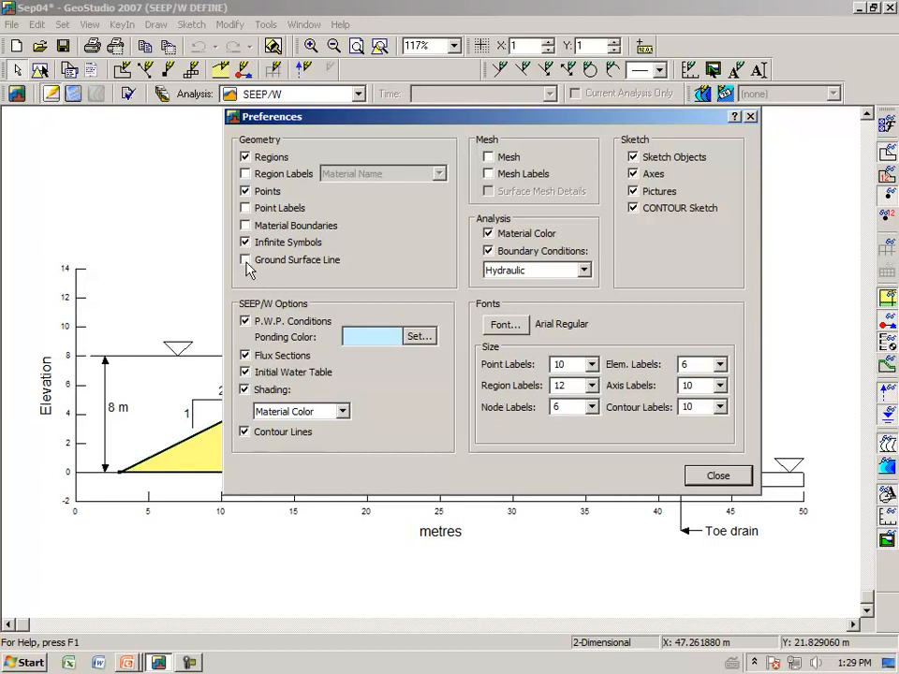
click(700, 476)
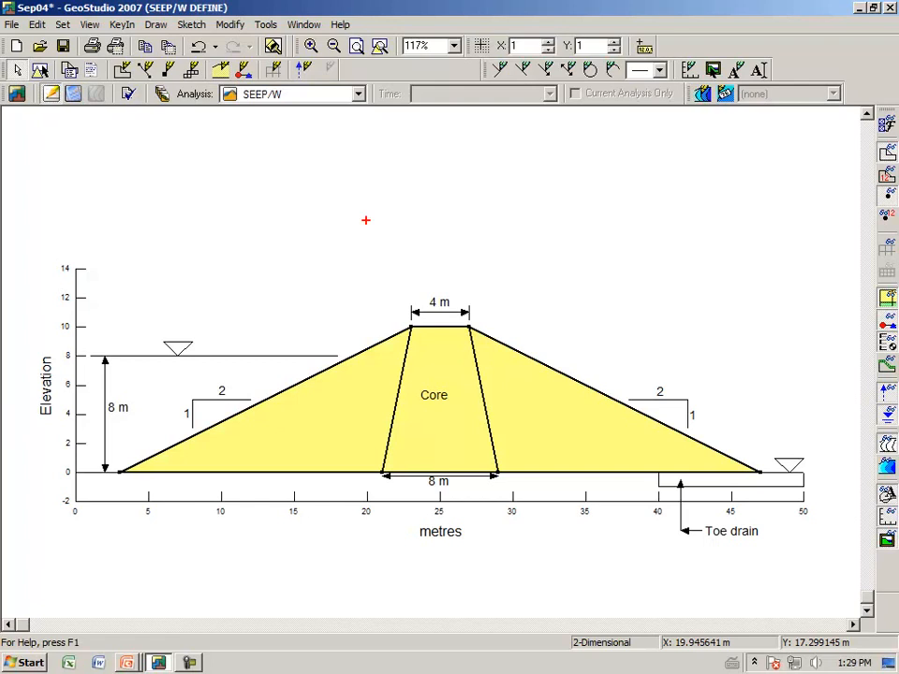
mouse_move(96, 420)
mouse_down()
mouse_move(116, 386)
mouse_move(138, 419)
mouse_up()
drag(221, 279, 241, 394)
mouse_move(225, 209)
mouse_down()
mouse_move(237, 256)
mouse_move(245, 246)
mouse_move(241, 221)
mouse_move(262, 199)
mouse_up()
drag(251, 223, 266, 212)
mouse_move(289, 161)
mouse_down()
mouse_move(279, 192)
mouse_move(286, 172)
mouse_up()
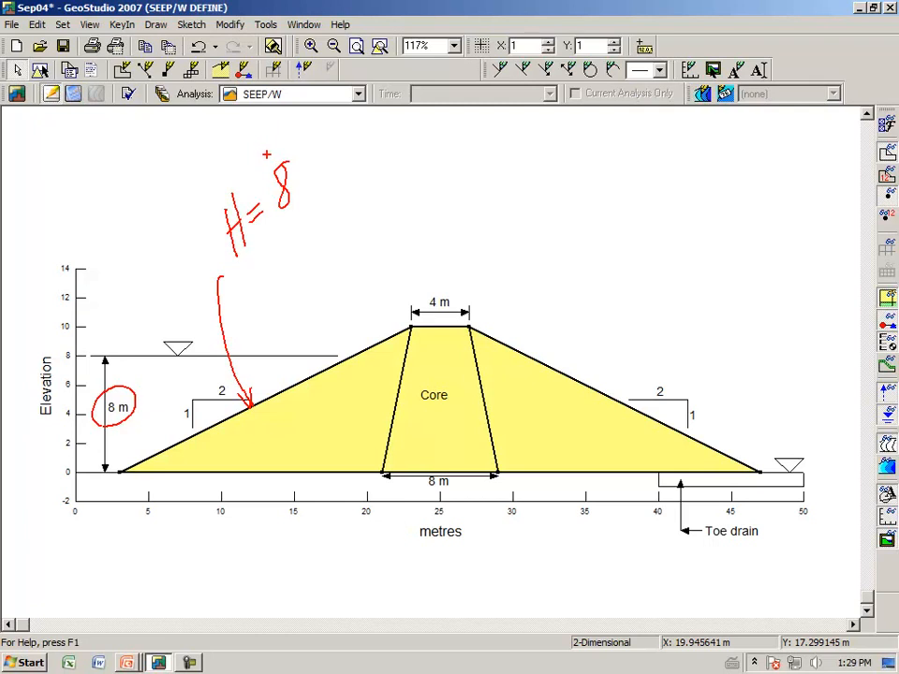
- Add a new hydraulic boundary condition and name it Upstream face
key(Escape)
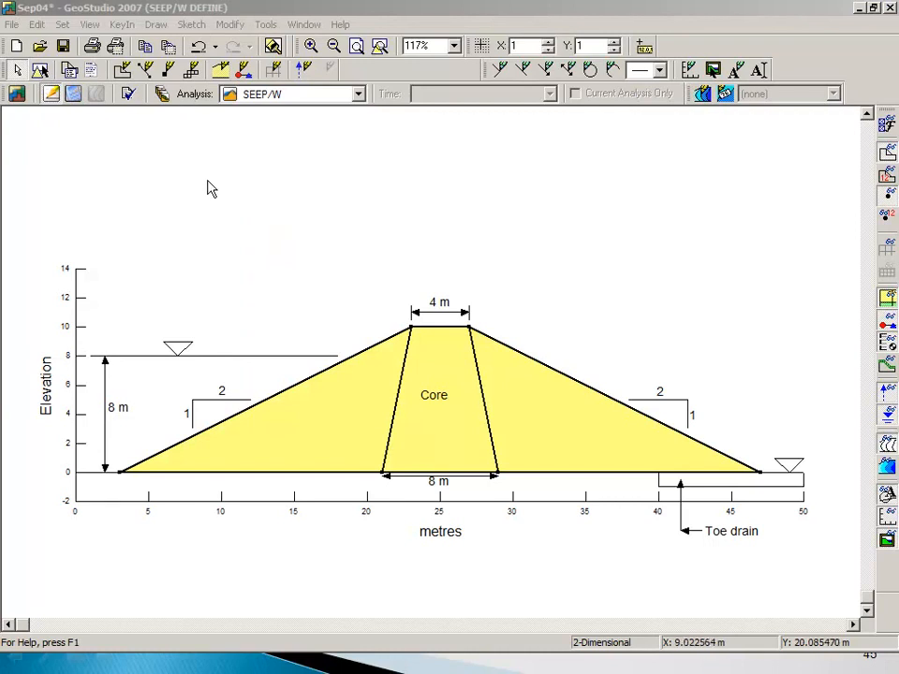
click(126, 26)
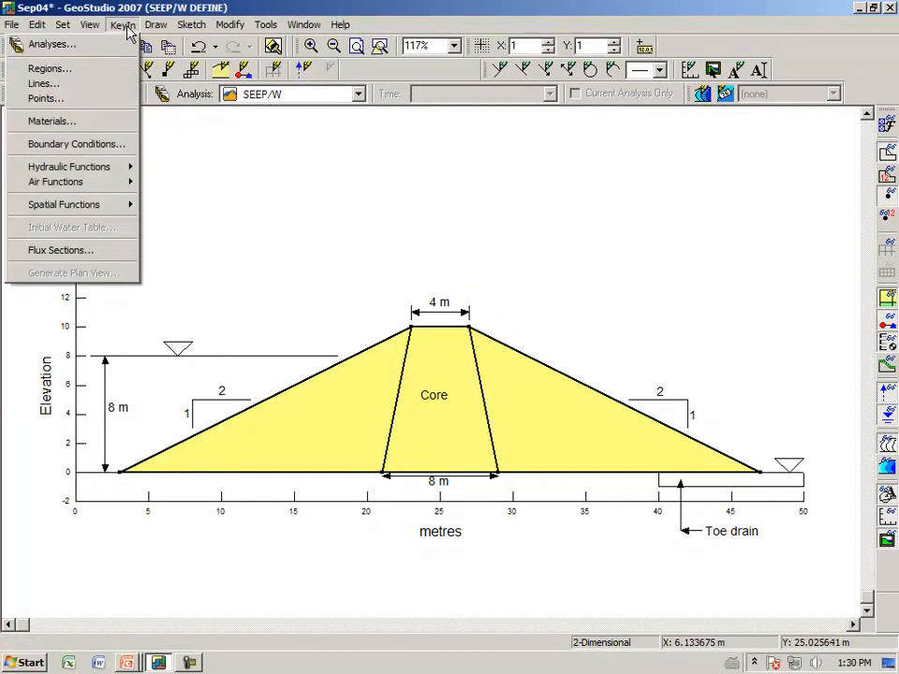
click(101, 147)
drag(642, 123, 523, 138)
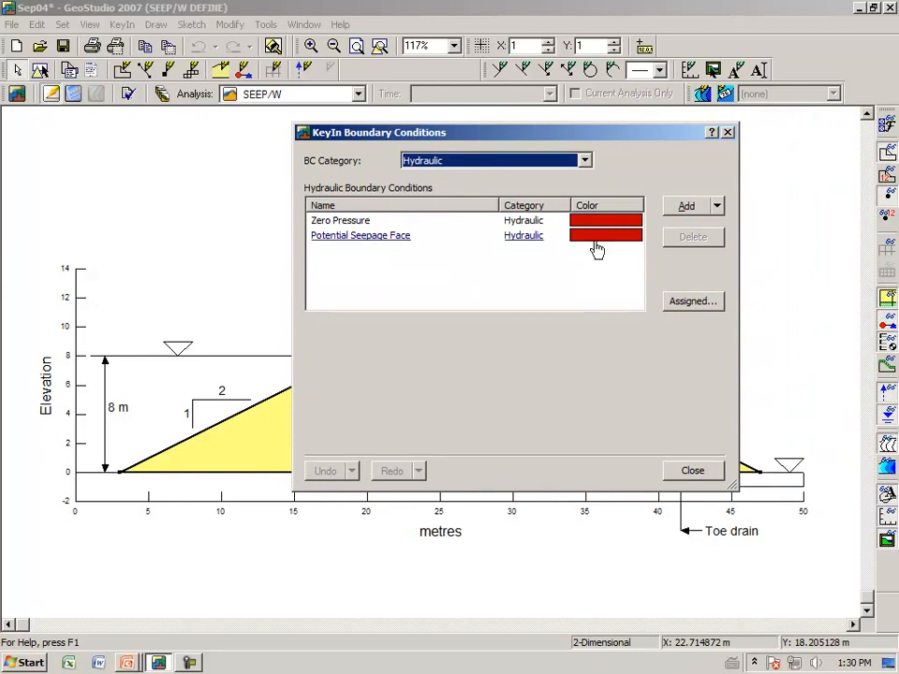
click(685, 207)
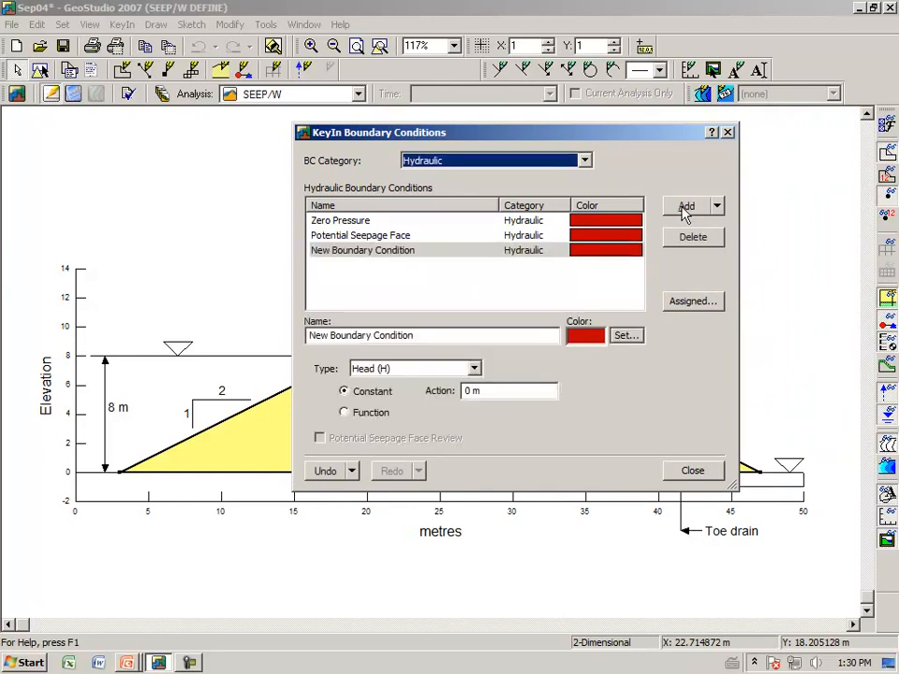
drag(438, 335, 290, 344)
text(Upstream face)
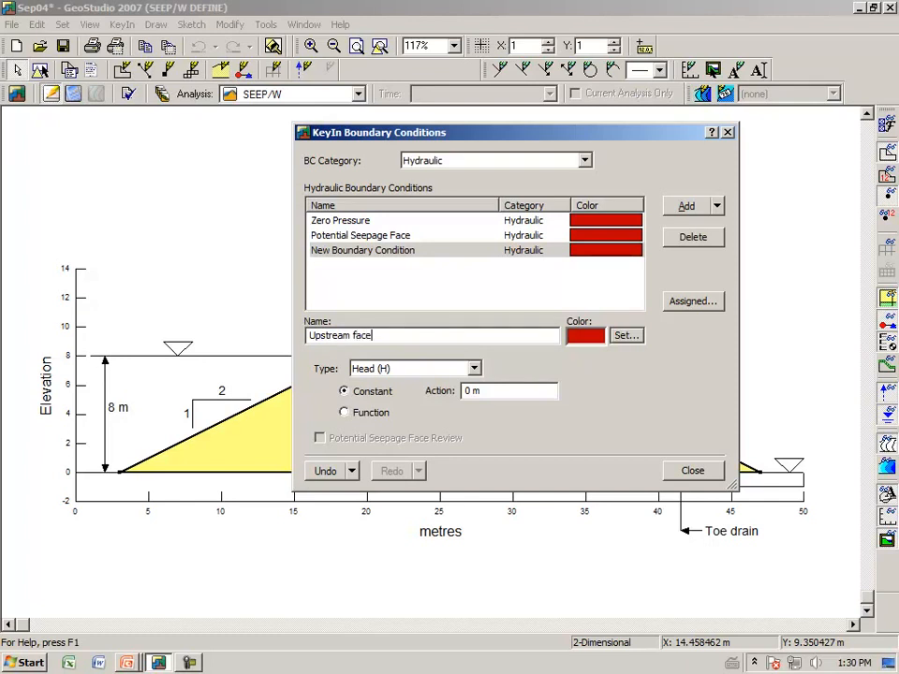
- Define the Upstream face boundary condition as a constant Head (H) with an action of 8 m
click(475, 368)
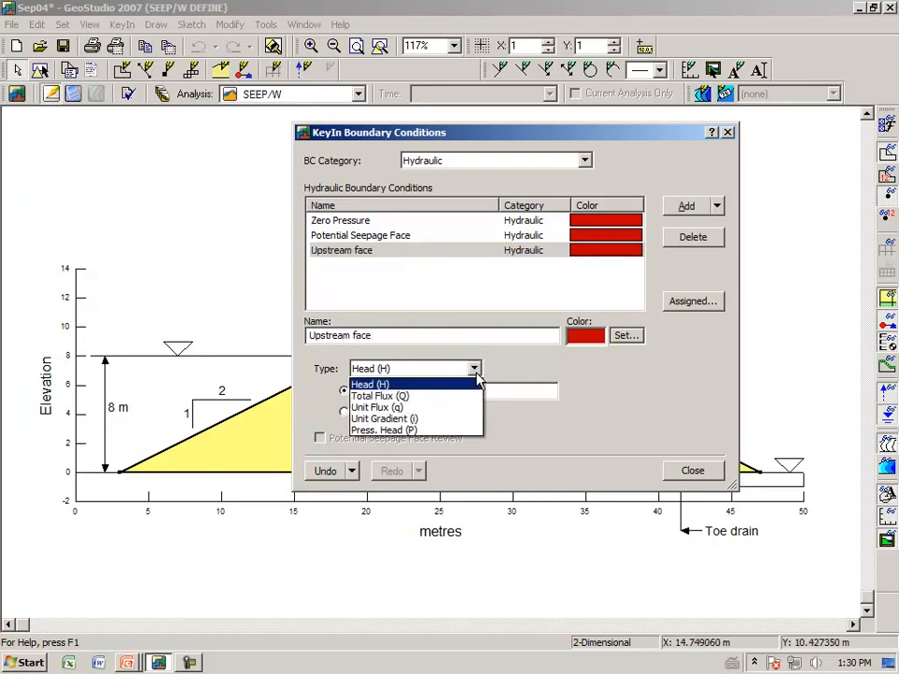
click(404, 385)
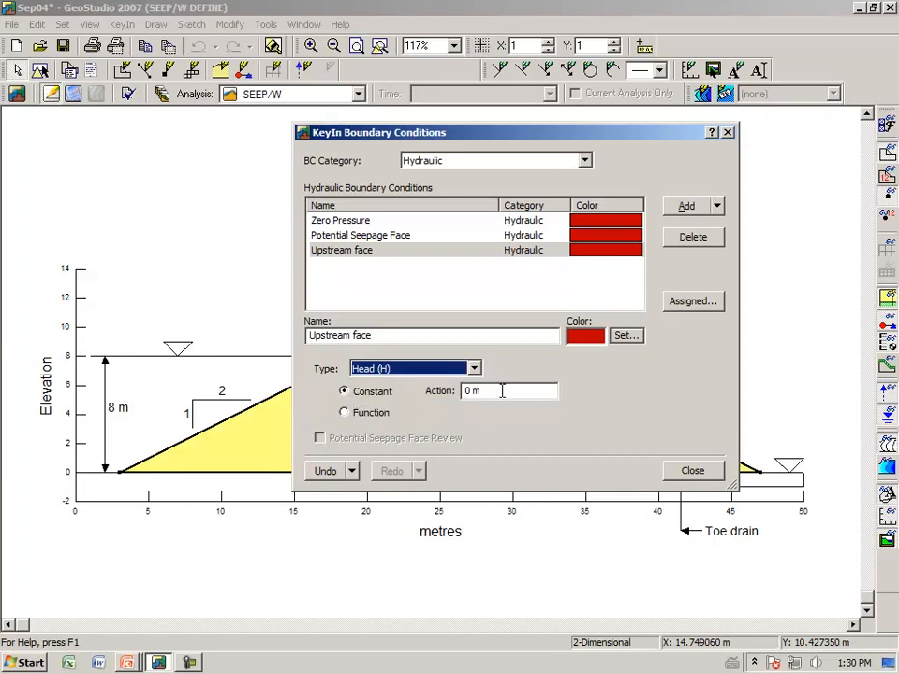
key(Tab)
text(8)
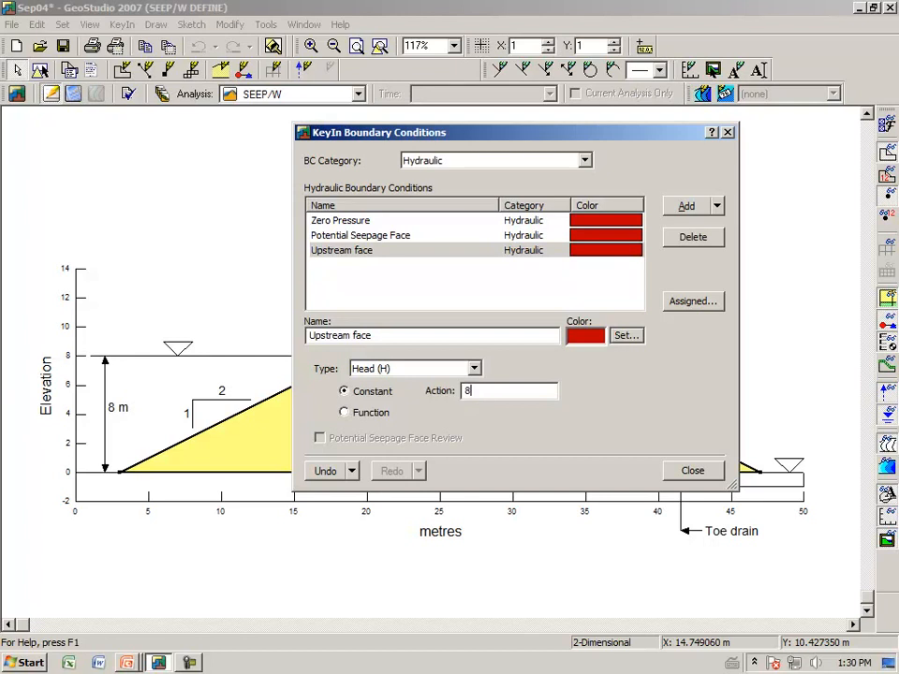
key(Tab)
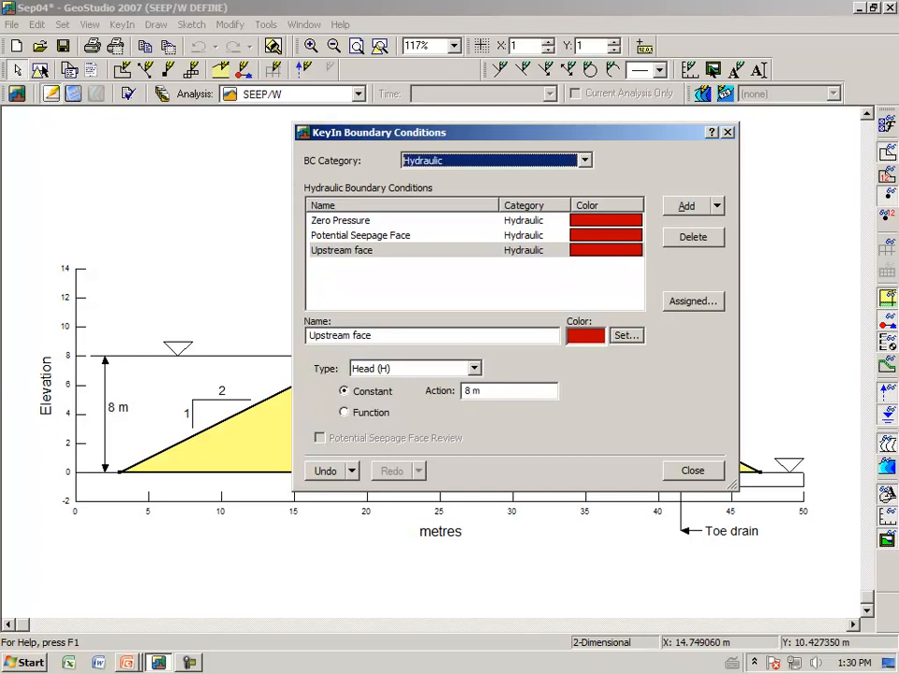
- Give the Upstream face boundary condition a dark green colour and close the boundary condition definitions
click(626, 336)
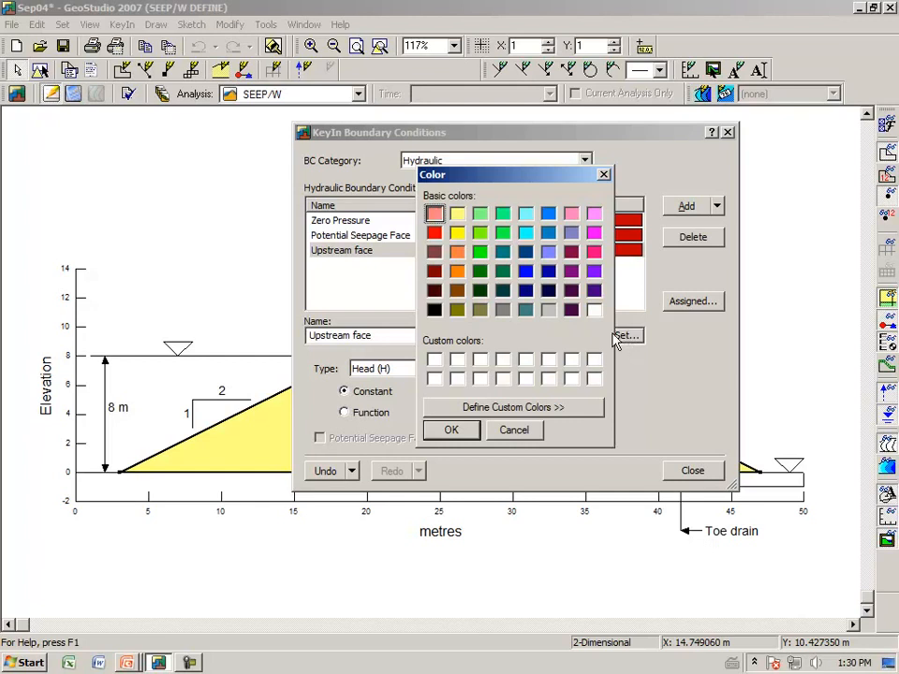
click(478, 274)
click(450, 430)
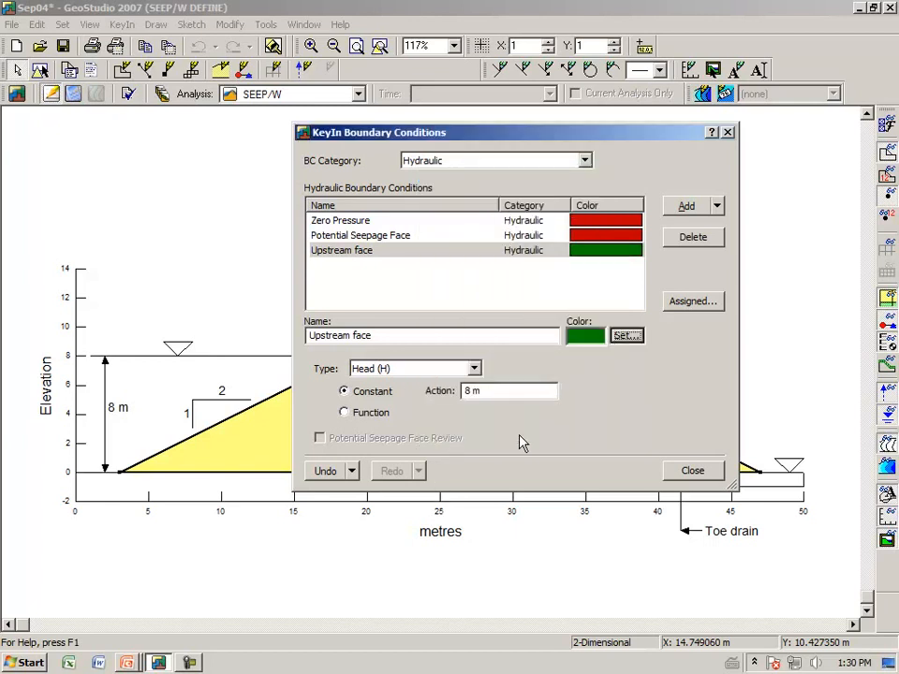
click(704, 479)
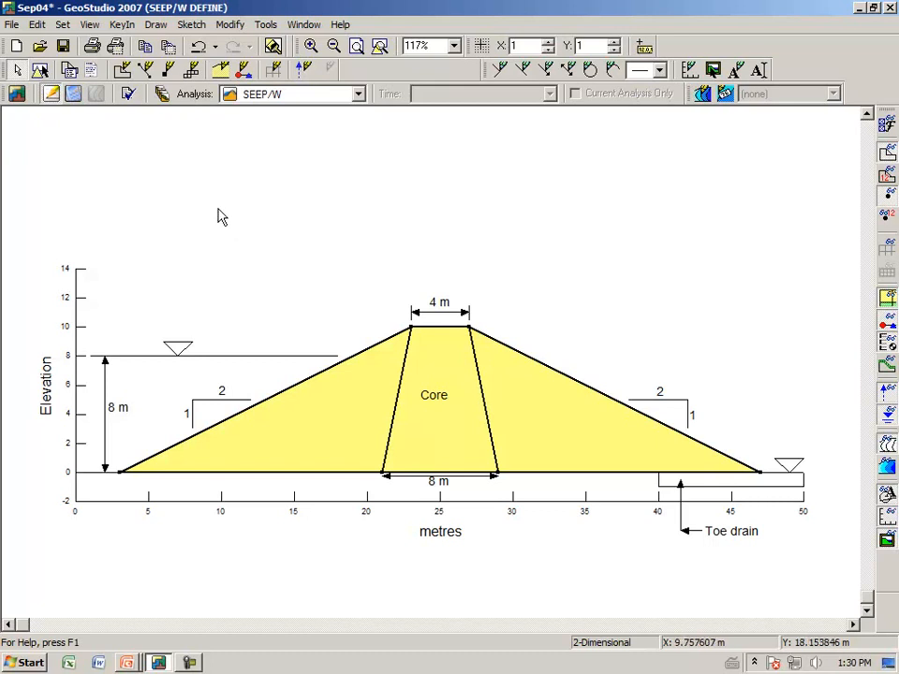
- Assign the Upstream face boundary condition to the sloping line on the dam's upstream side
click(158, 27)
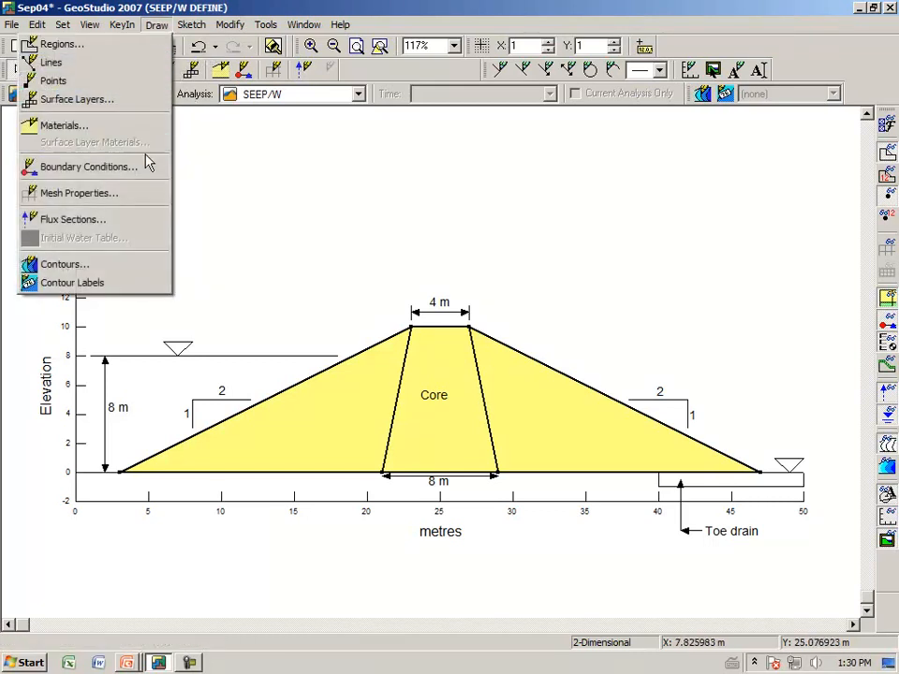
click(131, 166)
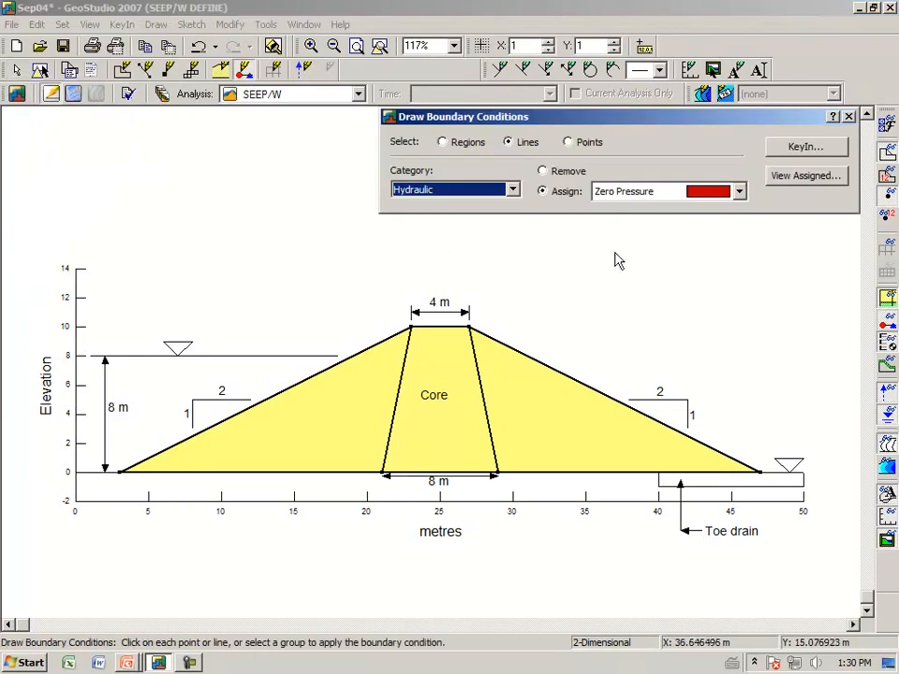
click(739, 192)
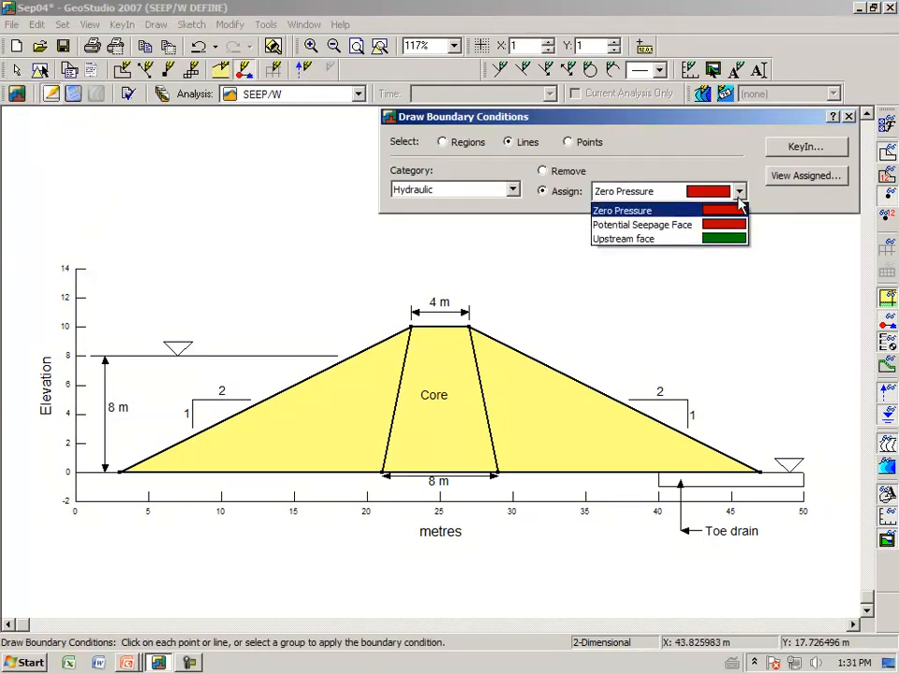
click(722, 241)
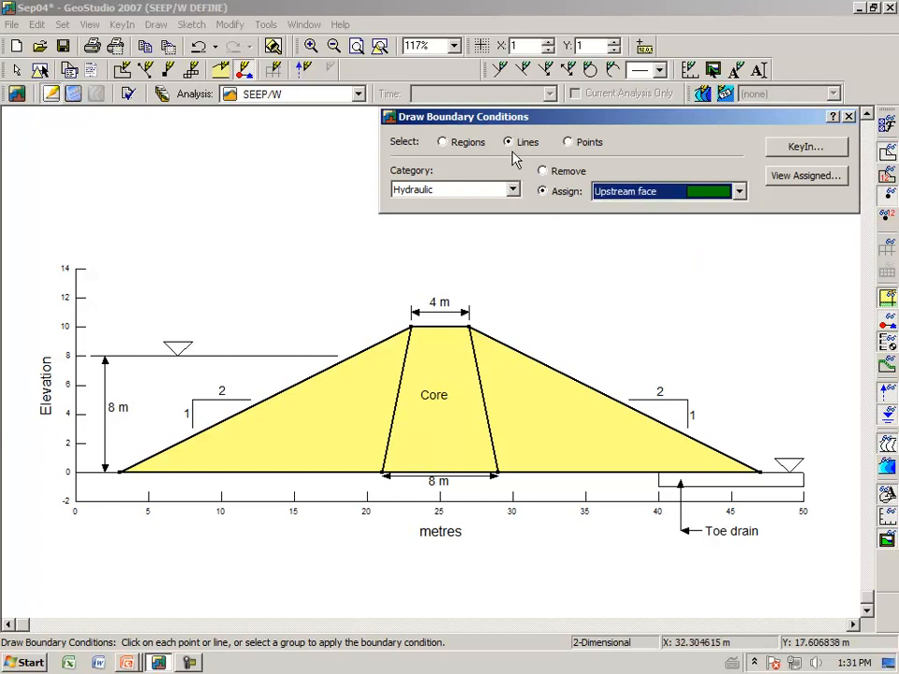
drag(539, 120, 420, 179)
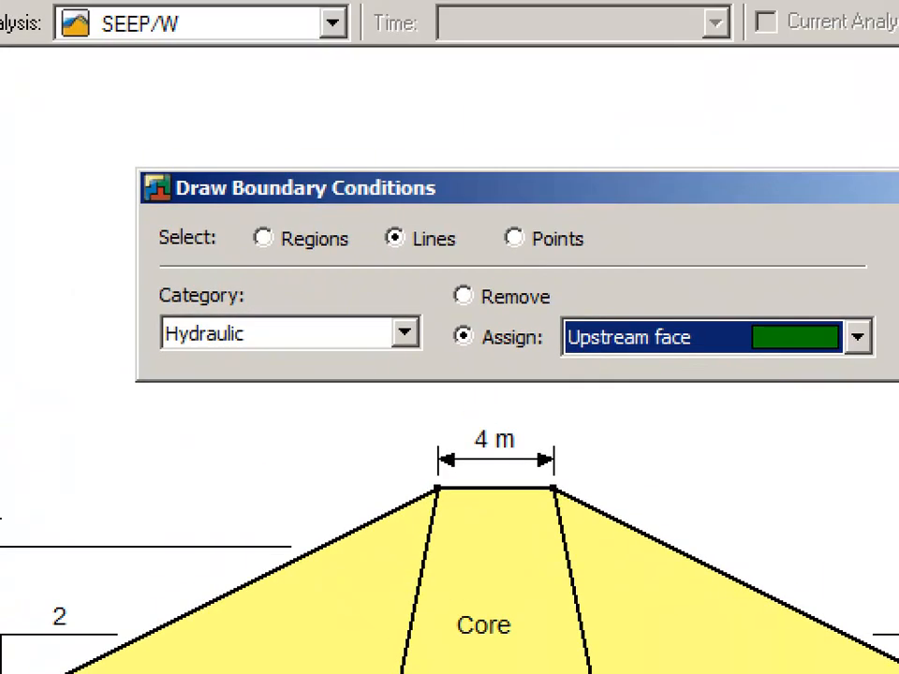
mouse_move(373, 223)
mouse_down()
mouse_move(378, 242)
mouse_move(448, 268)
mouse_move(416, 210)
mouse_move(366, 217)
mouse_up()
key(Escape)
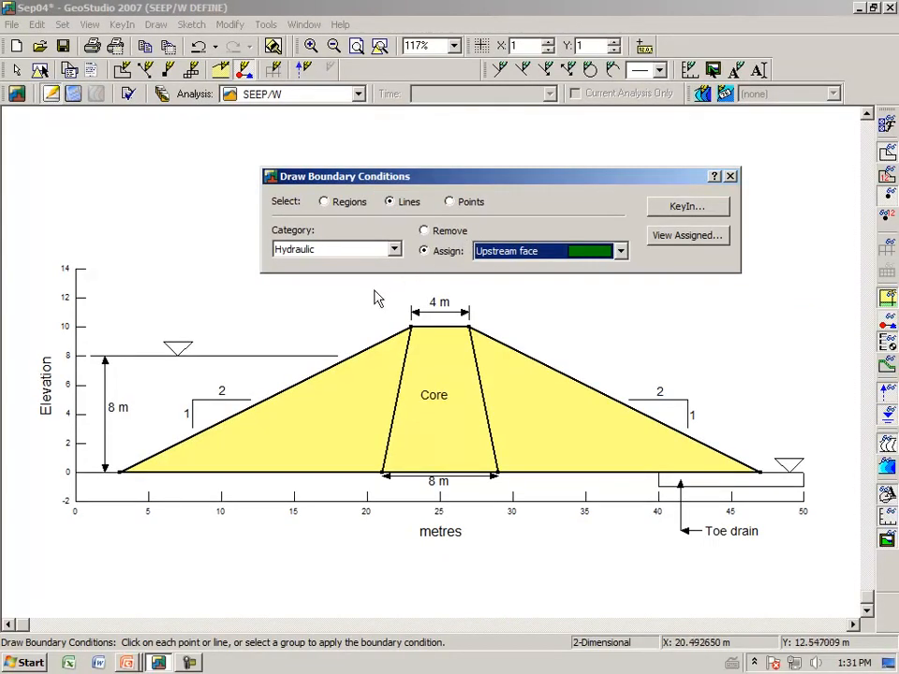
click(295, 393)
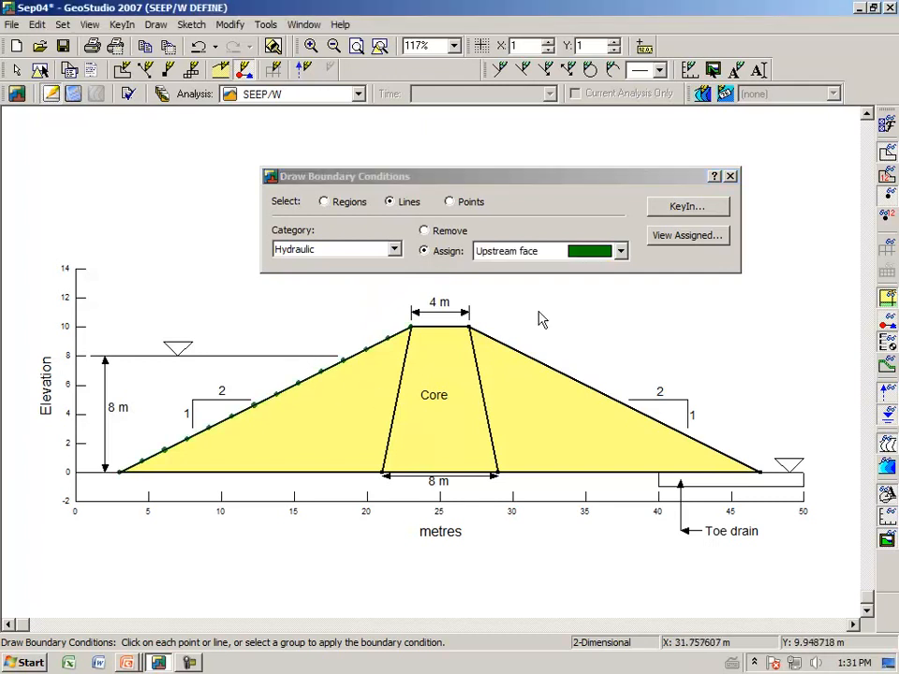
click(731, 177)
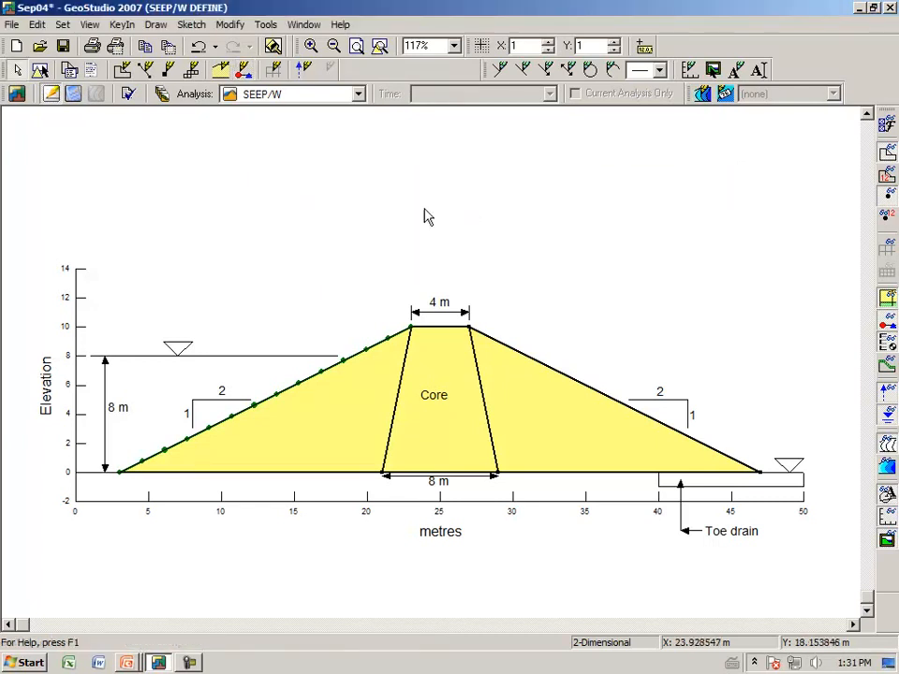
- Turn on the drawing grid and set its X and Y spacing to 0.5
click(312, 45)
drag(94, 515, 390, 380)
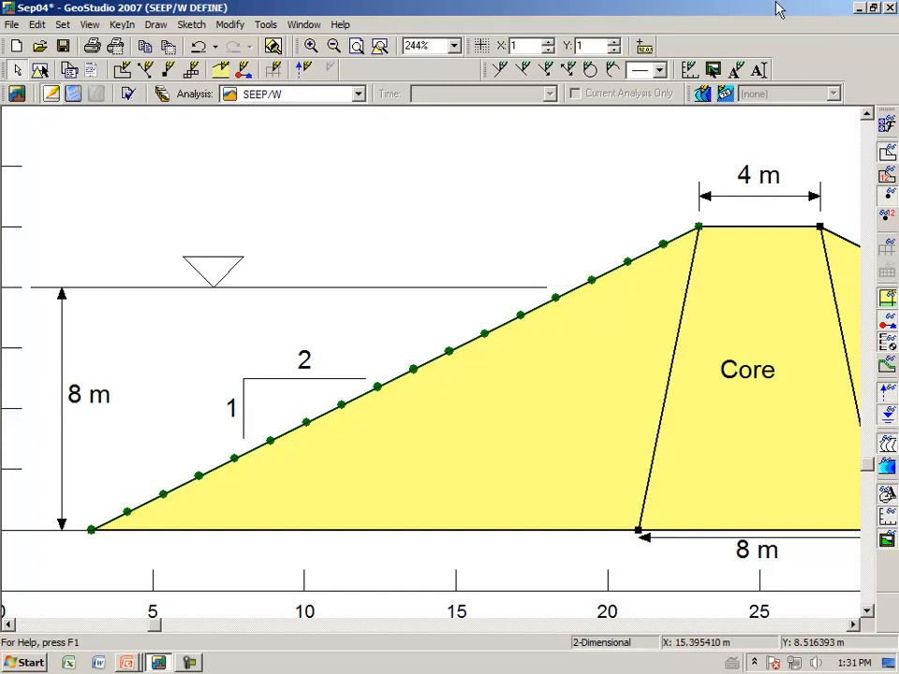
click(480, 46)
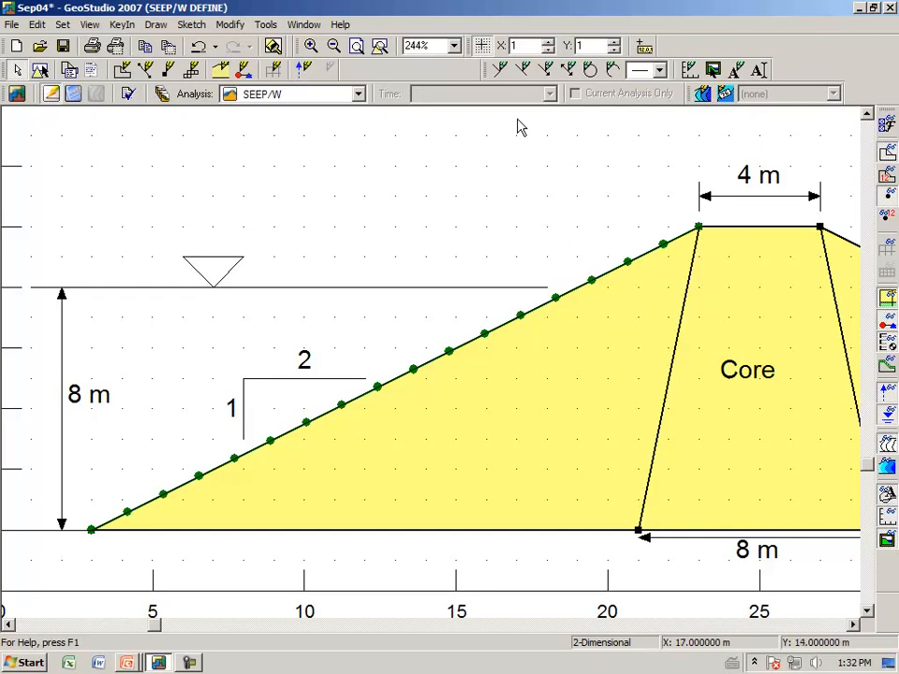
click(547, 50)
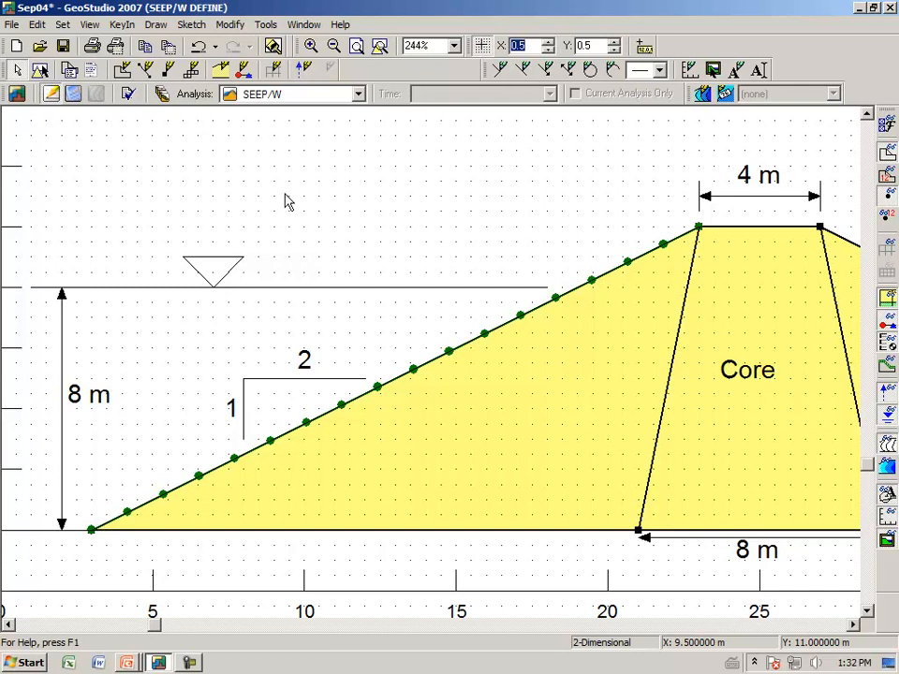
- Draw a point on the upstream slope at the reservoir water level, at X 19 m and Y 8 m
click(156, 25)
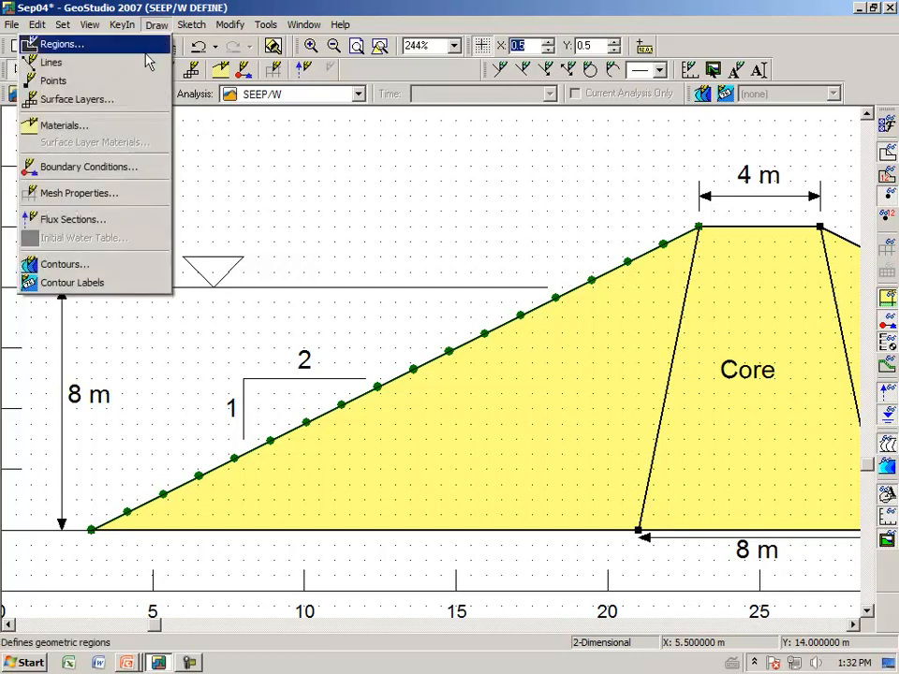
click(131, 82)
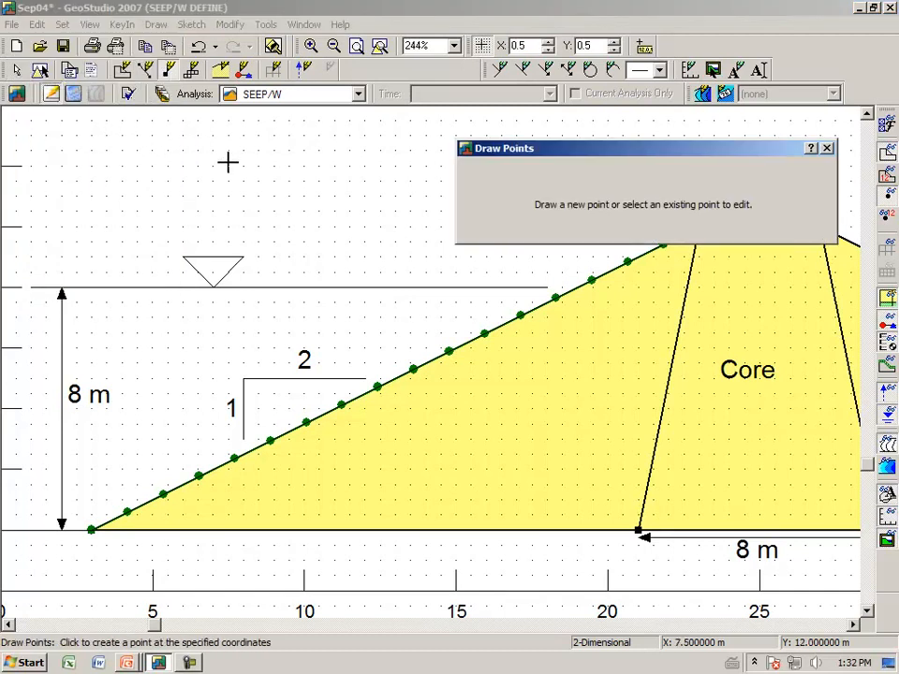
click(579, 288)
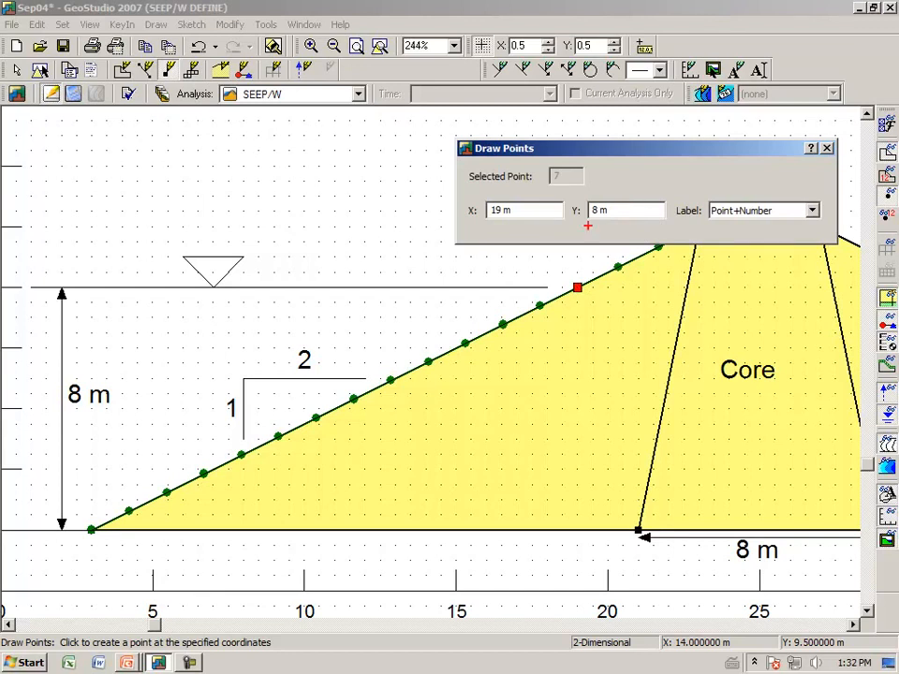
drag(624, 205, 589, 201)
key(Escape)
click(827, 147)
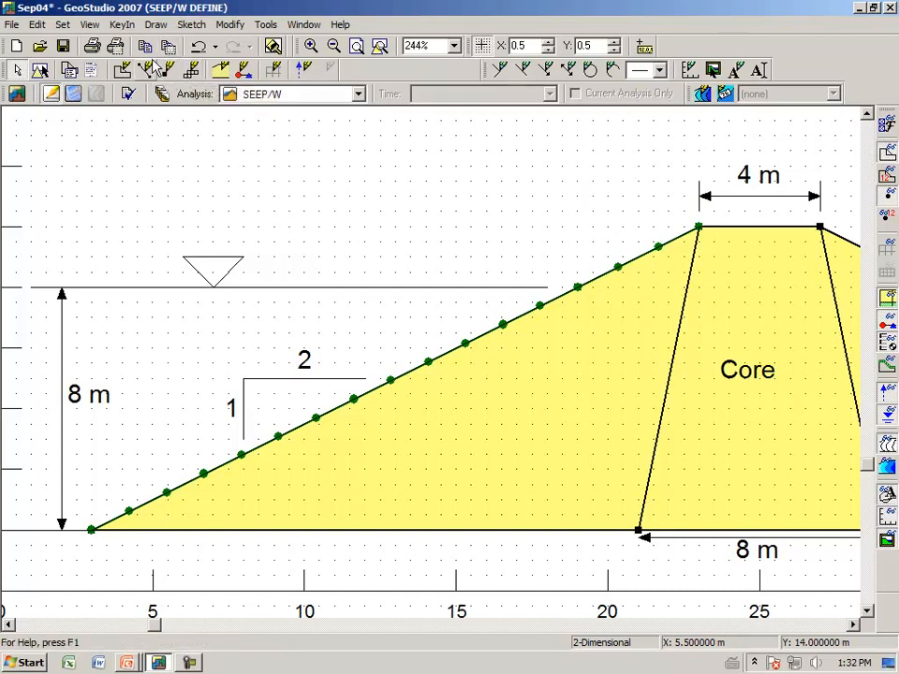
- Check the coordinates of the new point on the upstream slope, and inspect it with the boundary conditions temporarily hidden
click(155, 26)
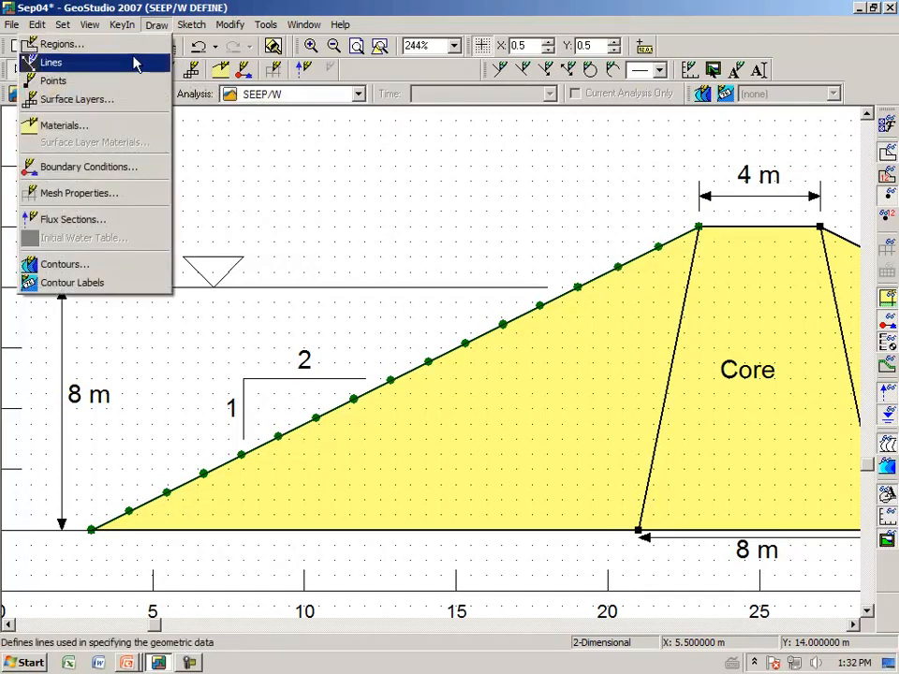
click(117, 81)
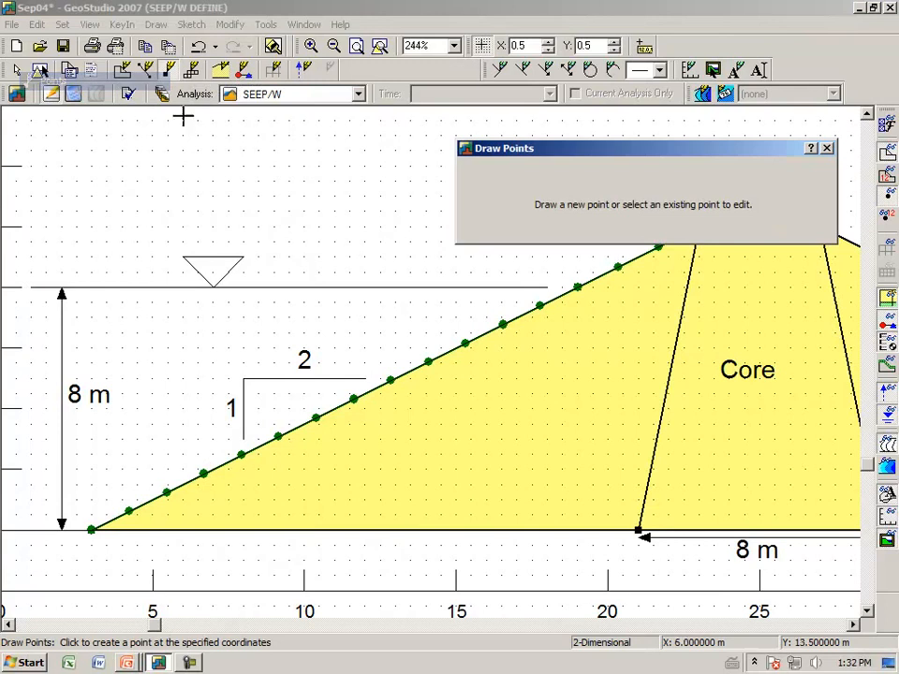
click(577, 290)
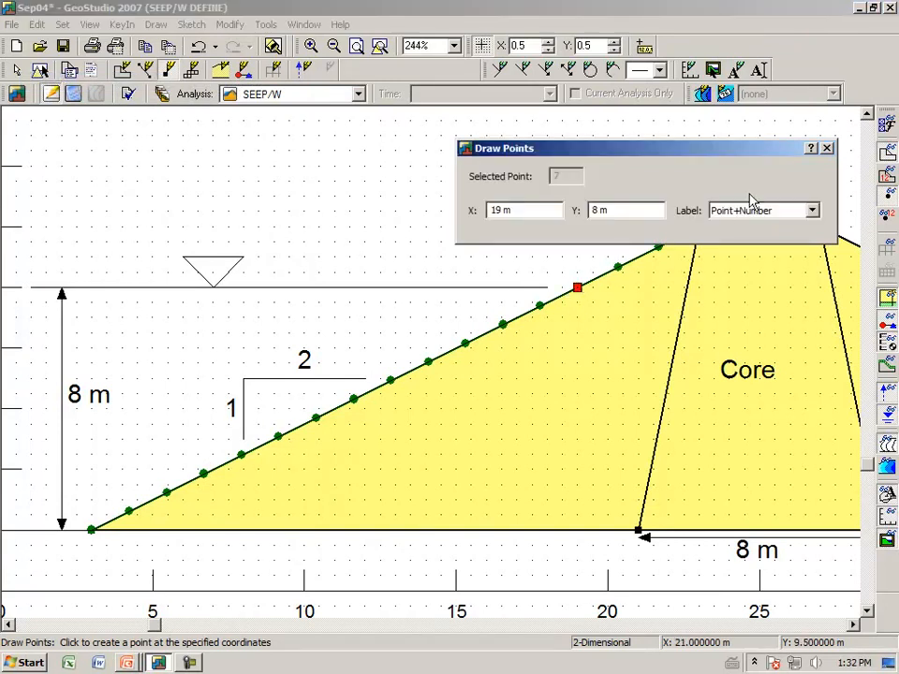
right_click(319, 208)
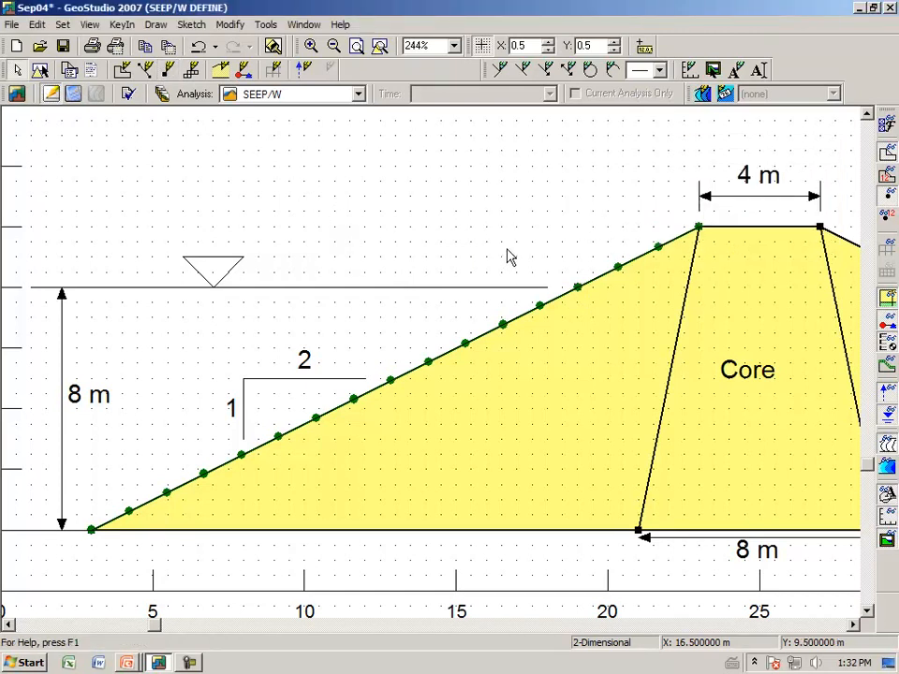
click(885, 333)
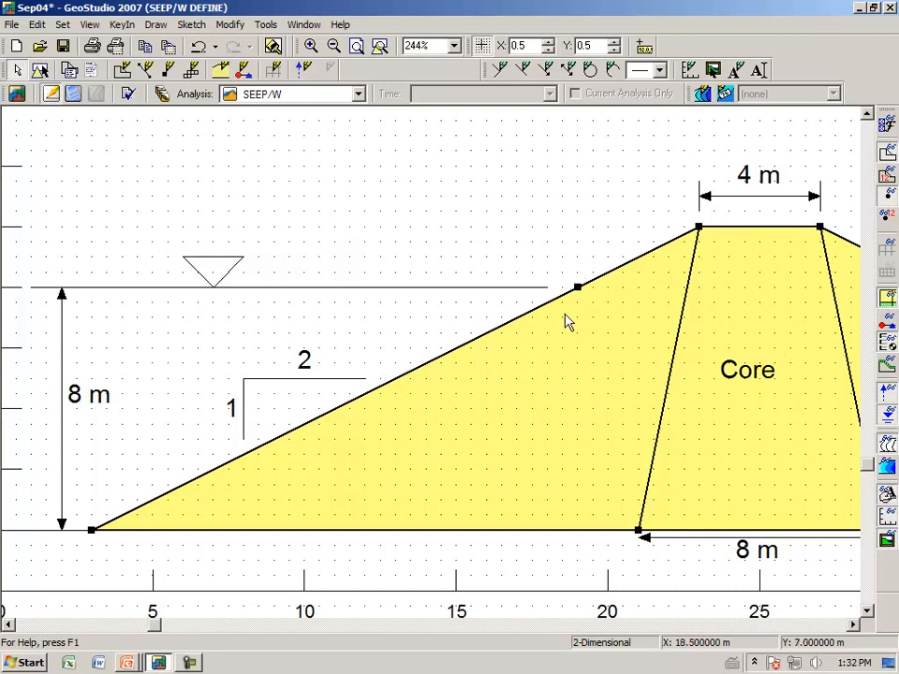
click(884, 331)
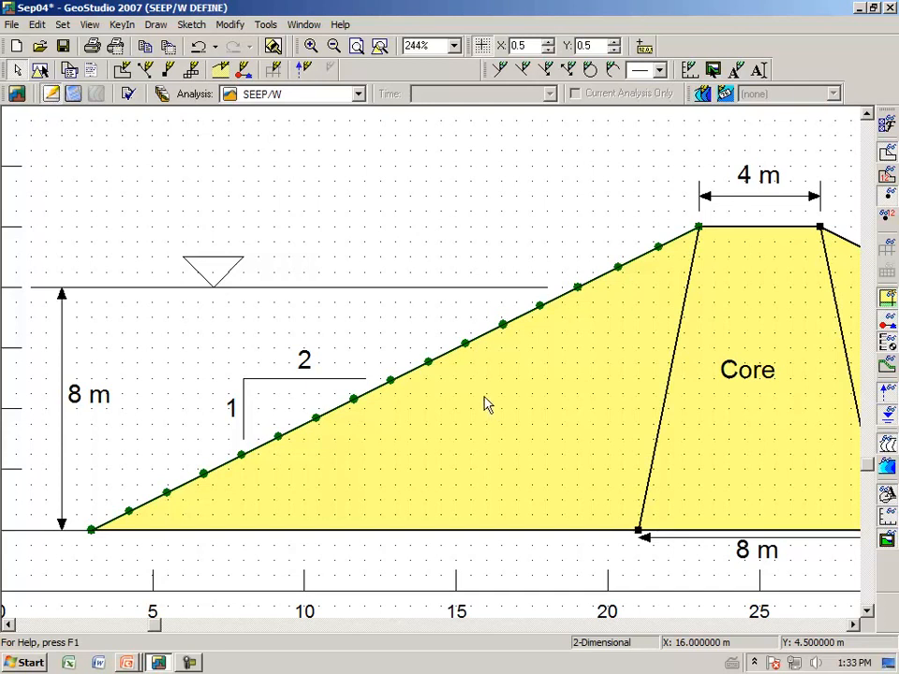
- Remove the hydraulic boundary condition from the upstream slope line between the water-level point and the dam crest
click(156, 25)
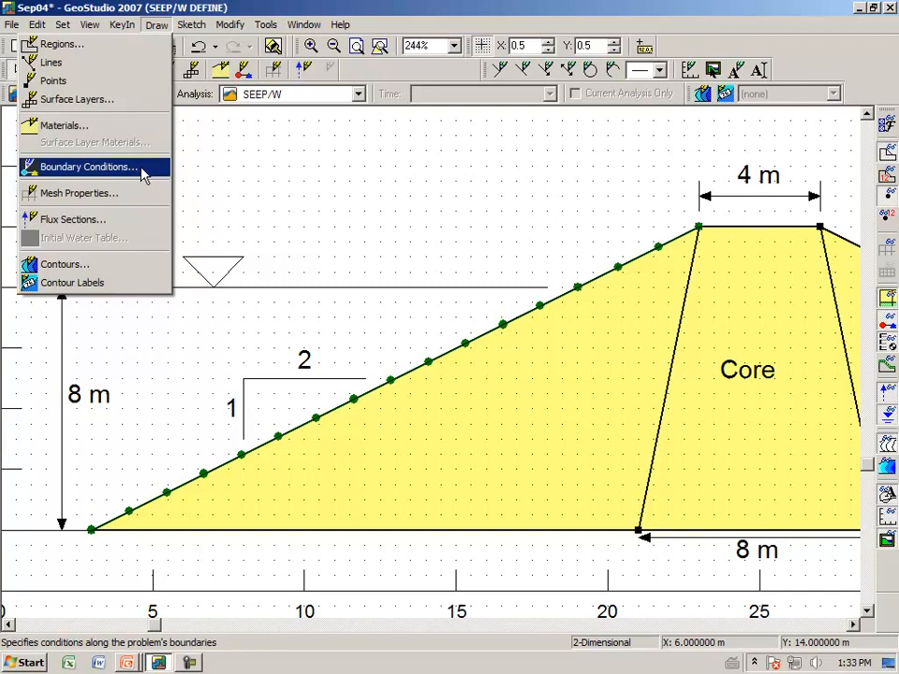
click(90, 172)
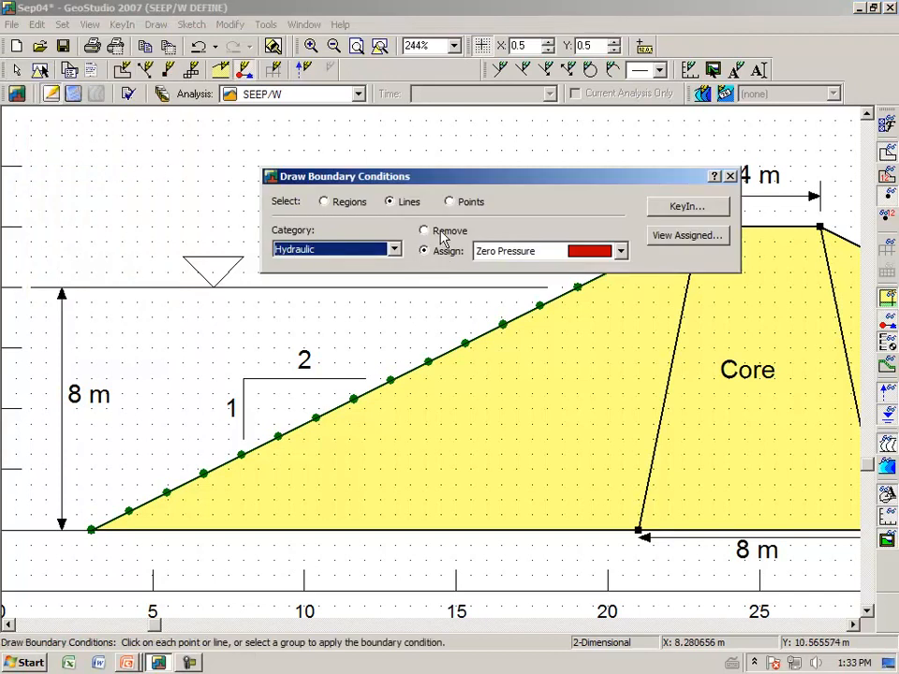
click(429, 232)
drag(468, 179, 341, 106)
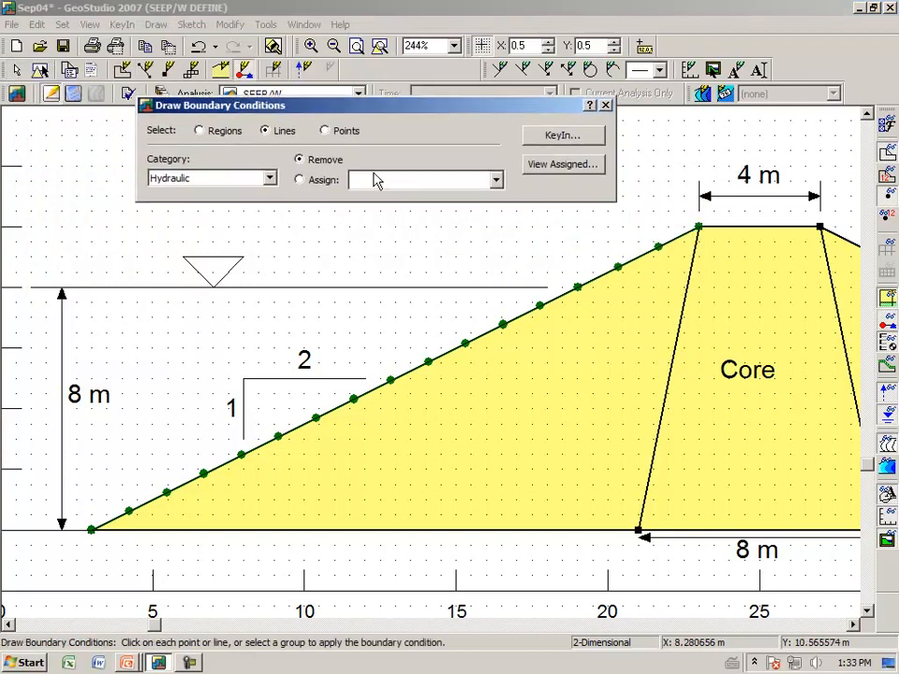
click(635, 266)
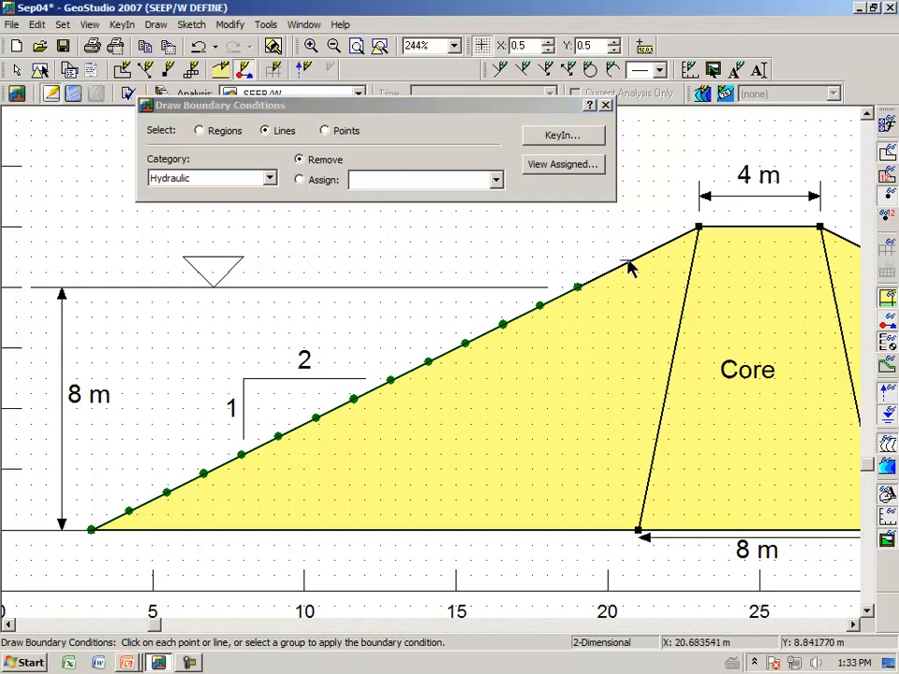
click(606, 106)
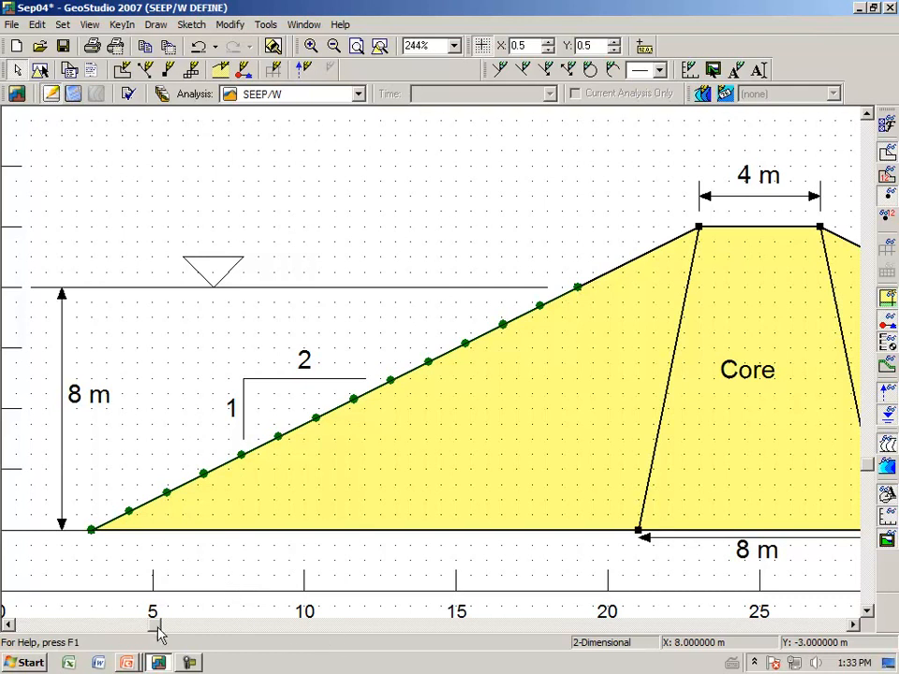
- Turn off the drawing grid on the dam section
click(379, 46)
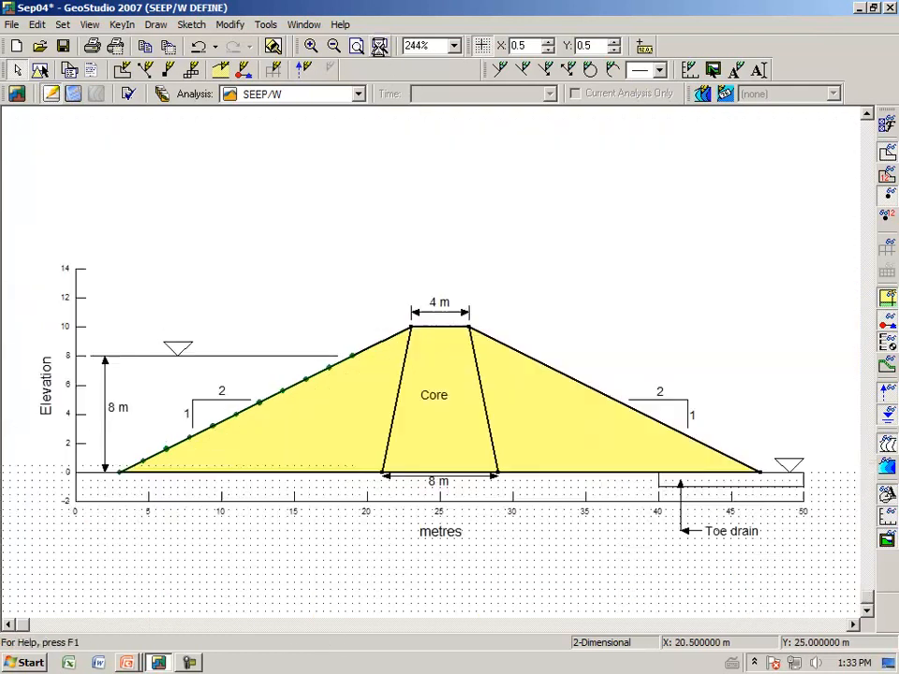
click(479, 47)
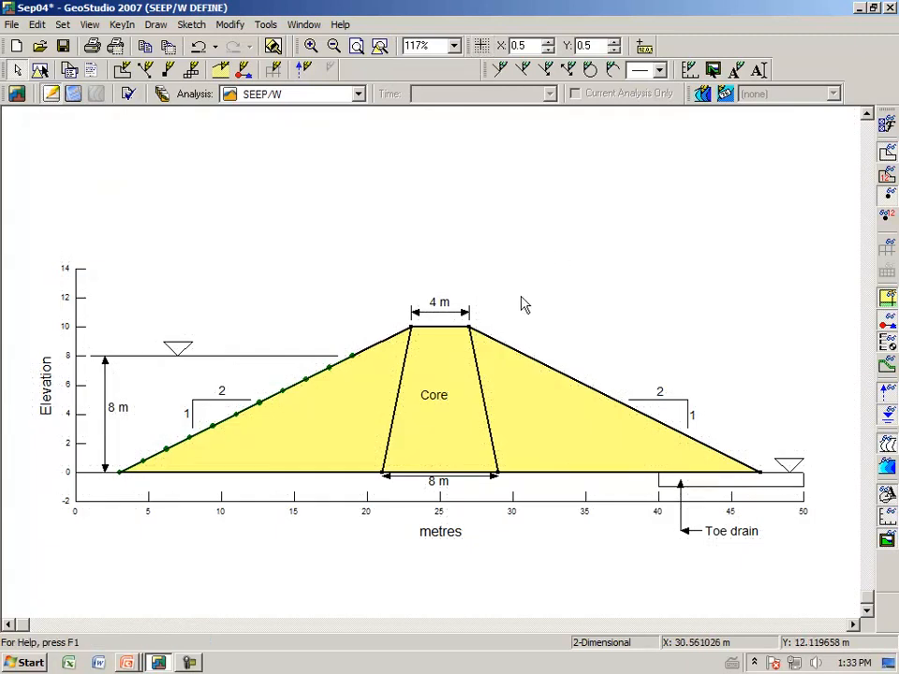
click(312, 49)
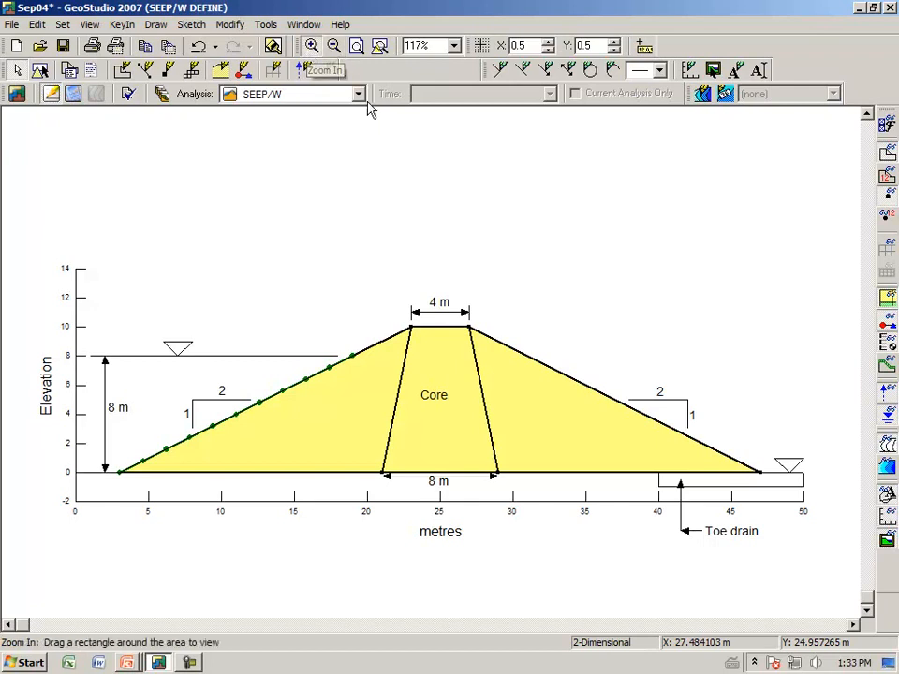
drag(447, 264, 828, 581)
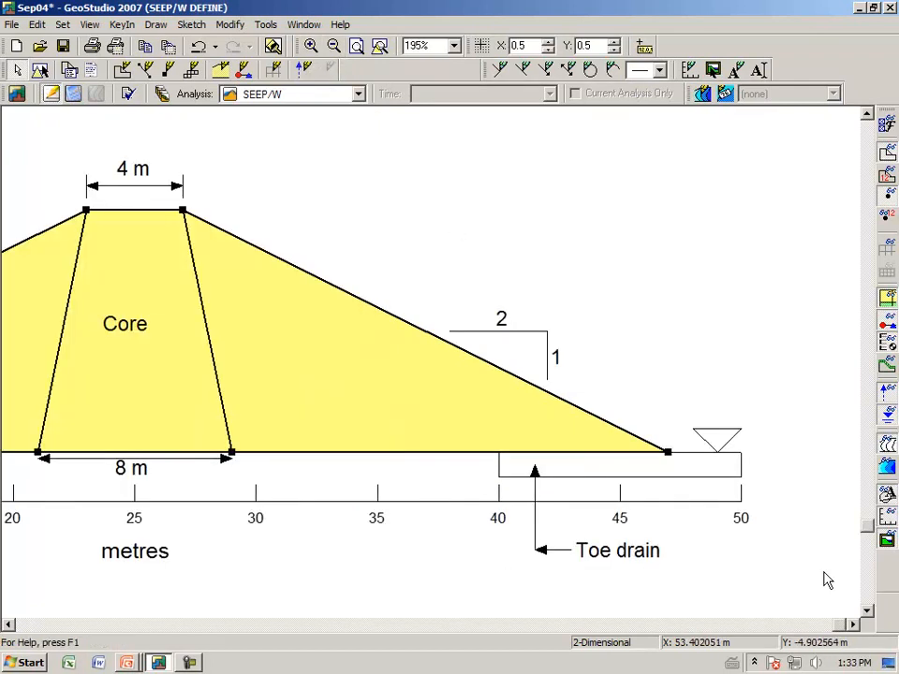
drag(838, 624, 636, 626)
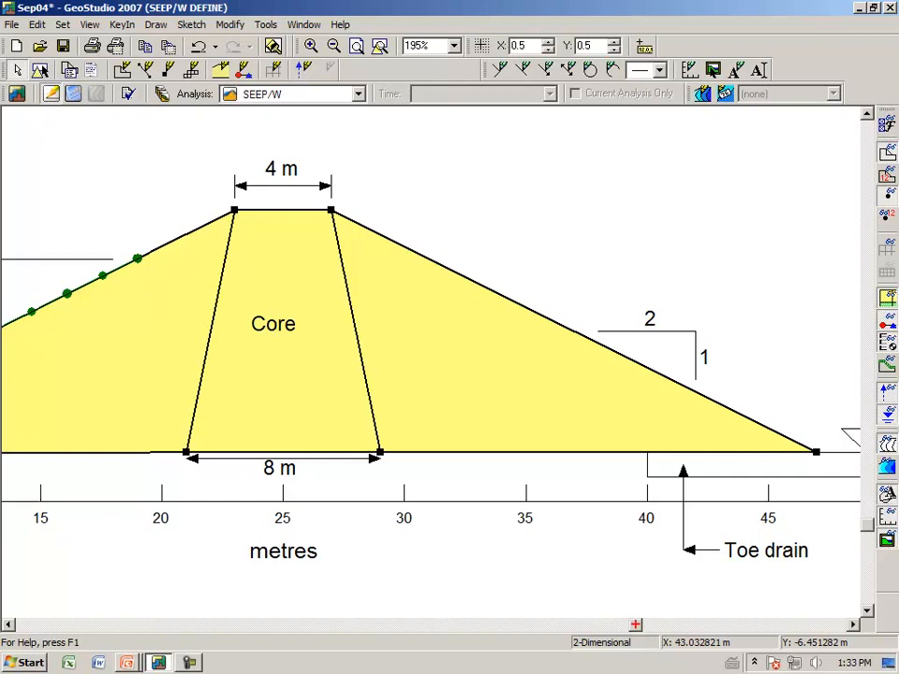
drag(659, 347, 638, 382)
drag(829, 426, 803, 457)
mouse_move(618, 276)
mouse_down()
mouse_move(660, 247)
mouse_move(700, 247)
mouse_move(720, 235)
mouse_move(763, 254)
mouse_move(773, 239)
mouse_up()
mouse_move(722, 265)
mouse_down()
mouse_move(715, 324)
mouse_move(726, 292)
mouse_move(799, 293)
mouse_up()
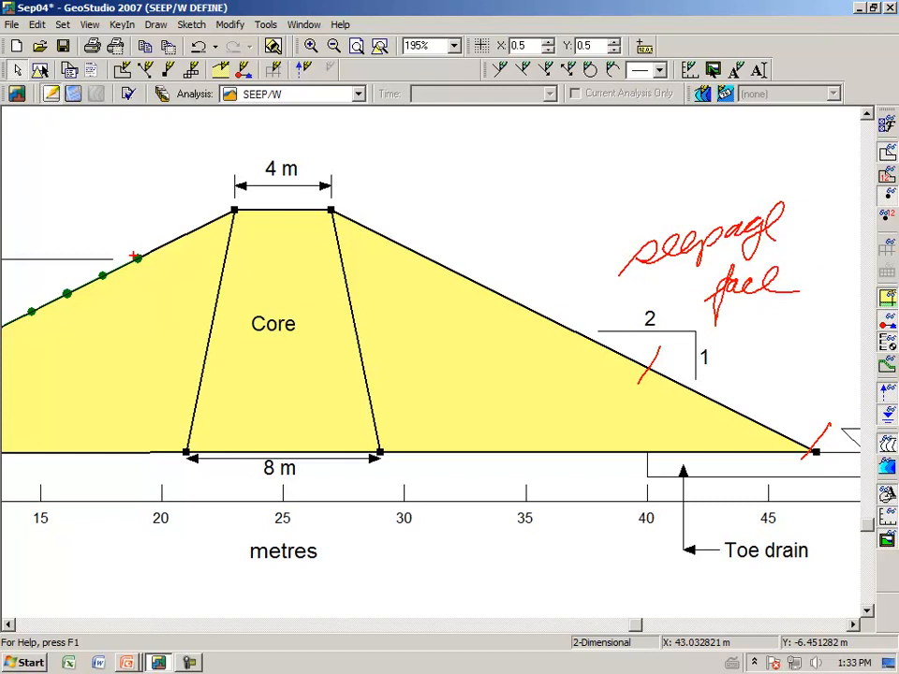
mouse_move(166, 281)
mouse_down()
mouse_move(239, 311)
mouse_move(566, 346)
mouse_up()
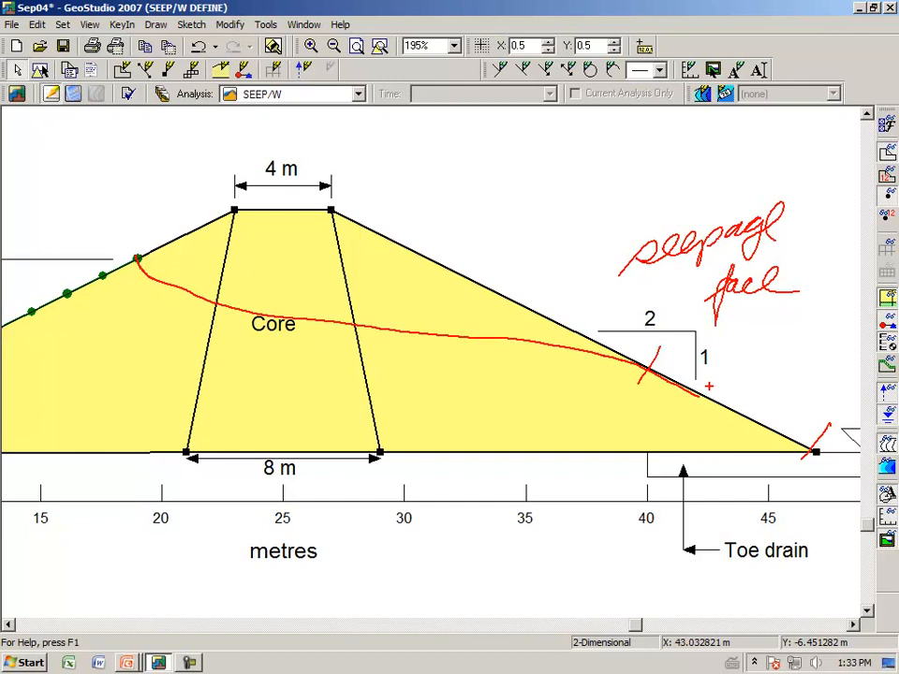
drag(830, 424, 794, 463)
key(Escape)
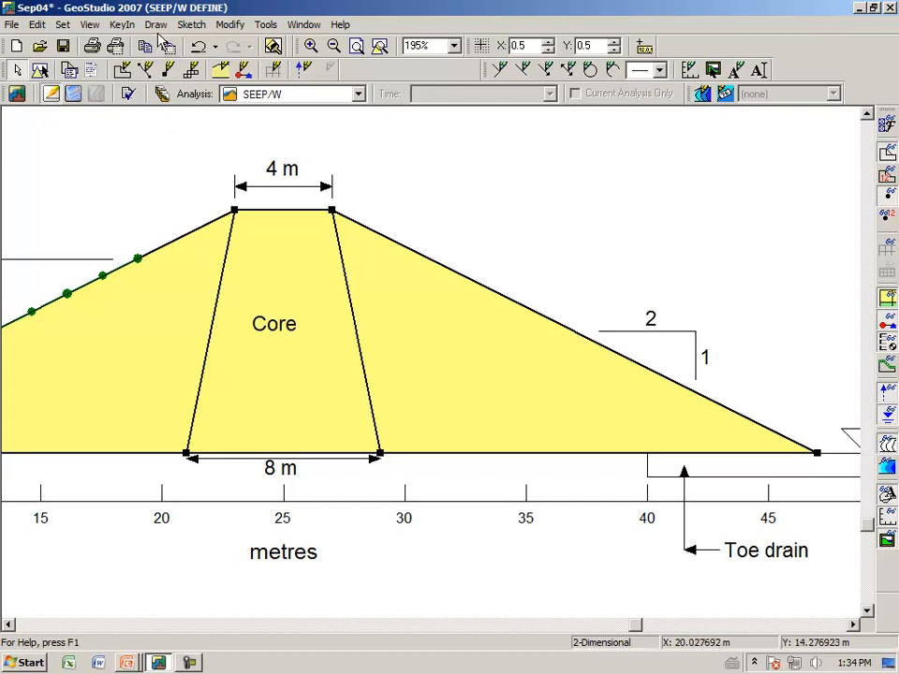
- Select the Potential Seepage Face condition in the hydraulic boundary condition definitions and review its type, action and seepage face review settings
click(155, 26)
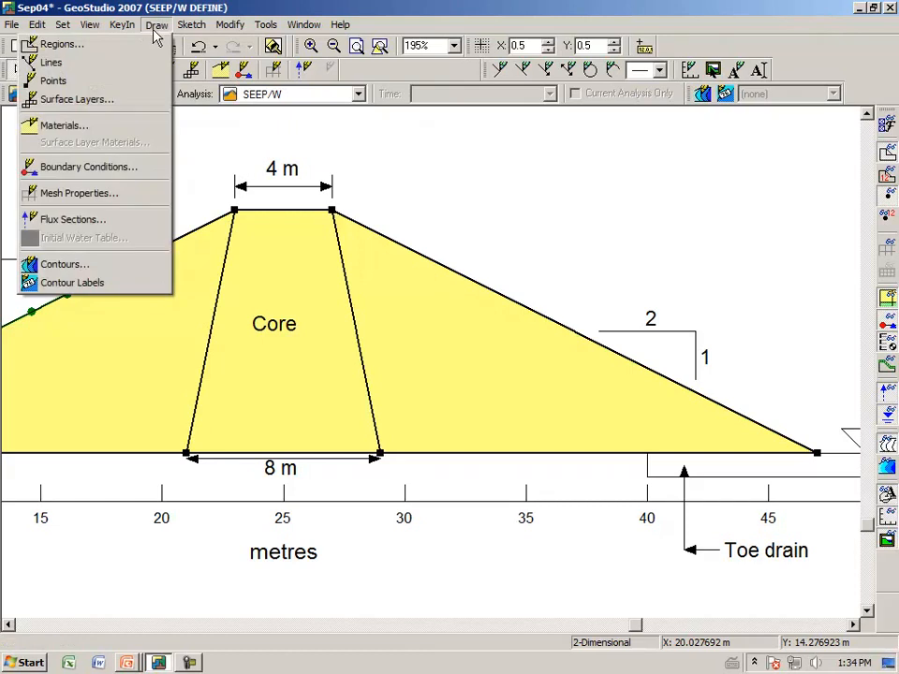
click(112, 167)
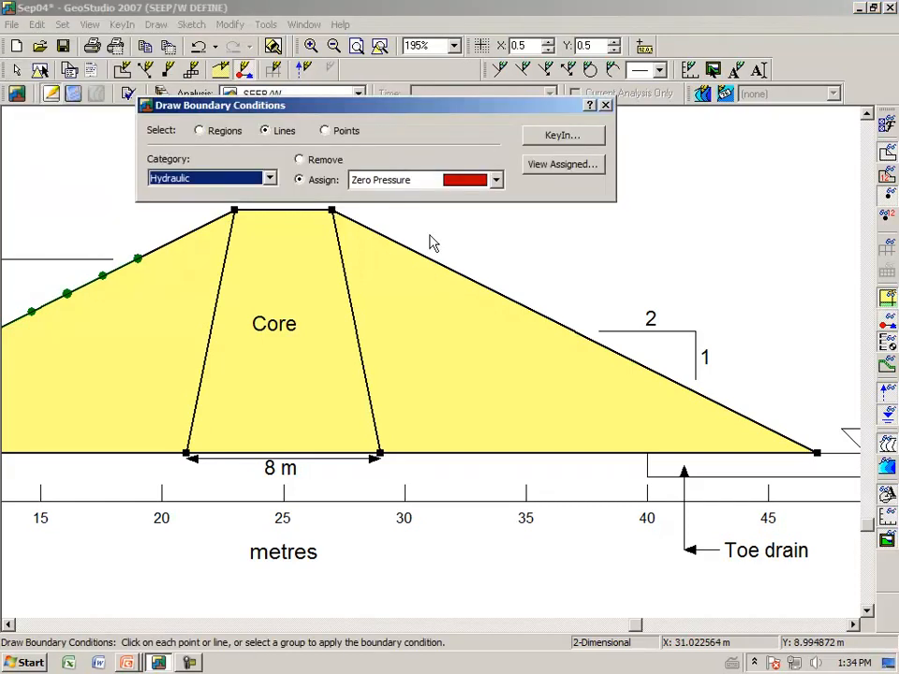
click(565, 138)
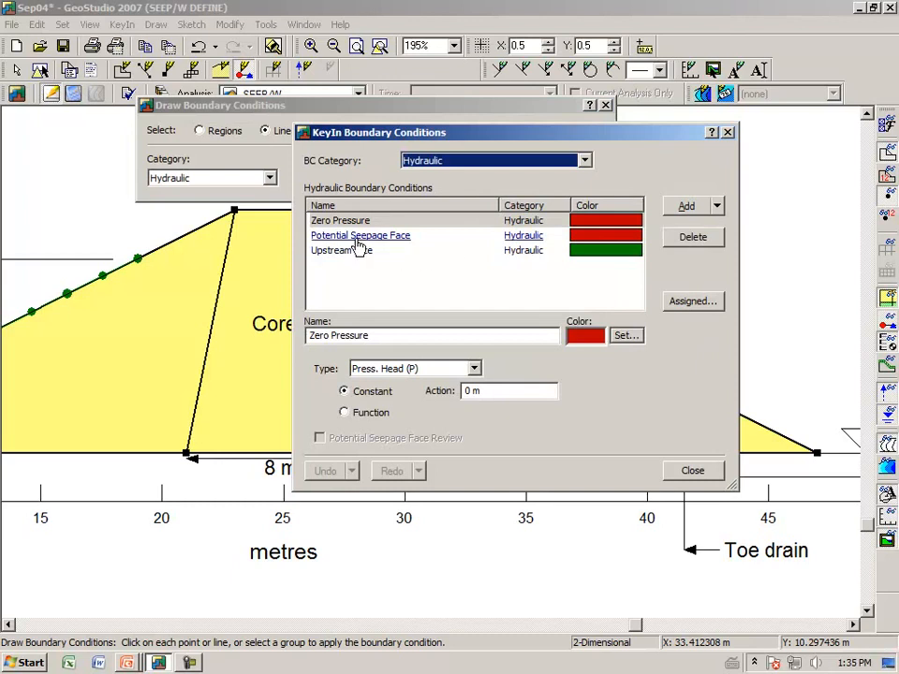
click(357, 243)
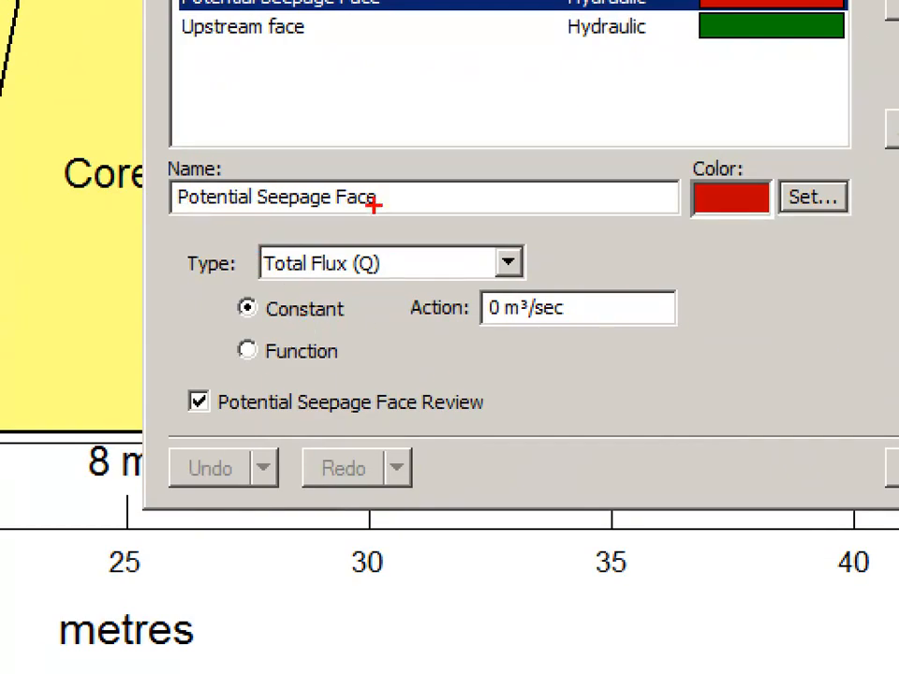
mouse_move(266, 282)
mouse_down()
mouse_move(327, 286)
mouse_move(395, 267)
mouse_move(379, 235)
mouse_move(282, 231)
mouse_move(249, 258)
mouse_move(269, 279)
mouse_up()
mouse_move(443, 334)
mouse_down()
mouse_move(472, 341)
mouse_move(582, 317)
mouse_move(529, 283)
mouse_move(460, 292)
mouse_move(456, 344)
mouse_up()
mouse_move(162, 421)
mouse_down()
mouse_move(481, 421)
mouse_move(421, 382)
mouse_move(214, 378)
mouse_up()
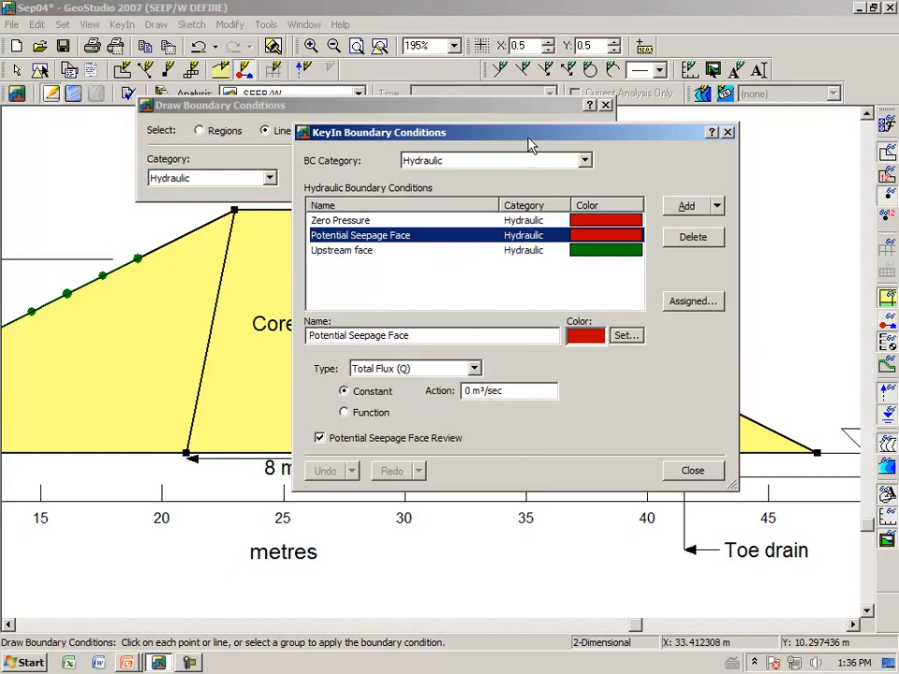
mouse_move(524, 145)
mouse_down()
mouse_move(355, 251)
mouse_move(315, 262)
mouse_up()
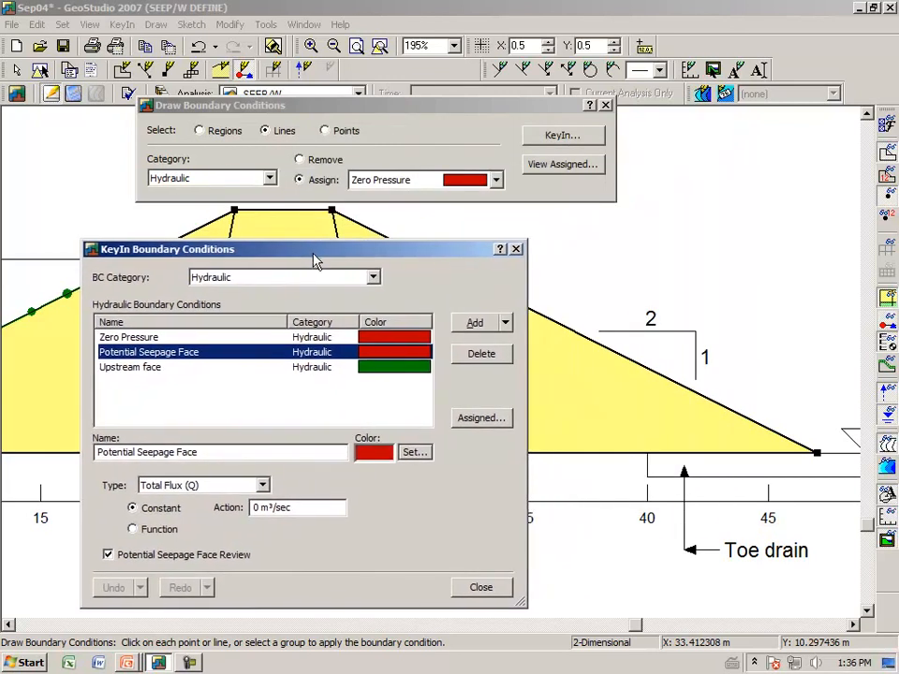
click(476, 590)
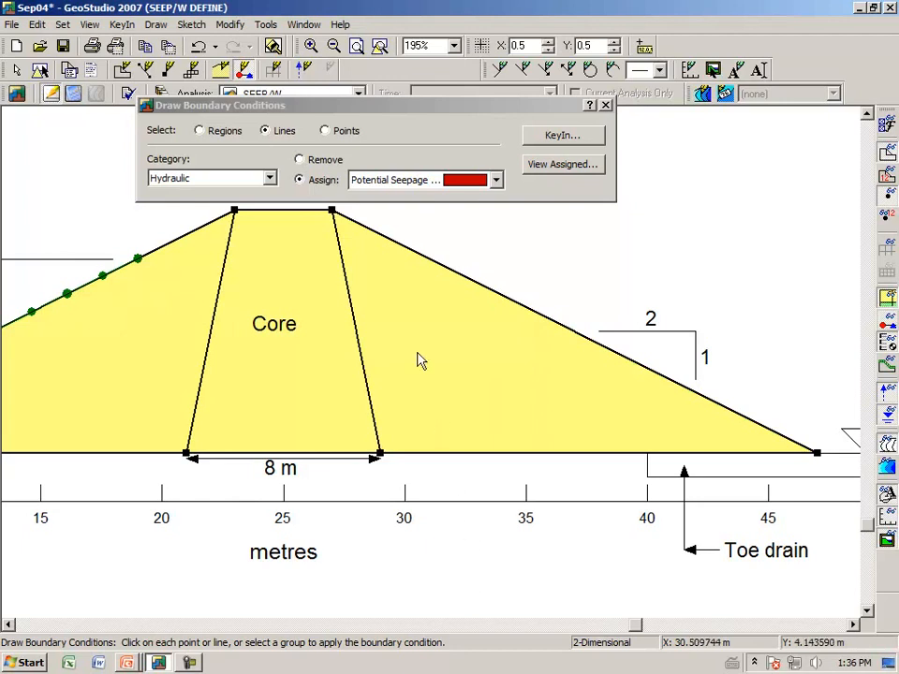
- Assign the Potential Seepage Face boundary condition to the sloping line on the dam's downstream side
click(345, 104)
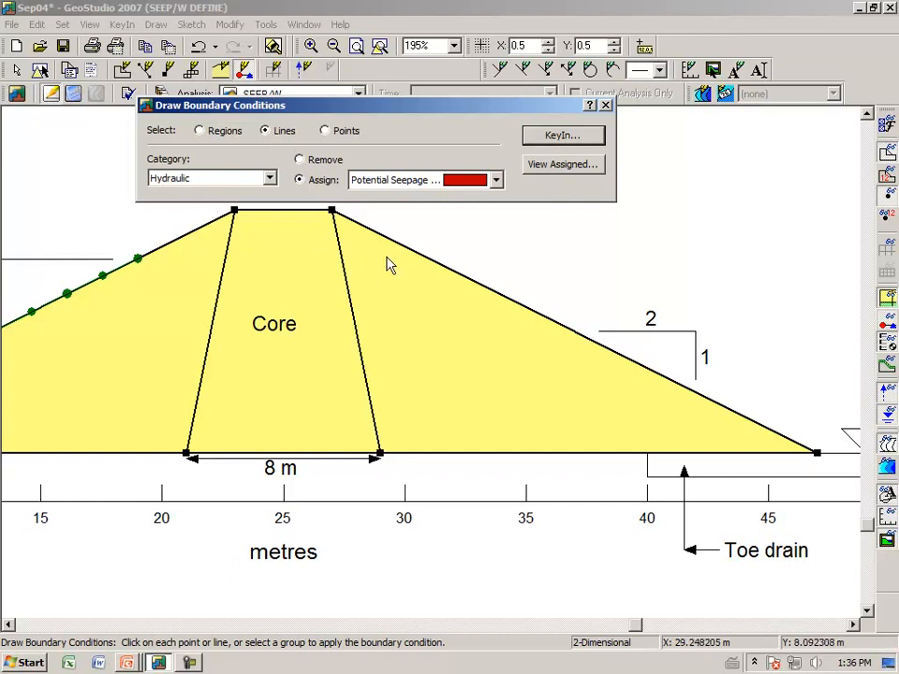
click(554, 324)
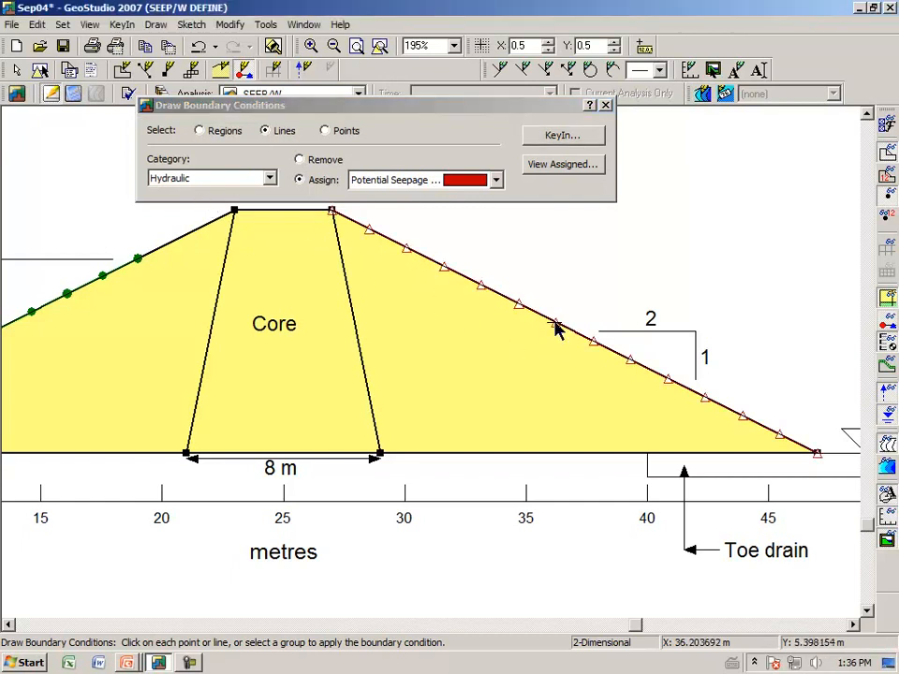
click(605, 105)
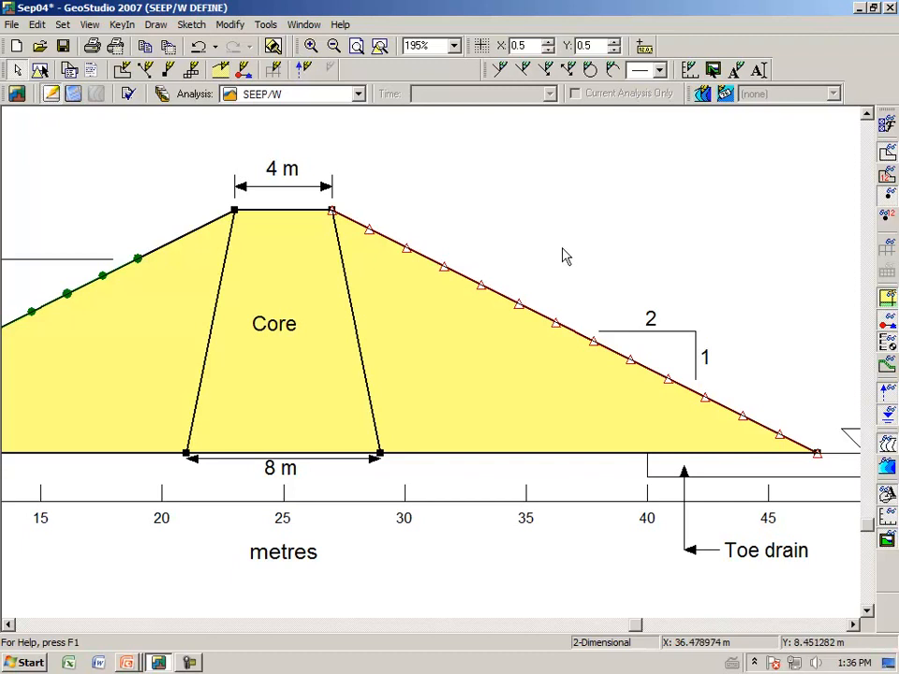
- Verify the seepage model's data for errors and warnings
scroll(563, 248, down, 3)
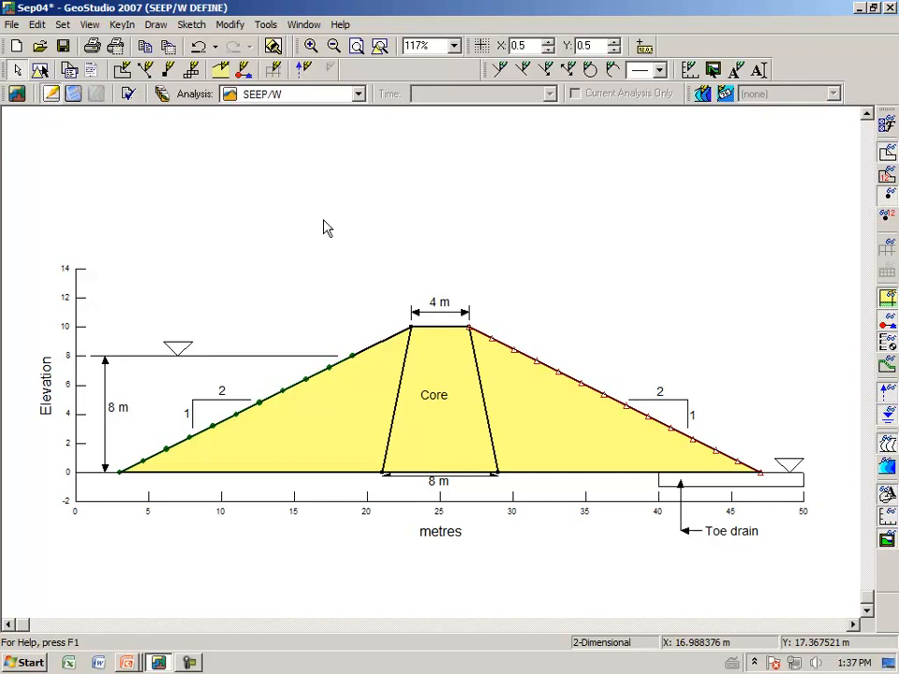
click(129, 94)
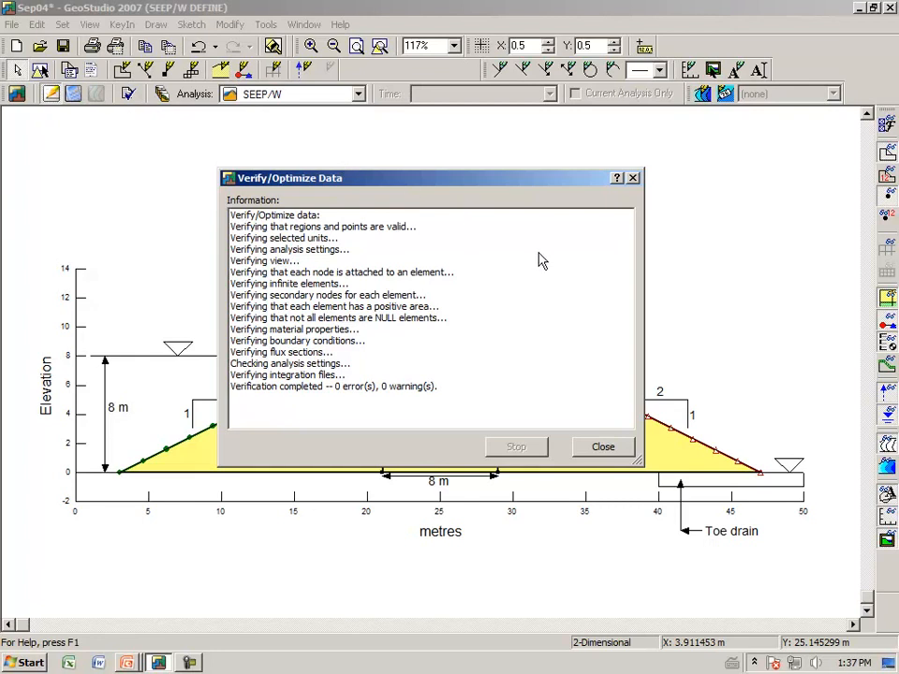
click(603, 447)
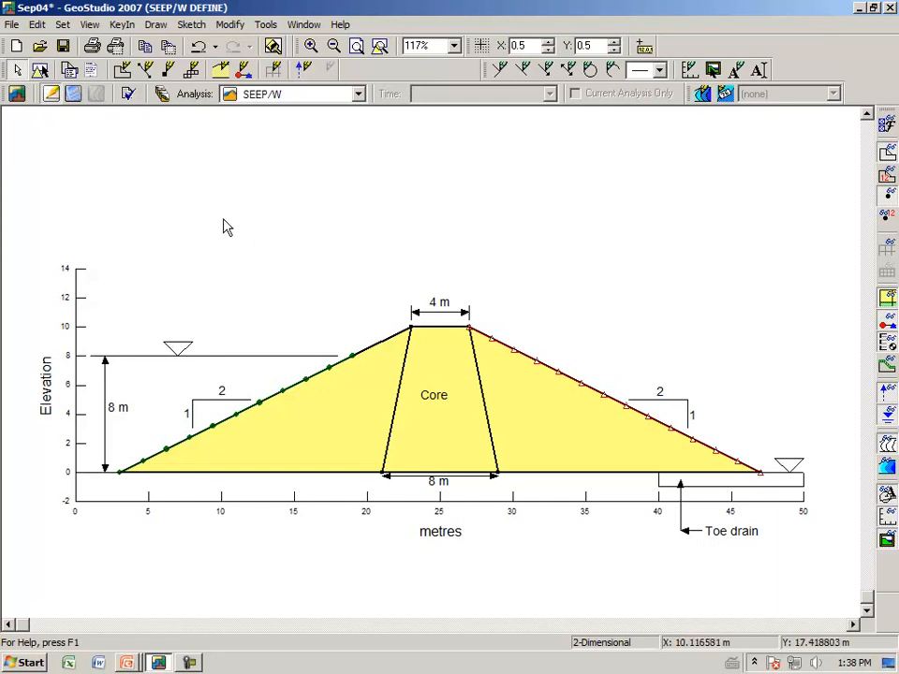
- Solve the SEEP/W analysis and display its computed results in the contour view
click(74, 97)
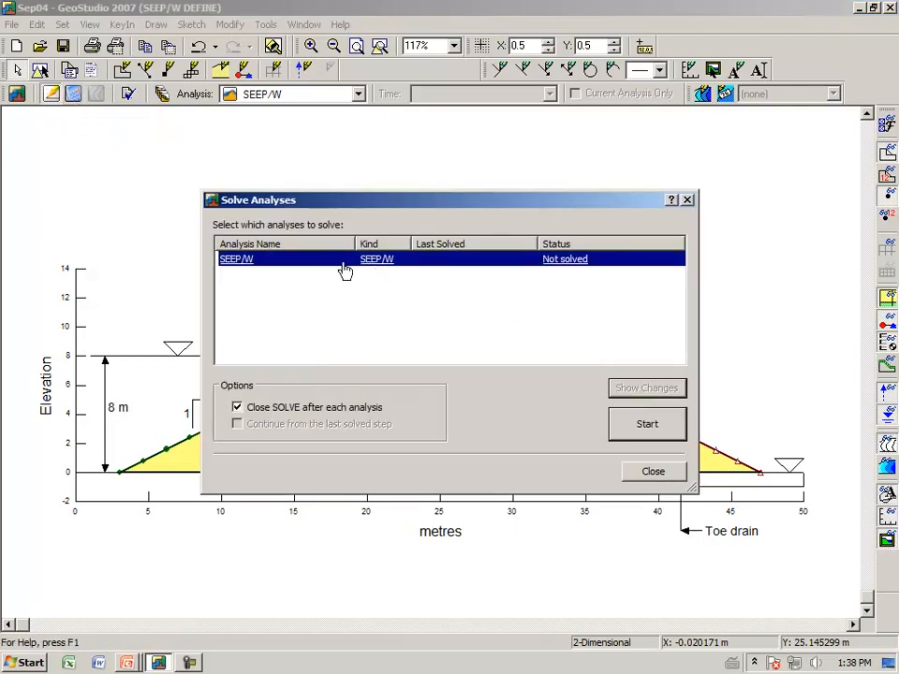
click(647, 426)
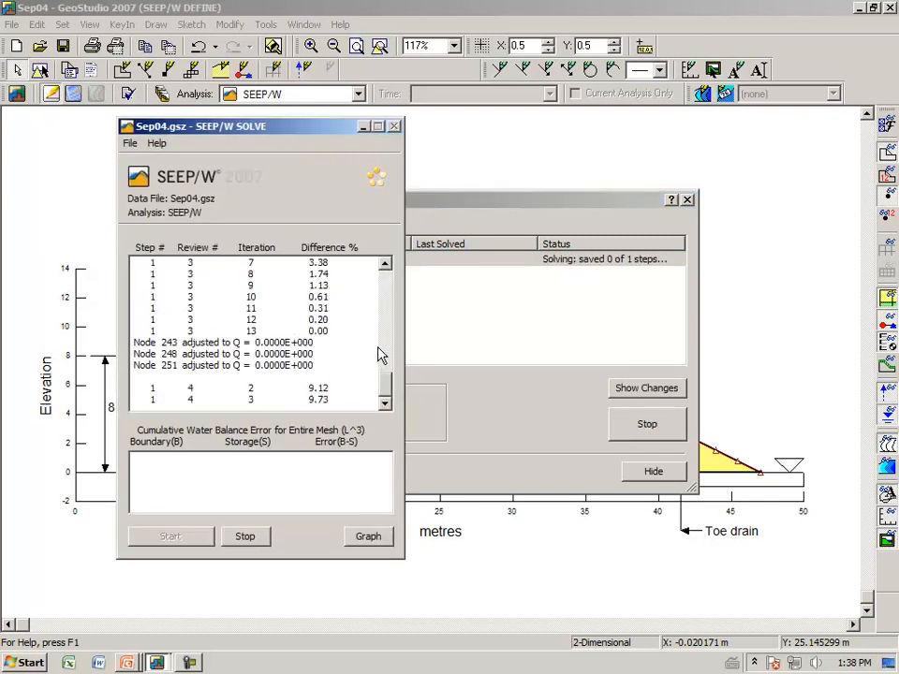
click(660, 472)
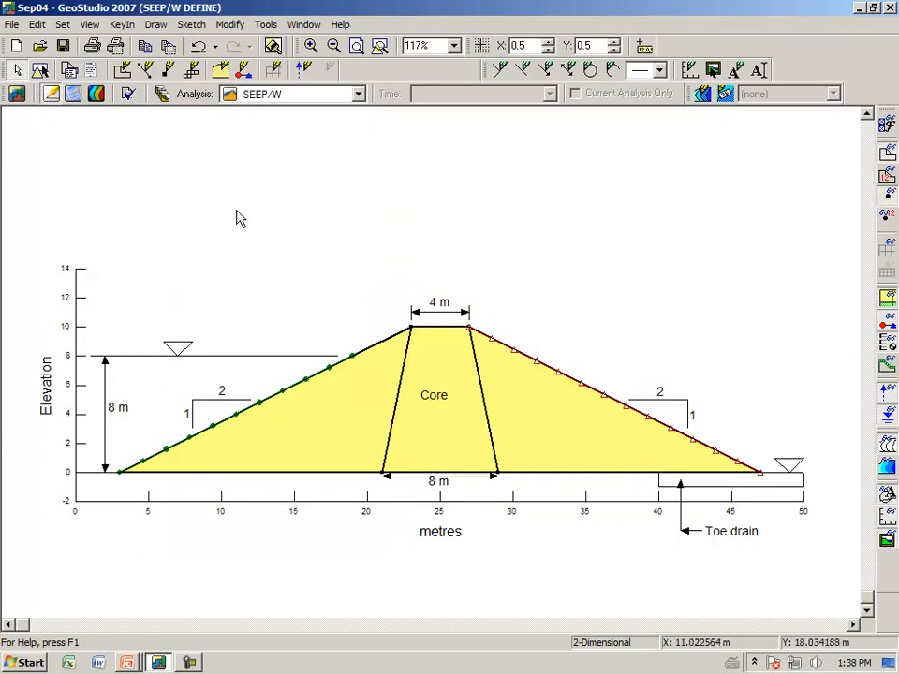
click(98, 100)
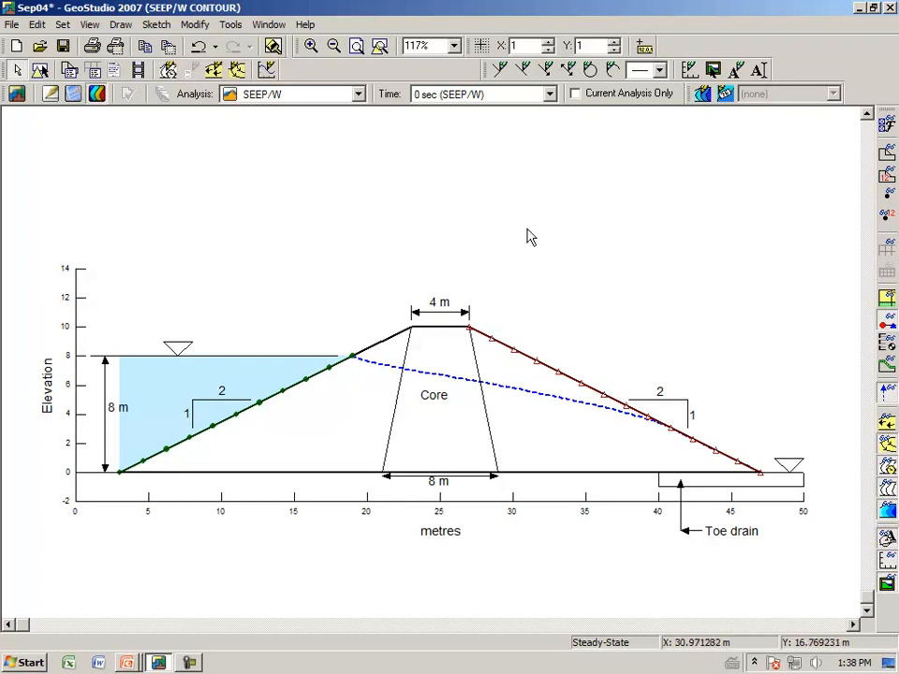
- View the result information for the node on the downstream slope just above the dam's toe
click(313, 47)
drag(573, 298, 803, 574)
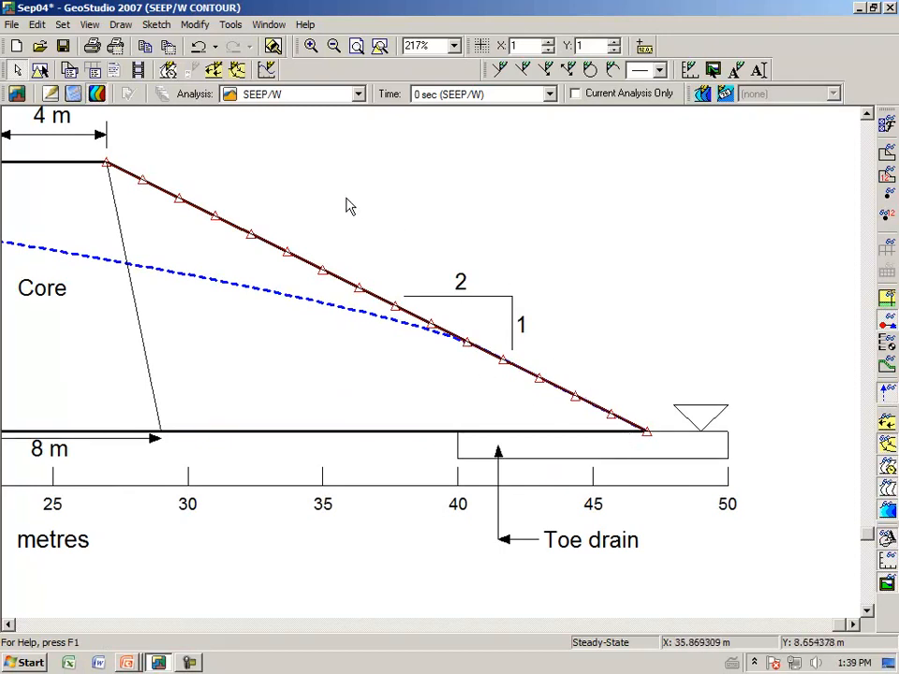
click(90, 26)
click(62, 62)
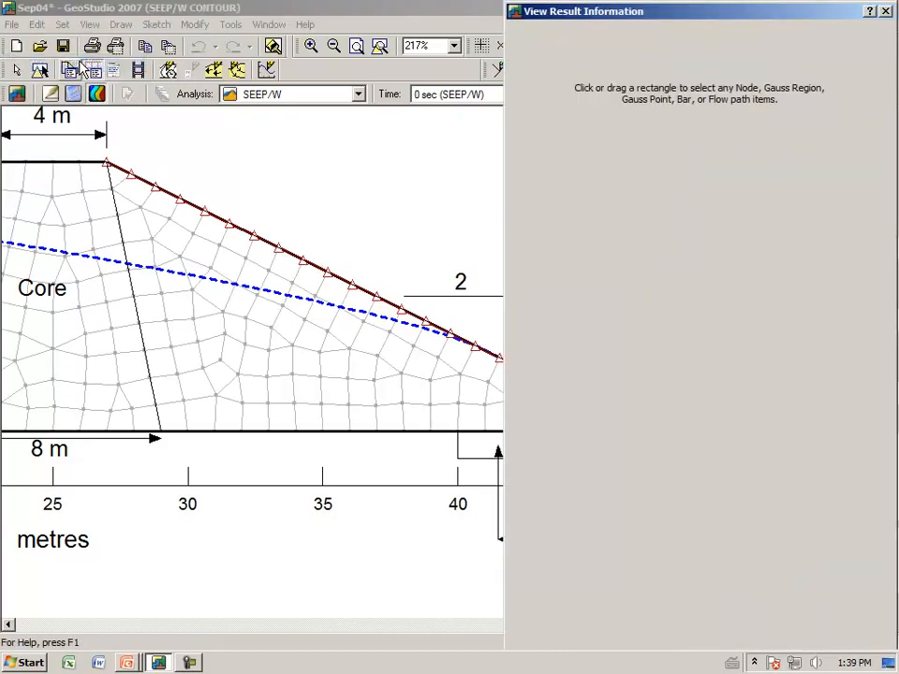
drag(698, 13, 687, 116)
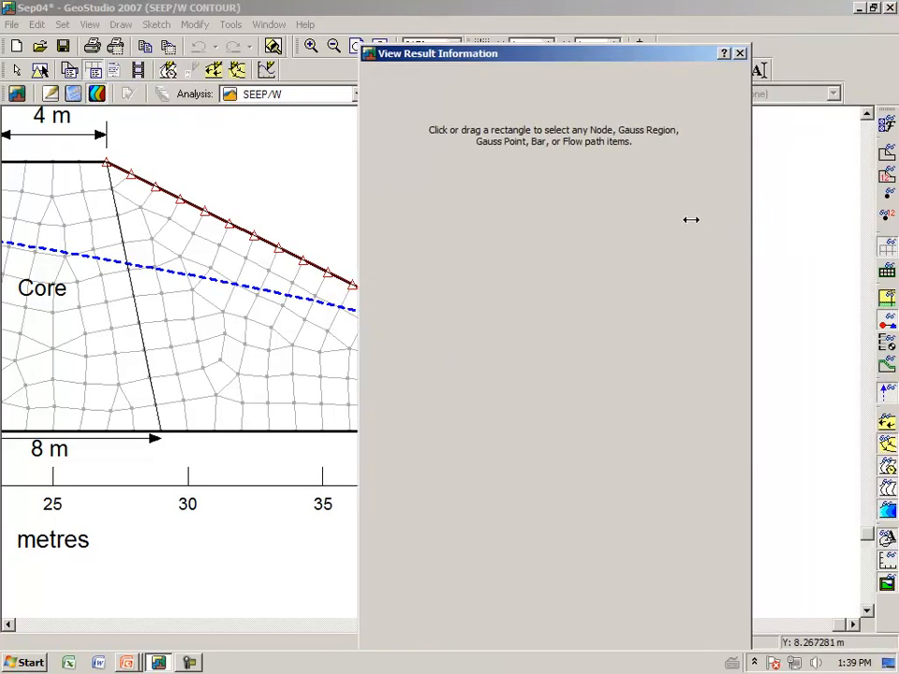
drag(549, 44, 256, 73)
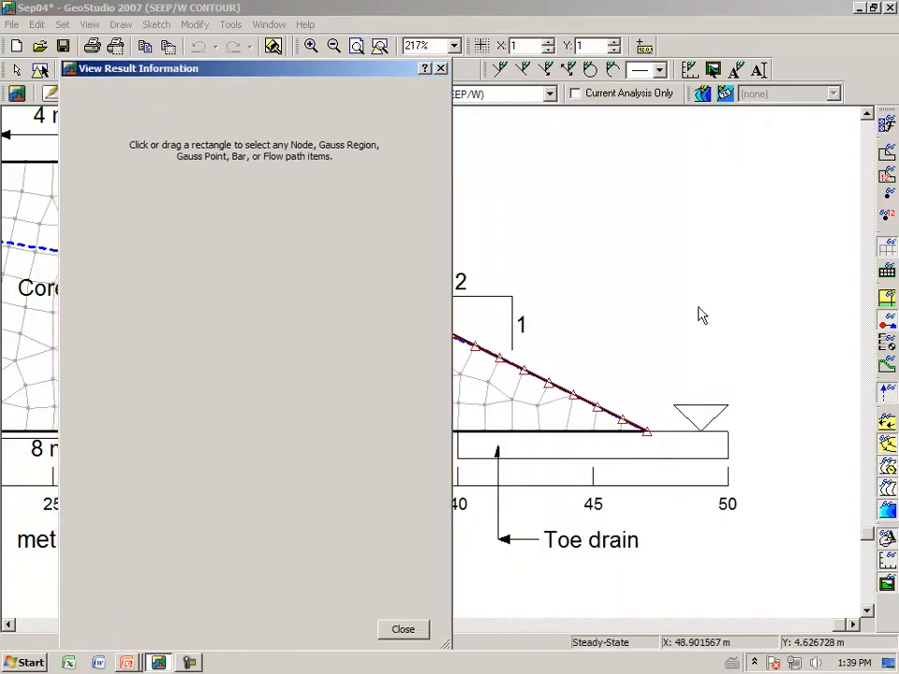
click(622, 419)
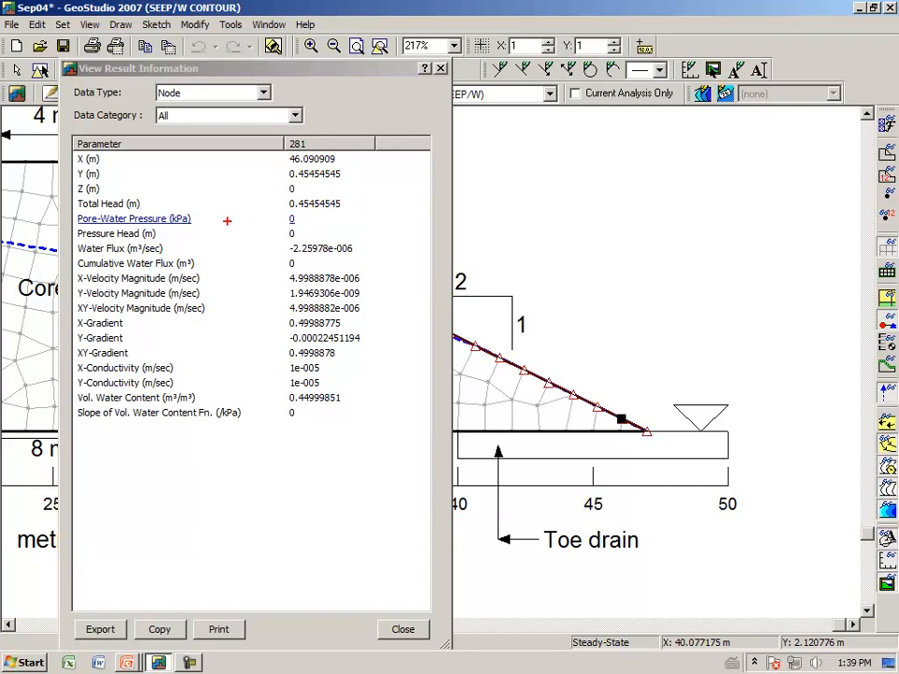
mouse_move(300, 223)
mouse_down()
mouse_move(266, 221)
mouse_move(318, 204)
mouse_up()
drag(297, 210, 346, 202)
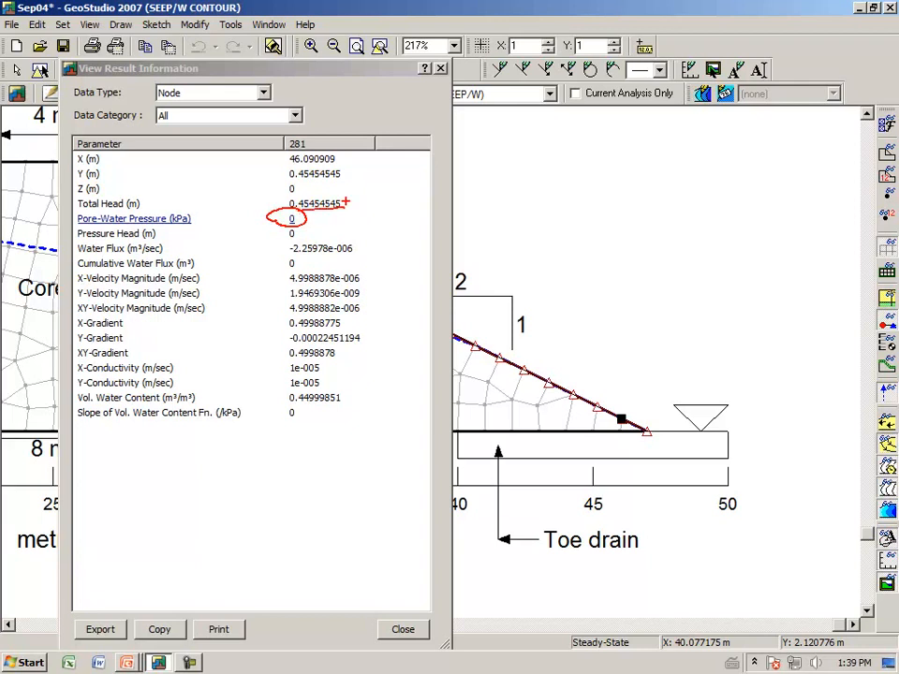
drag(325, 181, 343, 181)
key(Escape)
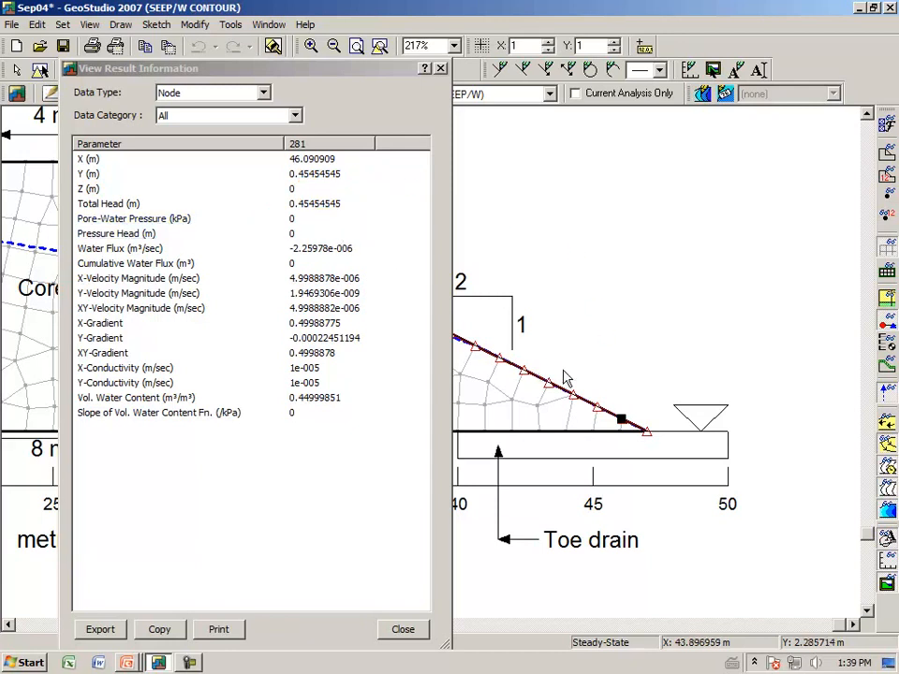
- View the result information for successive nodes up the downstream slope, ending where the phreatic line leaves the face
click(599, 410)
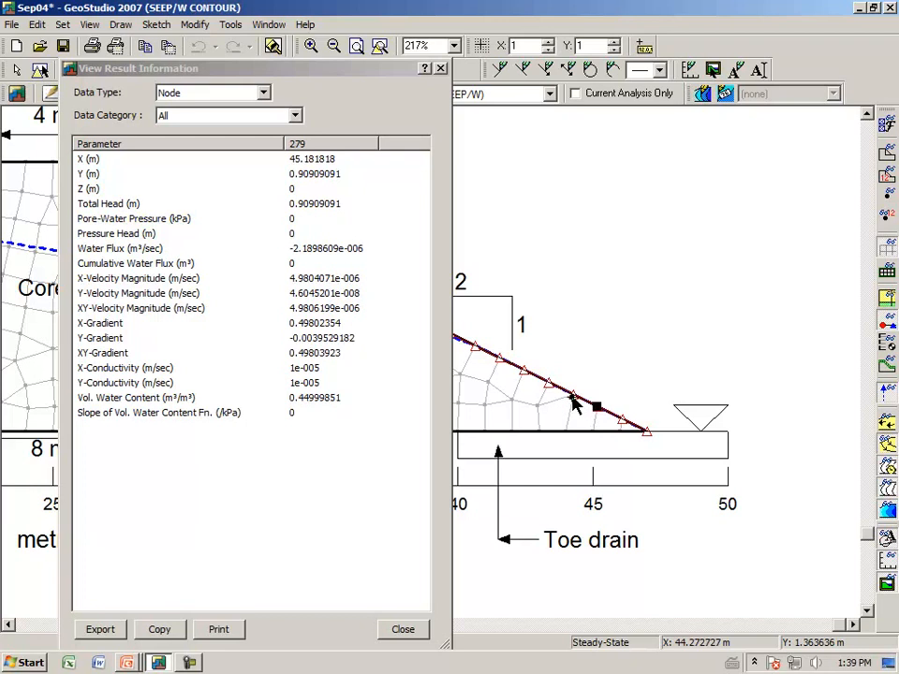
click(575, 395)
click(548, 389)
click(524, 377)
click(472, 349)
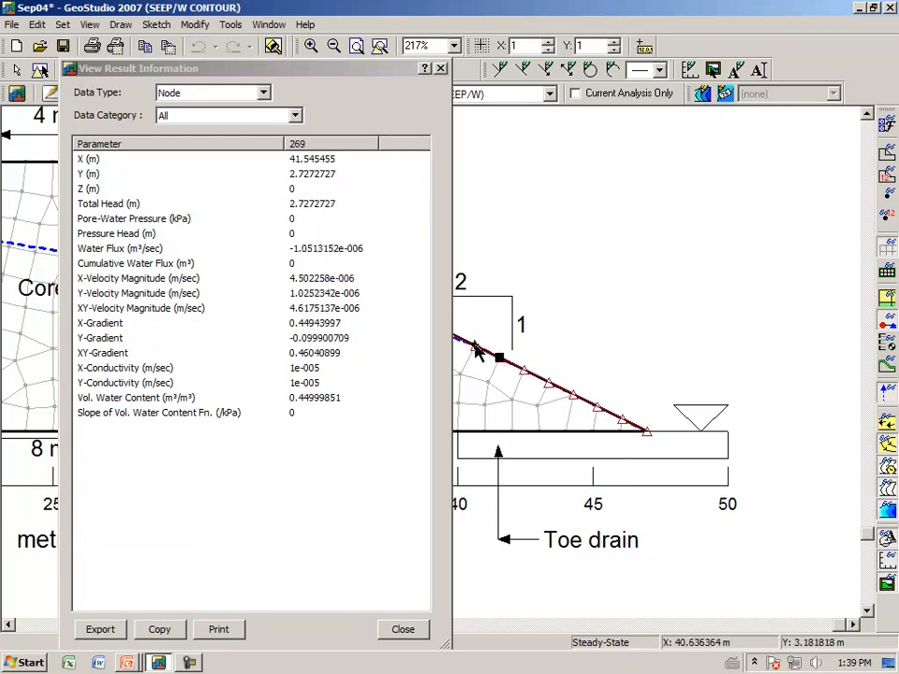
click(474, 345)
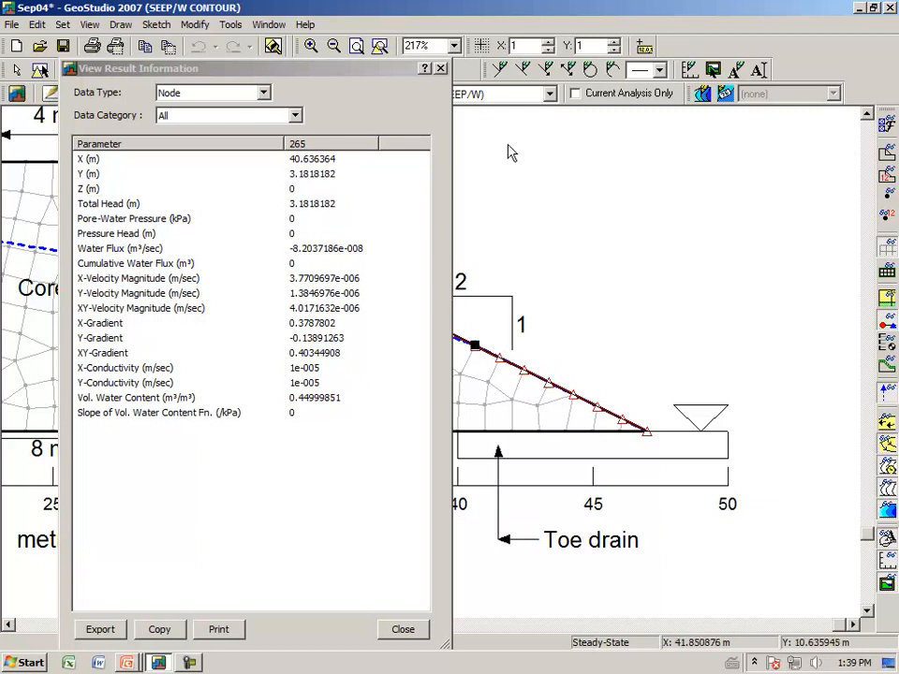
drag(277, 72, 223, 72)
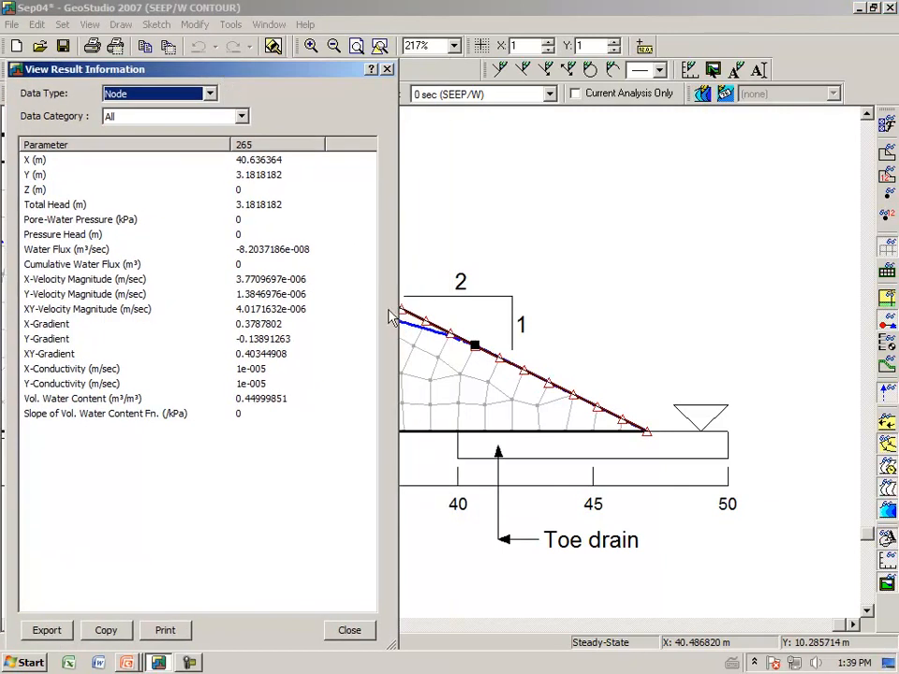
click(450, 333)
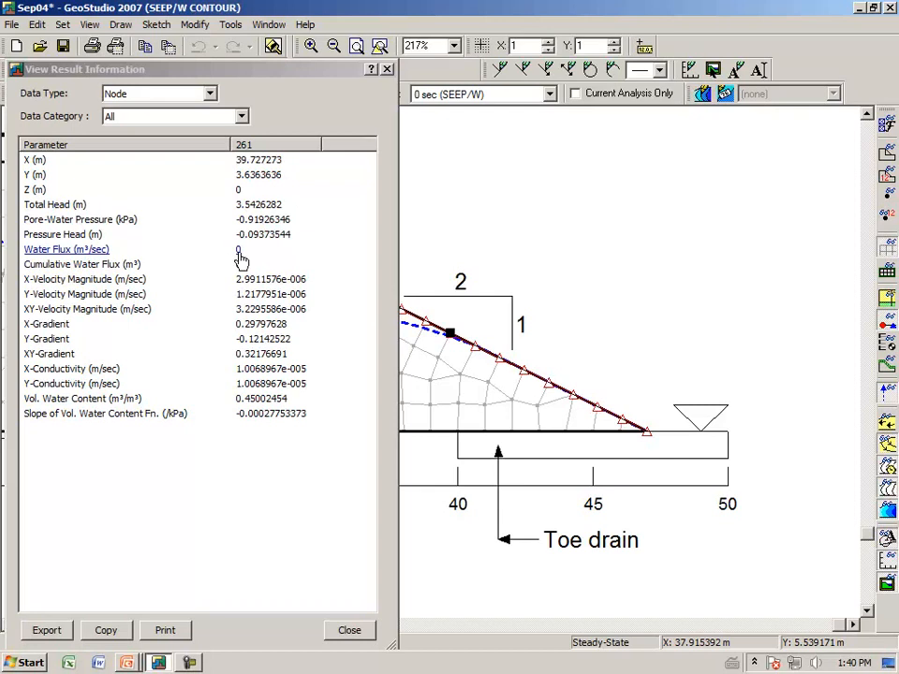
click(388, 70)
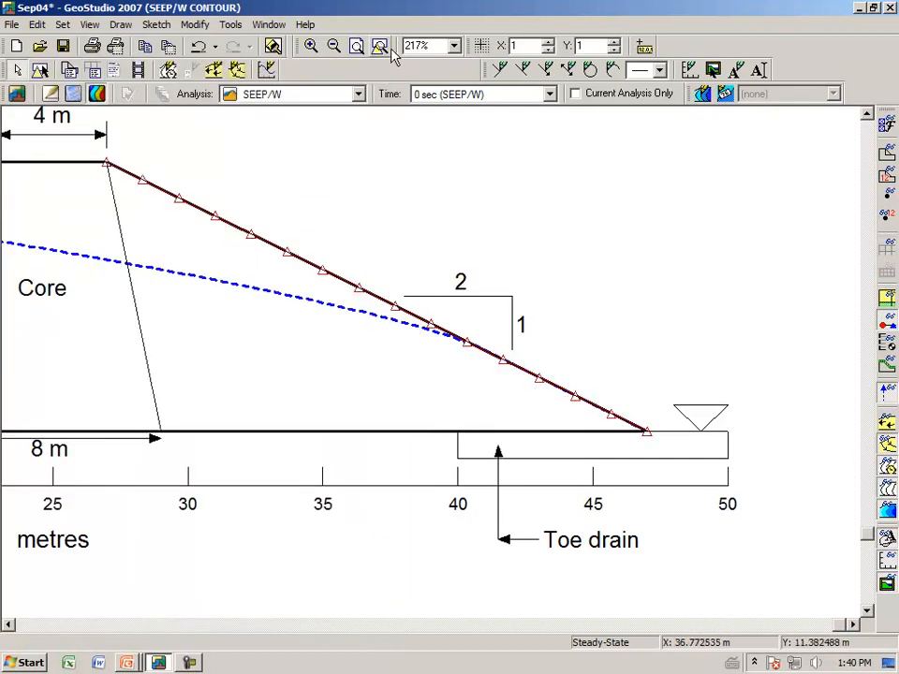
- Display the flow vectors across the whole dam section
click(380, 51)
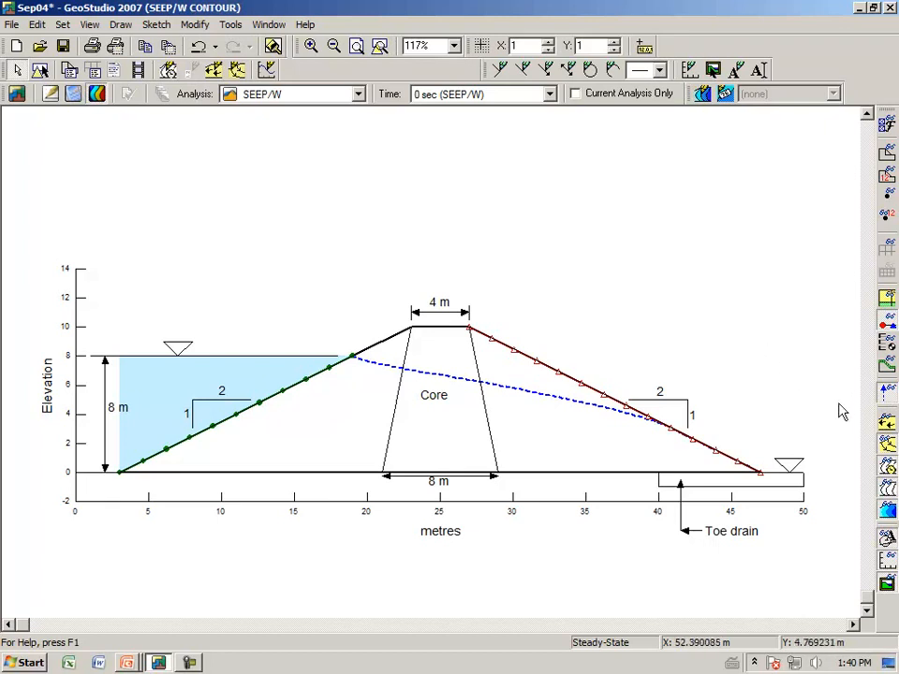
click(887, 394)
click(888, 423)
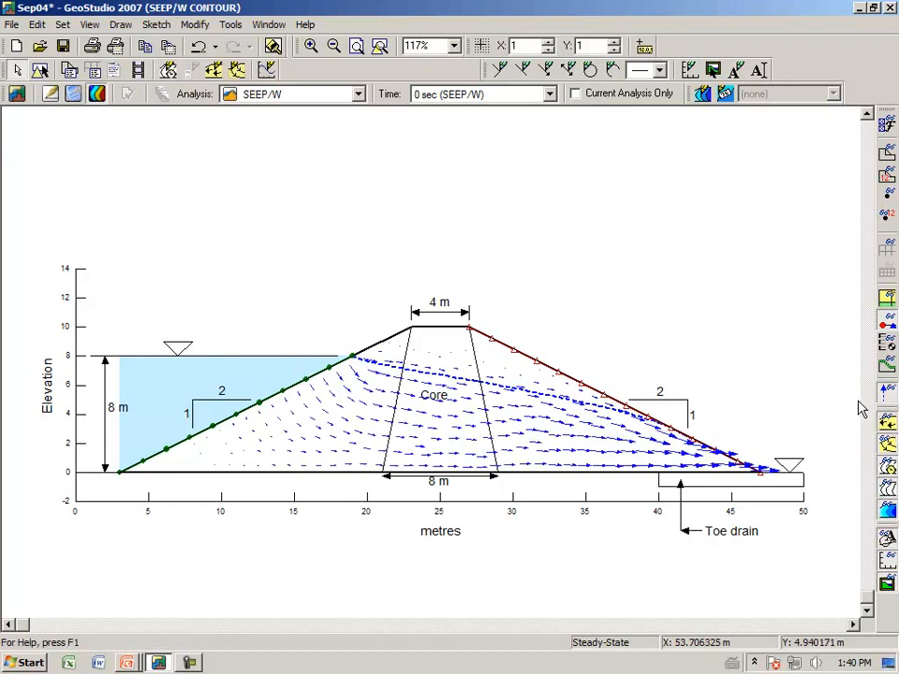
- Examine the flow vectors at the downstream face, near the upstream toe and around the phreatic line in the core
click(311, 45)
drag(244, 238, 774, 544)
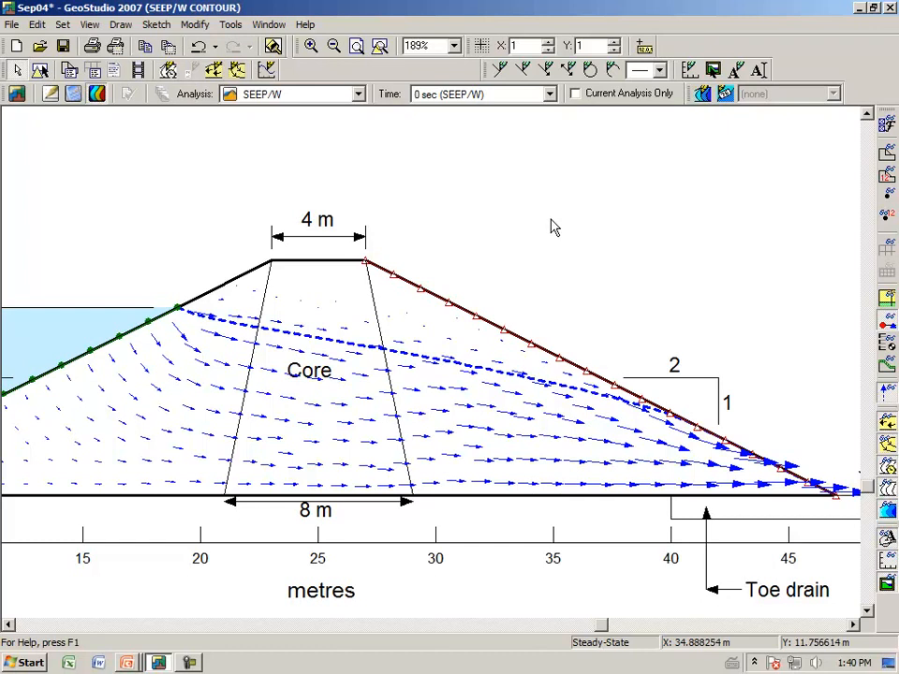
drag(602, 624, 647, 624)
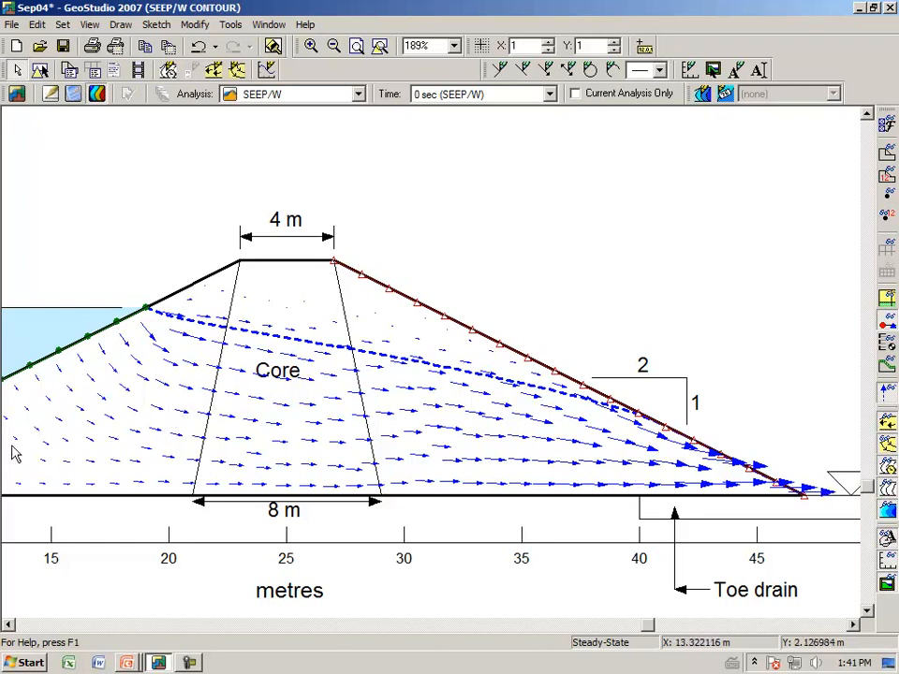
mouse_move(648, 624)
mouse_down()
mouse_move(530, 650)
mouse_move(356, 622)
mouse_move(226, 579)
mouse_up()
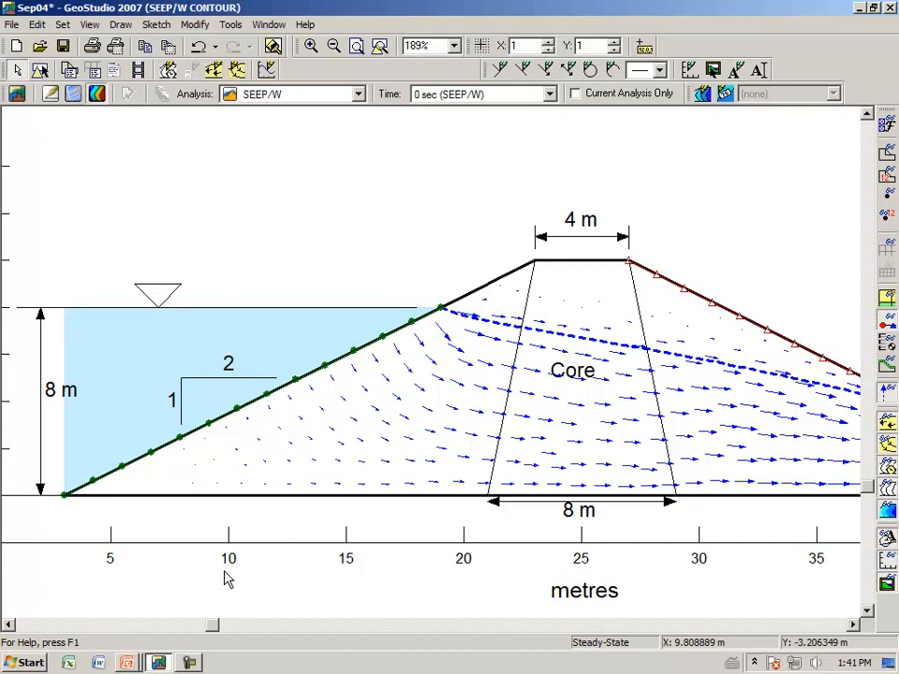
mouse_move(111, 496)
mouse_down()
mouse_move(197, 492)
mouse_move(89, 457)
mouse_up()
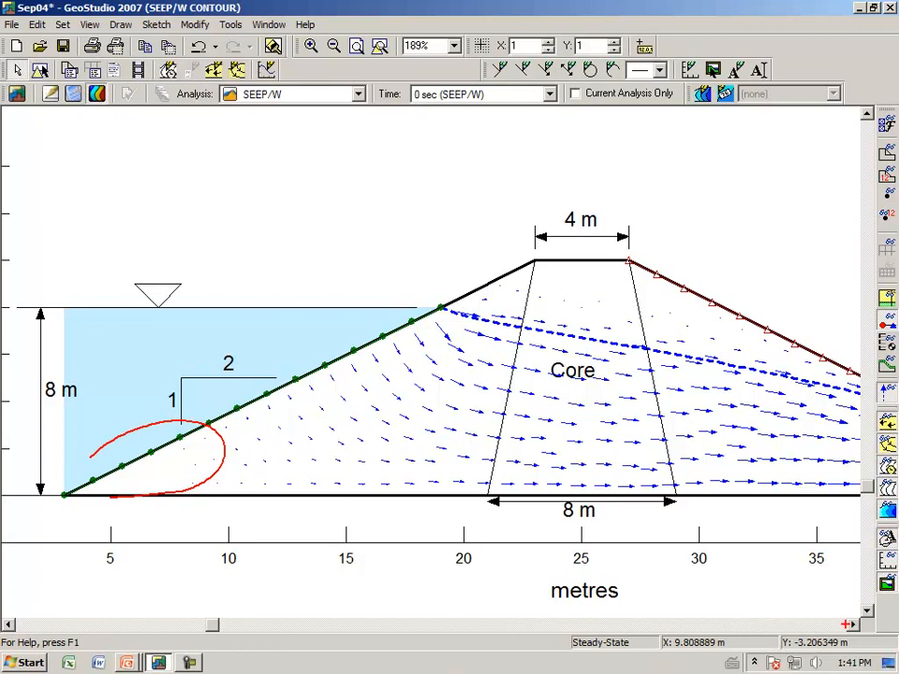
key(Escape)
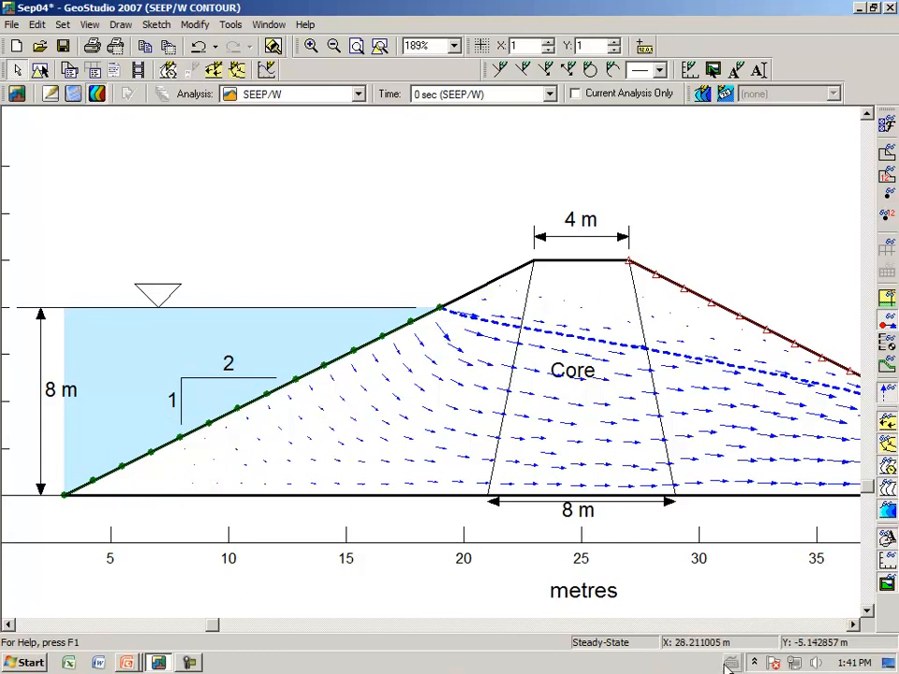
click(853, 625)
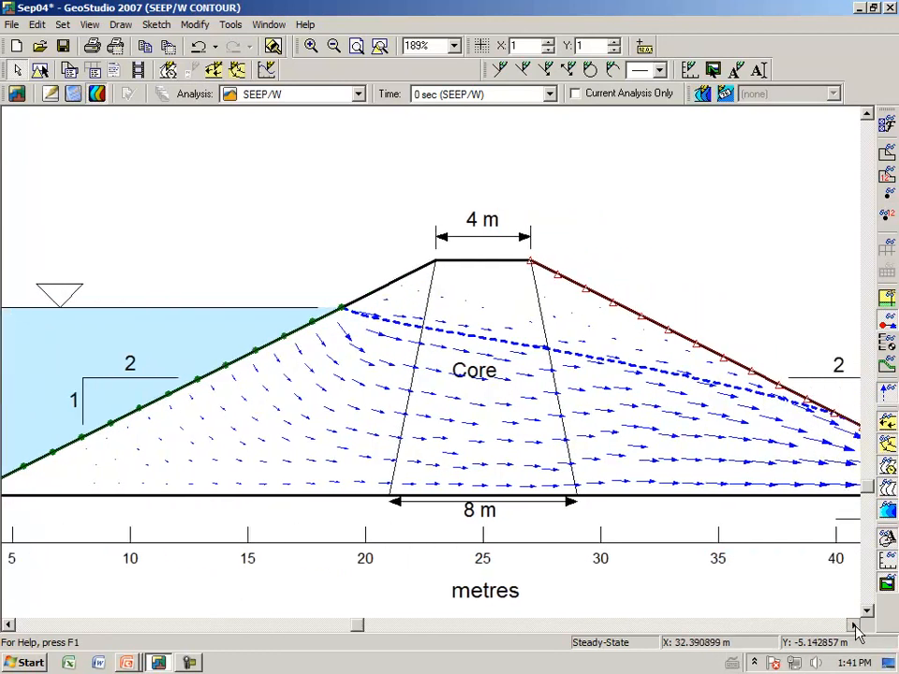
click(312, 46)
drag(422, 243, 587, 371)
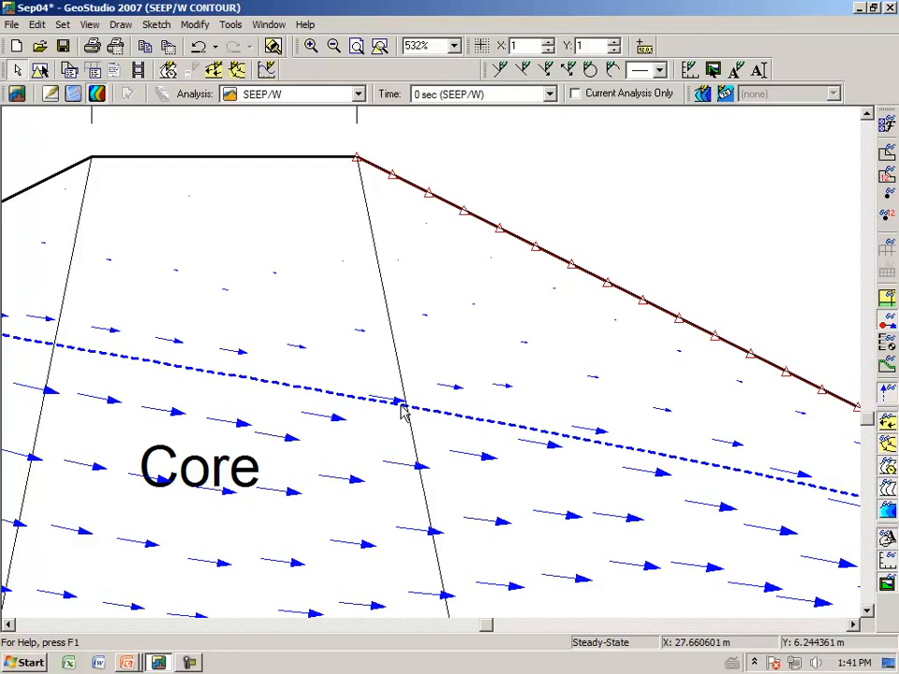
key(ctrl+2)
drag(348, 305, 525, 340)
drag(350, 393, 492, 418)
key(Escape)
key(ctrl+2)
drag(390, 319, 530, 341)
drag(405, 401, 516, 423)
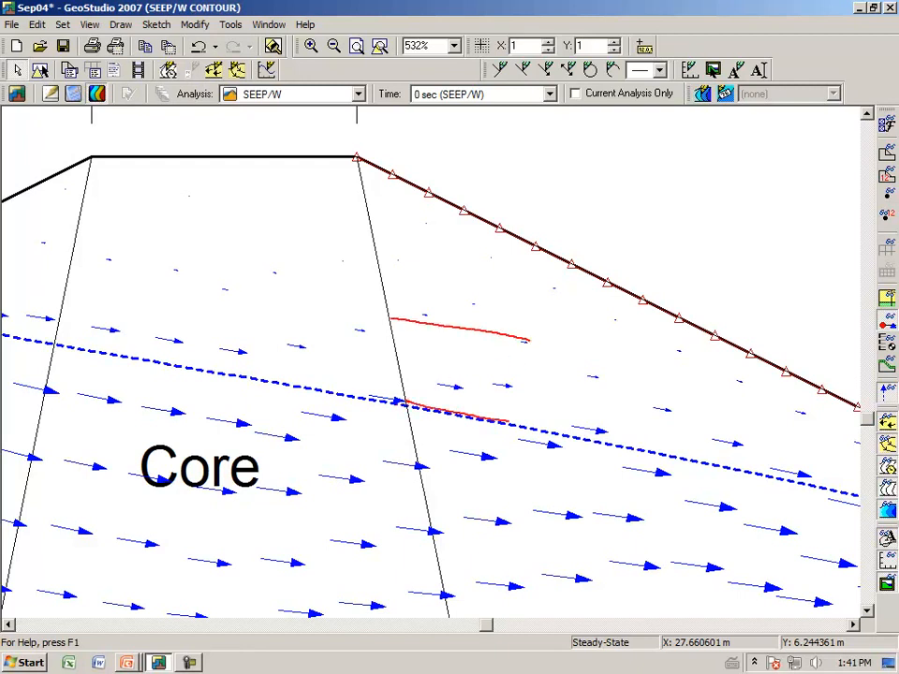
mouse_move(461, 359)
mouse_down()
mouse_move(454, 378)
mouse_move(478, 365)
mouse_move(485, 394)
mouse_up()
mouse_move(486, 365)
mouse_down()
mouse_move(488, 379)
mouse_move(599, 371)
mouse_move(587, 412)
mouse_move(655, 427)
mouse_move(682, 413)
mouse_move(704, 424)
mouse_move(722, 416)
mouse_up()
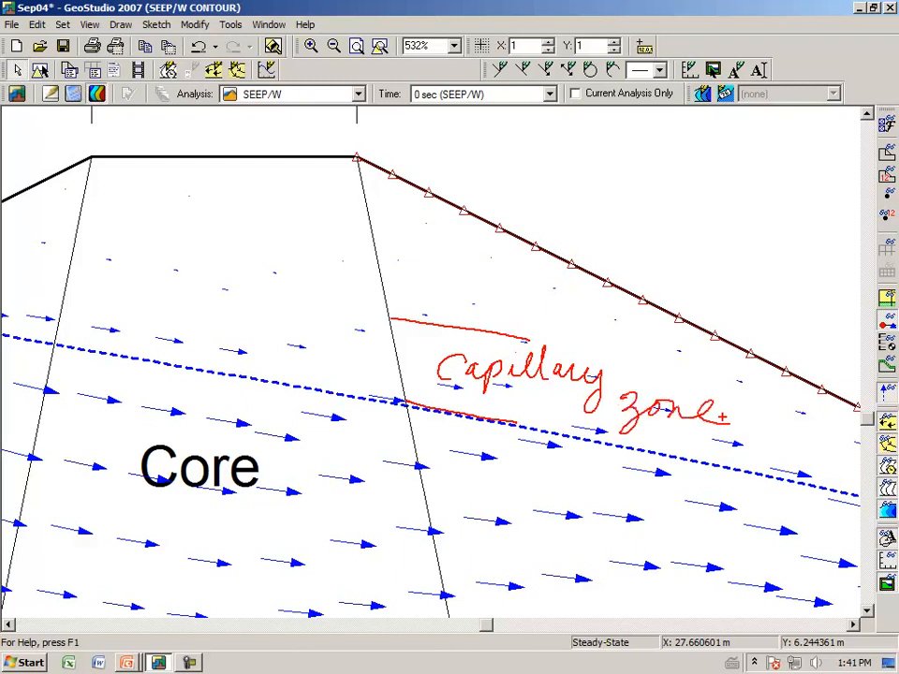
mouse_move(249, 335)
mouse_down()
mouse_move(249, 348)
mouse_move(286, 350)
mouse_move(301, 335)
mouse_move(363, 373)
mouse_move(387, 359)
mouse_up()
mouse_move(390, 324)
mouse_down()
mouse_move(412, 367)
mouse_move(376, 378)
mouse_up()
drag(170, 251, 125, 361)
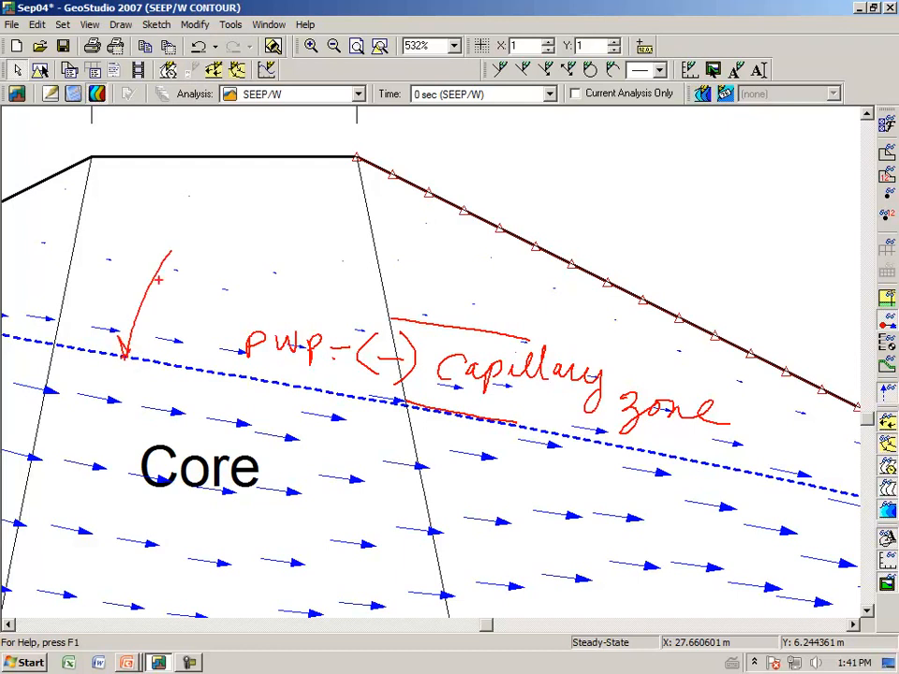
mouse_move(183, 240)
mouse_down()
mouse_move(200, 264)
mouse_move(227, 208)
mouse_up()
mouse_move(211, 271)
mouse_down()
mouse_move(211, 283)
mouse_move(253, 223)
mouse_move(294, 200)
mouse_up()
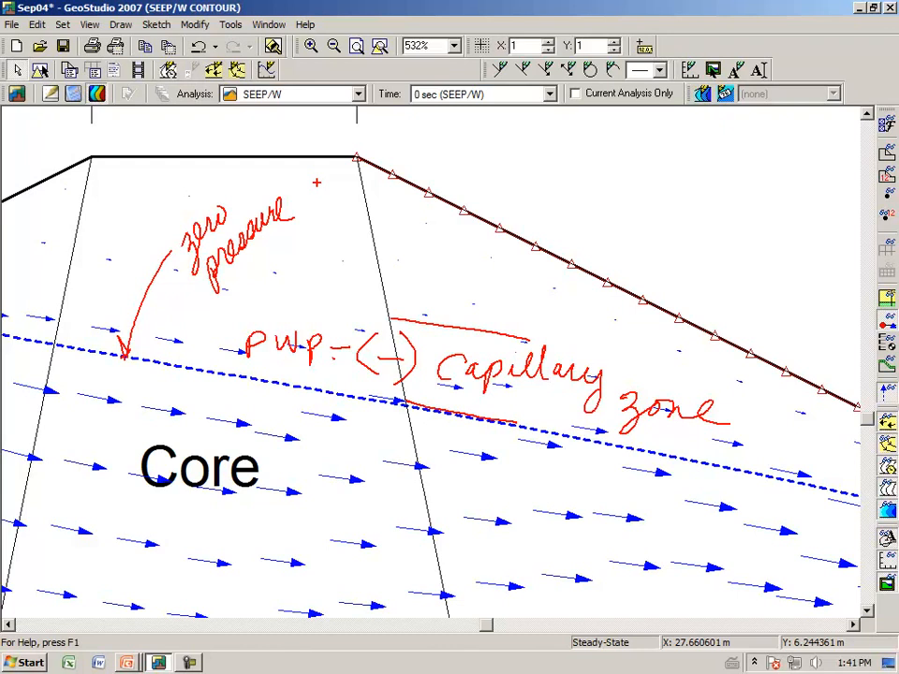
key(Escape)
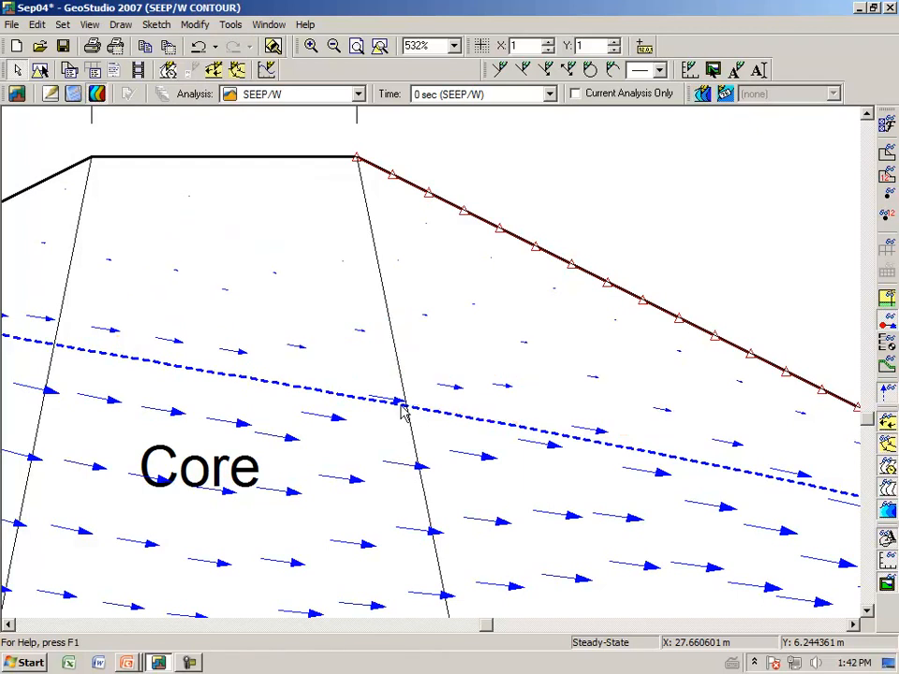
key(ctrl+2)
drag(332, 392, 335, 165)
drag(330, 390, 237, 150)
mouse_move(274, 183)
mouse_down()
mouse_move(305, 180)
mouse_move(307, 203)
mouse_up()
drag(263, 161, 285, 211)
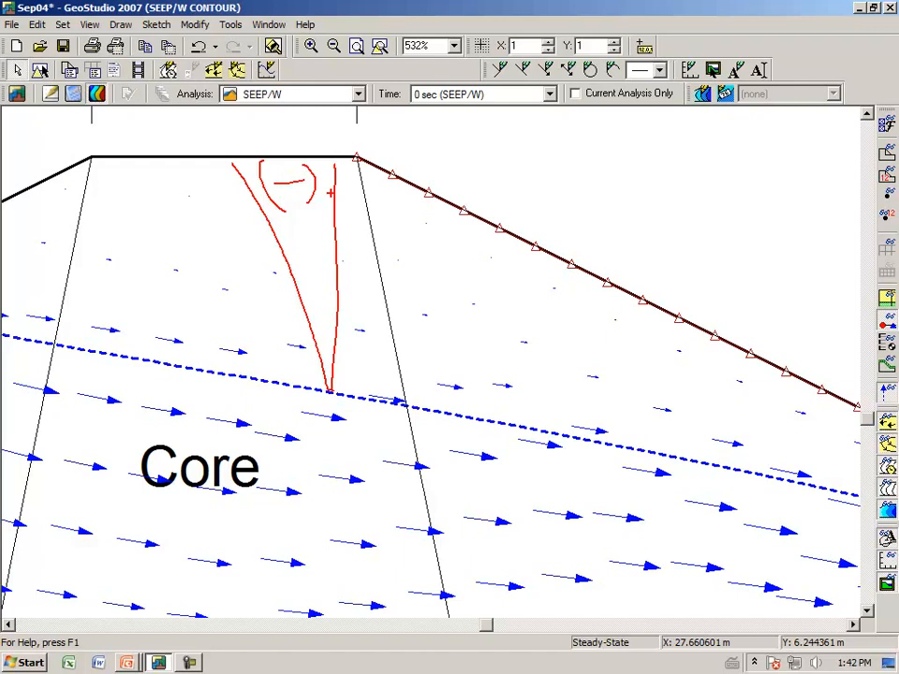
mouse_move(397, 201)
mouse_down()
mouse_move(478, 210)
mouse_move(528, 173)
mouse_up()
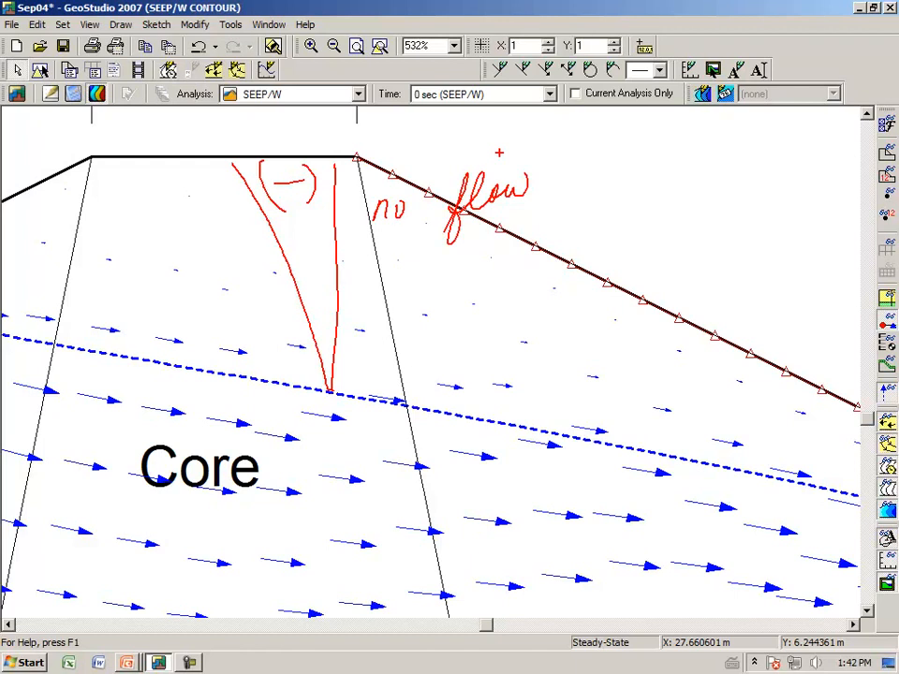
key(Escape)
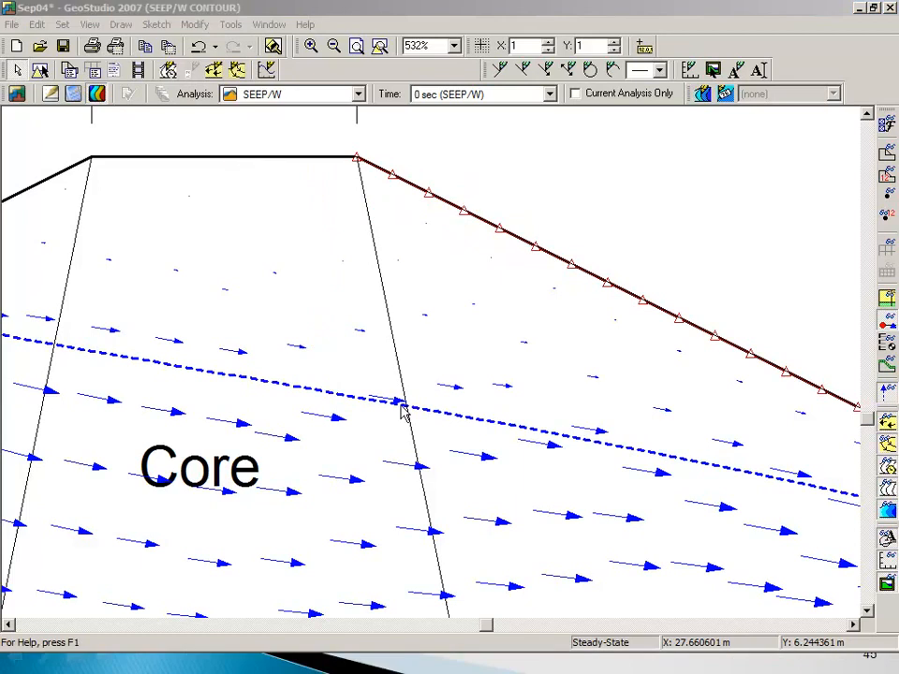
- Hide the flow vectors with the whole dam section in view
click(401, 405)
scroll(400, 405, down, 5)
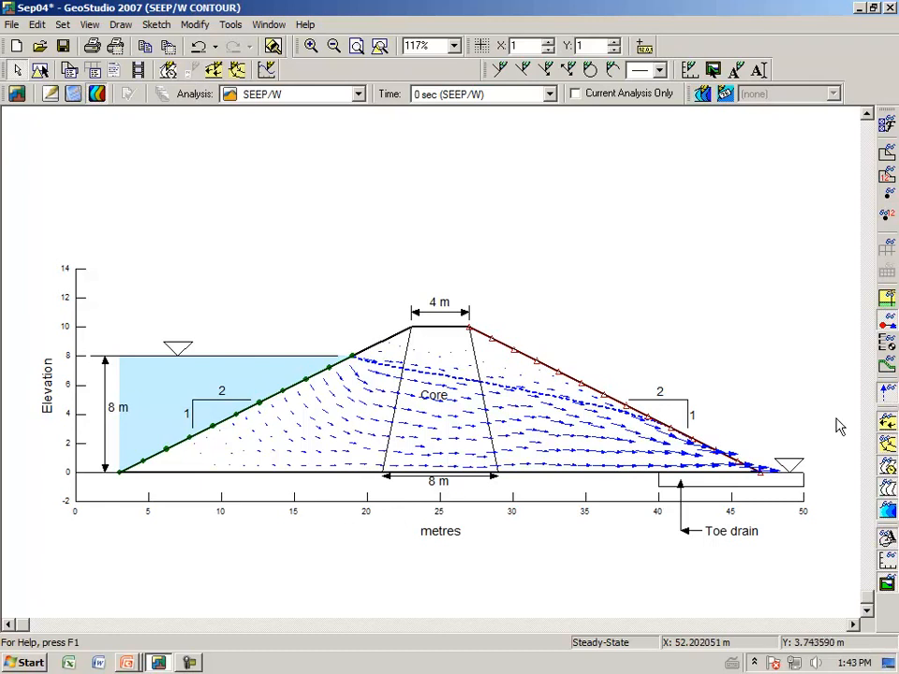
click(887, 426)
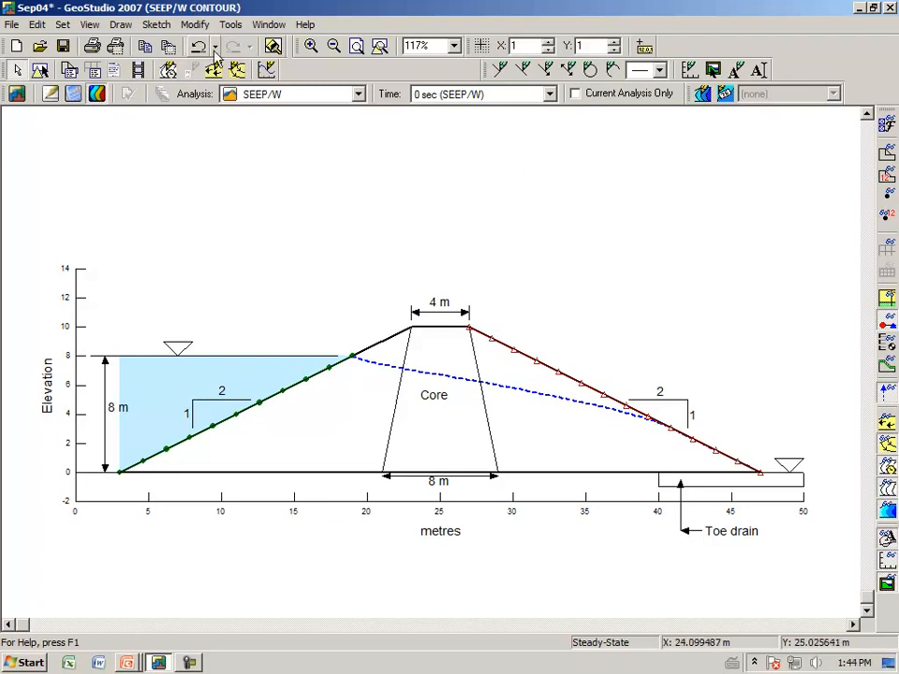
- Add a new contour named "Total head" in the Pore-Pressure category
click(121, 25)
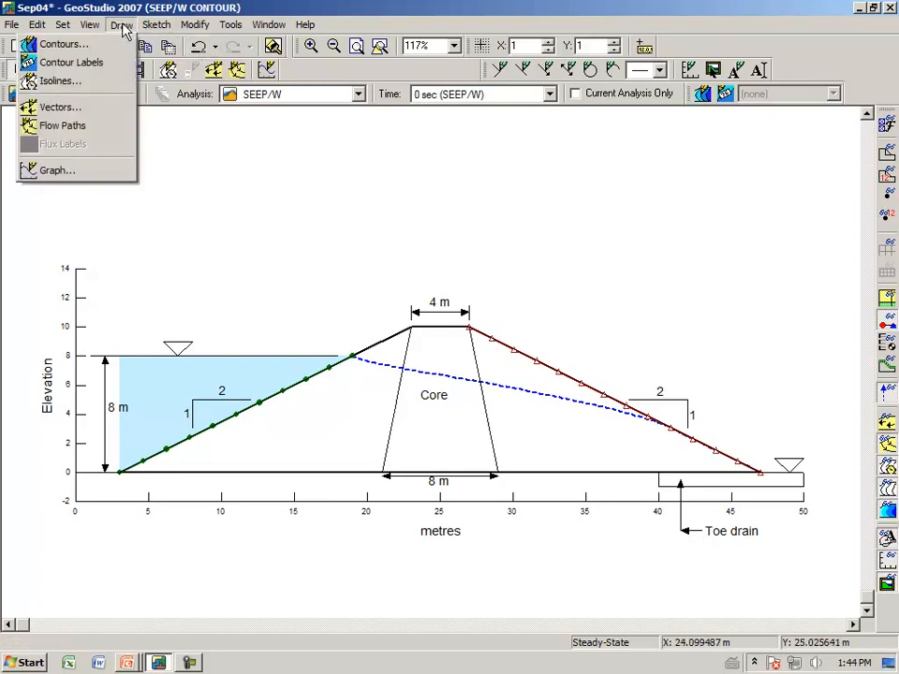
click(119, 43)
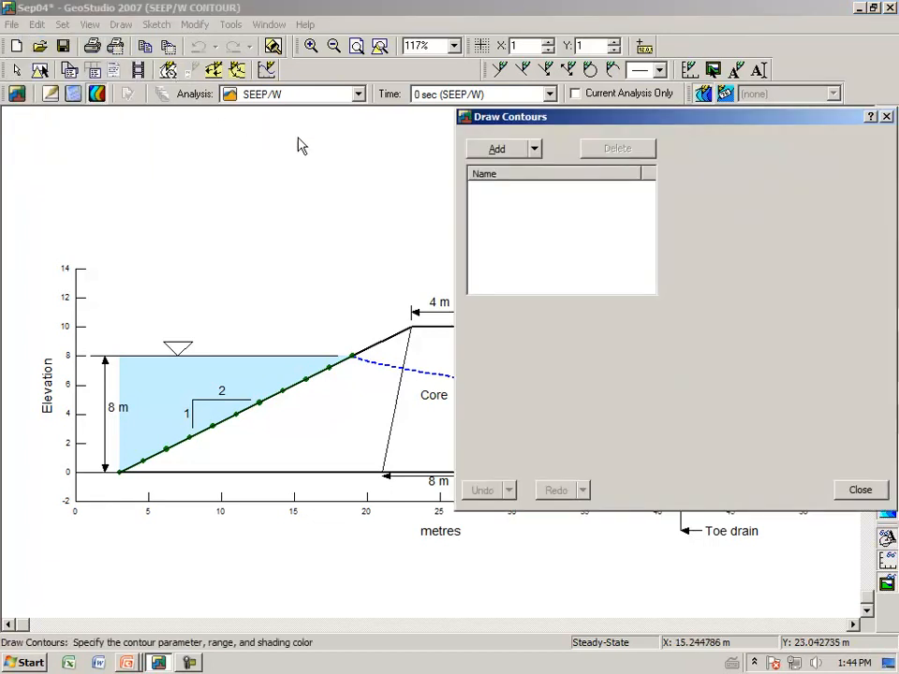
click(506, 155)
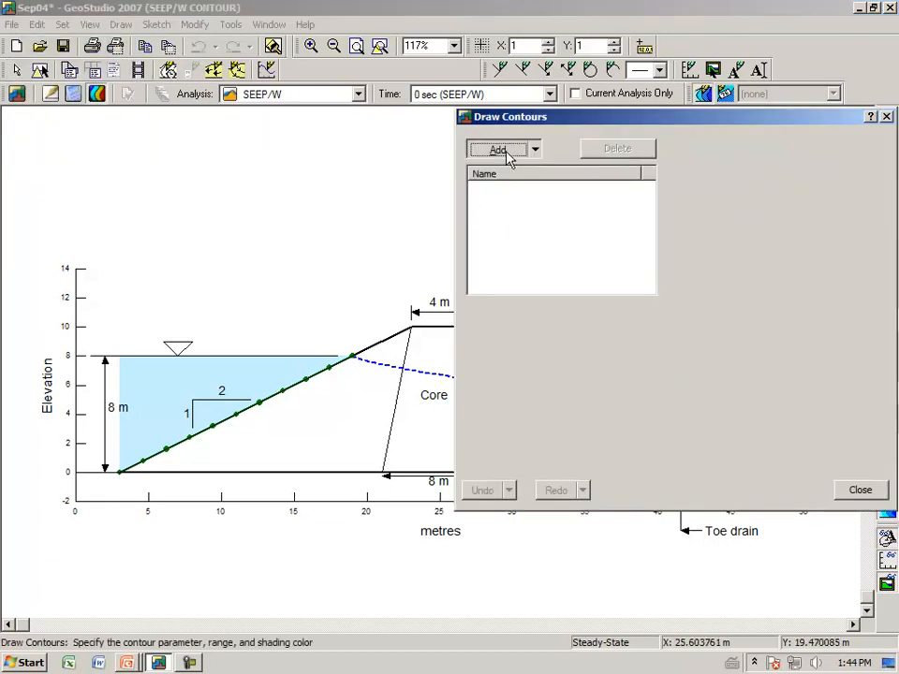
drag(636, 118, 456, 142)
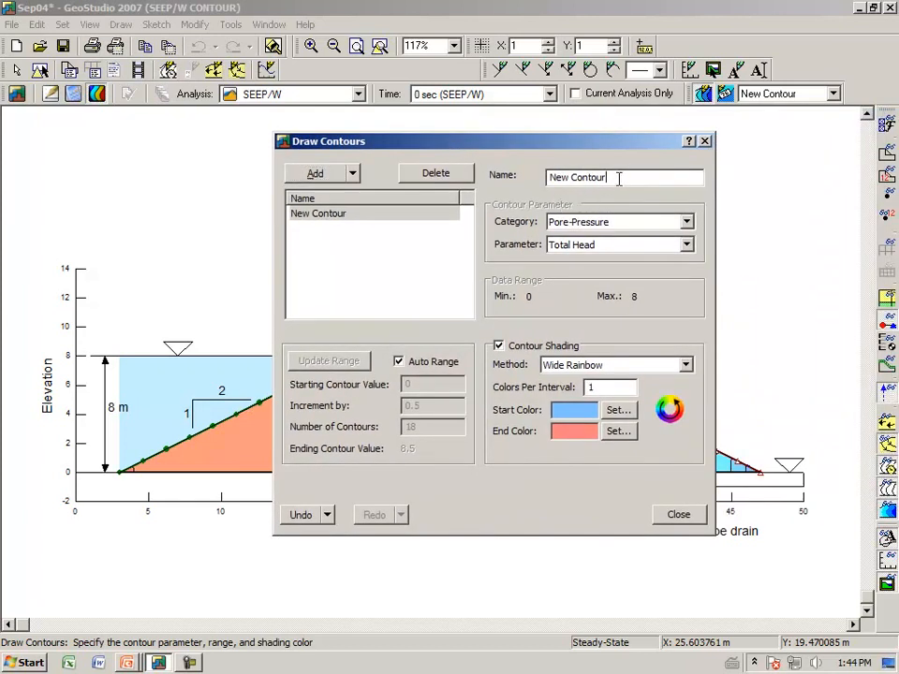
drag(620, 177, 549, 177)
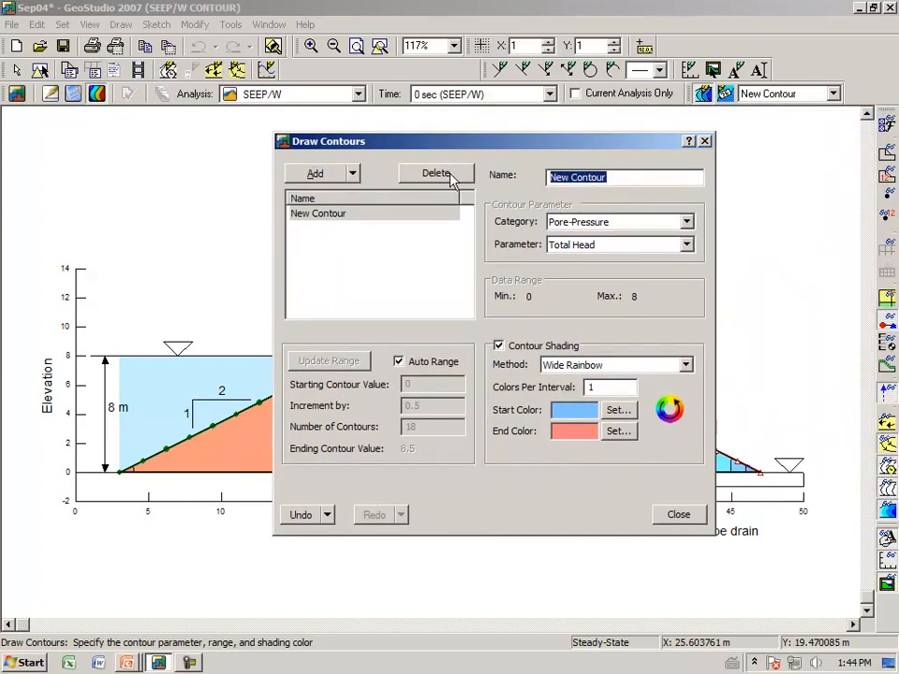
text(Total h)
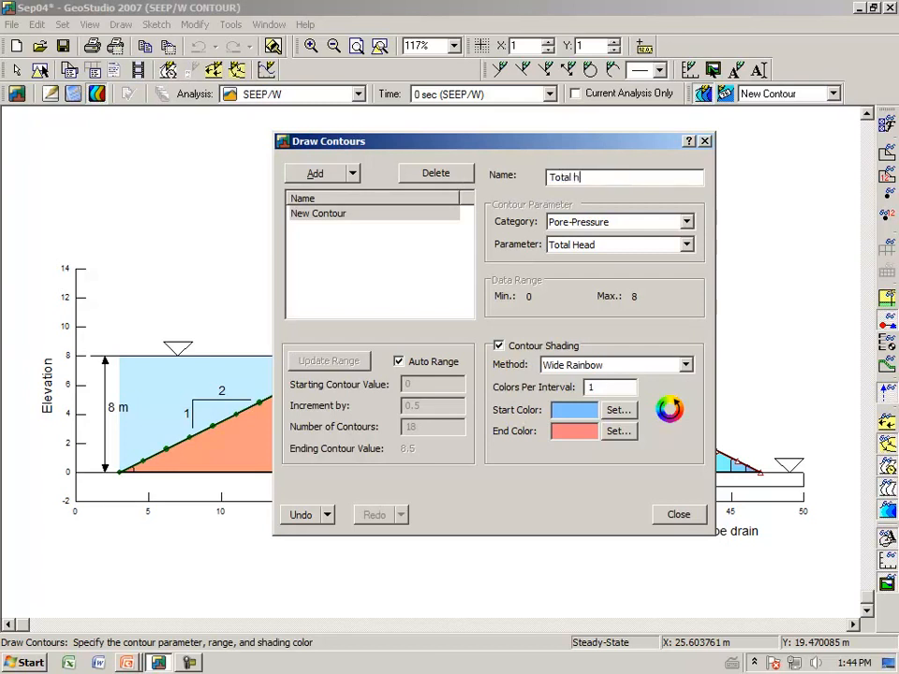
text(ead)
click(686, 222)
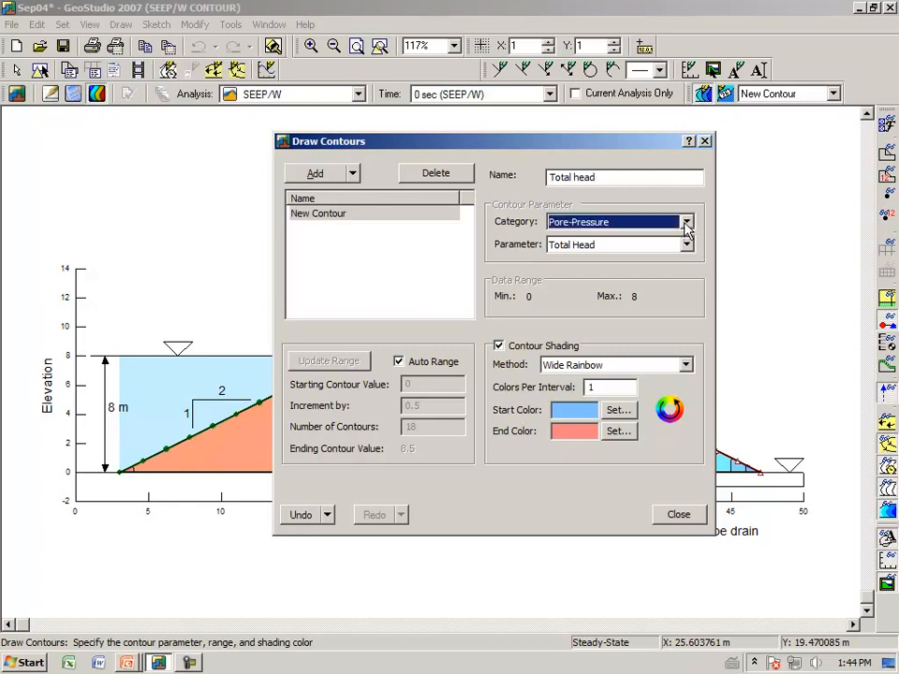
click(660, 236)
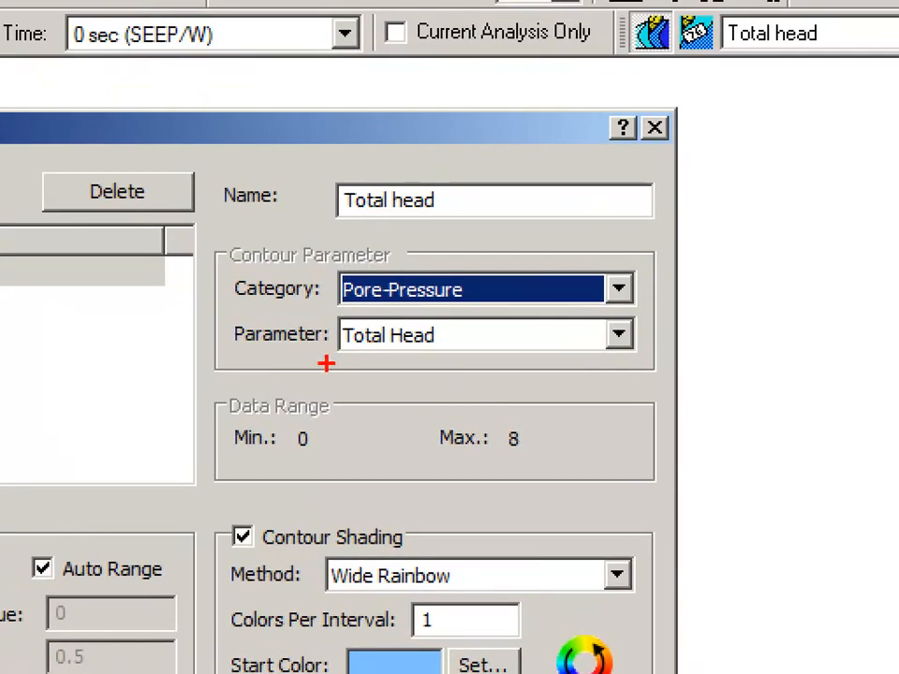
- Close the contour settings and hide the sketch objects drawn over the dam section
mouse_move(325, 364)
mouse_down()
mouse_move(432, 356)
mouse_move(426, 322)
mouse_move(339, 322)
mouse_up()
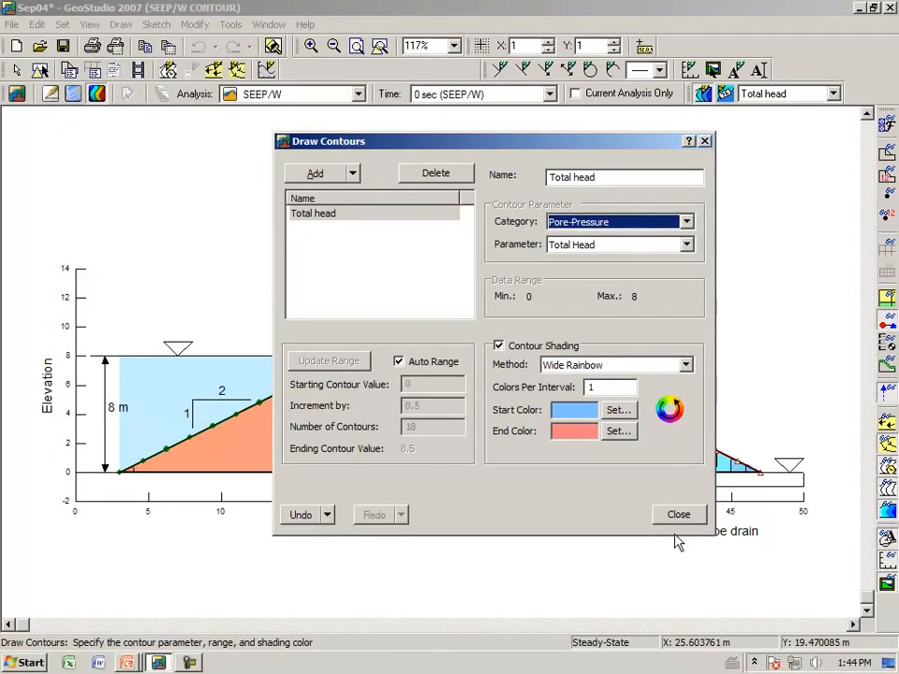
click(678, 517)
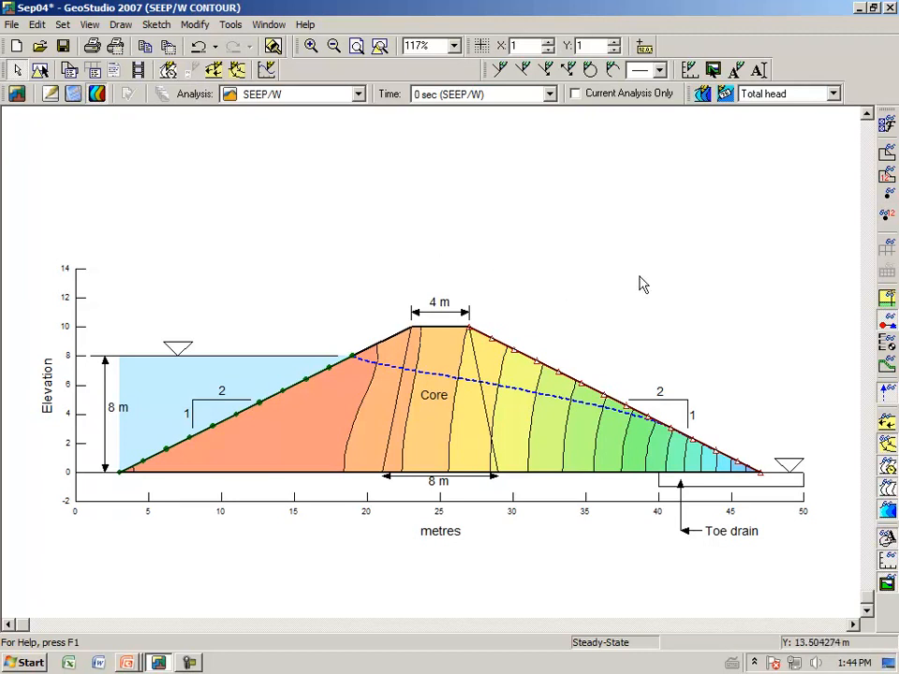
click(886, 538)
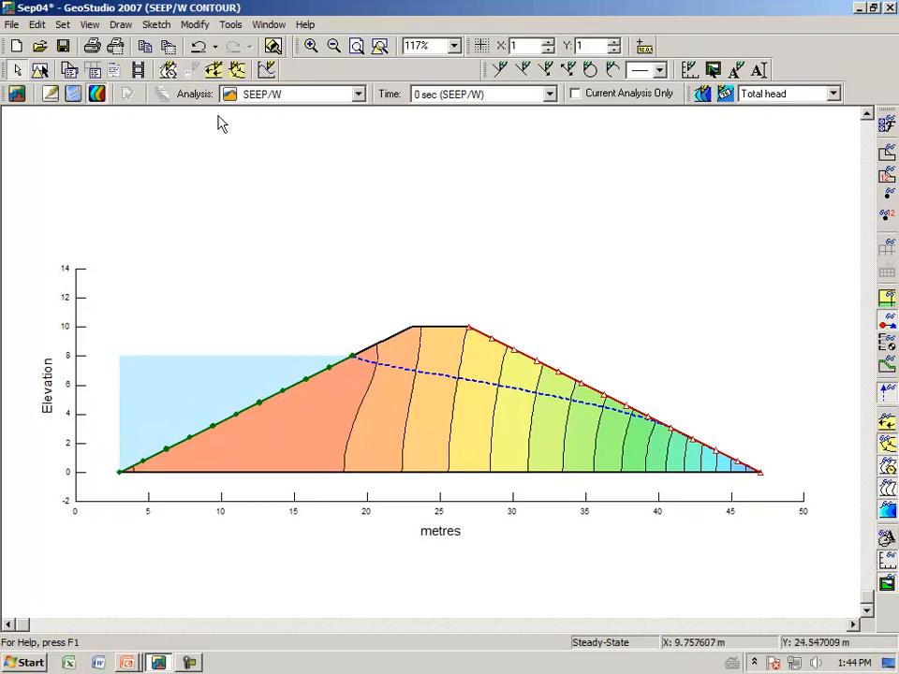
- Add contour labels to the 7, 6, 5 and 4 total head contours, leaving the 7.5 contour unlabelled
click(121, 26)
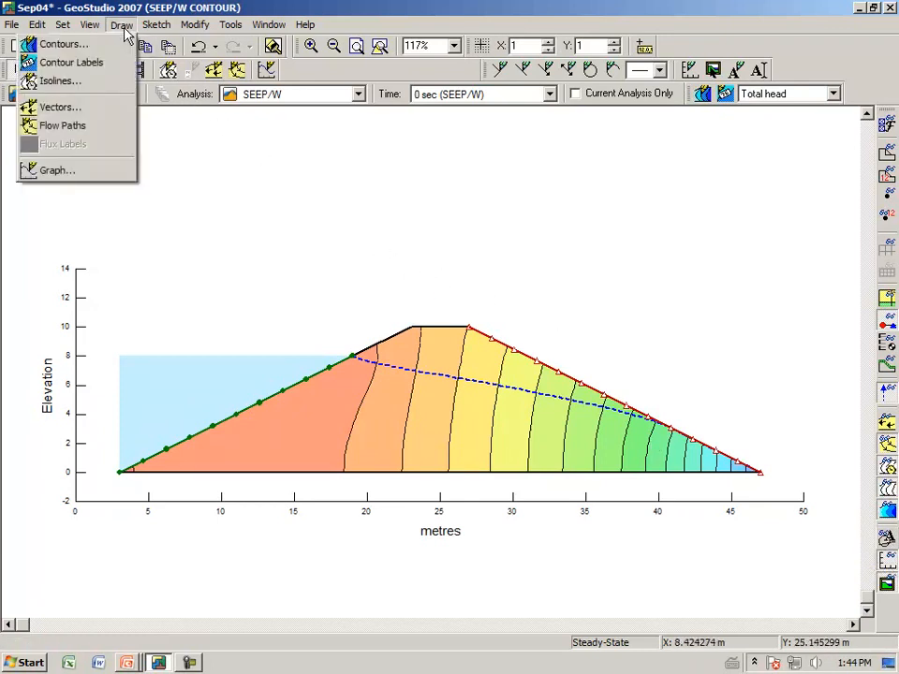
click(89, 62)
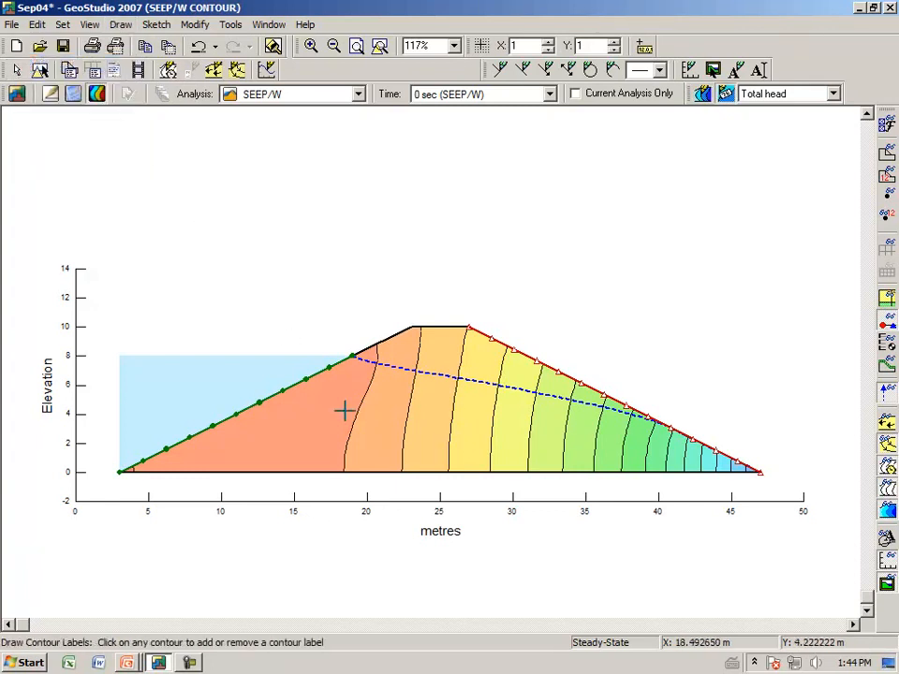
click(352, 427)
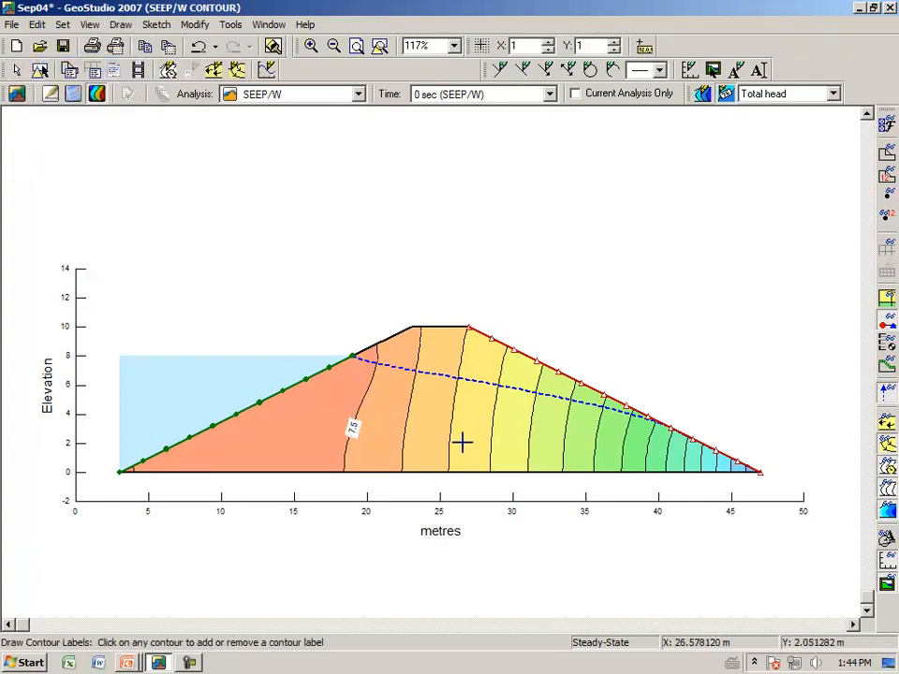
click(405, 426)
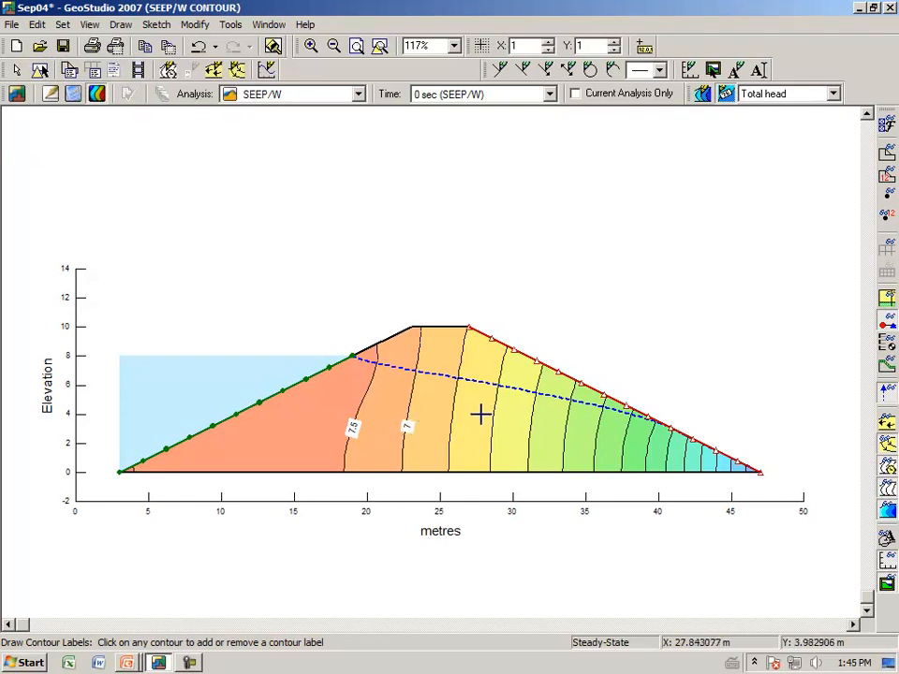
click(352, 429)
click(488, 433)
click(564, 444)
click(625, 450)
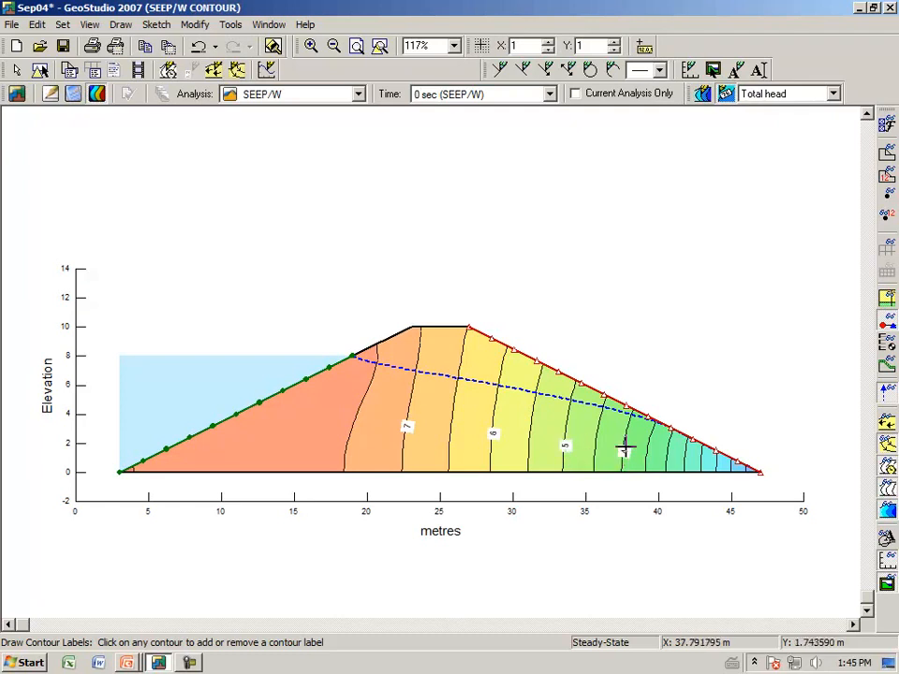
key(Escape)
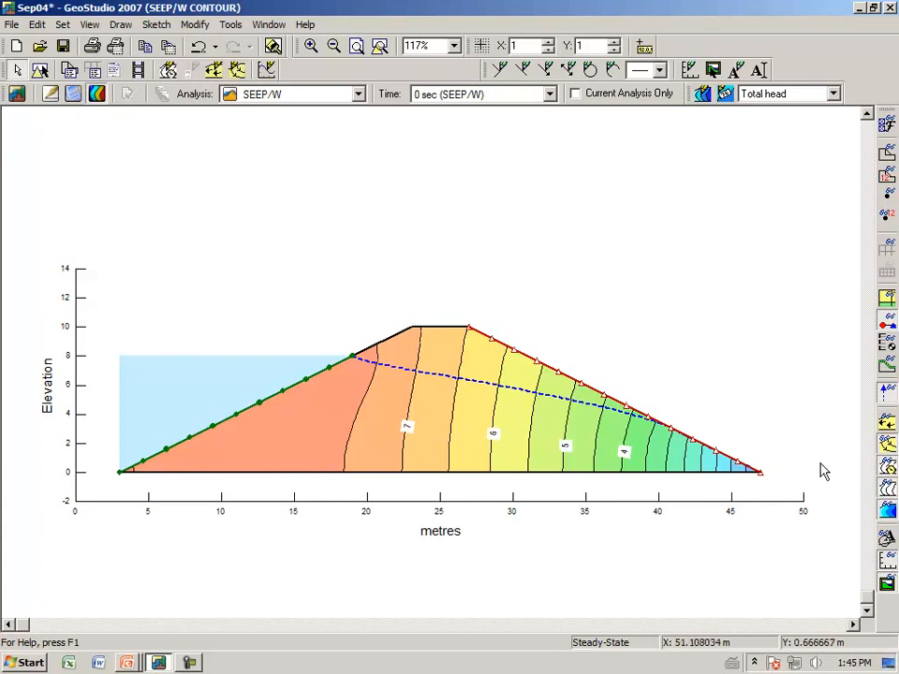
- Set the font size of the flux labels to 14 in the display preferences
click(887, 127)
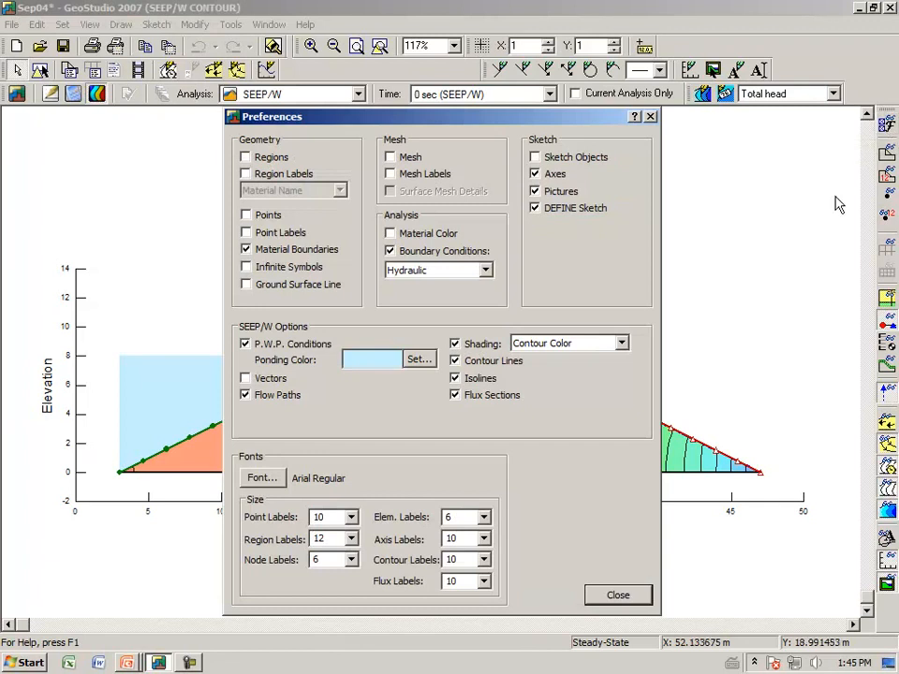
click(483, 581)
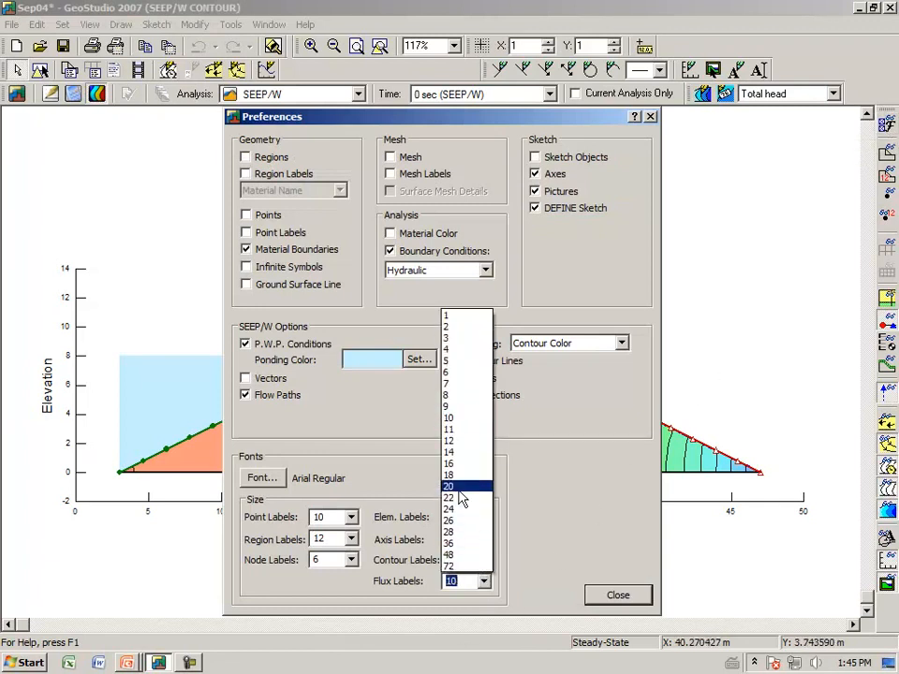
click(458, 452)
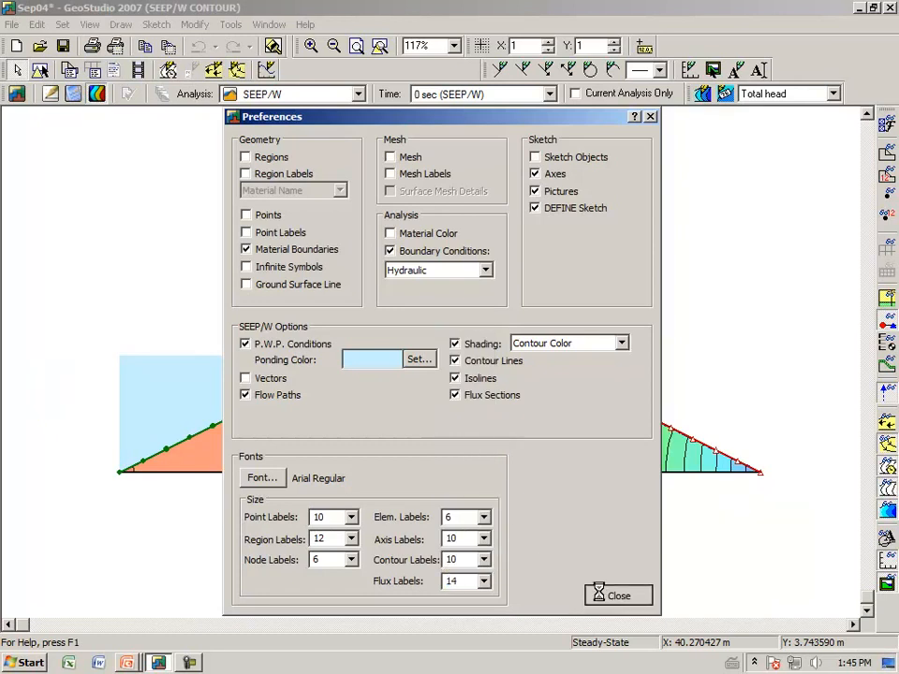
click(610, 594)
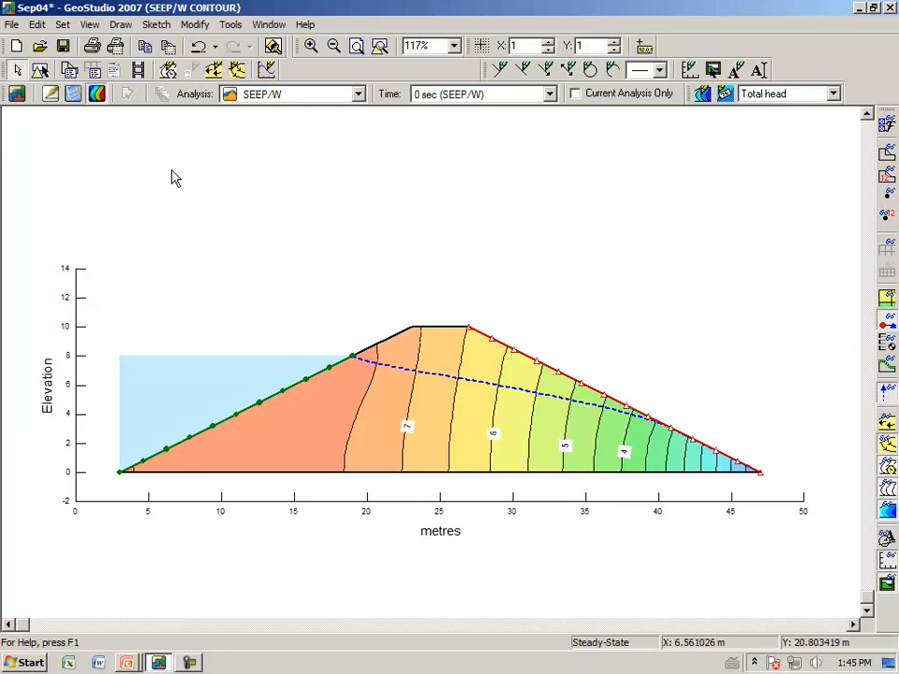
- Remove the contour label from the total head contour of 7
click(121, 25)
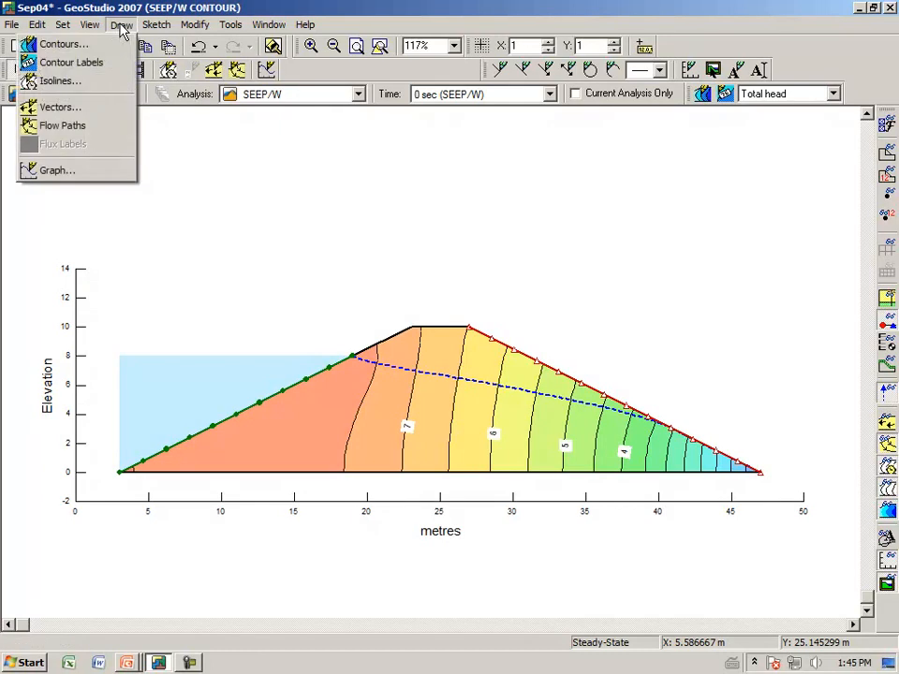
click(116, 62)
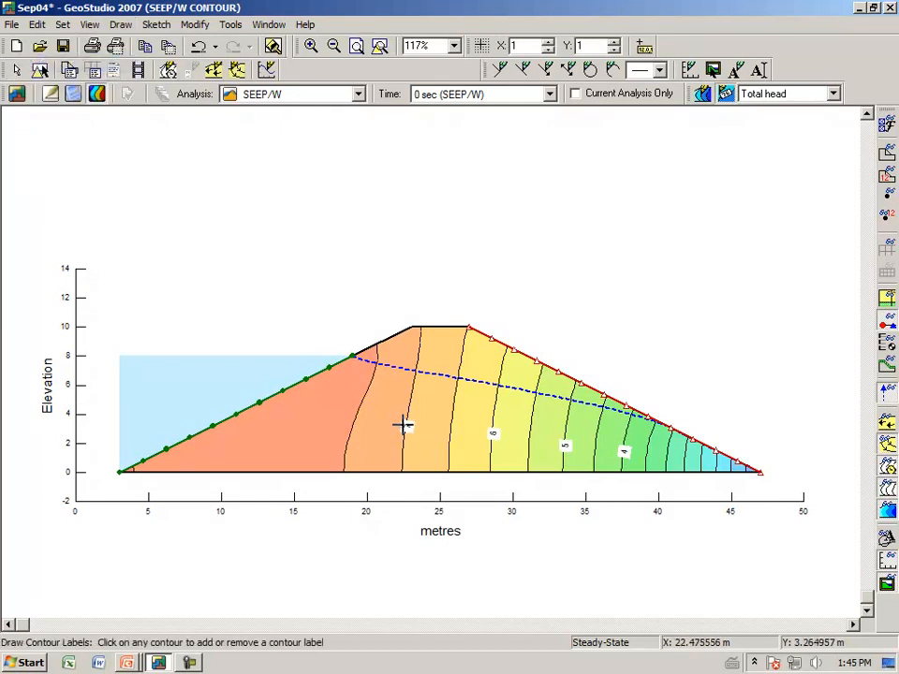
click(405, 426)
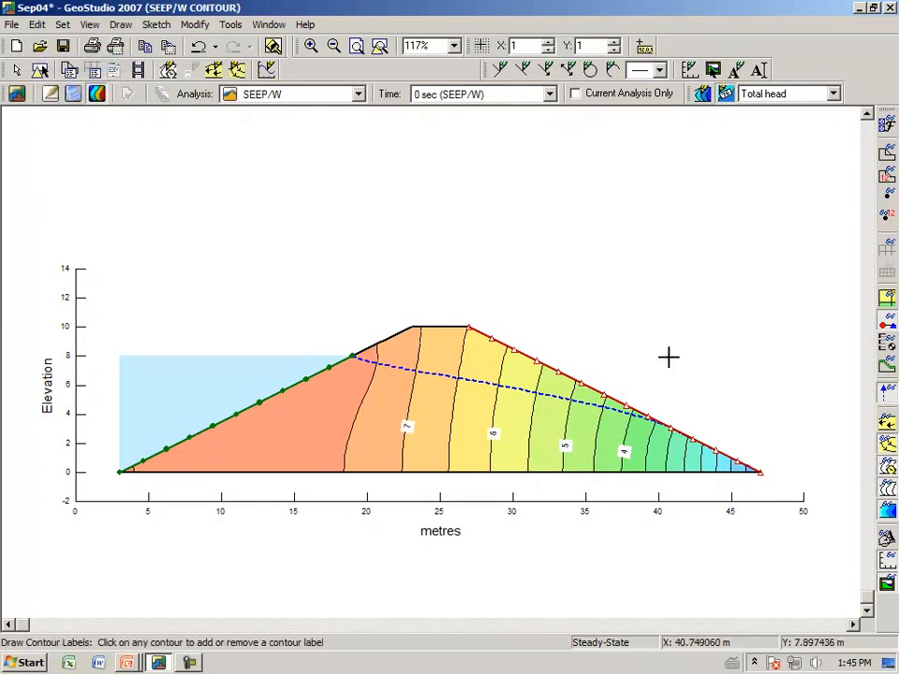
click(405, 427)
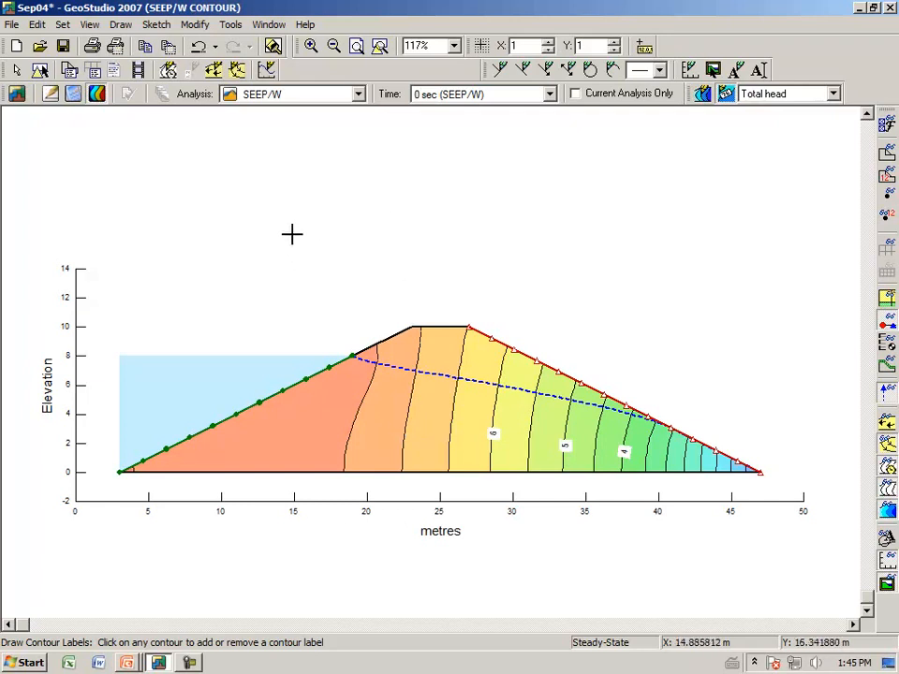
key(Escape)
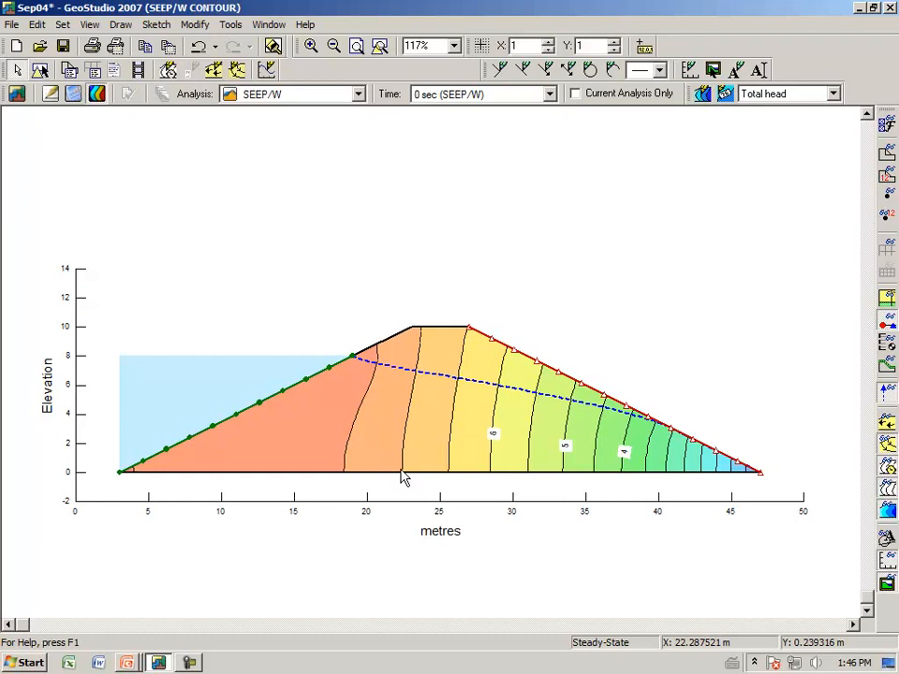
mouse_move(182, 211)
mouse_down()
mouse_move(175, 246)
mouse_move(196, 204)
mouse_move(209, 234)
mouse_up()
mouse_move(223, 195)
mouse_down()
mouse_move(218, 230)
mouse_move(257, 182)
mouse_move(260, 219)
mouse_up()
mouse_move(267, 215)
mouse_down()
mouse_move(288, 178)
mouse_move(303, 217)
mouse_move(311, 214)
mouse_up()
mouse_move(325, 196)
mouse_down()
mouse_move(357, 176)
mouse_move(426, 186)
mouse_move(427, 210)
mouse_up()
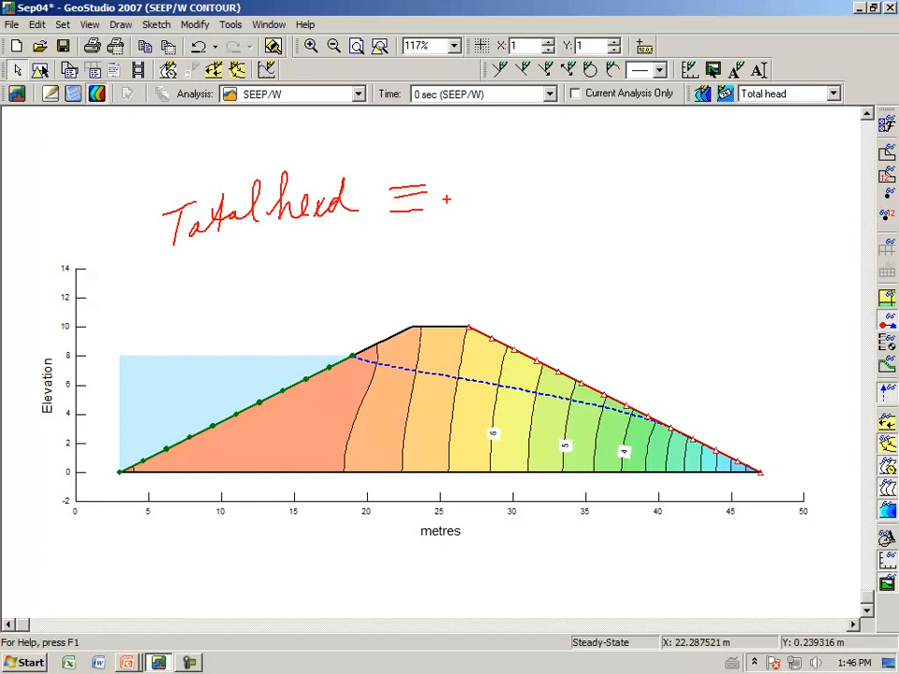
drag(446, 186, 472, 218)
mouse_move(539, 190)
mouse_down()
mouse_move(550, 172)
mouse_move(594, 189)
mouse_move(721, 178)
mouse_up()
mouse_move(535, 252)
mouse_down()
mouse_move(546, 225)
mouse_move(565, 238)
mouse_move(661, 245)
mouse_up()
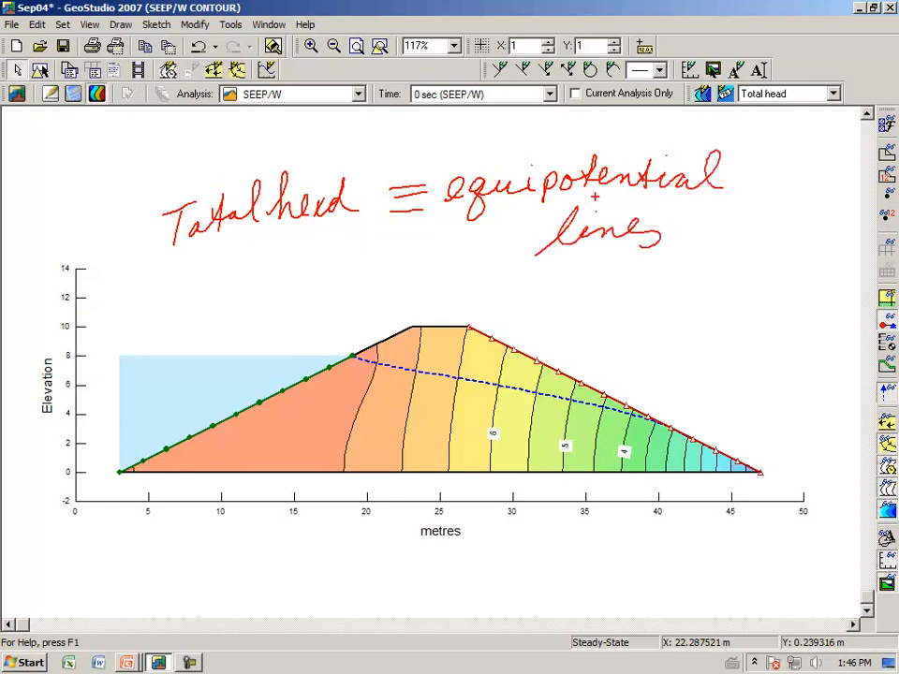
drag(513, 204, 418, 318)
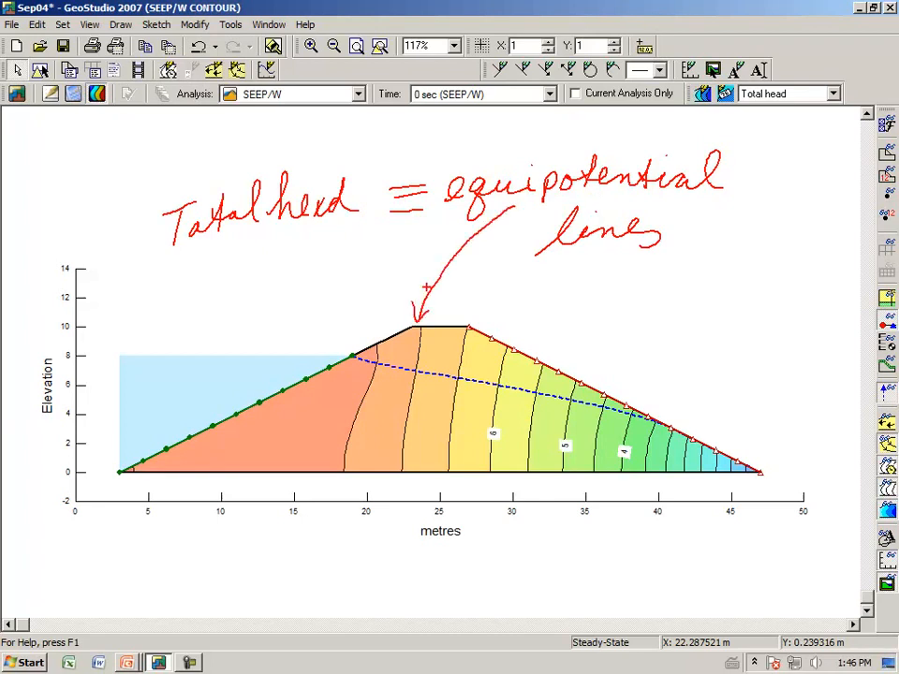
key(Escape)
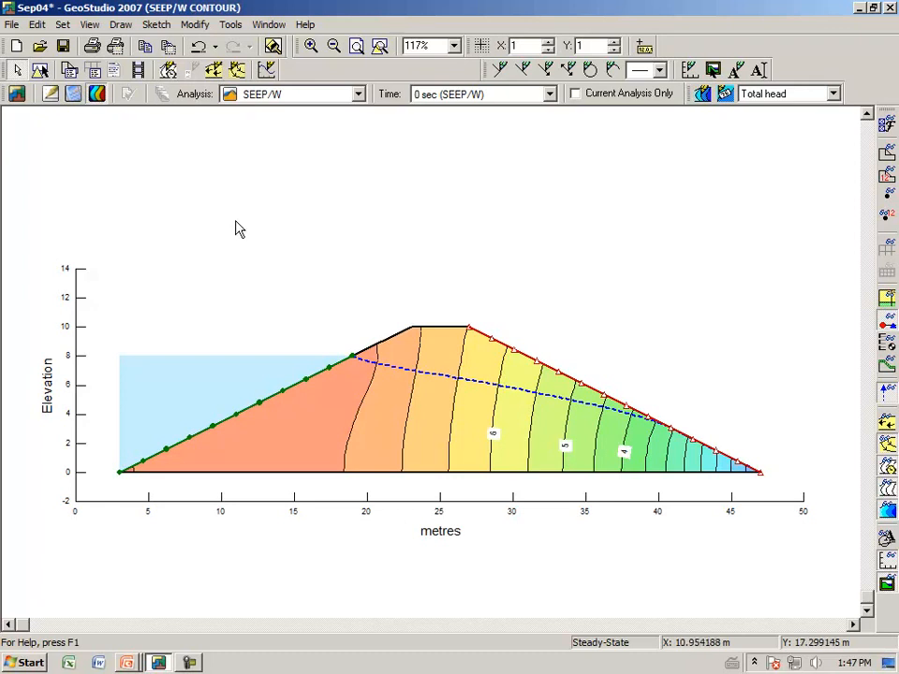
- Draw two flow paths through the dam, passing through about x 20, y 5.4 m and x 19, y 2.8 m
click(121, 25)
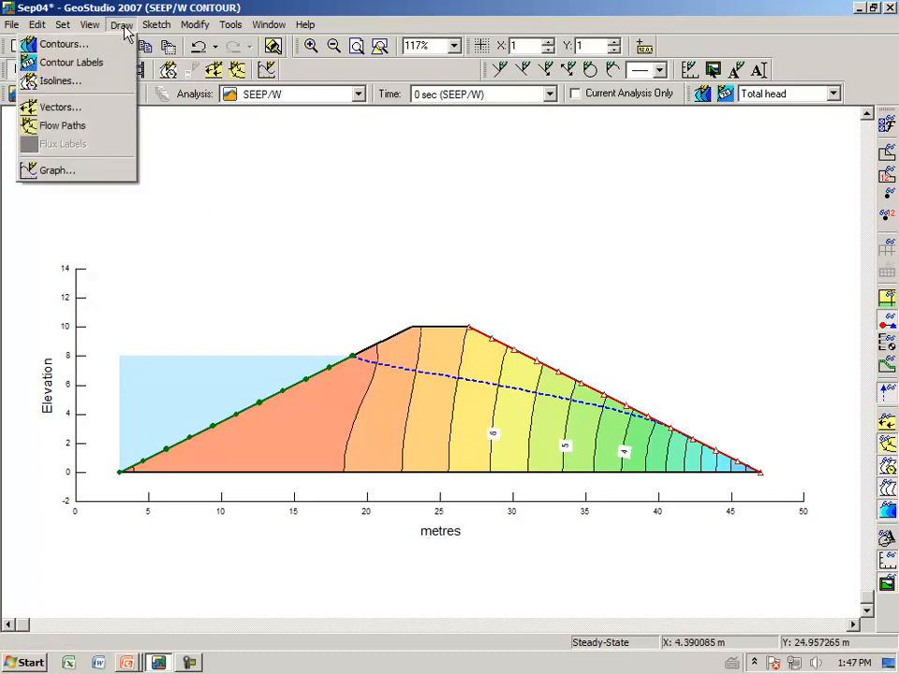
click(90, 131)
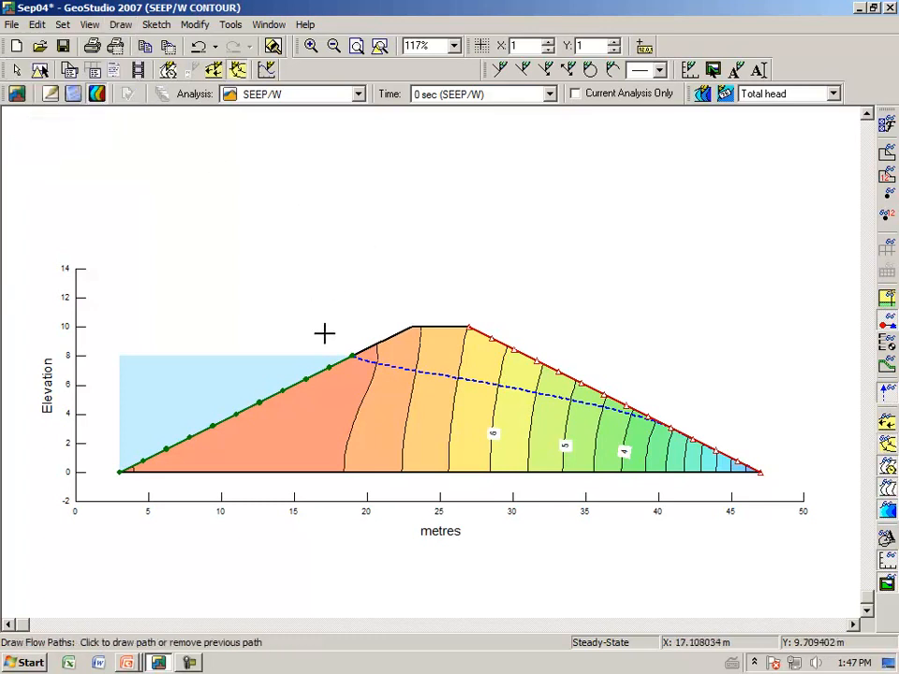
click(364, 395)
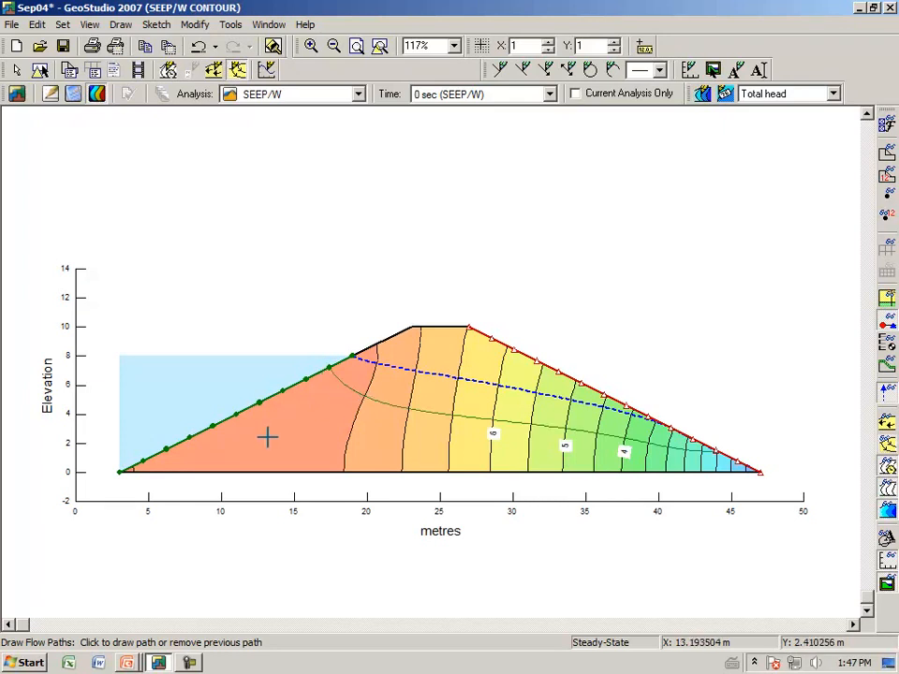
click(372, 385)
click(362, 392)
click(368, 385)
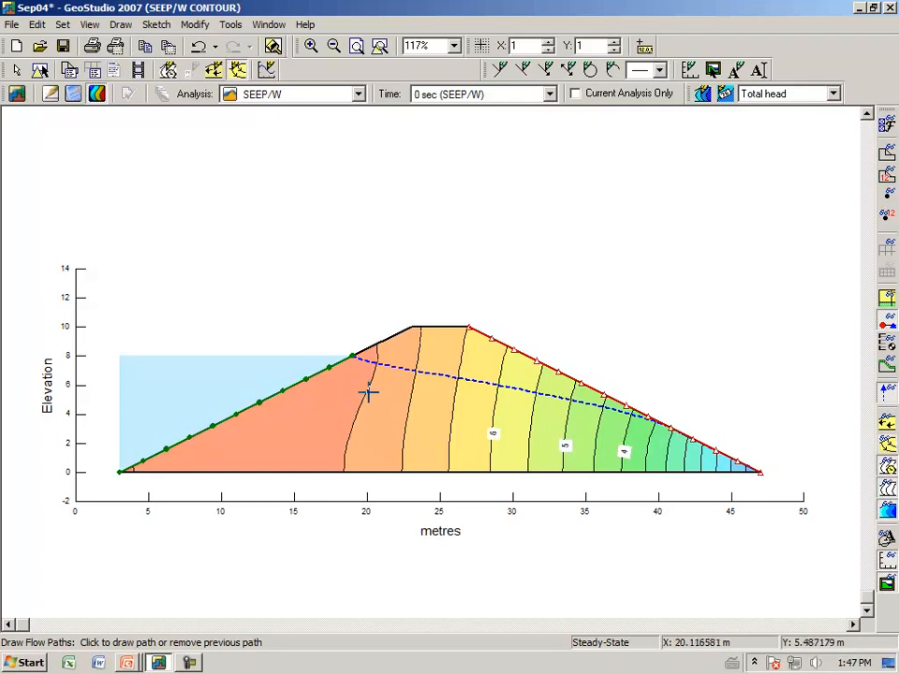
click(364, 393)
click(352, 431)
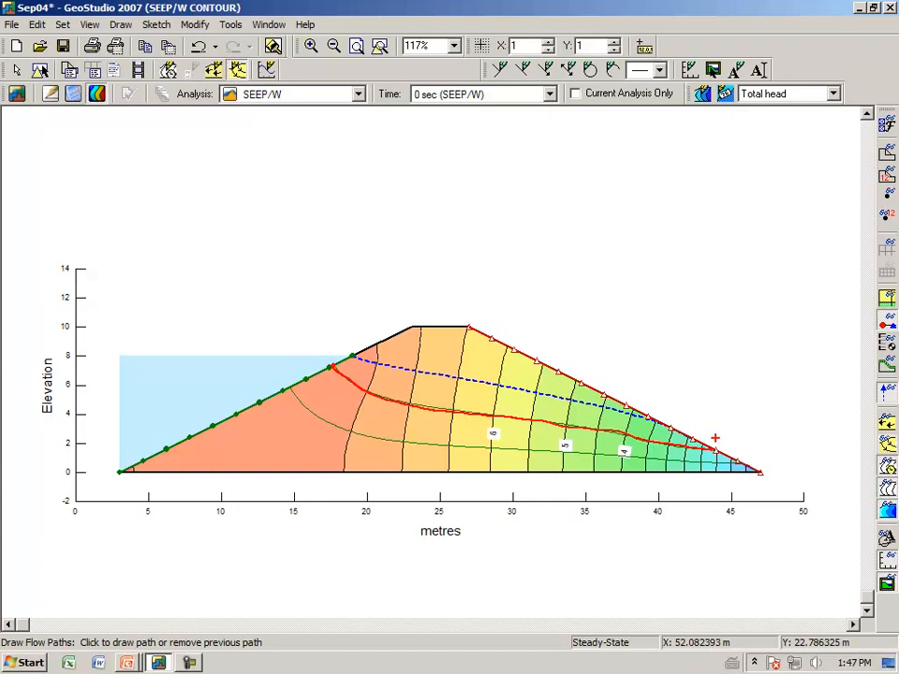
click(714, 437)
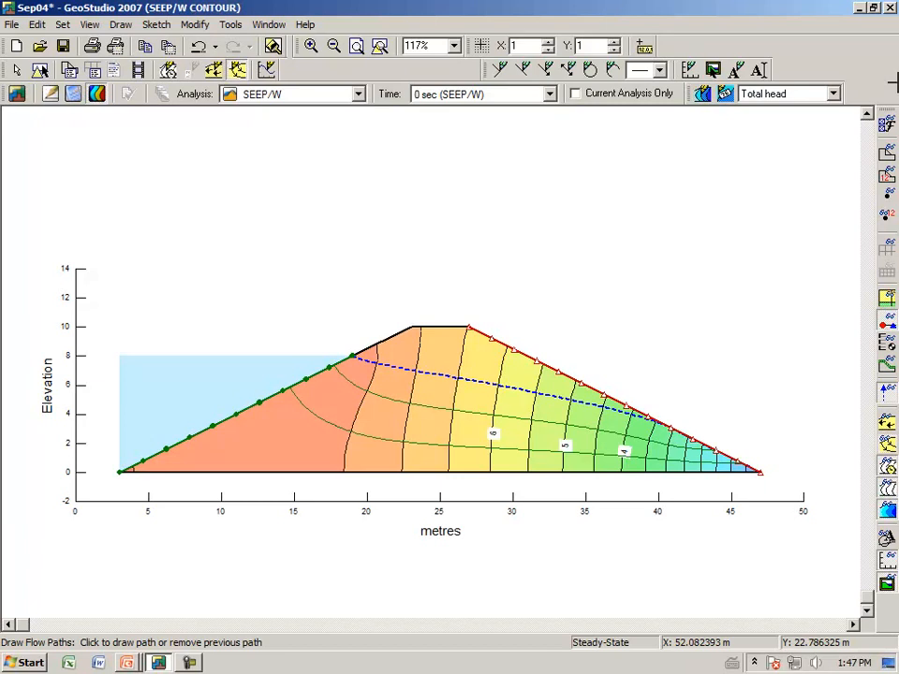
- Try extra flow paths just above the lower path and just below the phreatic line, and remove them again
click(359, 409)
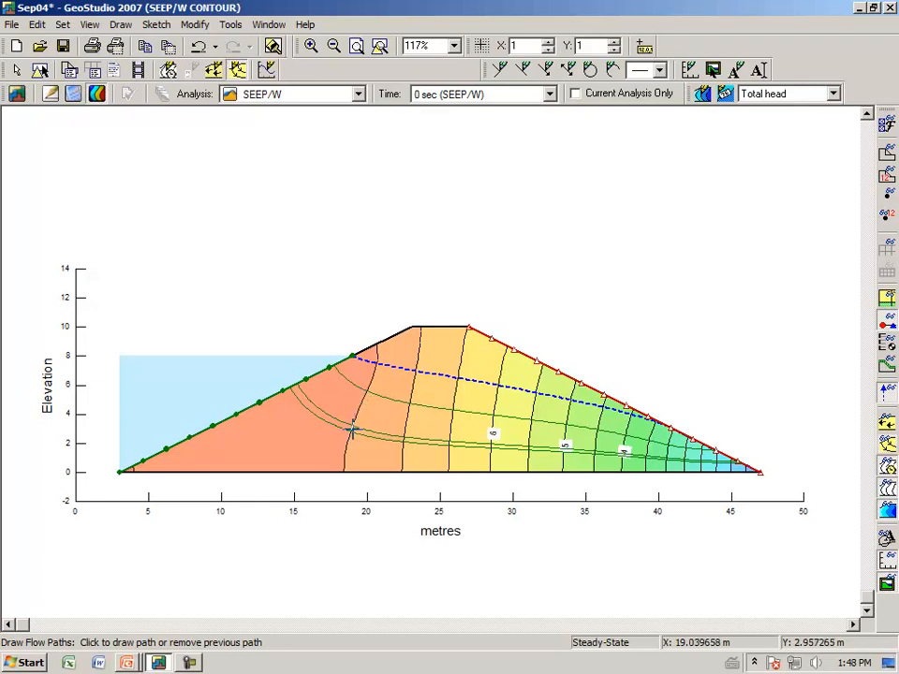
click(353, 427)
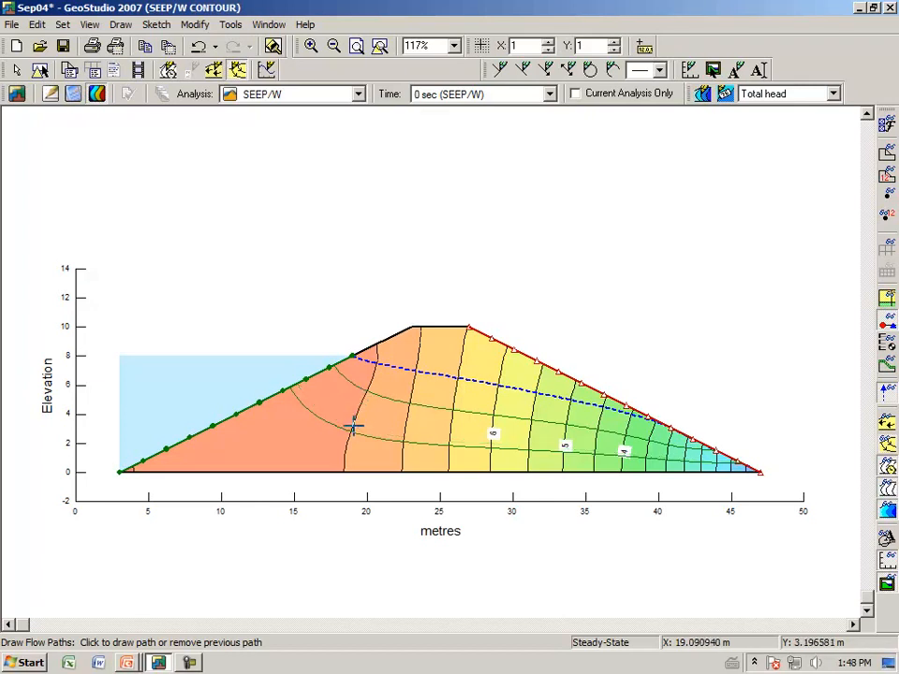
click(420, 347)
key(Escape)
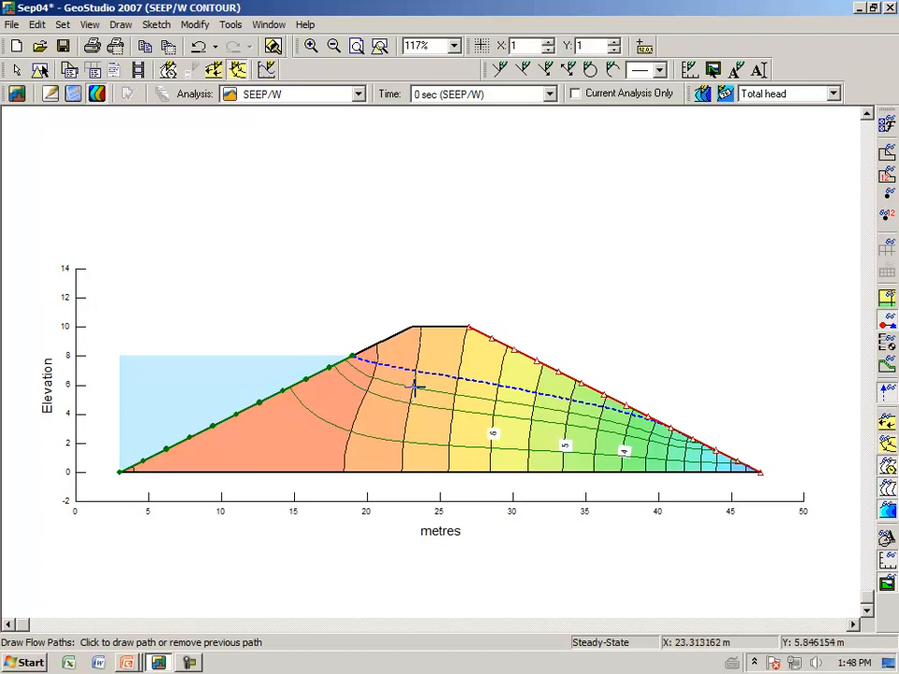
key(Escape)
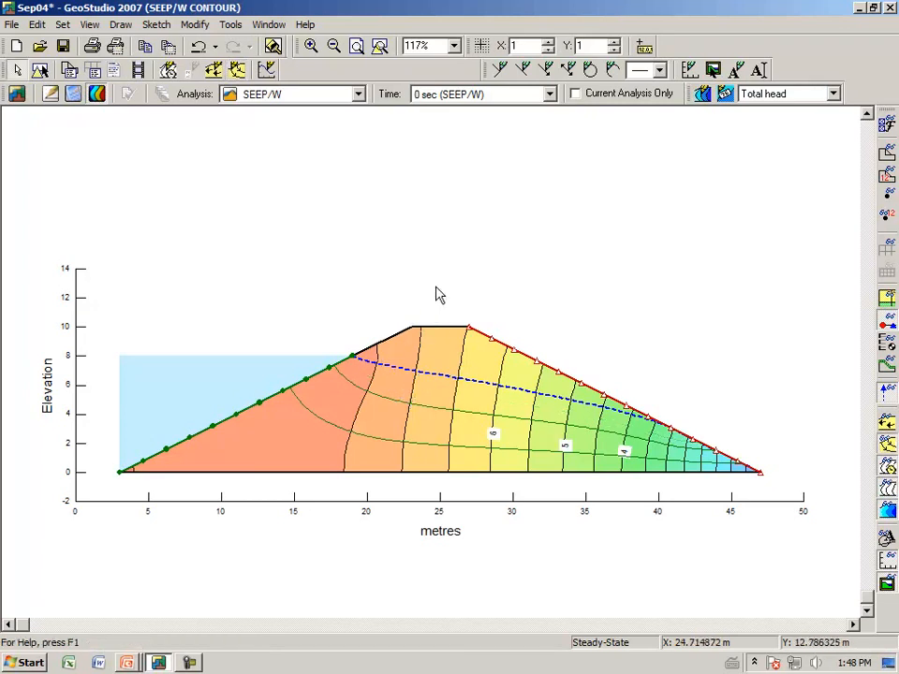
key(ctrl+2)
drag(402, 381, 452, 394)
mouse_move(384, 411)
mouse_down()
mouse_move(437, 423)
mouse_move(432, 430)
mouse_up()
mouse_move(358, 448)
mouse_down()
mouse_move(342, 455)
mouse_move(396, 443)
mouse_up()
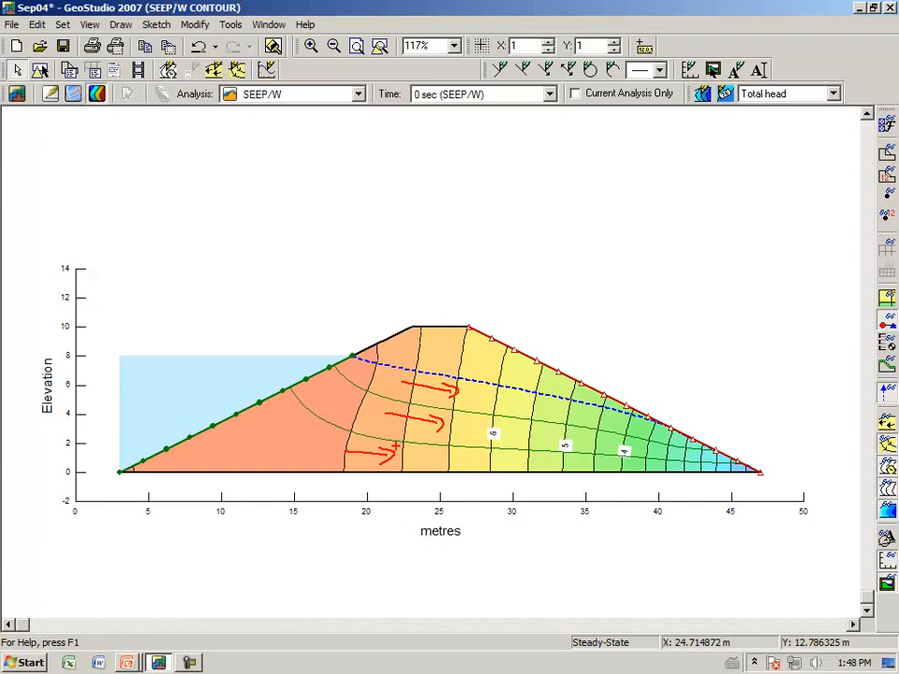
key(Escape)
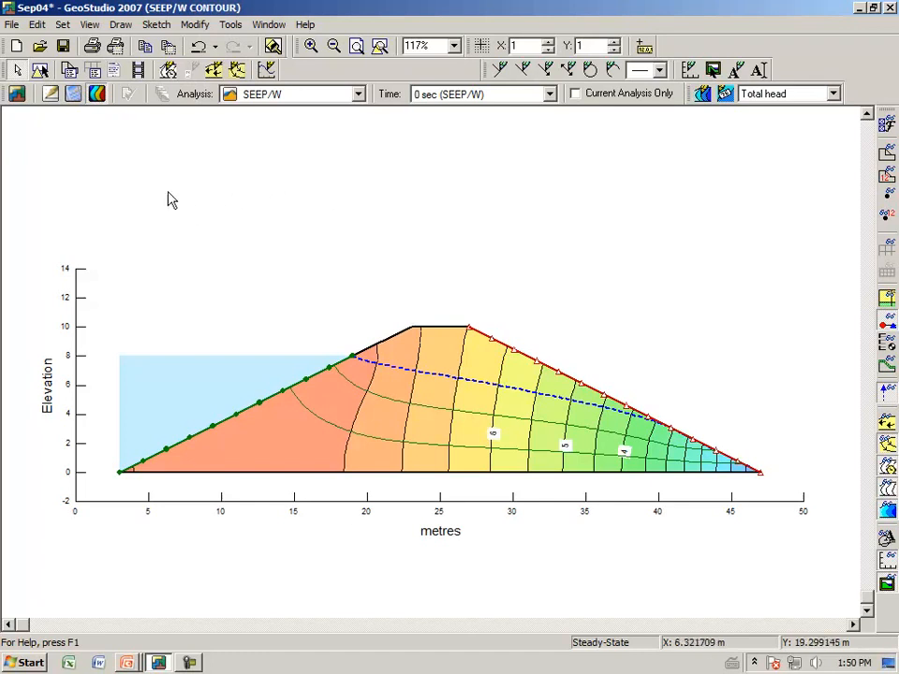
- Set the downstream slope line as the location for the Pore-pressure graph, using geometry items, and show the graph
click(120, 25)
click(90, 170)
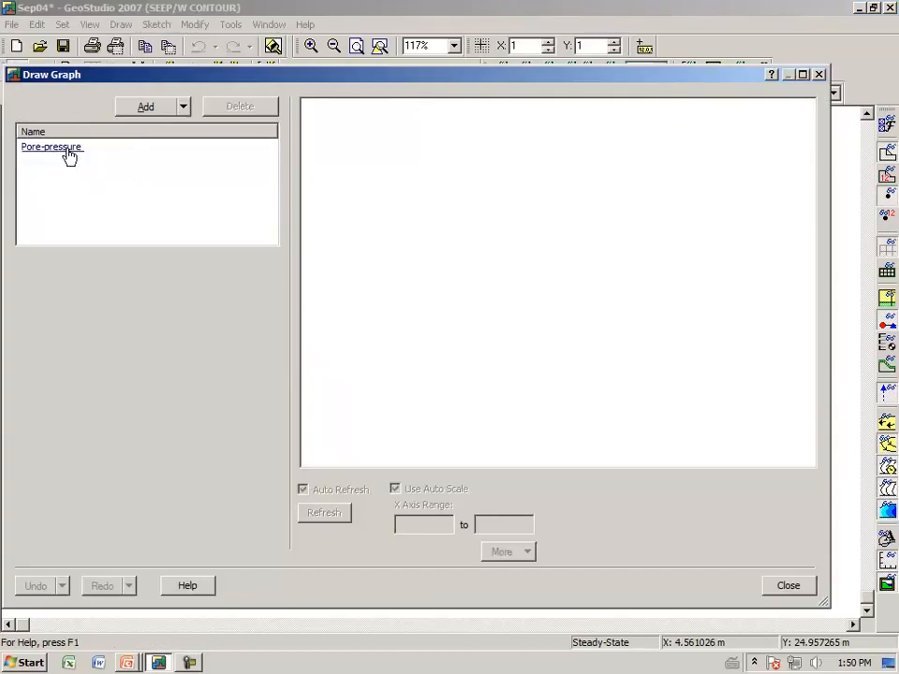
click(56, 147)
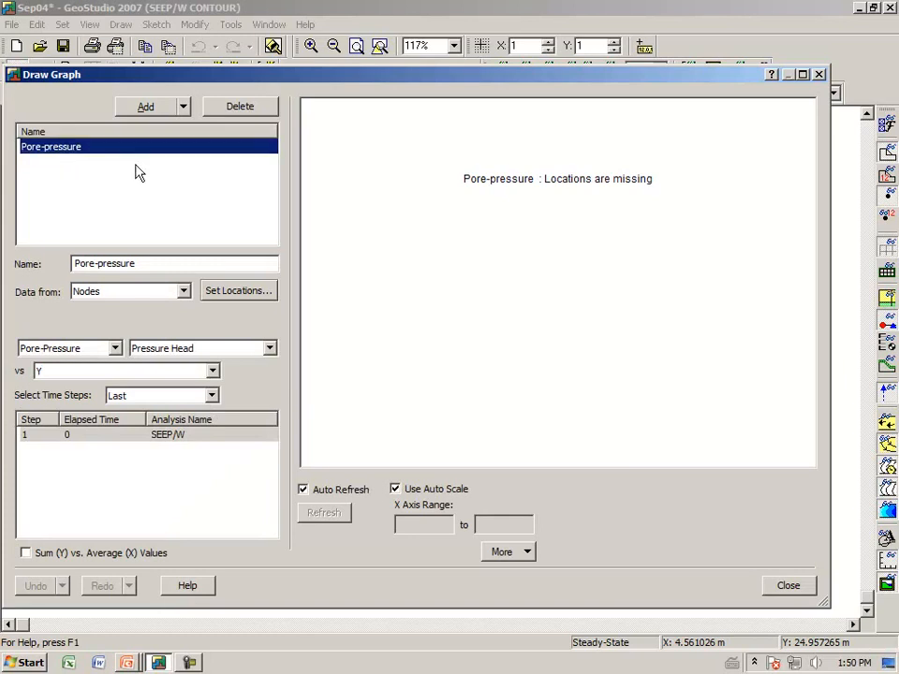
click(243, 293)
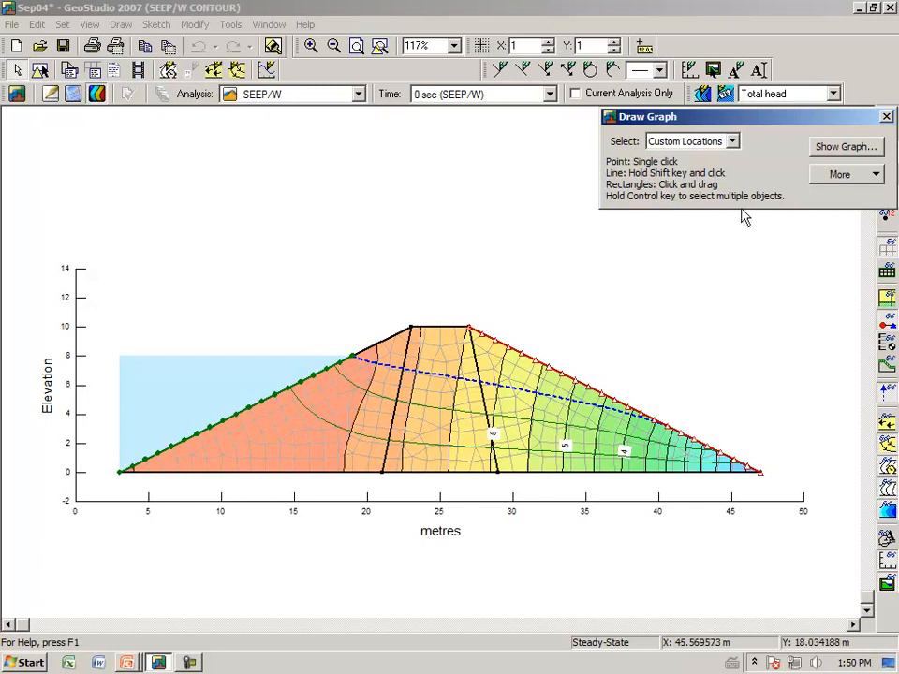
click(732, 141)
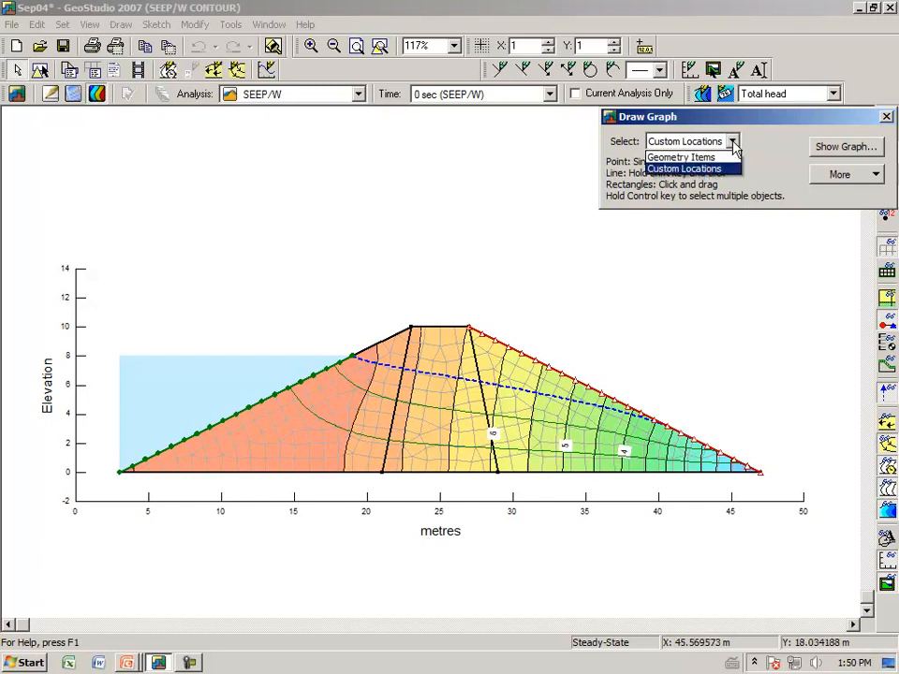
click(701, 145)
drag(707, 117, 474, 170)
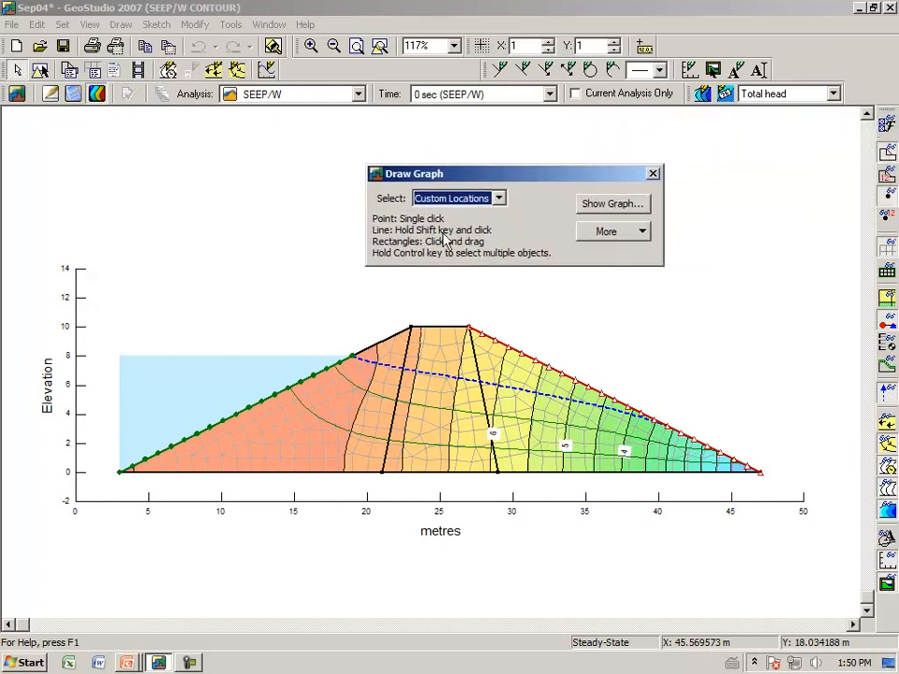
click(500, 199)
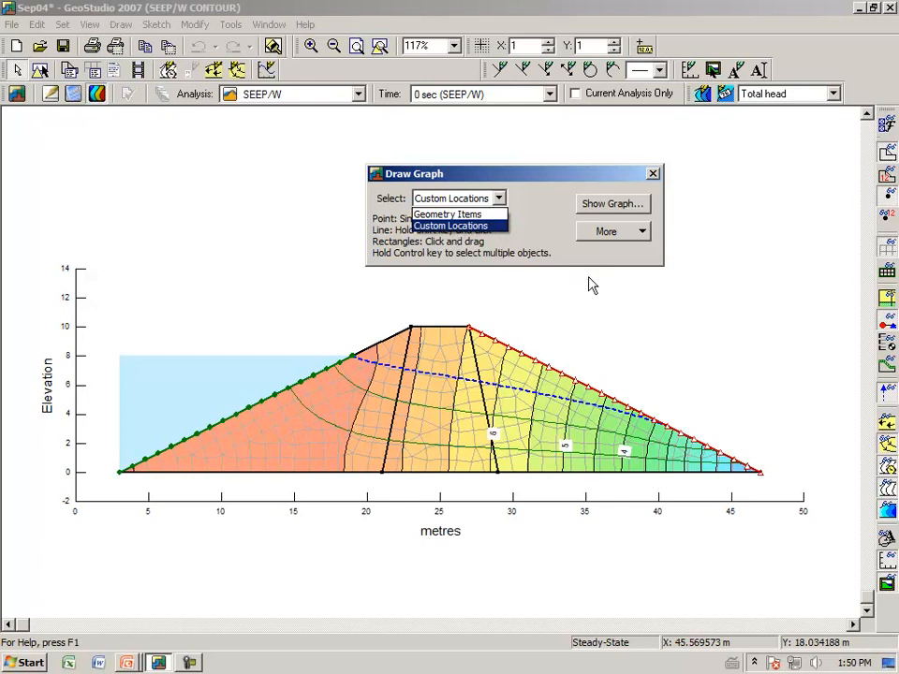
click(453, 217)
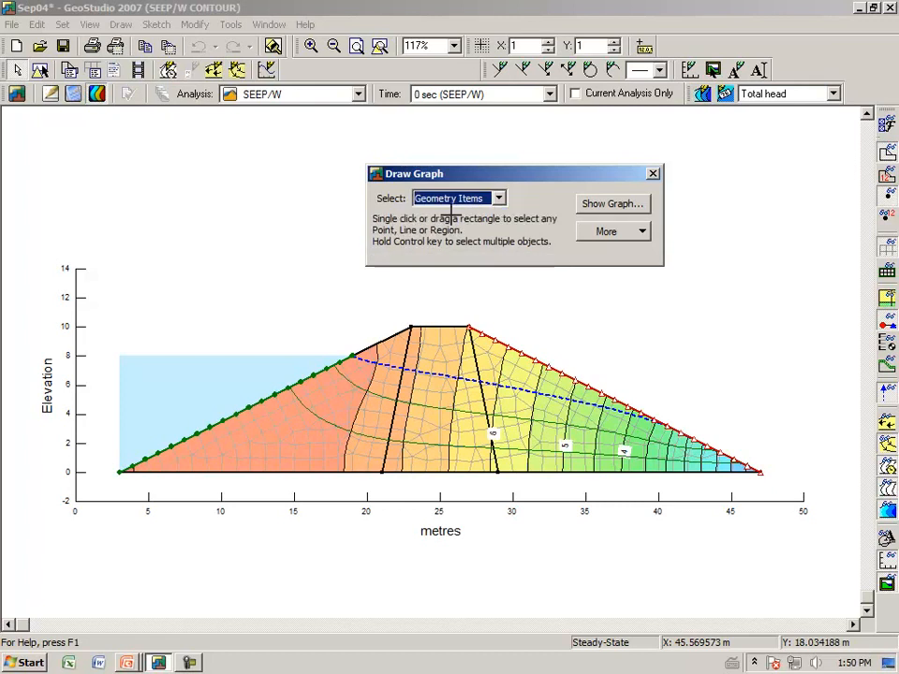
click(549, 370)
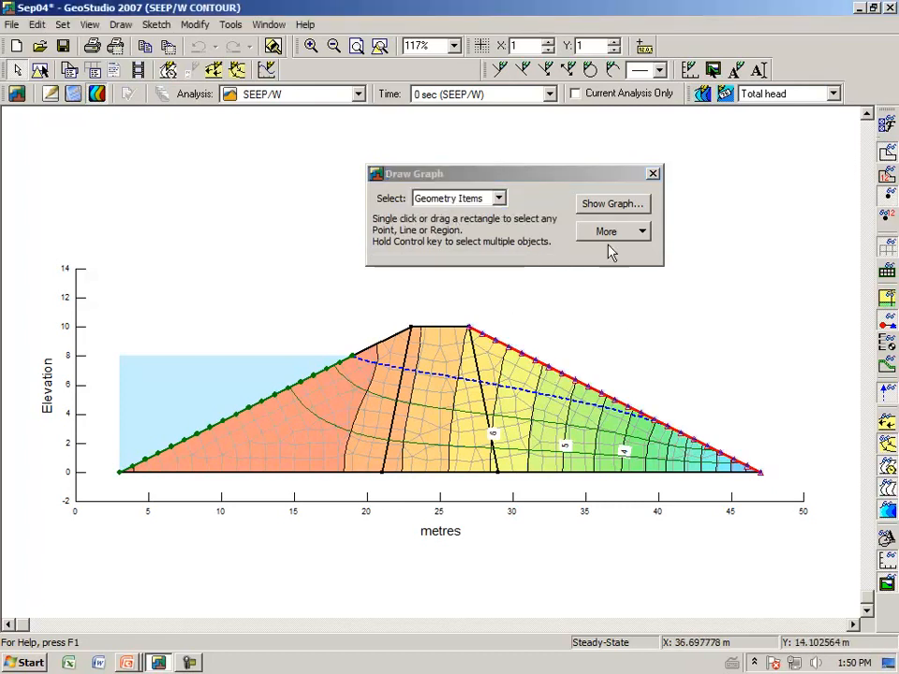
click(608, 204)
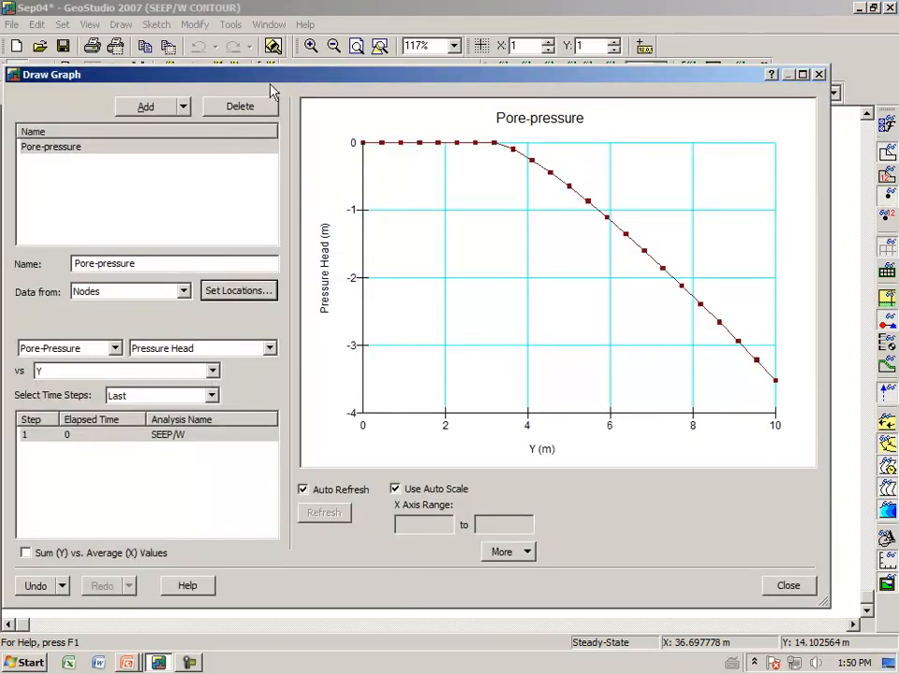
- Plot the Pore-pressure graph's pressure head against distance
drag(198, 73, 238, 65)
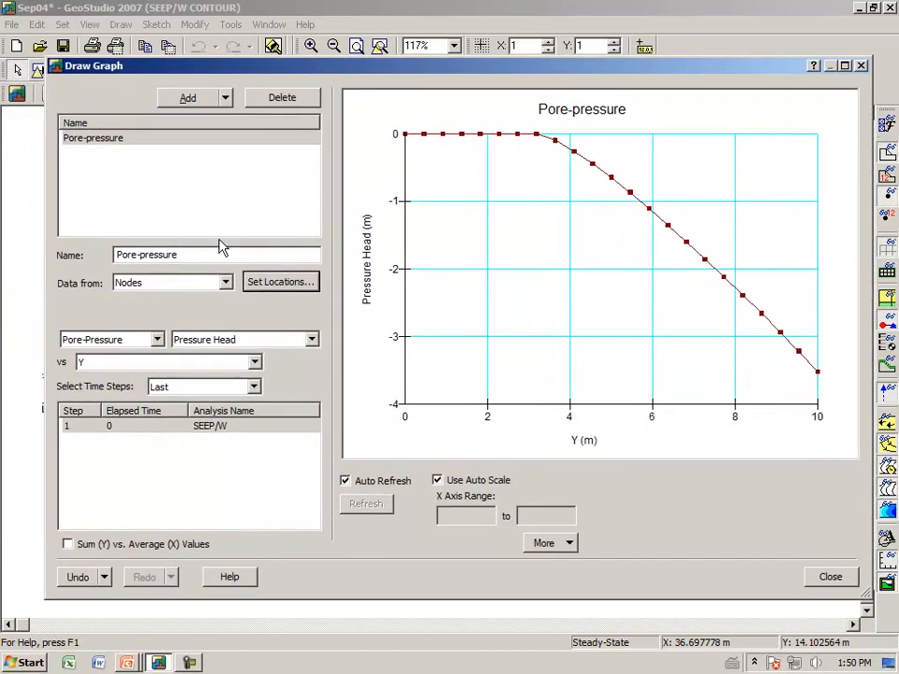
click(256, 364)
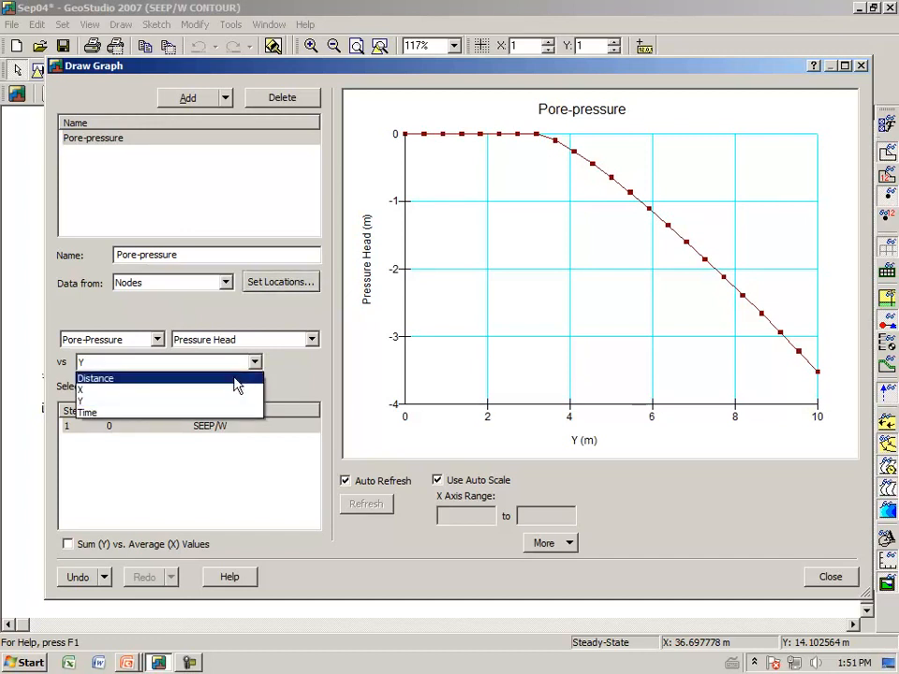
click(234, 377)
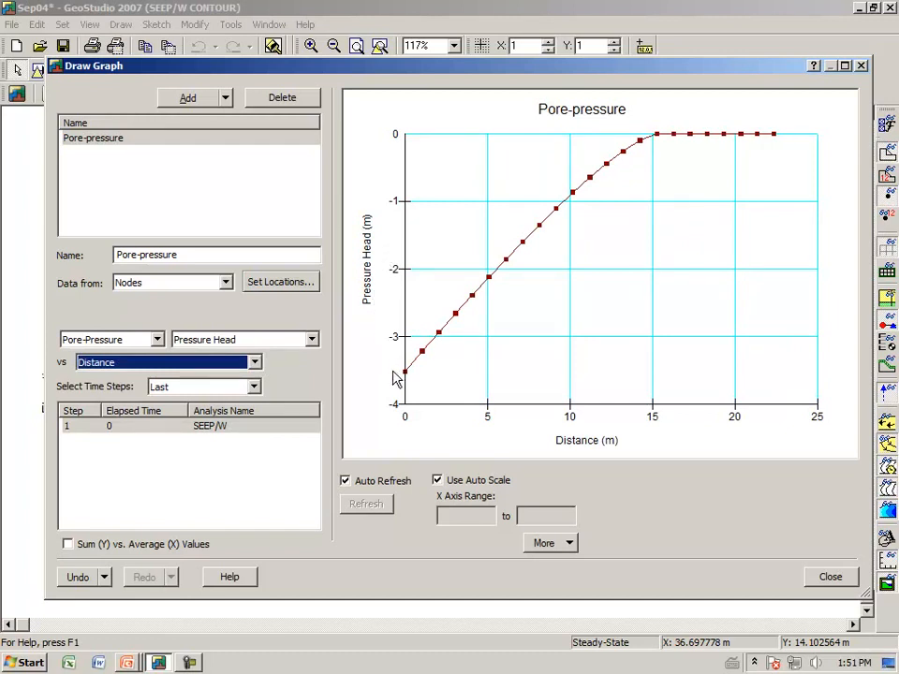
mouse_move(408, 378)
mouse_move(636, 153)
drag(774, 111, 770, 153)
mouse_move(660, 187)
mouse_down()
mouse_move(704, 178)
mouse_move(736, 193)
mouse_move(754, 171)
mouse_up()
mouse_move(693, 195)
mouse_down()
mouse_move(683, 240)
mouse_move(714, 215)
mouse_move(749, 218)
mouse_up()
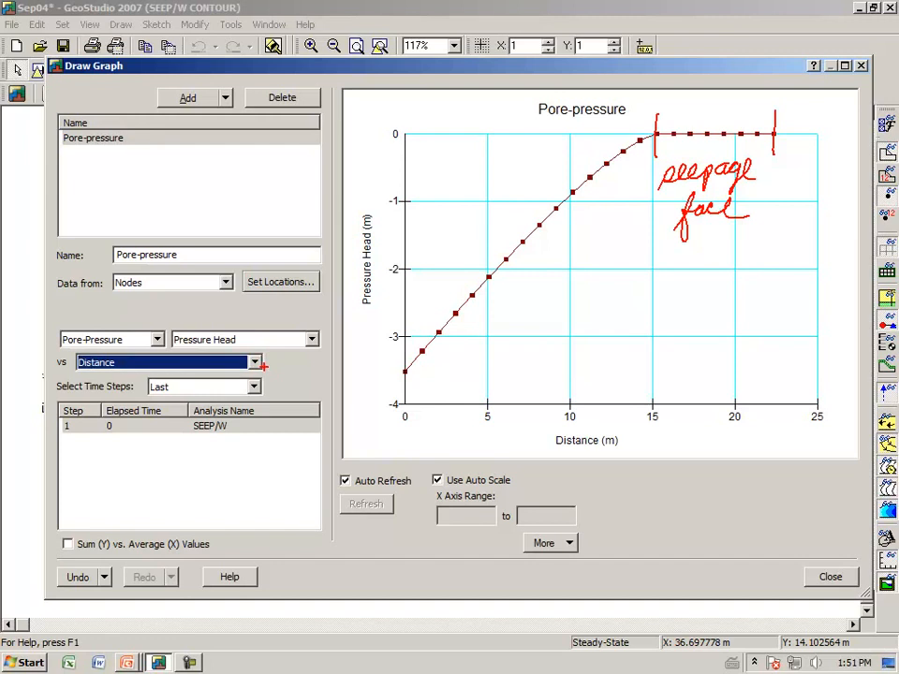
key(Escape)
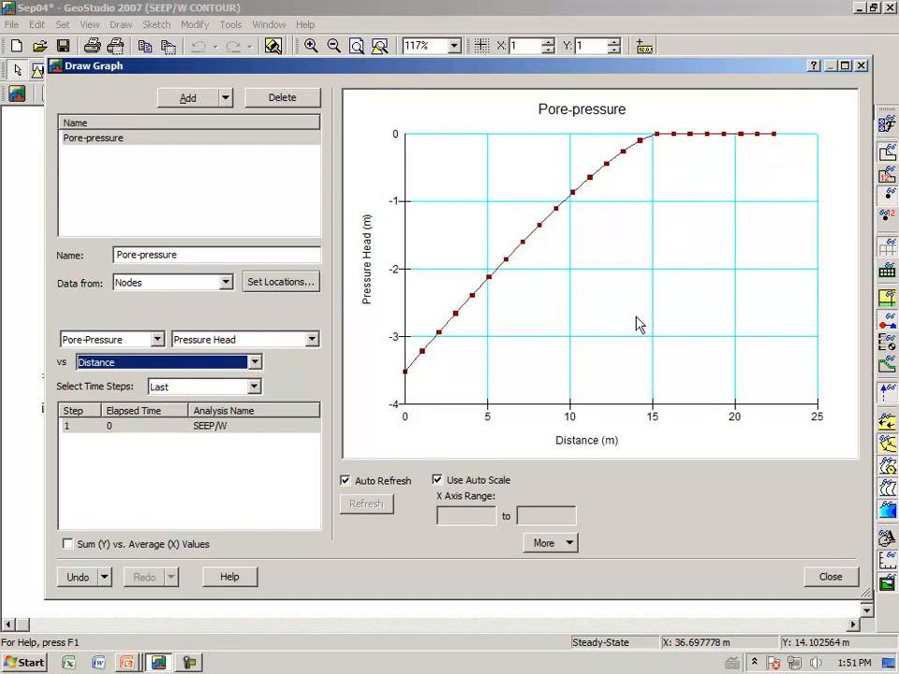
- Close the graph and inspect the result information of a node and a Gauss region beneath the dam crest
click(828, 577)
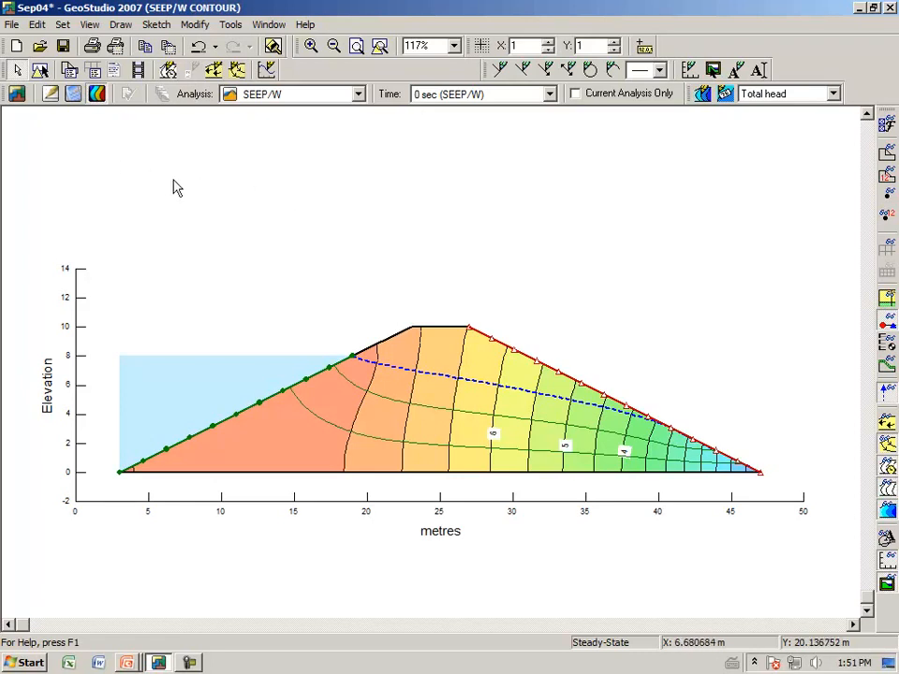
click(90, 26)
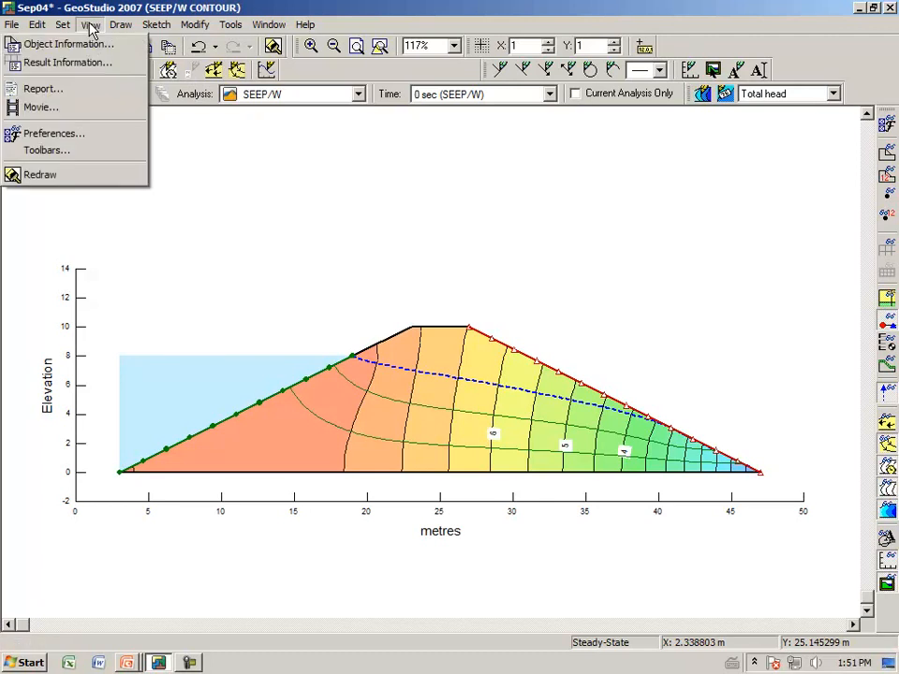
click(82, 72)
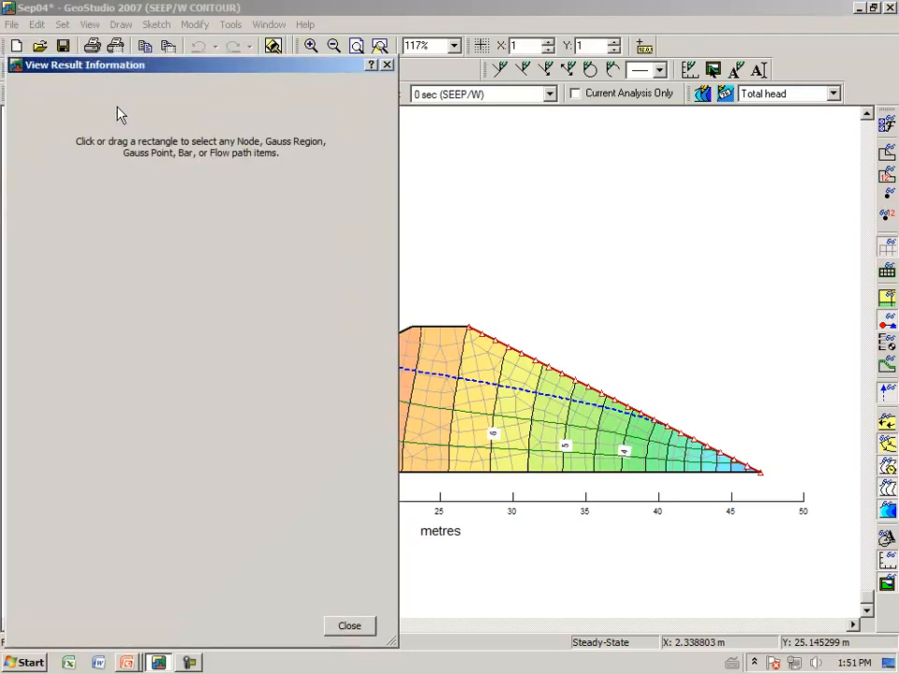
click(426, 393)
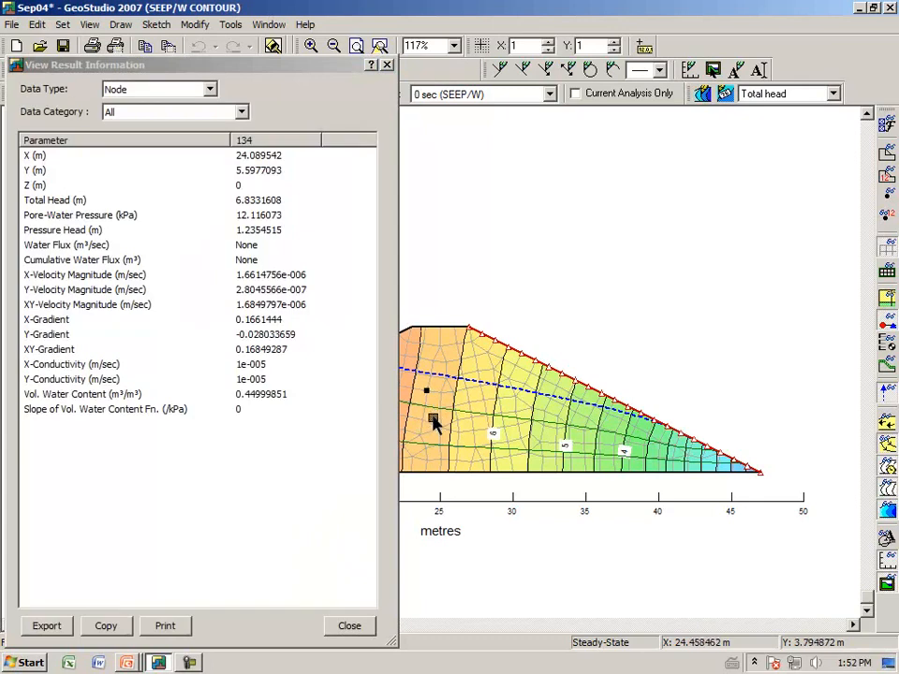
click(433, 421)
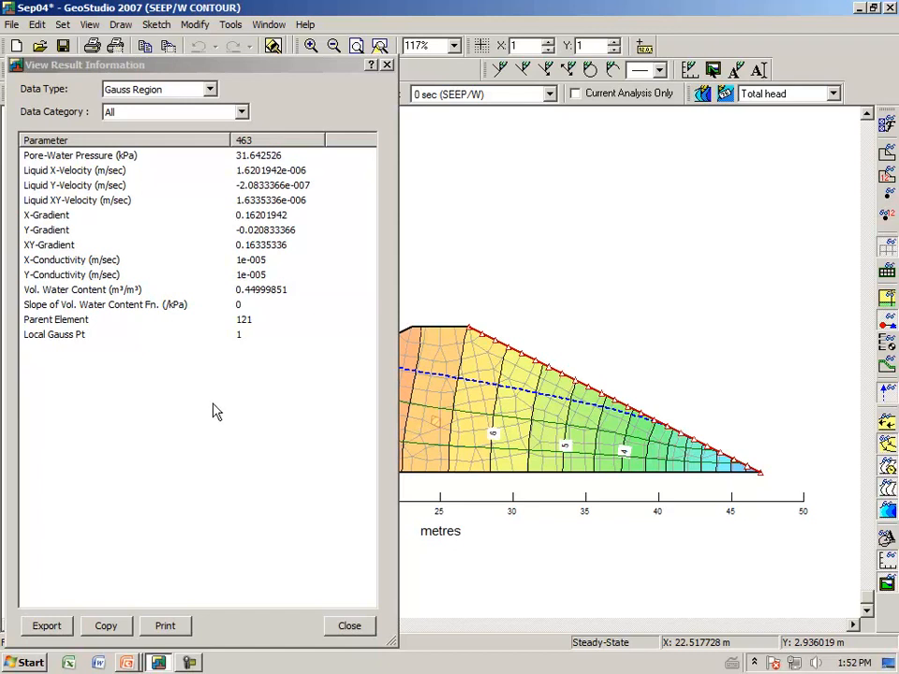
click(387, 66)
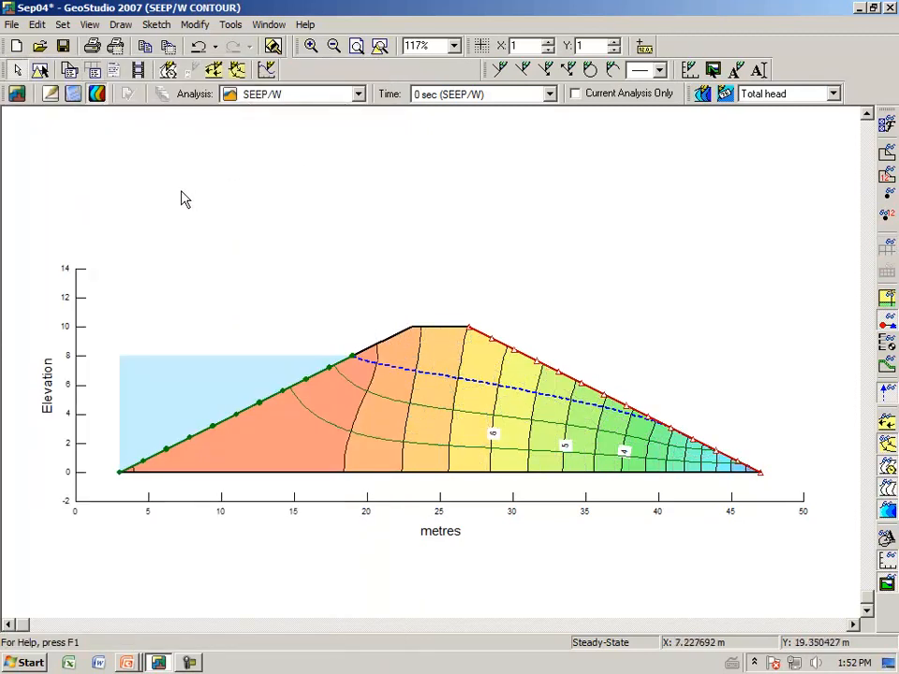
- Add a new result graph named "Flux upstream face"
click(121, 26)
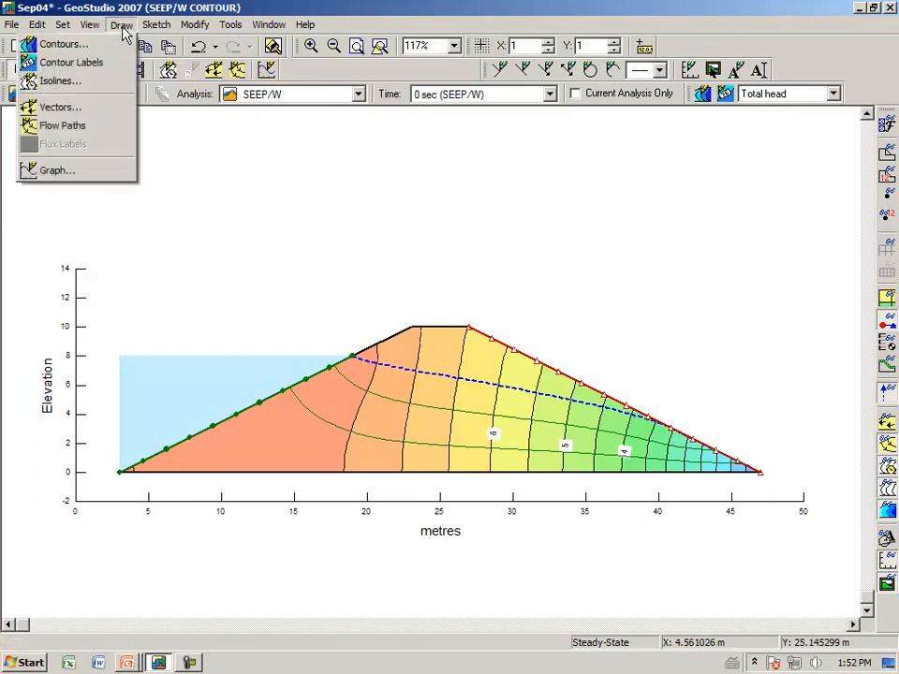
click(99, 170)
click(188, 99)
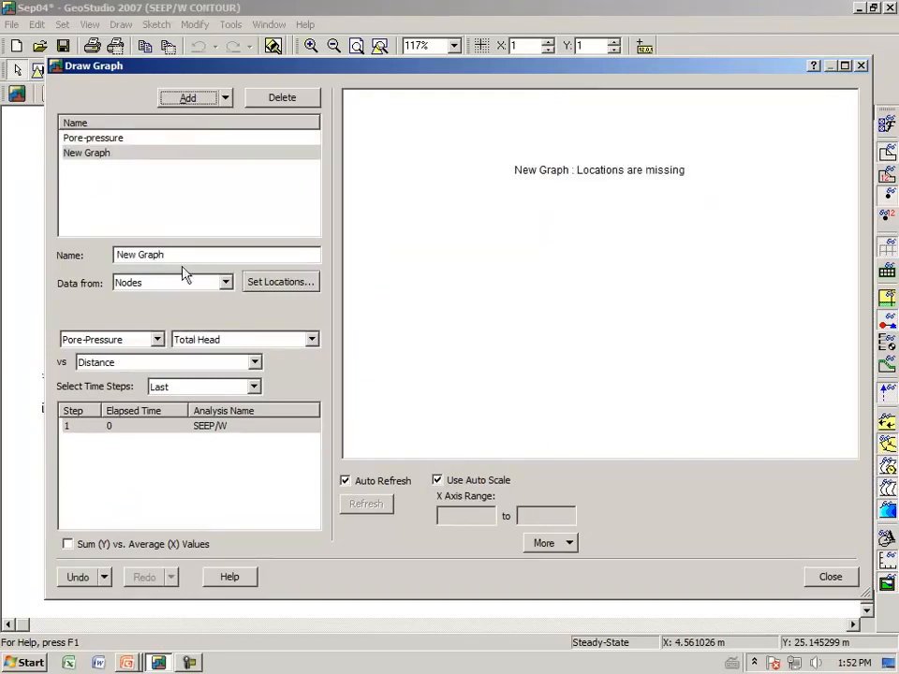
drag(178, 260, 121, 253)
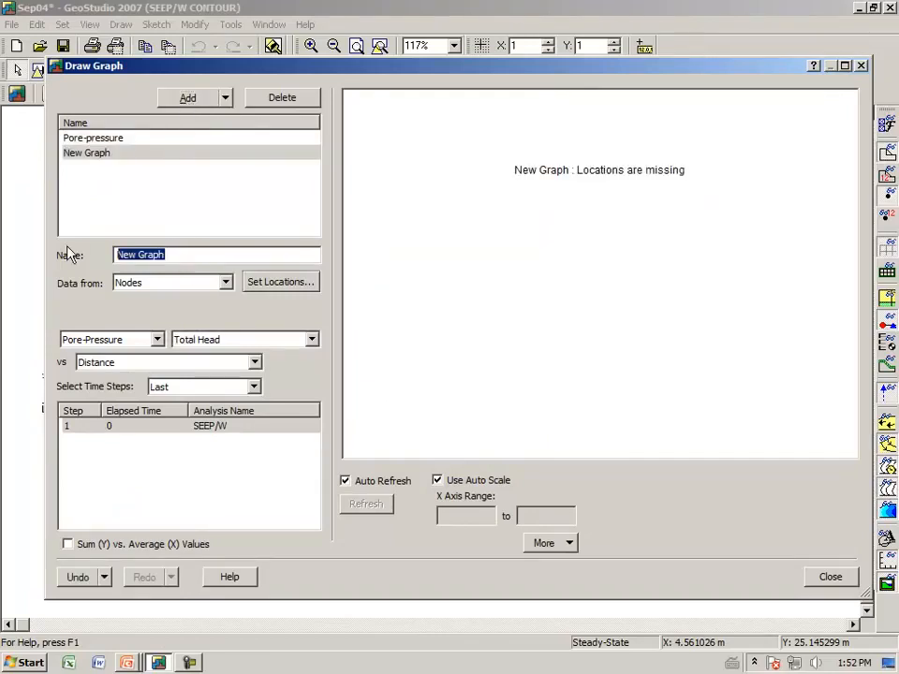
text(Flux u)
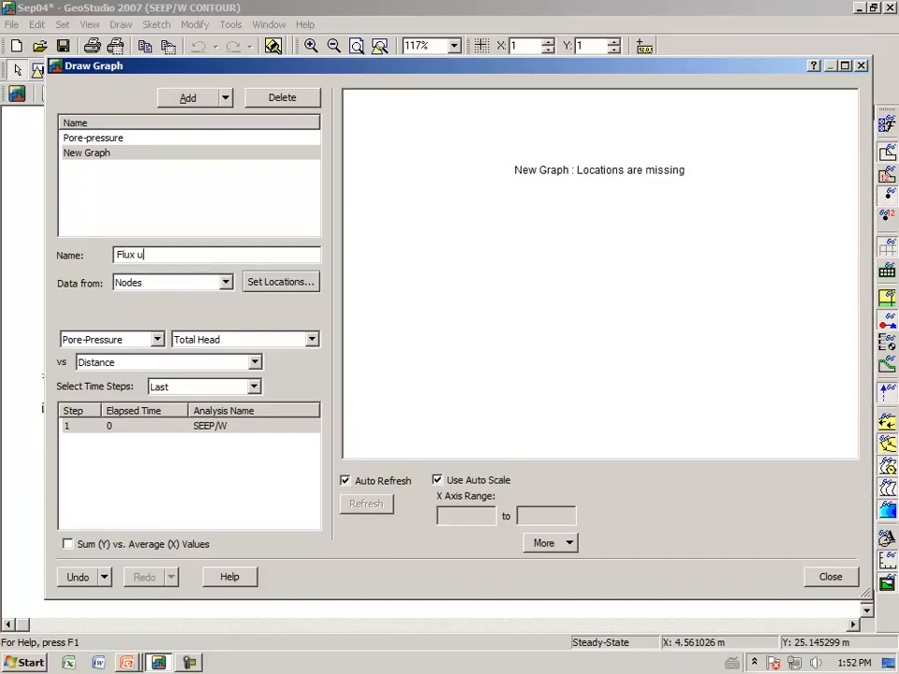
text(pstream face)
- Set the Flux upstream face graph to plot water flux against time, with summed Y versus average X values
click(157, 341)
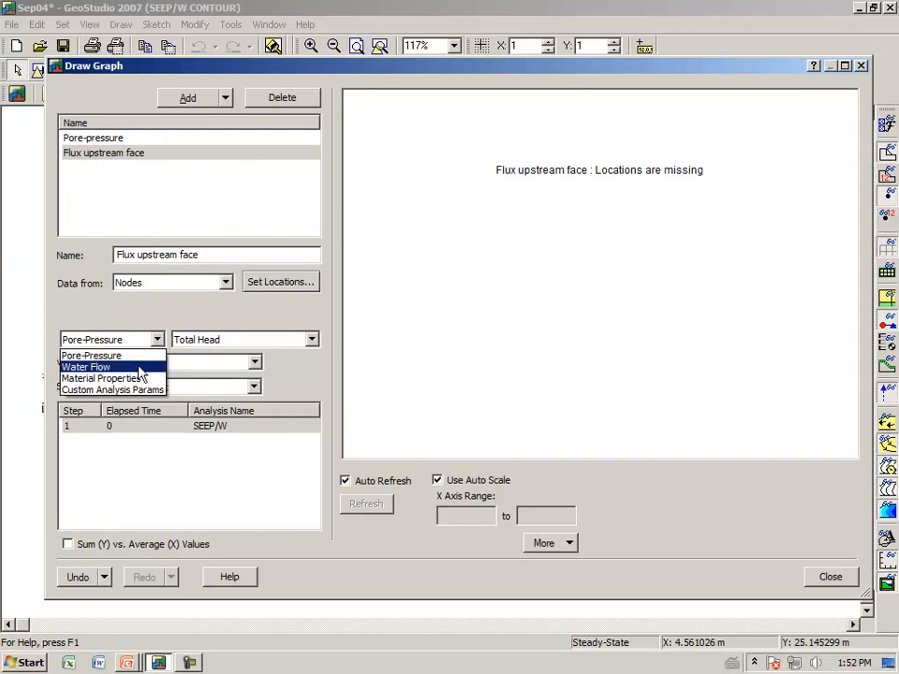
click(142, 368)
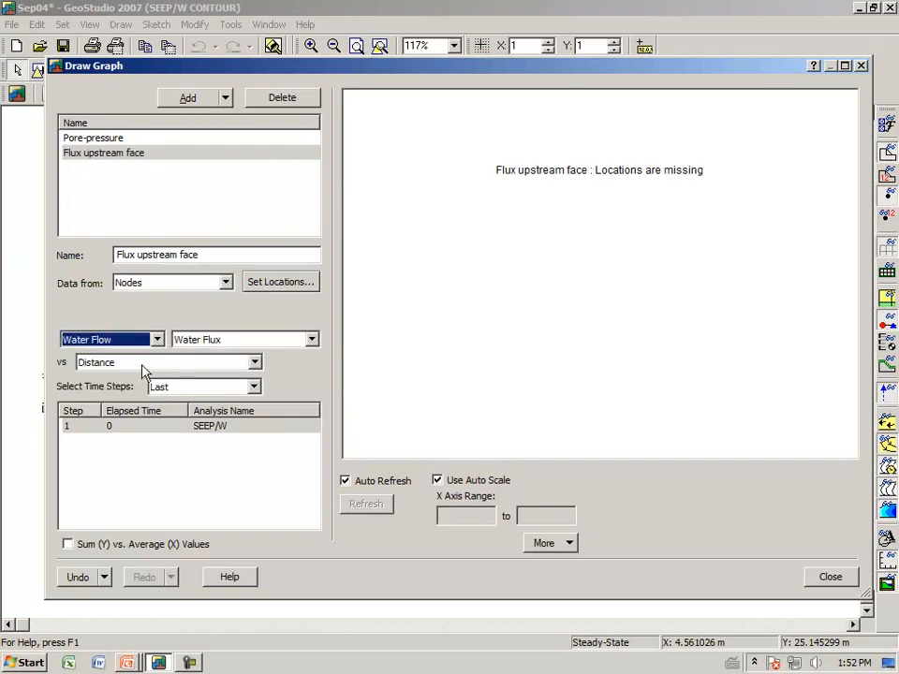
click(312, 340)
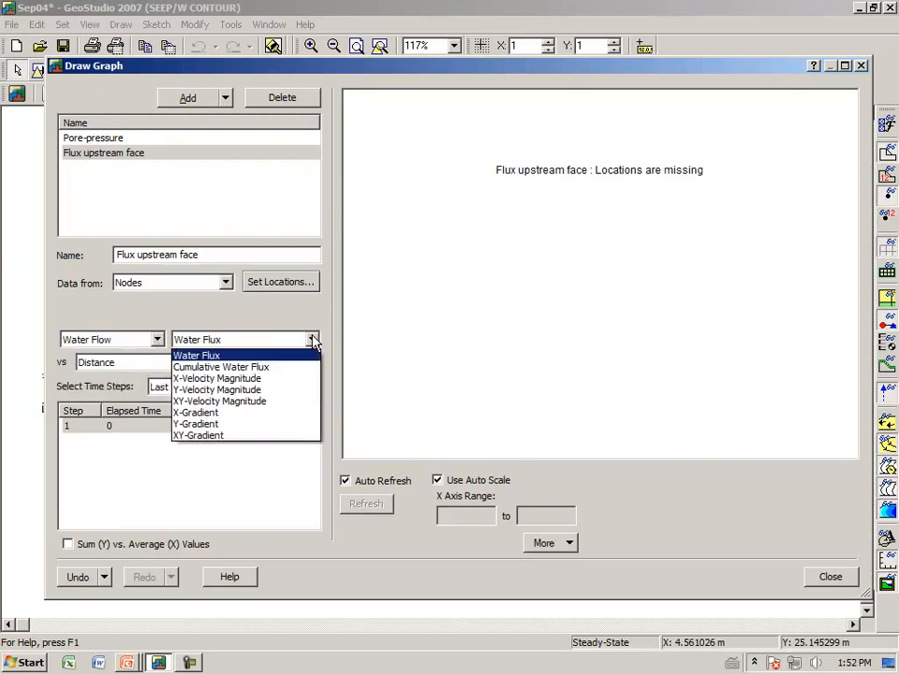
click(228, 357)
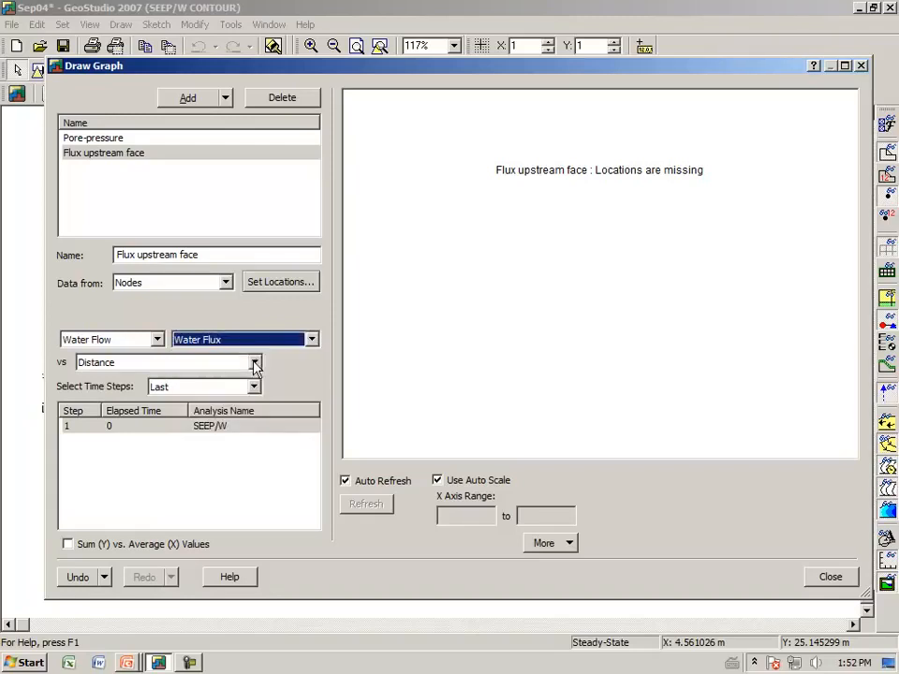
click(255, 363)
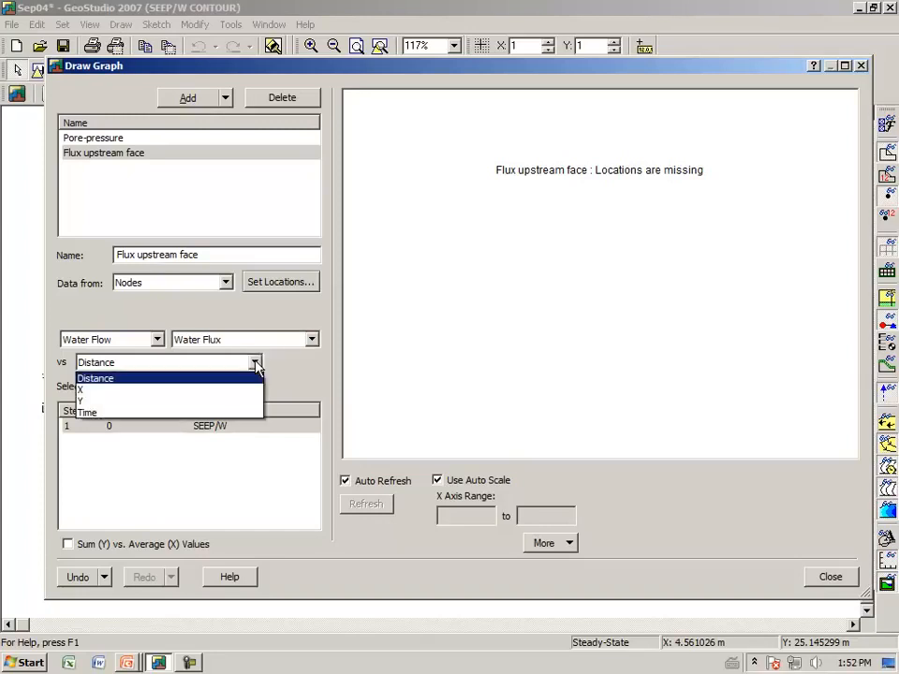
click(237, 413)
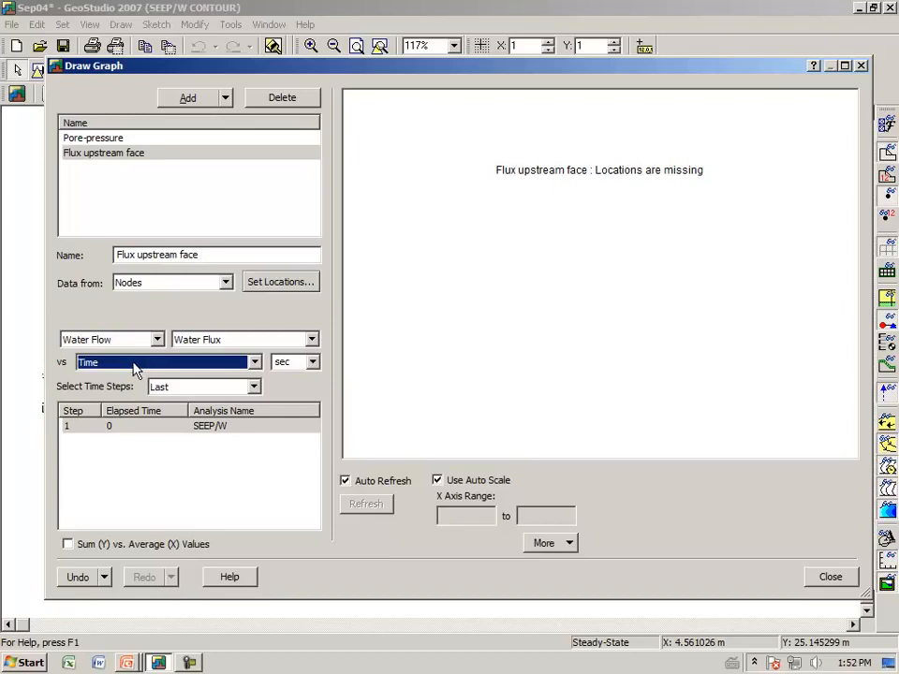
click(68, 545)
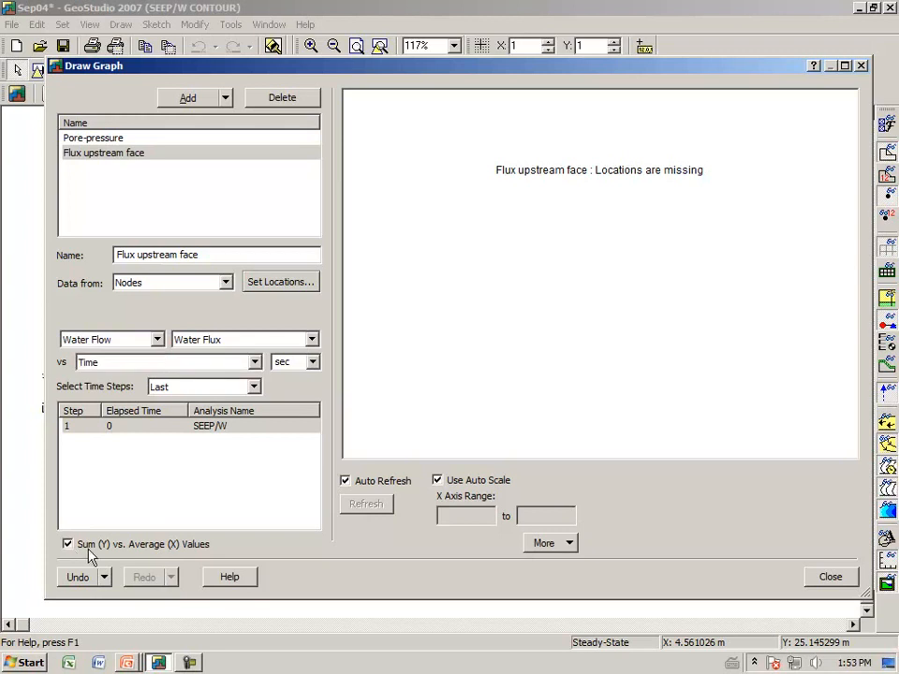
key(ctrl+1)
click(131, 492)
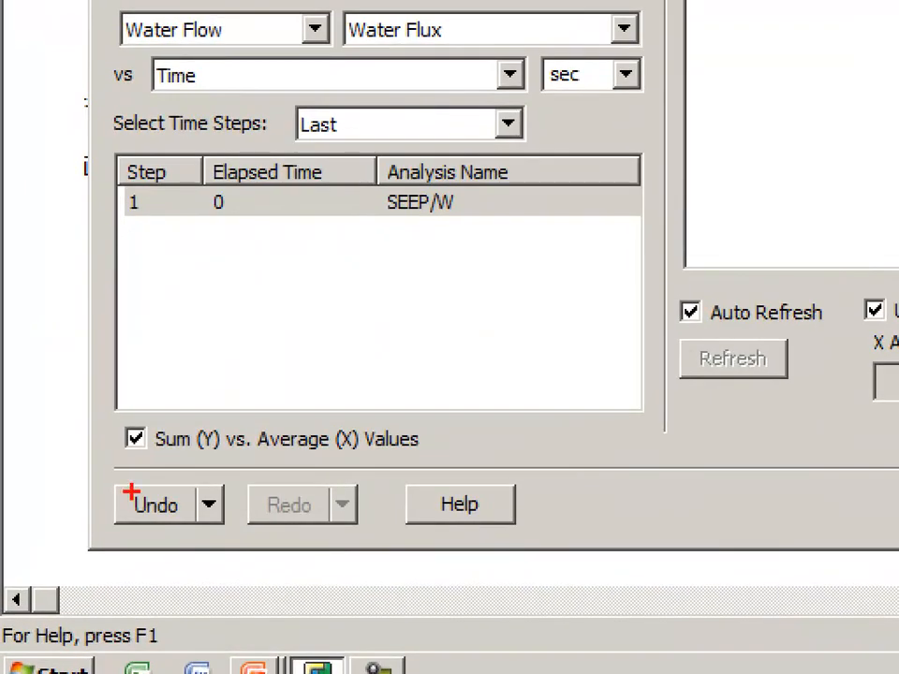
mouse_move(99, 450)
mouse_down()
mouse_move(142, 458)
mouse_move(159, 428)
mouse_move(106, 421)
mouse_move(103, 451)
mouse_up()
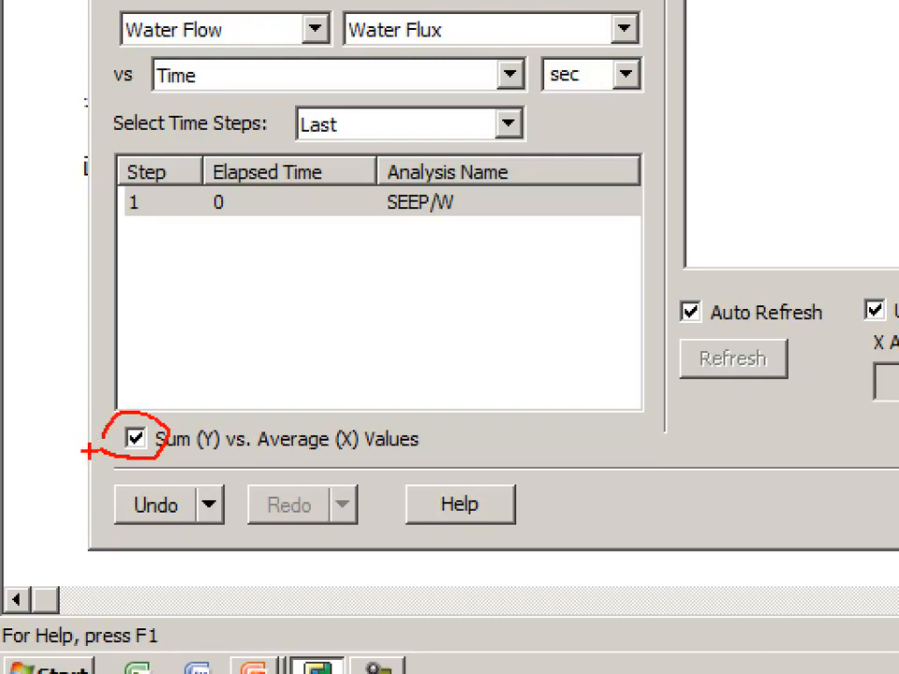
key(Escape)
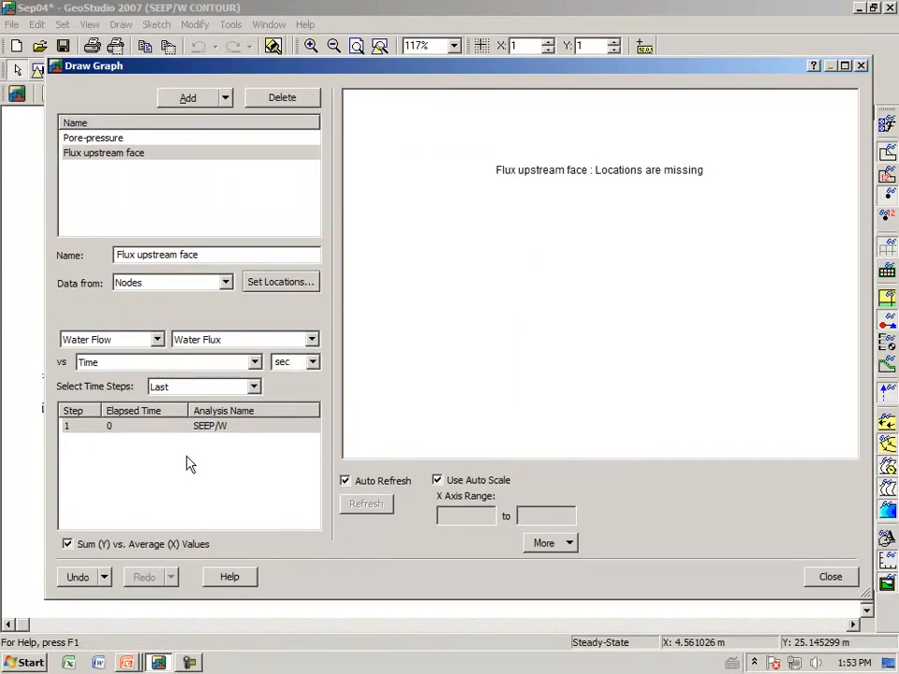
- Set the upstream slope line as the location for the Flux upstream face graph and show the graph
click(283, 283)
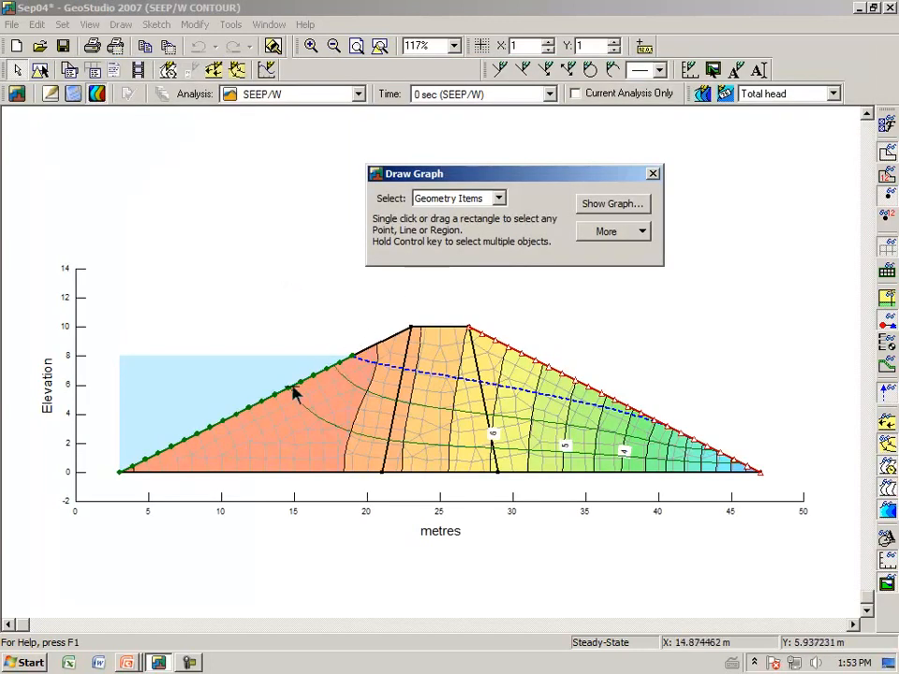
click(265, 412)
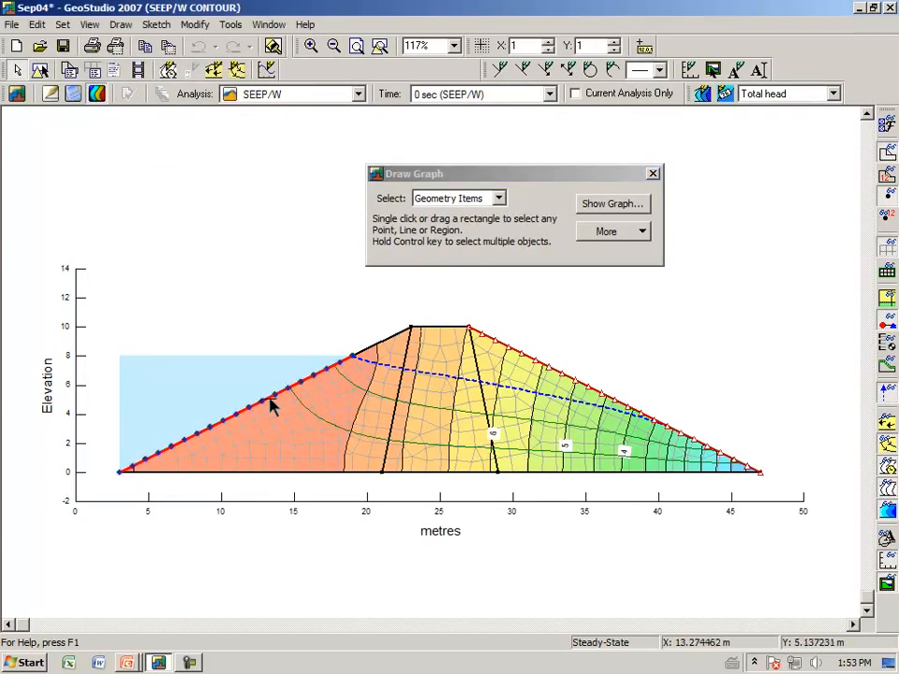
click(613, 203)
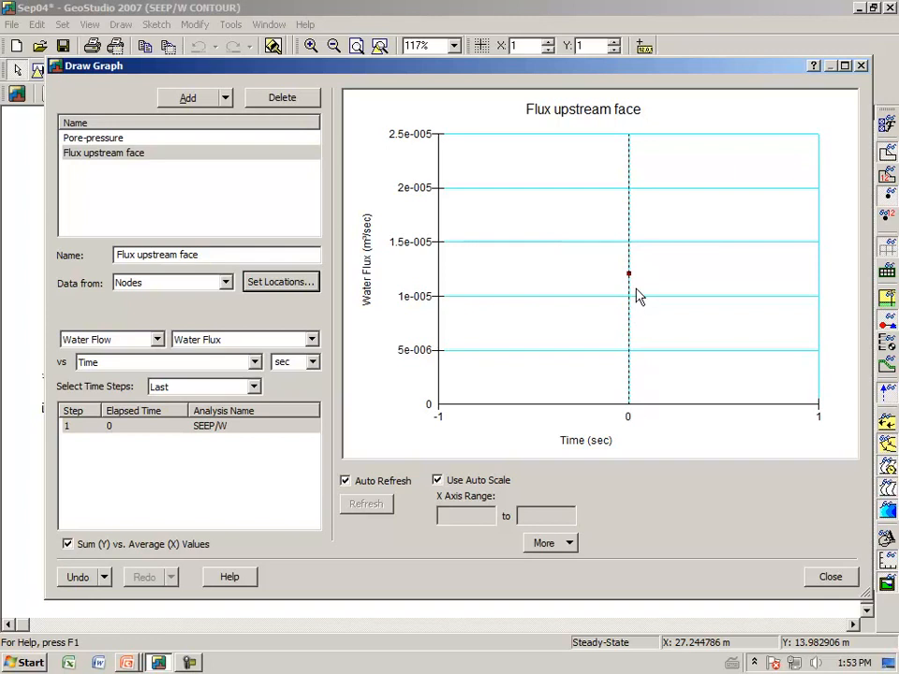
mouse_move(632, 280)
click(831, 578)
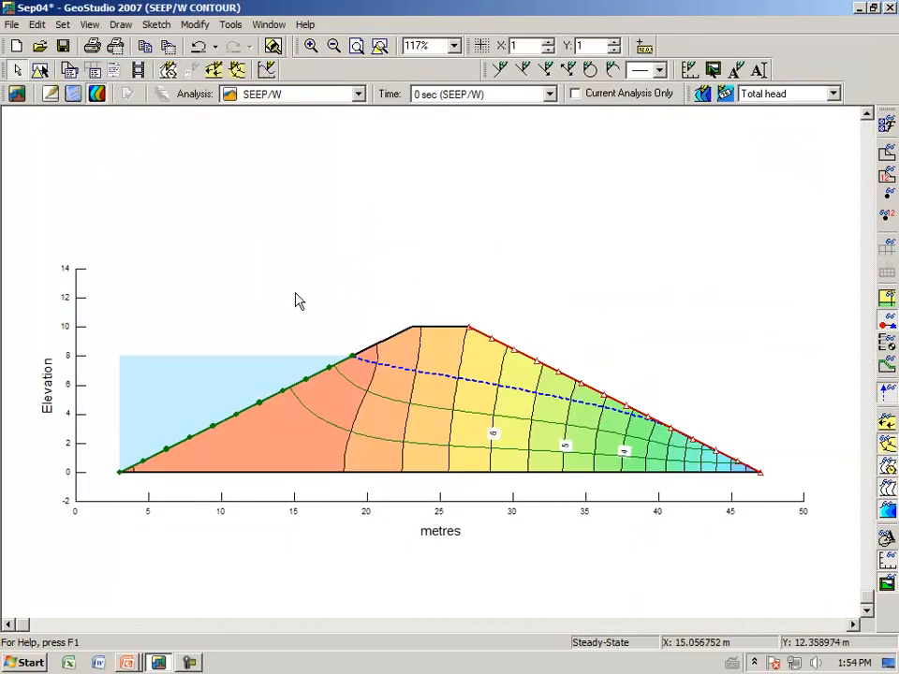
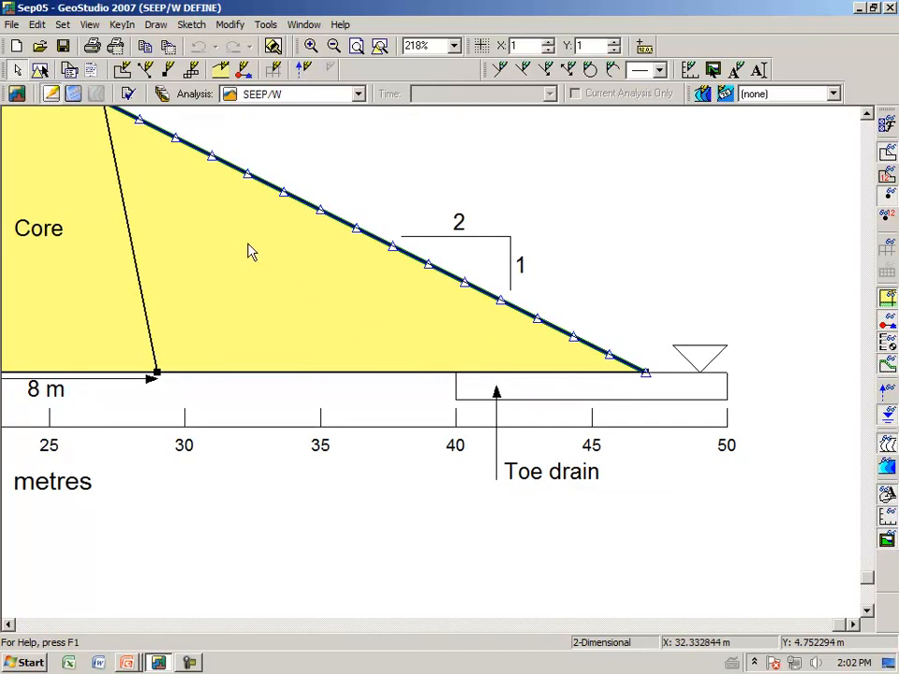
- Remove the hydraulic boundary condition from the dam's downstream slope line
click(156, 25)
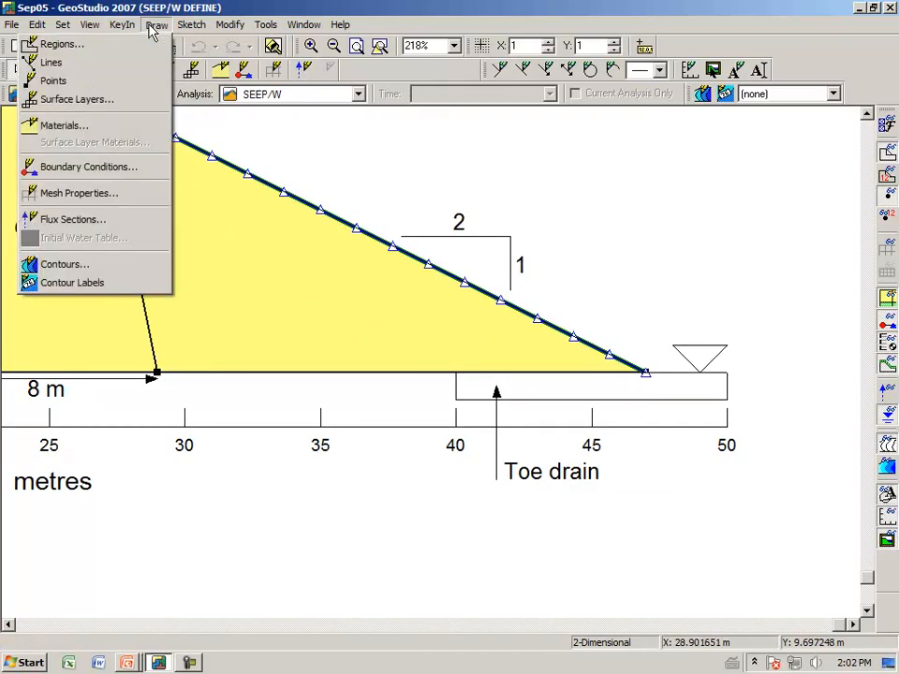
click(105, 168)
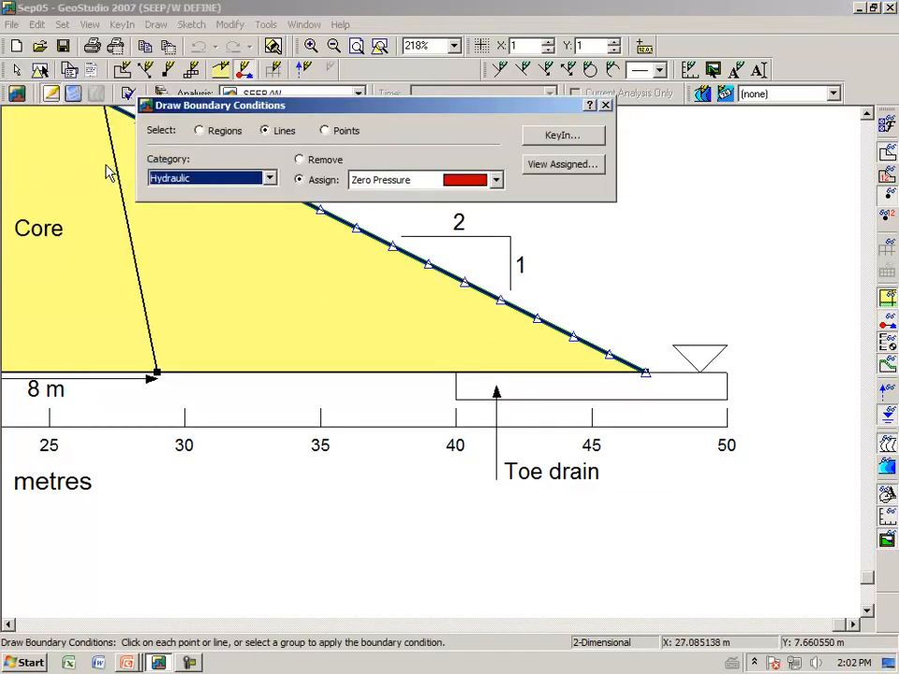
click(299, 160)
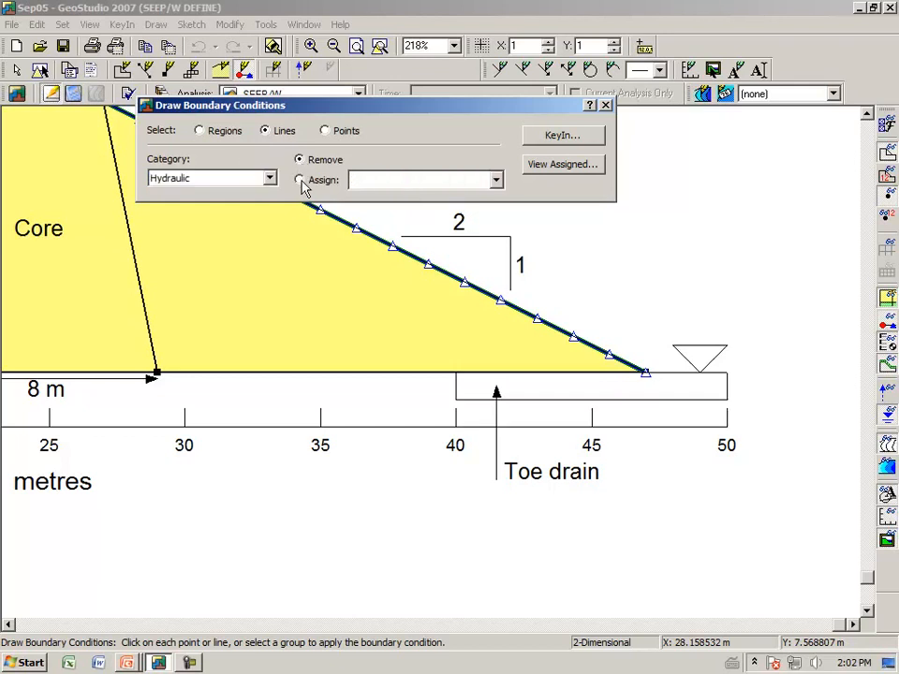
click(379, 244)
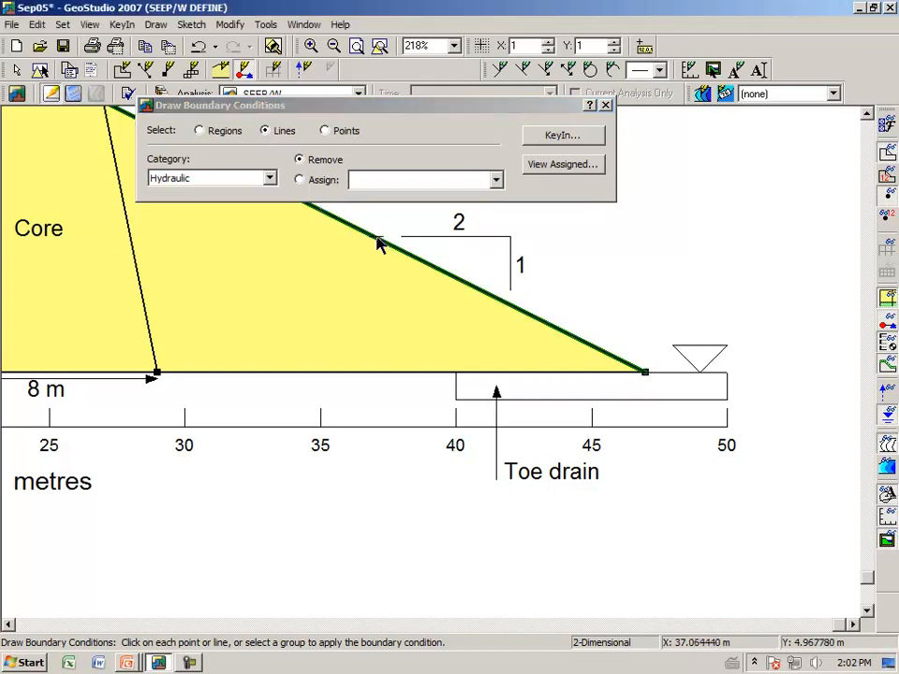
click(605, 105)
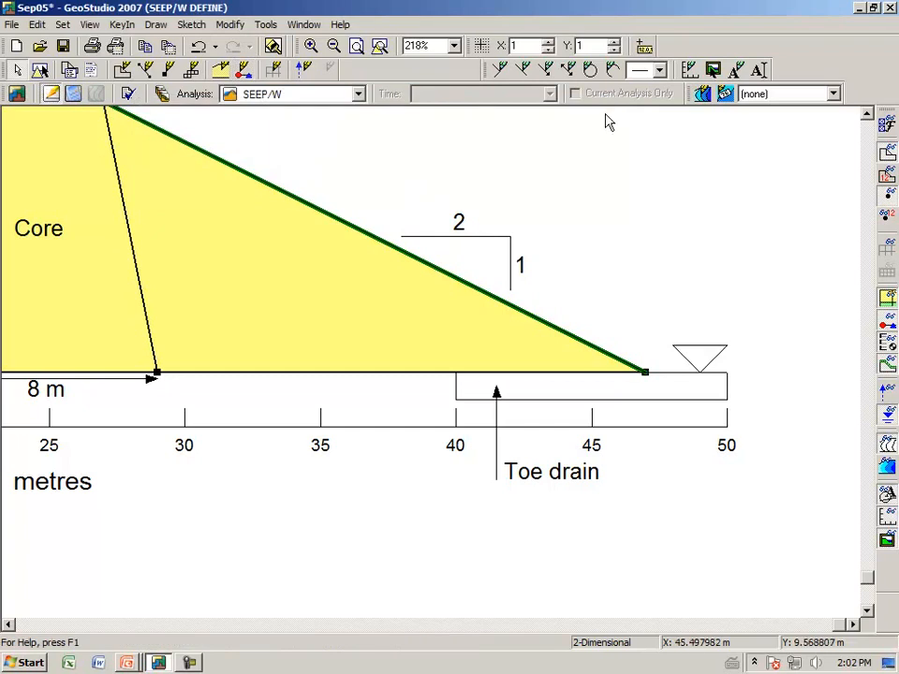
- Hide the ground surface line in the view preferences
click(887, 127)
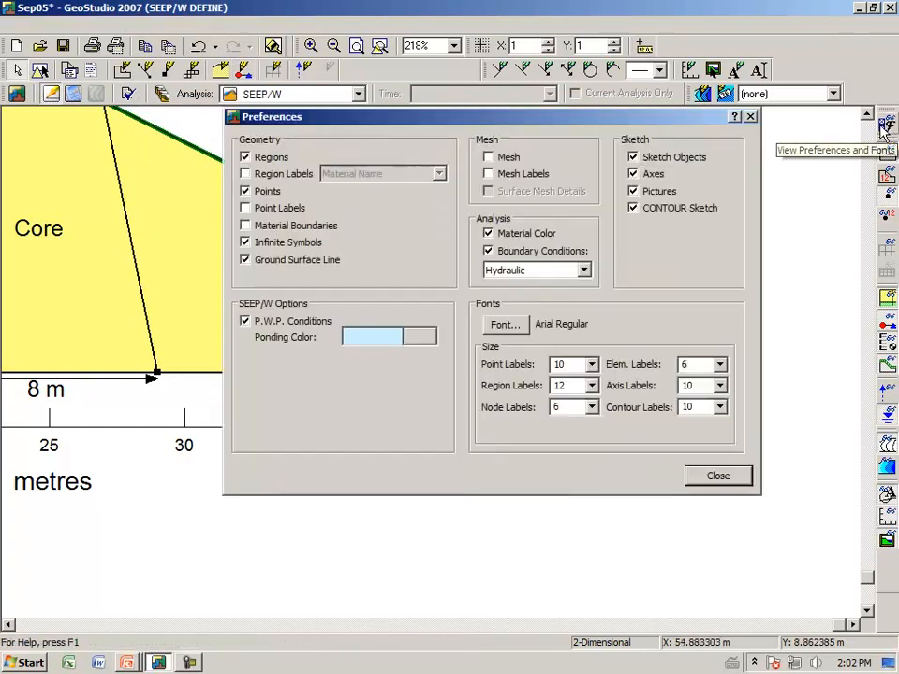
click(247, 259)
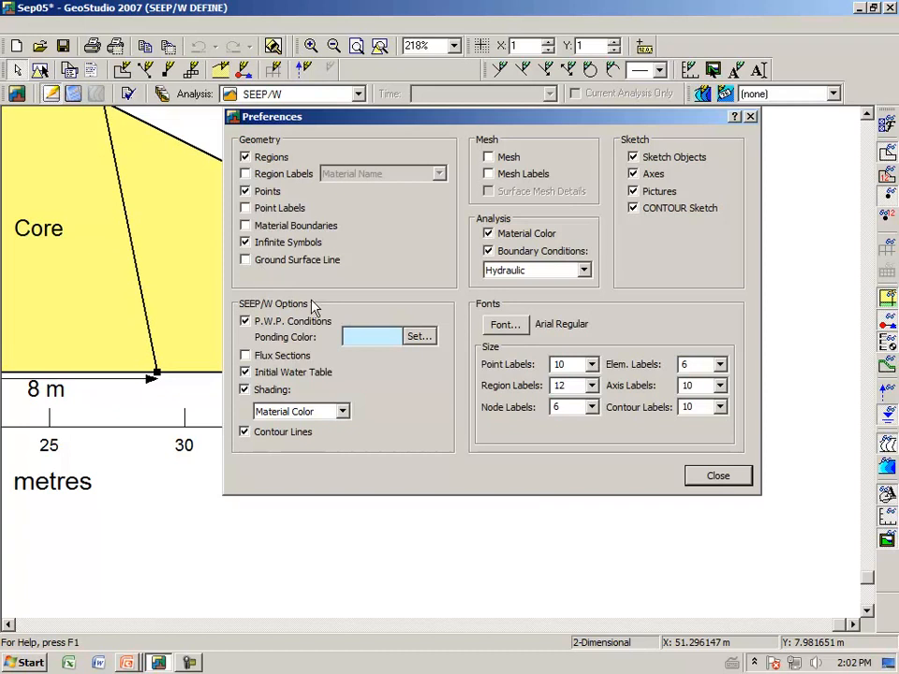
click(717, 476)
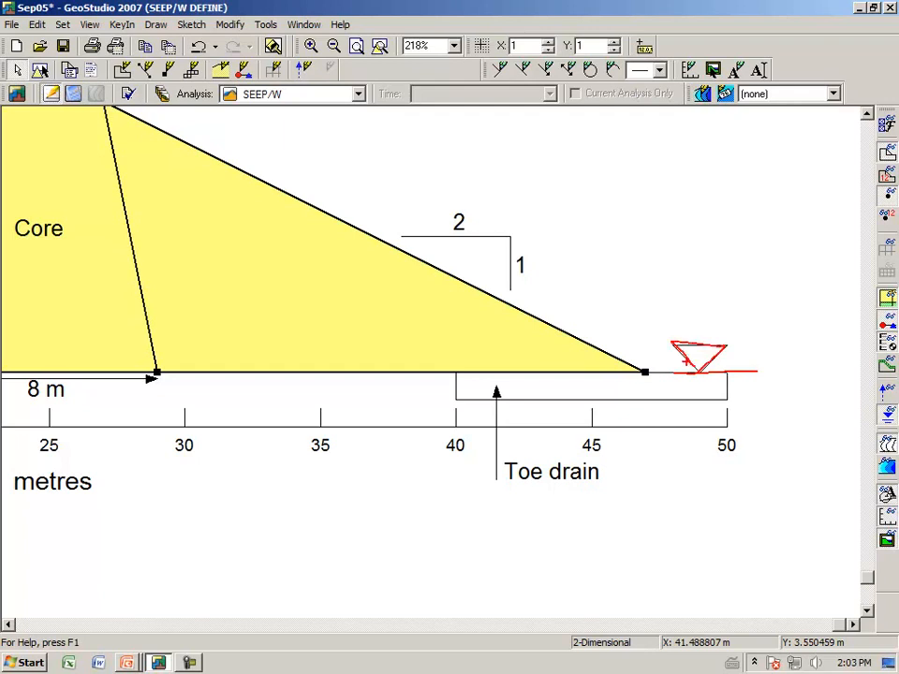
mouse_move(633, 386)
mouse_down()
mouse_move(641, 432)
mouse_move(673, 501)
mouse_up()
mouse_move(693, 477)
mouse_down()
mouse_move(704, 465)
mouse_move(791, 480)
mouse_up()
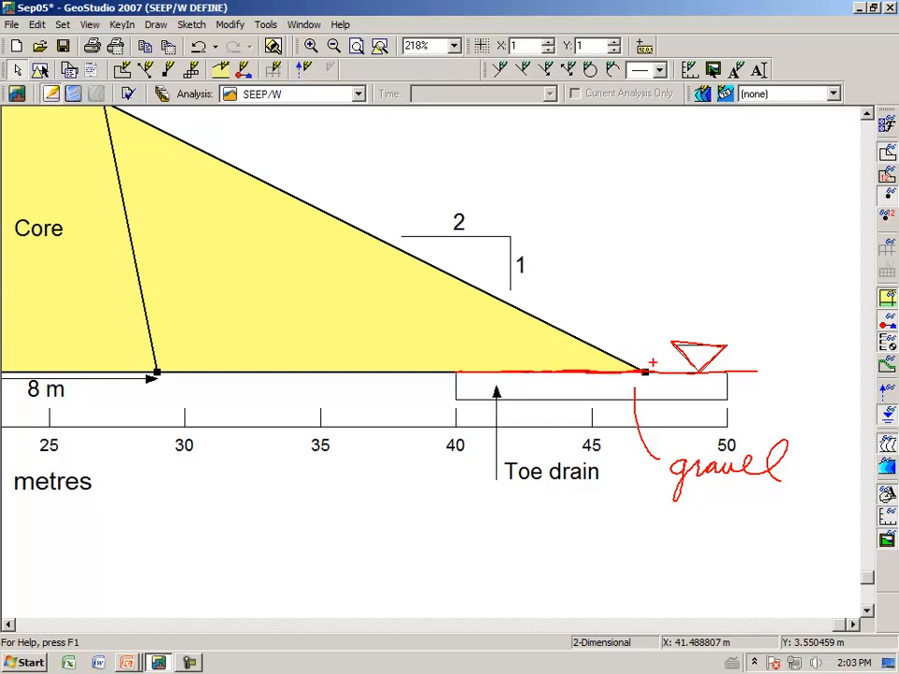
mouse_move(518, 367)
mouse_down()
mouse_move(591, 283)
mouse_move(608, 301)
mouse_move(632, 255)
mouse_up()
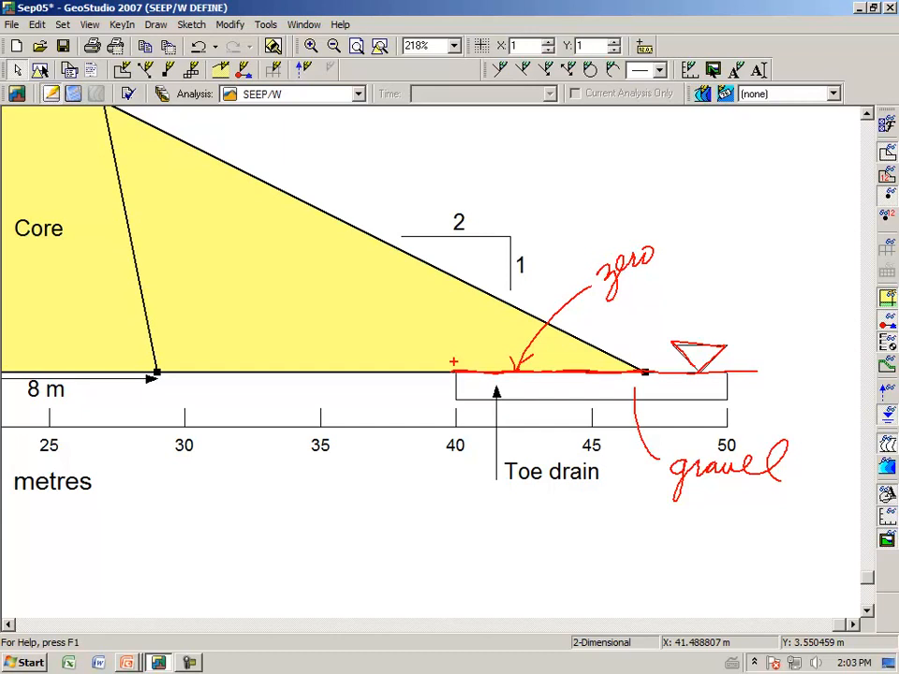
key(Escape)
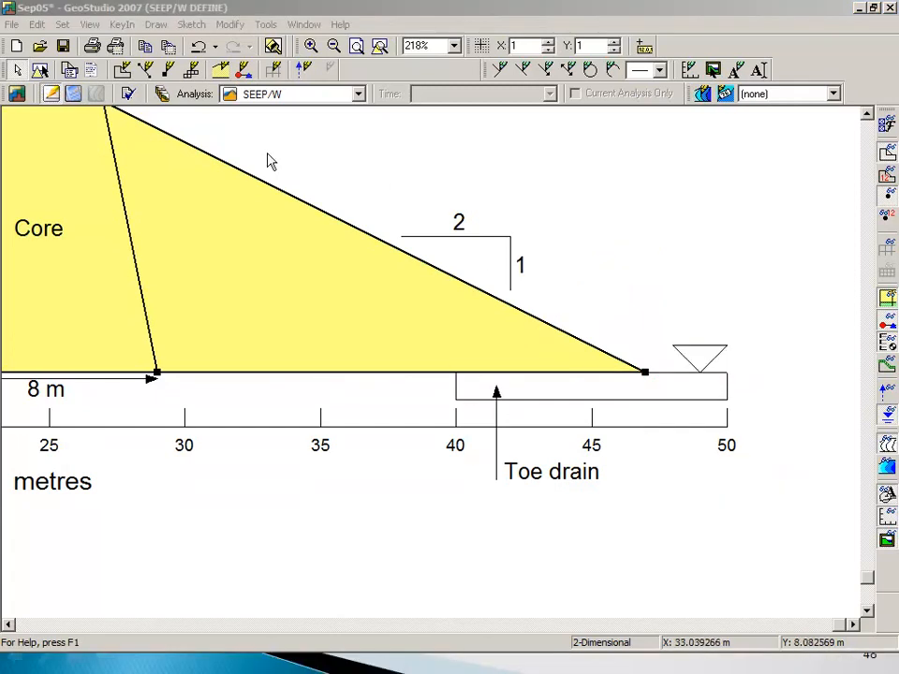
- Try to assign the Zero Pressure hydraulic boundary condition to the whole base line of the downstream shell
click(156, 25)
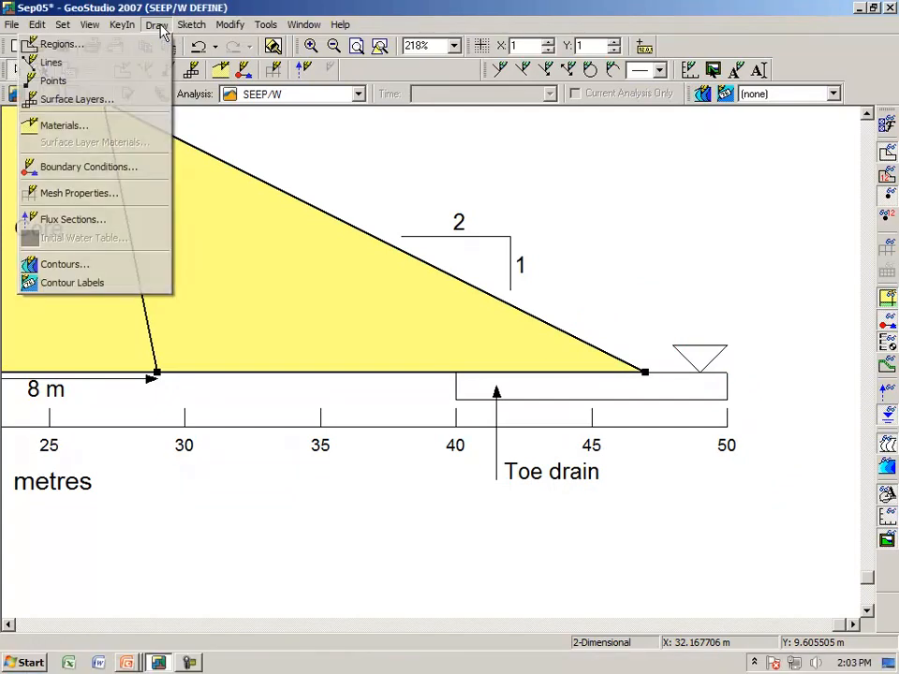
click(93, 167)
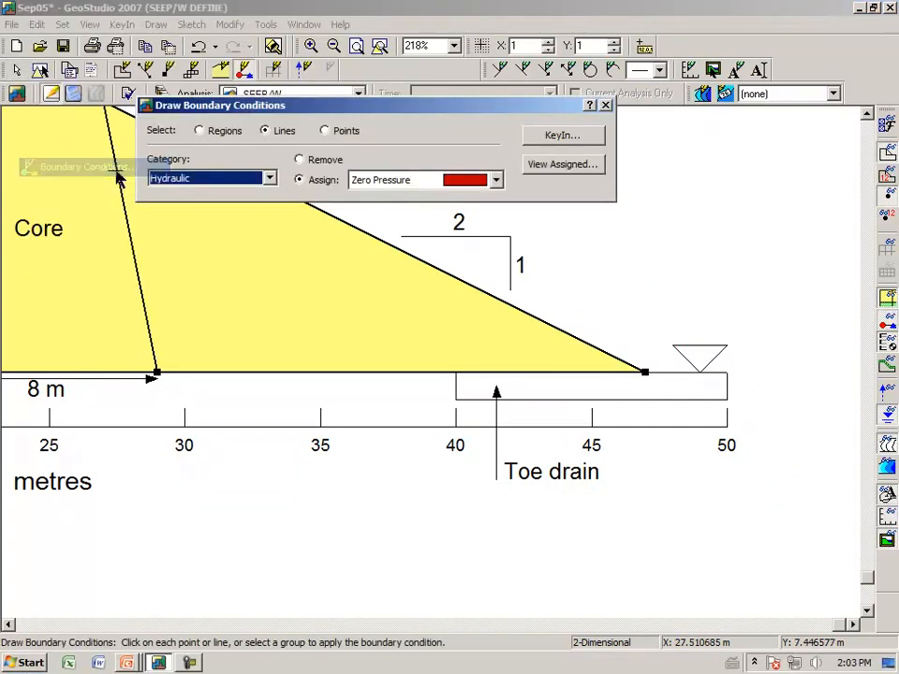
click(497, 181)
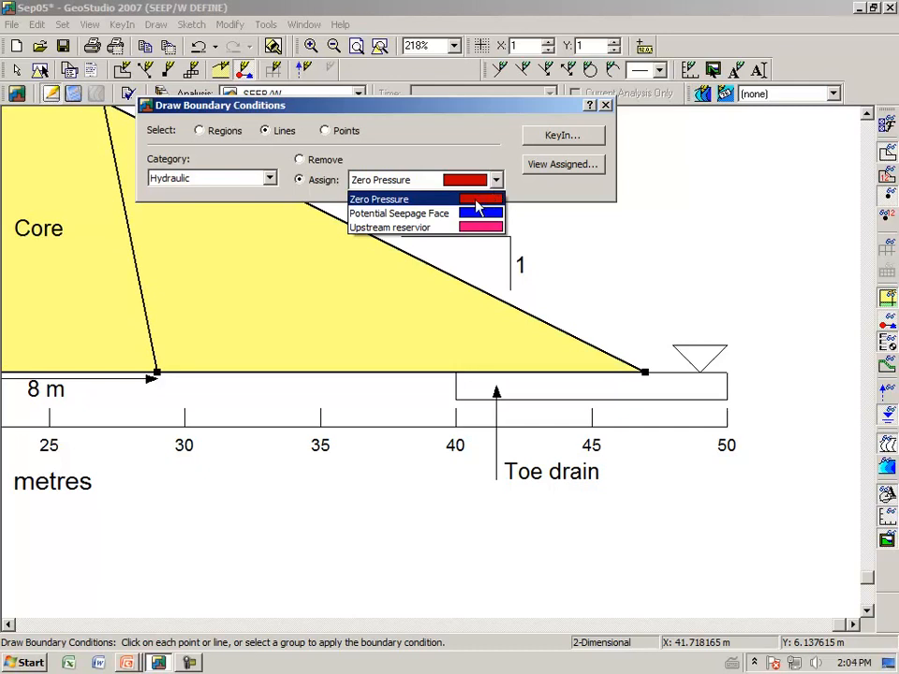
click(479, 204)
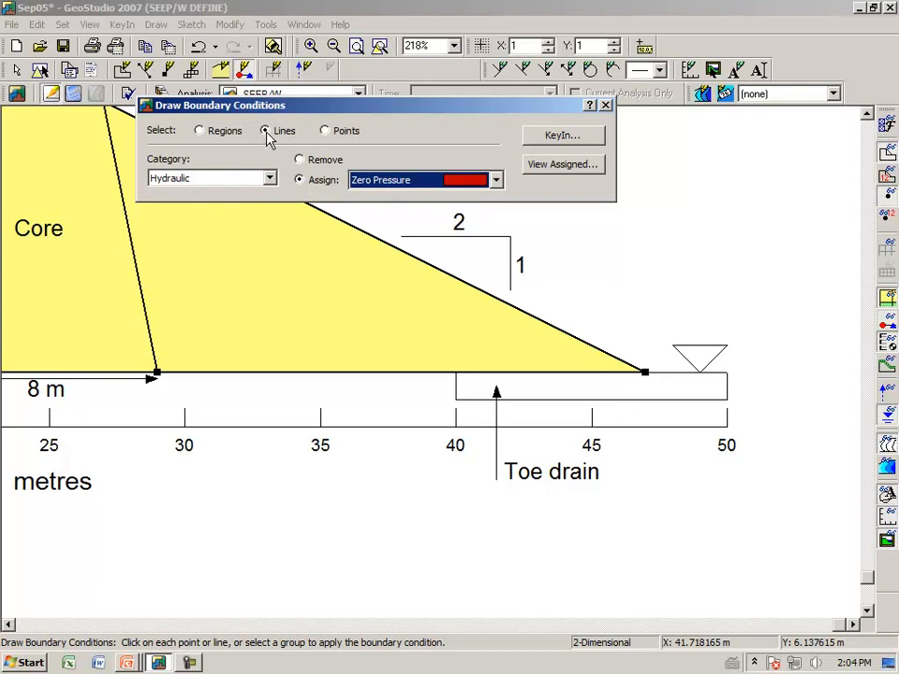
click(521, 373)
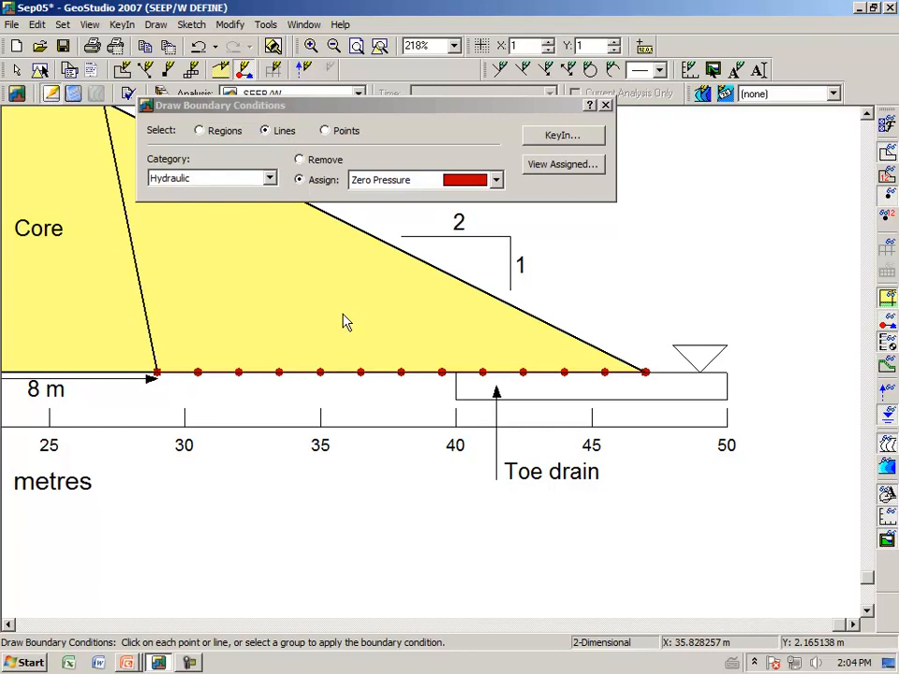
- Remove the Zero Pressure condition from the downstream shell's base line
click(316, 163)
click(389, 373)
click(606, 105)
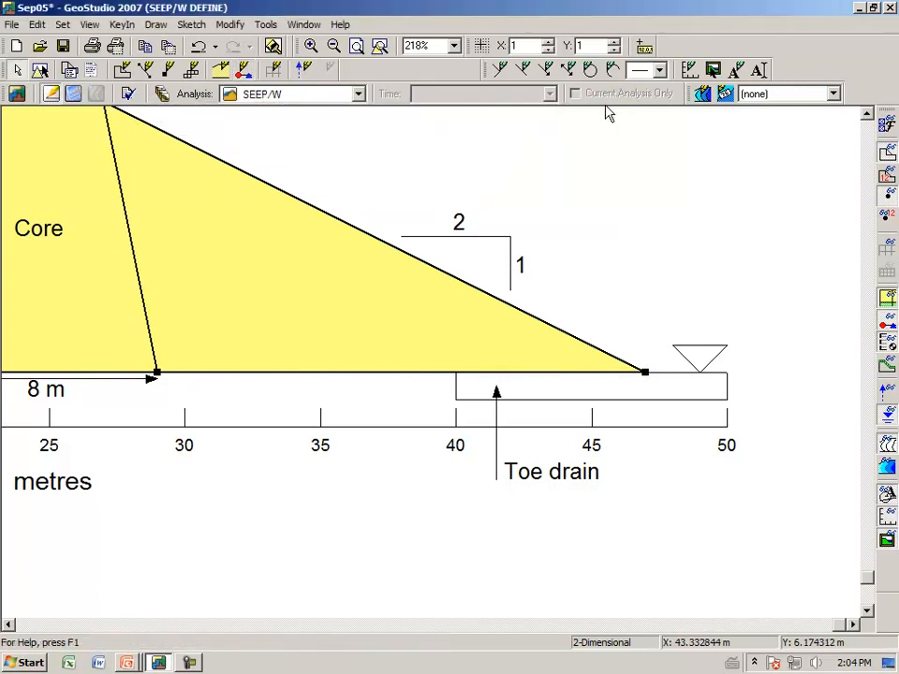
- Turn on the grid and draw a point on the dam's base at X 40 m, Y 0 m, where the toe drain starts
click(479, 47)
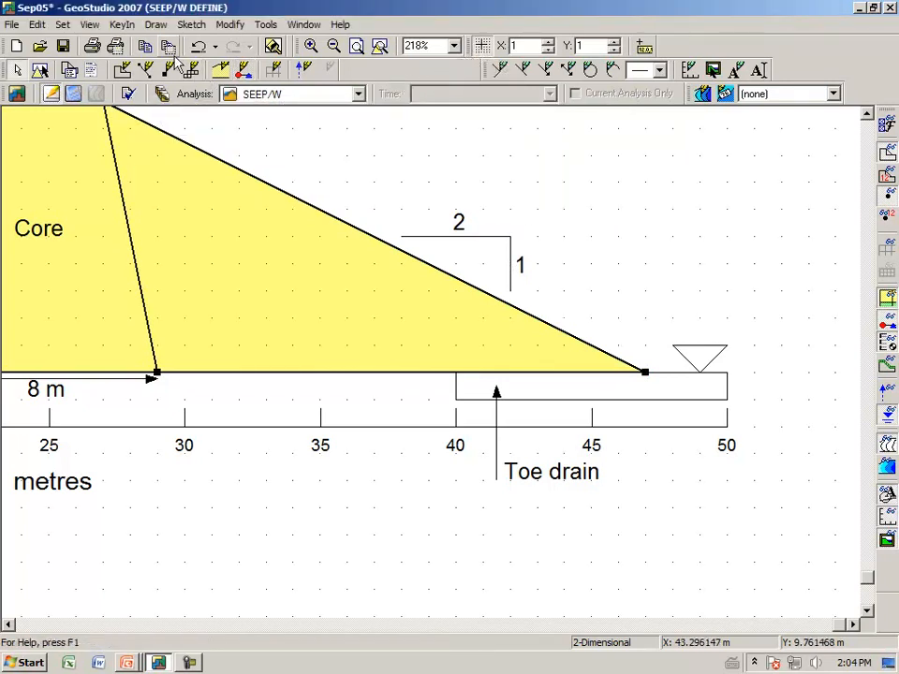
click(152, 27)
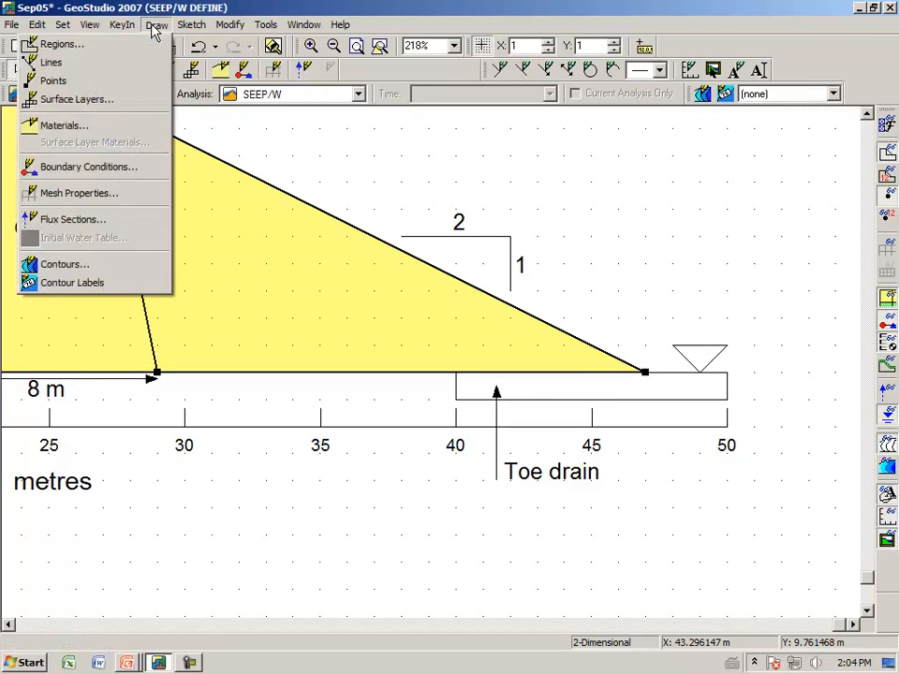
click(137, 82)
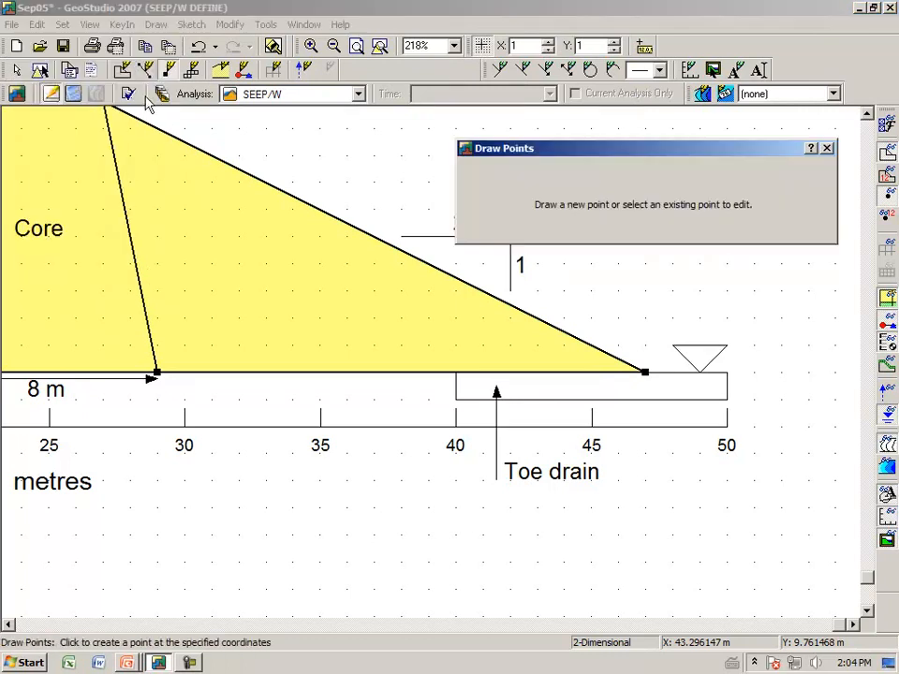
click(456, 371)
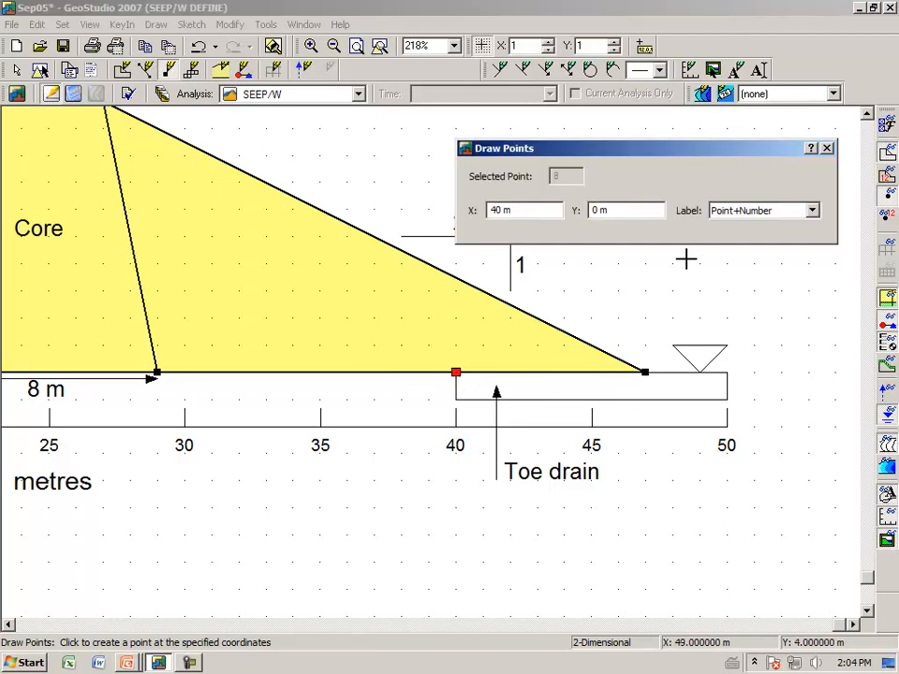
click(827, 149)
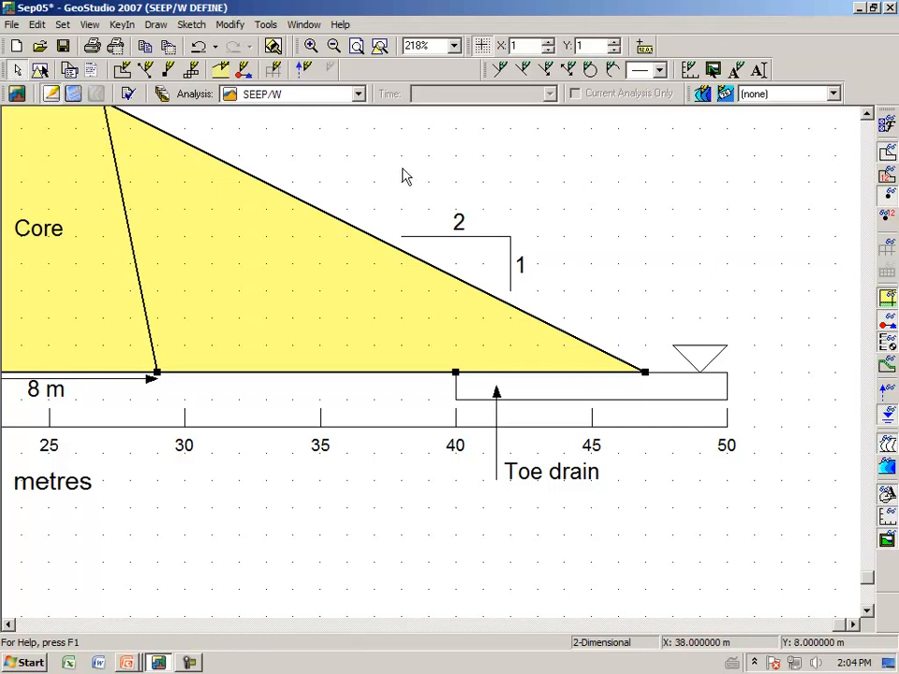
- Assign the Zero Pressure hydraulic boundary condition to the base line above the toe drain, from the 40 m point to the downstream toe
click(153, 25)
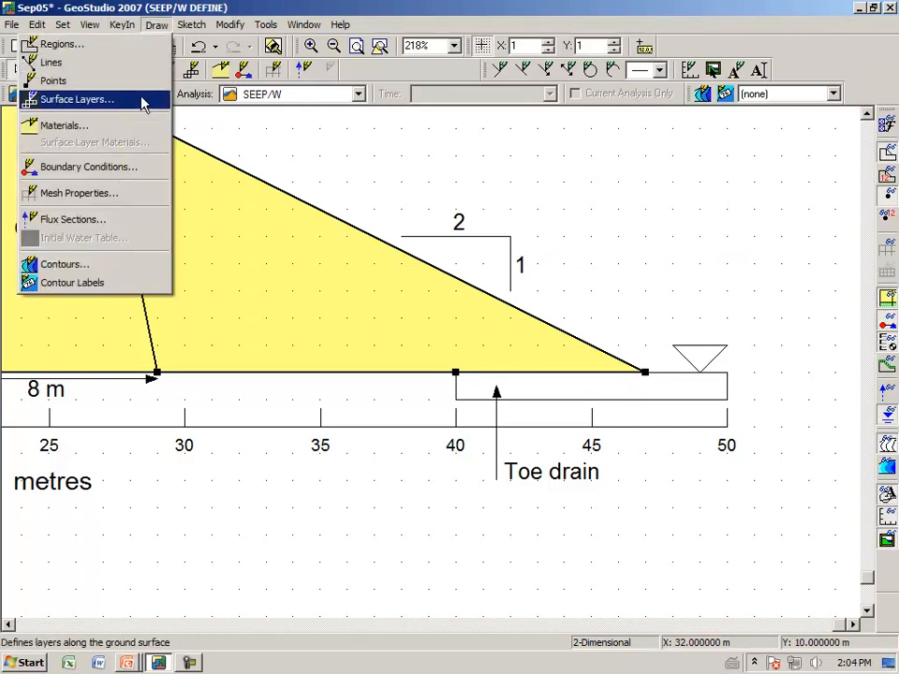
click(143, 169)
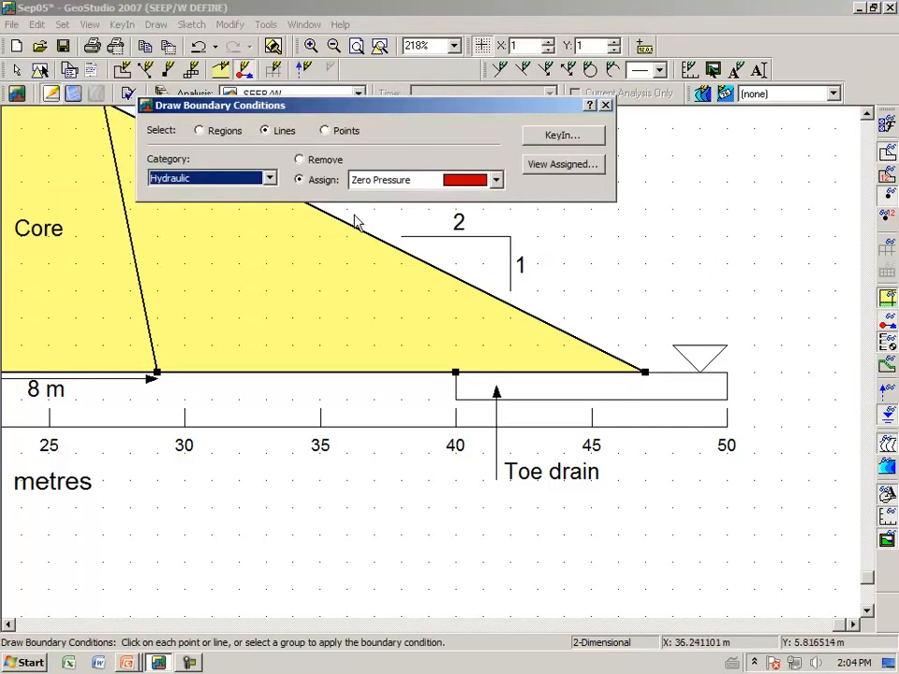
click(541, 374)
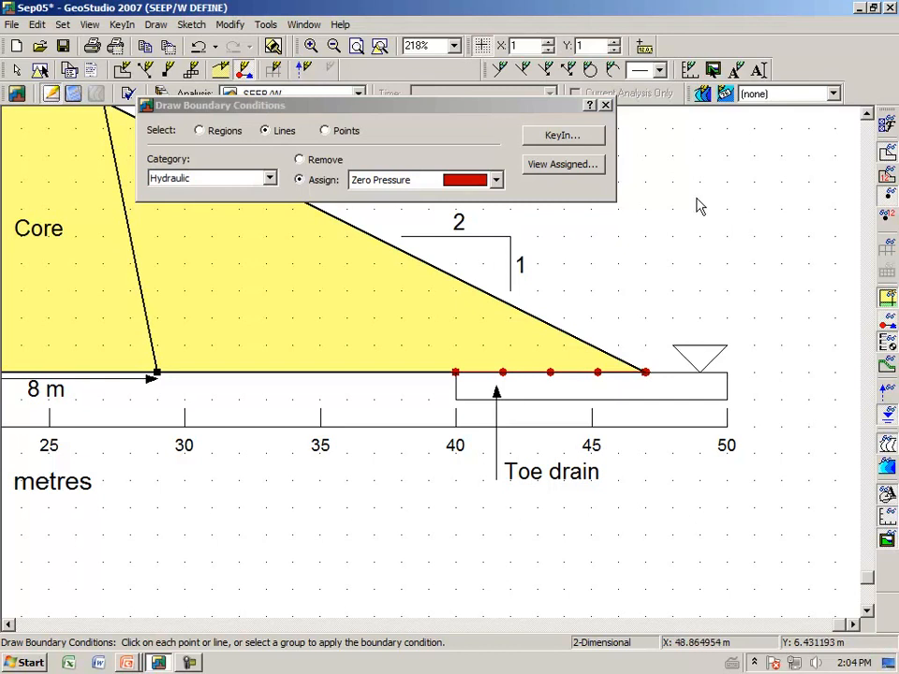
click(606, 106)
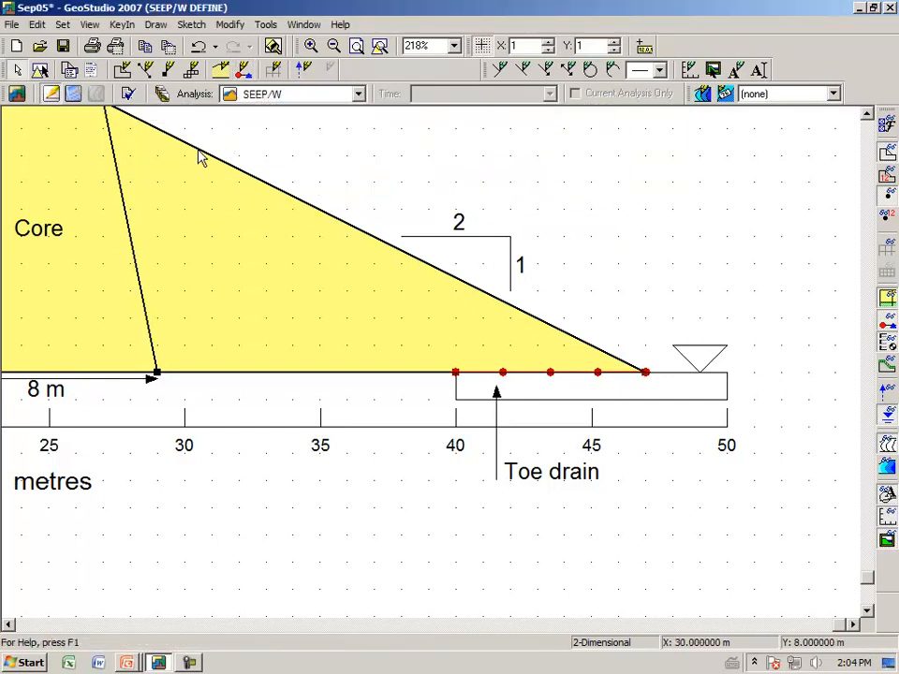
click(379, 47)
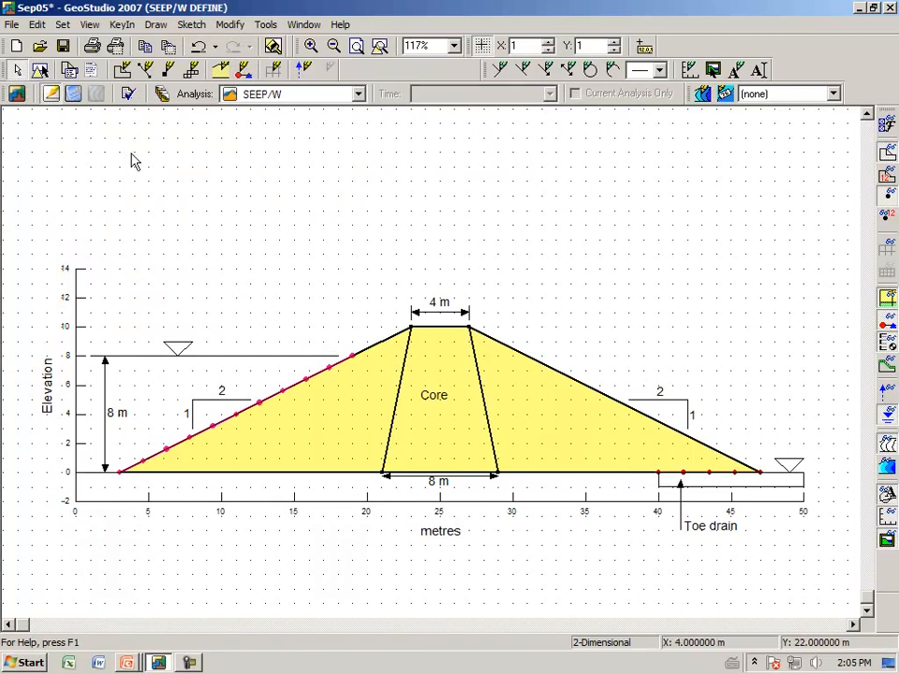
- Verify the model data and solve the SEEP/W analysis with the zero-pressure toe drain condition
click(128, 94)
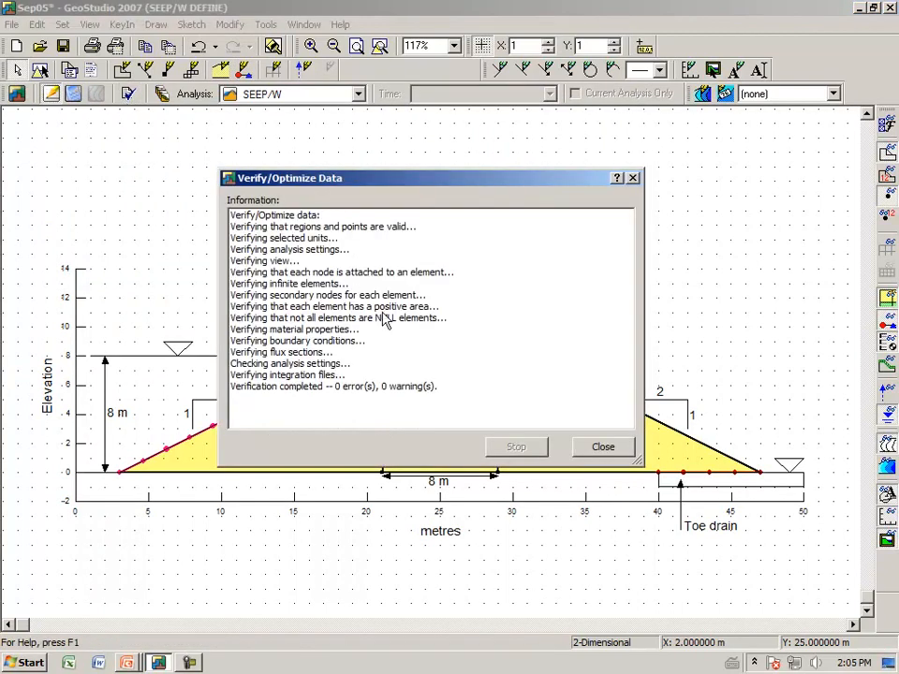
click(603, 448)
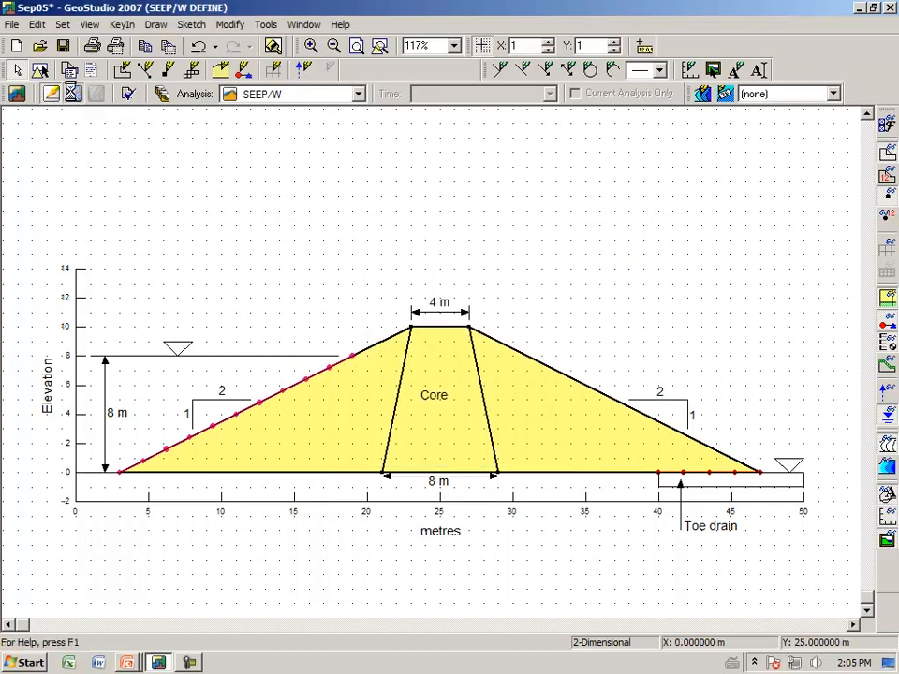
click(73, 94)
click(645, 427)
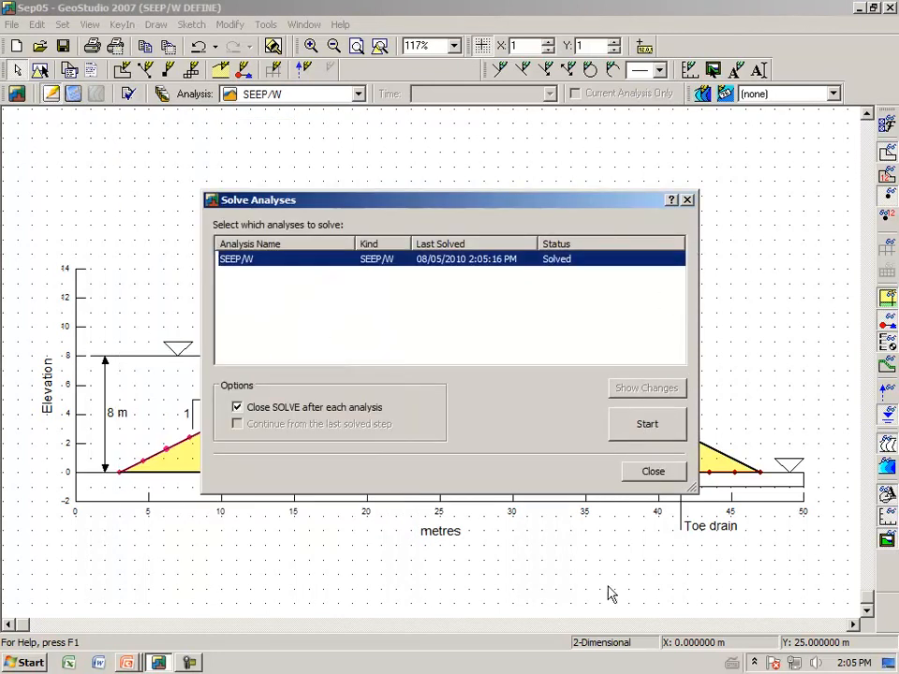
click(649, 474)
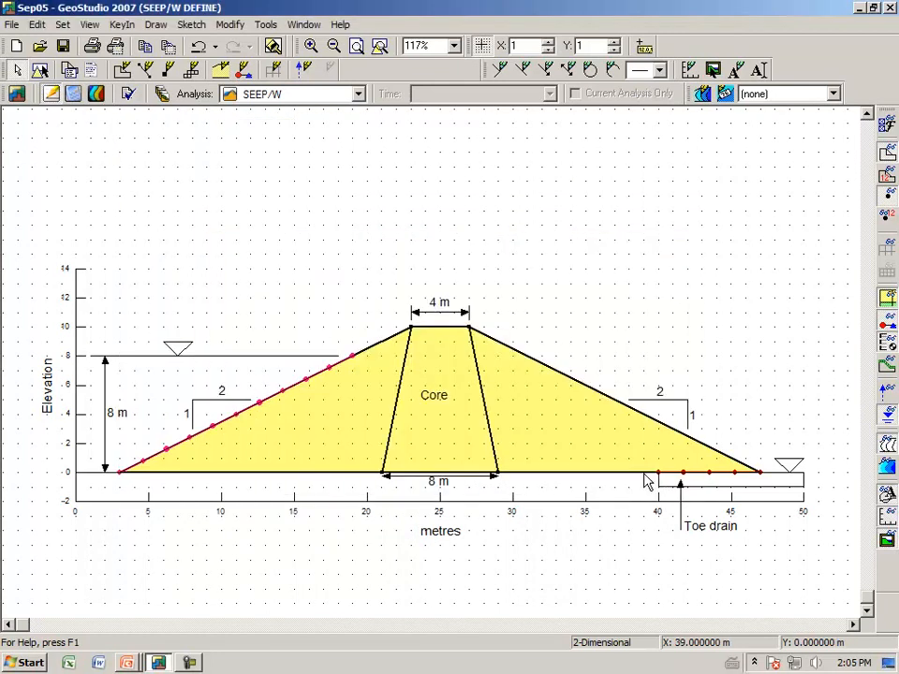
- Display the contour results, focus on the dam's core and downstream toe drain, and show the flow vectors
click(98, 95)
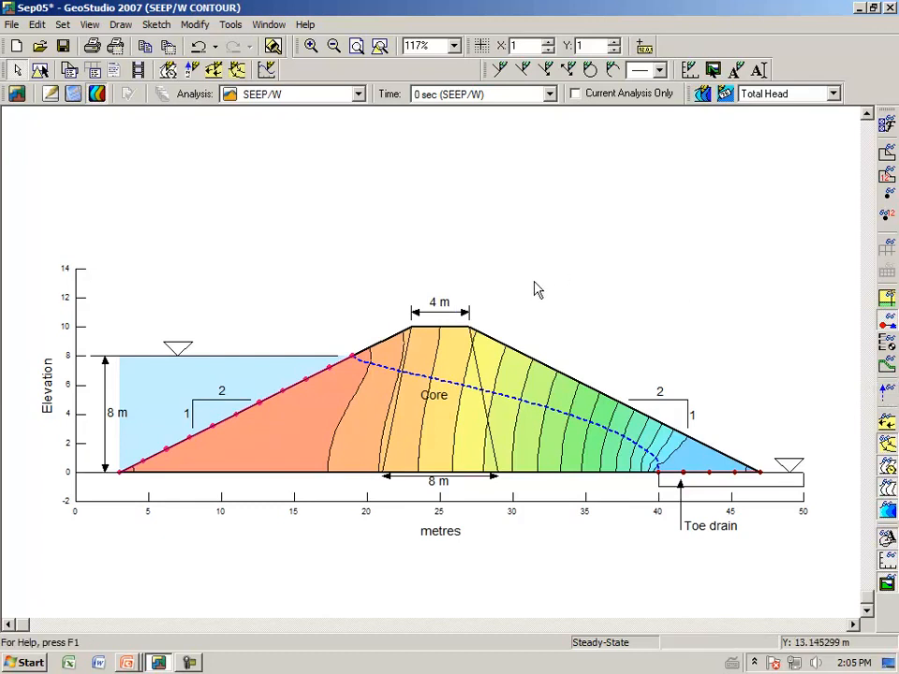
click(311, 45)
drag(296, 302, 727, 548)
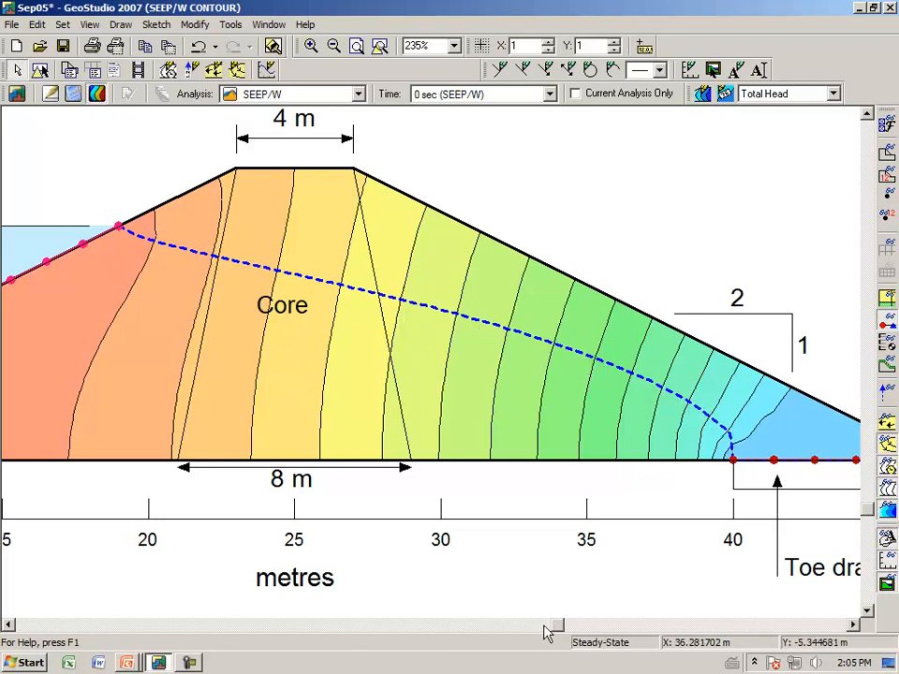
drag(558, 630, 628, 626)
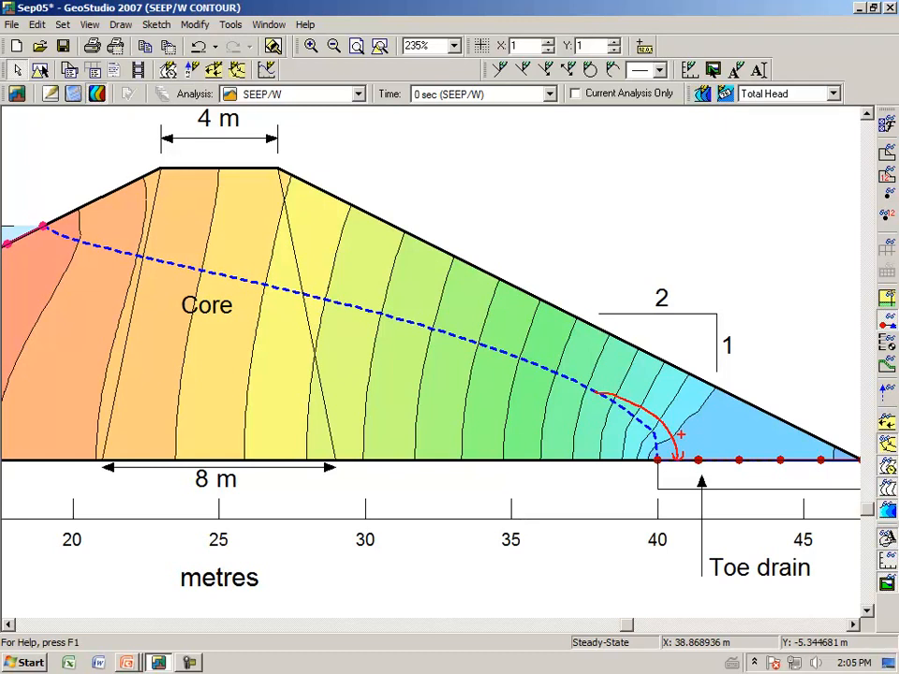
key(Escape)
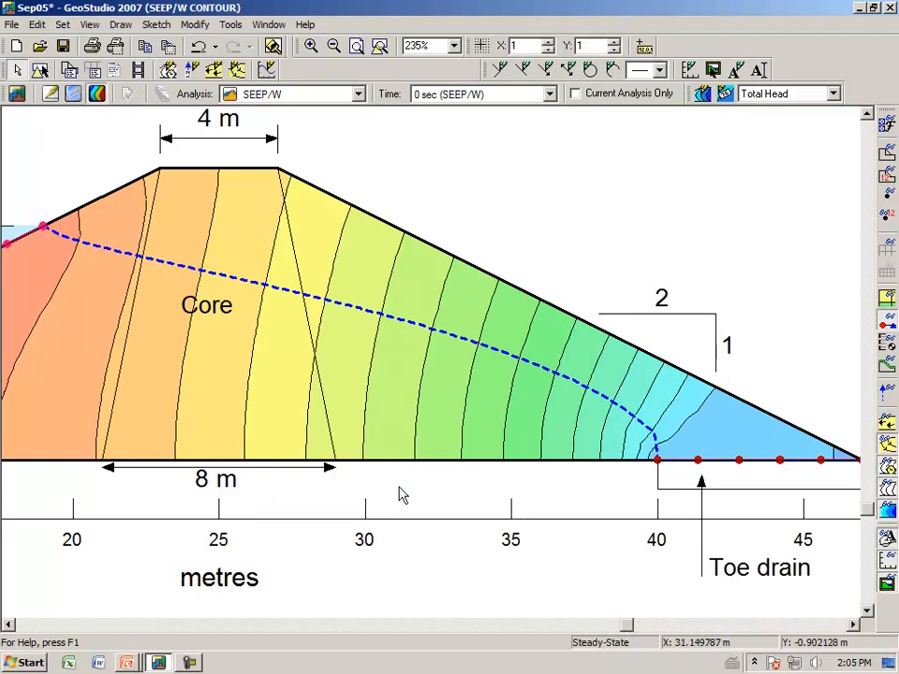
click(886, 426)
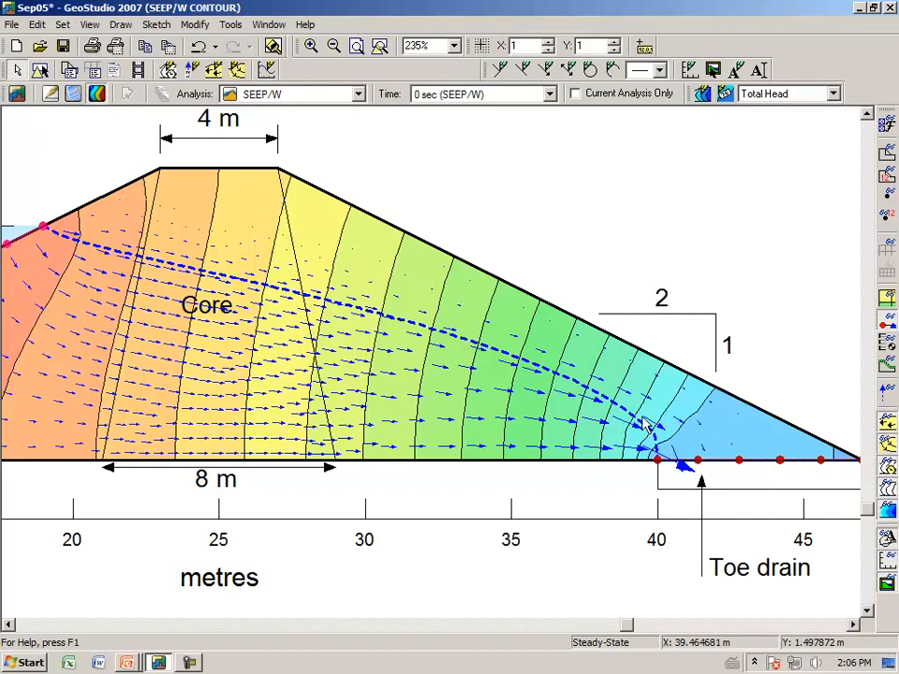
drag(620, 387, 663, 412)
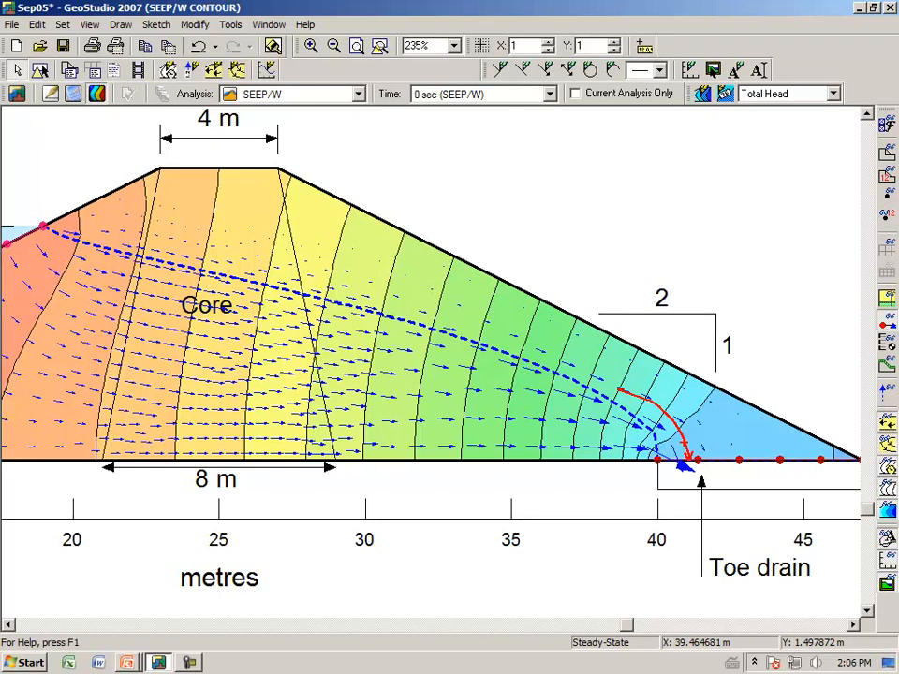
mouse_move(575, 380)
mouse_down()
mouse_move(634, 282)
mouse_move(642, 297)
mouse_move(634, 292)
mouse_up()
drag(575, 383, 594, 367)
mouse_move(641, 417)
mouse_down()
mouse_move(704, 420)
mouse_move(707, 441)
mouse_move(768, 420)
mouse_up()
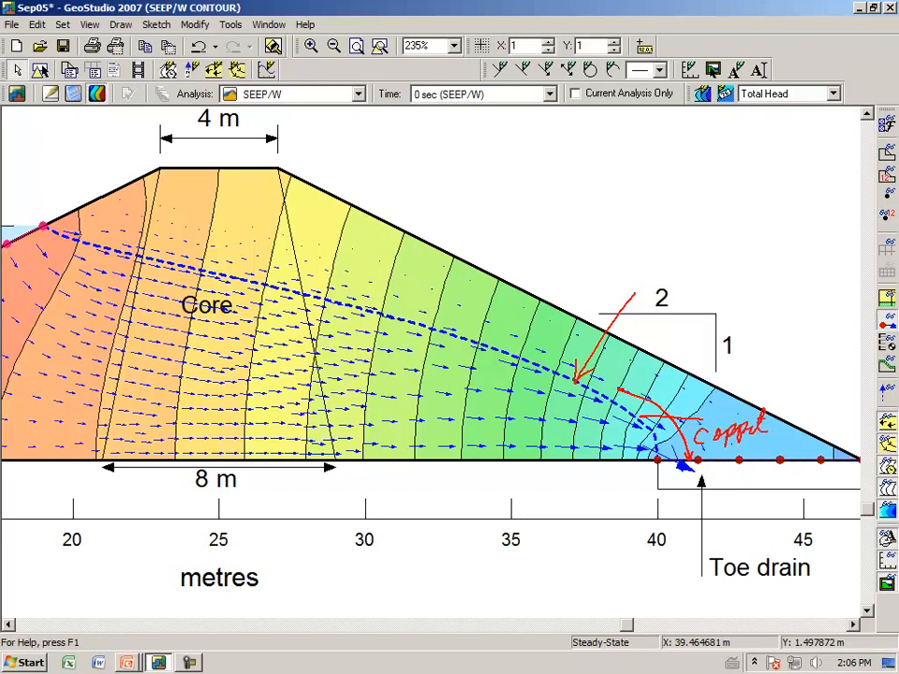
drag(697, 432, 766, 423)
mouse_move(717, 392)
mouse_down()
mouse_move(704, 406)
mouse_move(789, 365)
mouse_move(798, 381)
mouse_move(813, 378)
mouse_move(799, 412)
mouse_move(795, 402)
mouse_move(779, 417)
mouse_move(833, 412)
mouse_up()
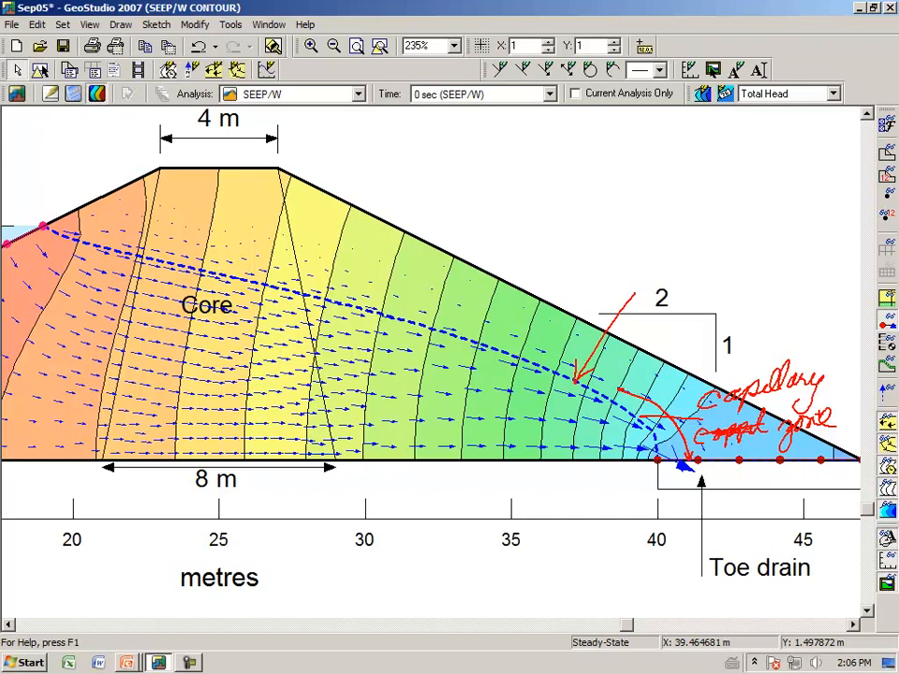
key(Escape)
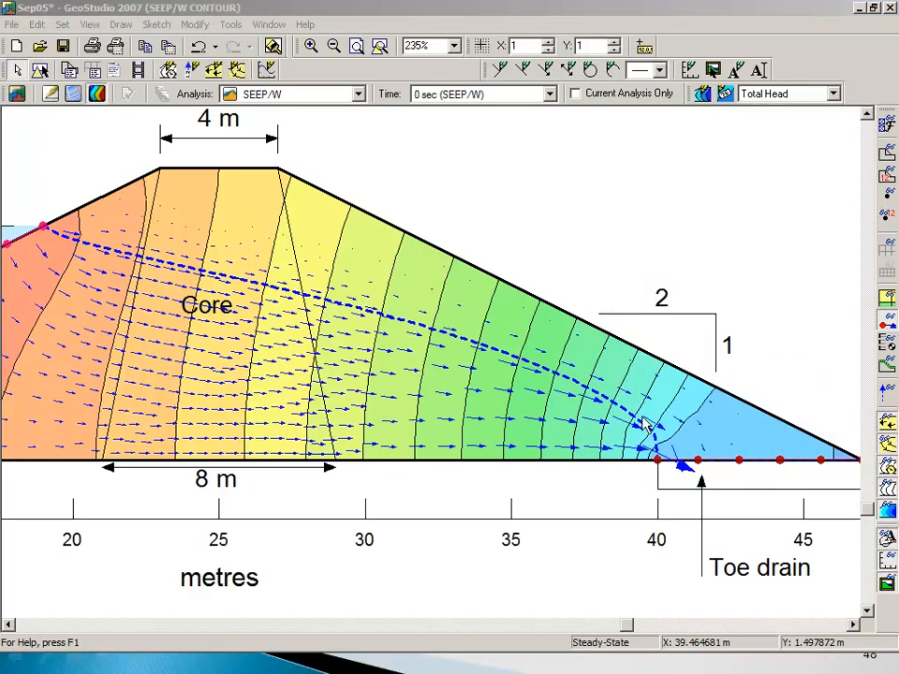
click(642, 418)
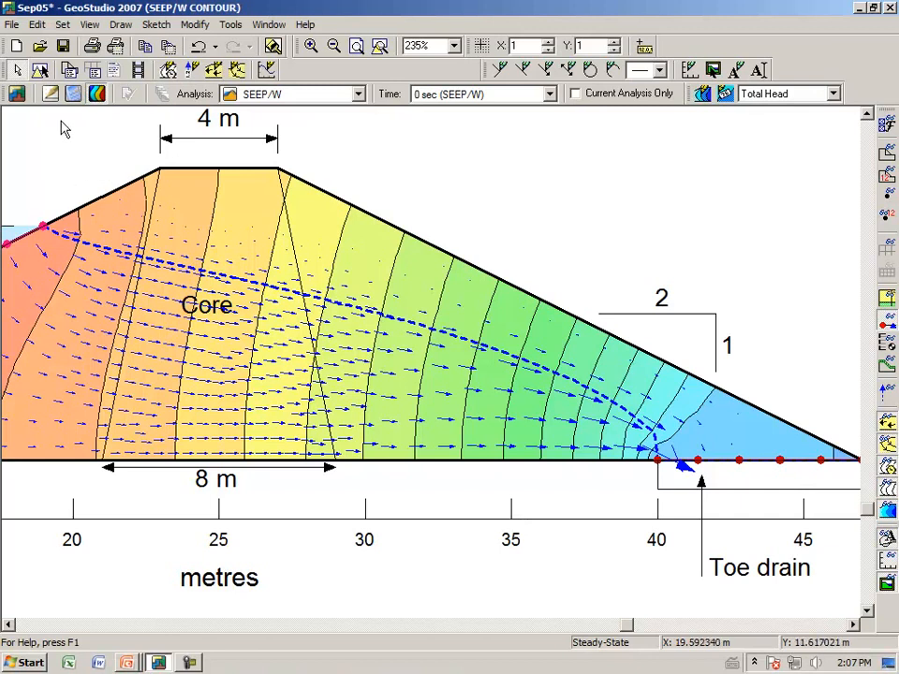
- Return to the model definition at the downstream toe and hide the boundary condition symbols
click(52, 95)
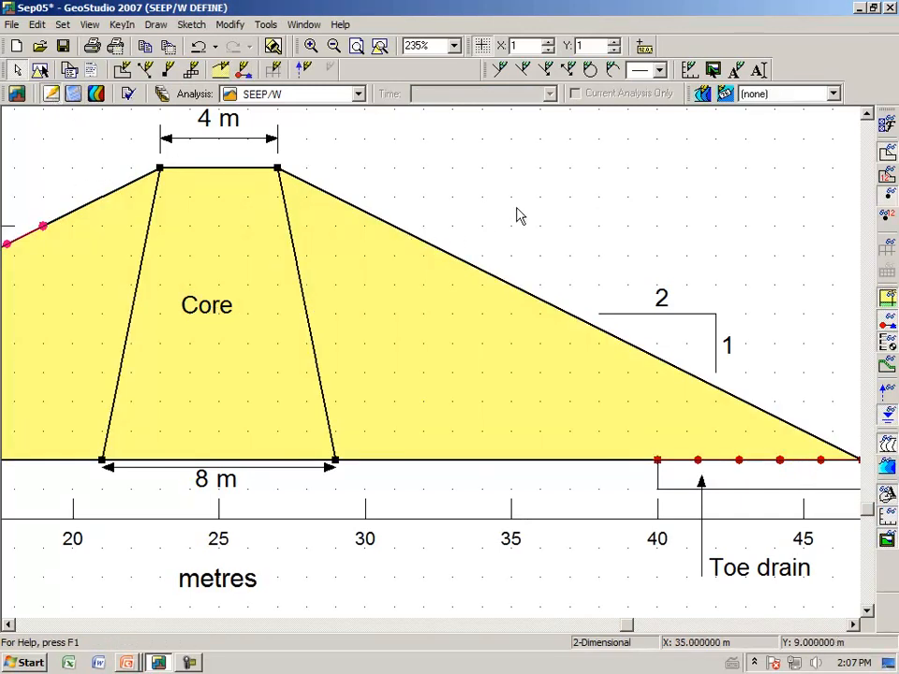
drag(627, 626, 732, 624)
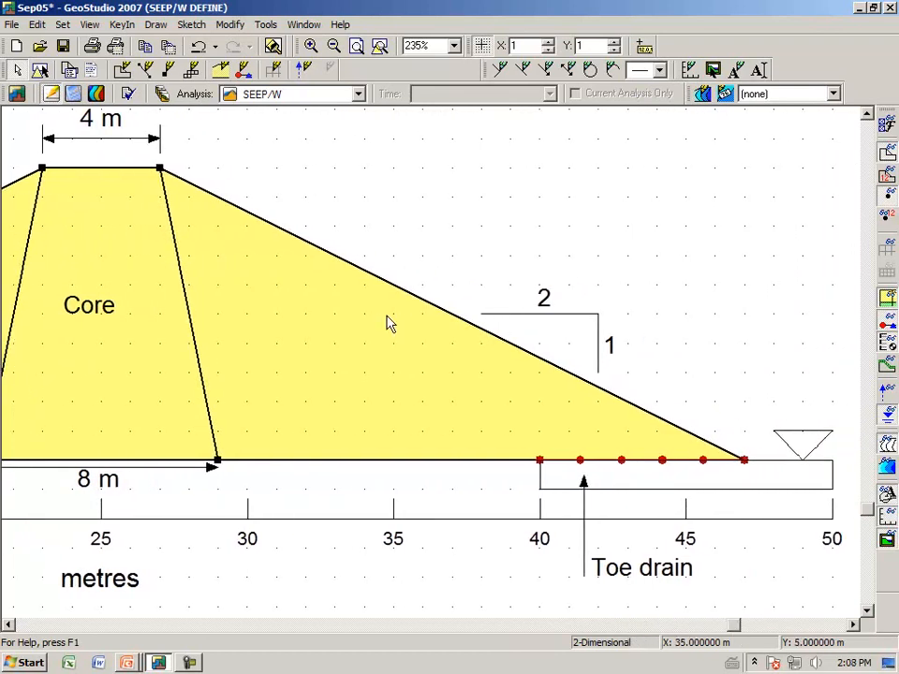
click(311, 44)
drag(489, 302, 868, 517)
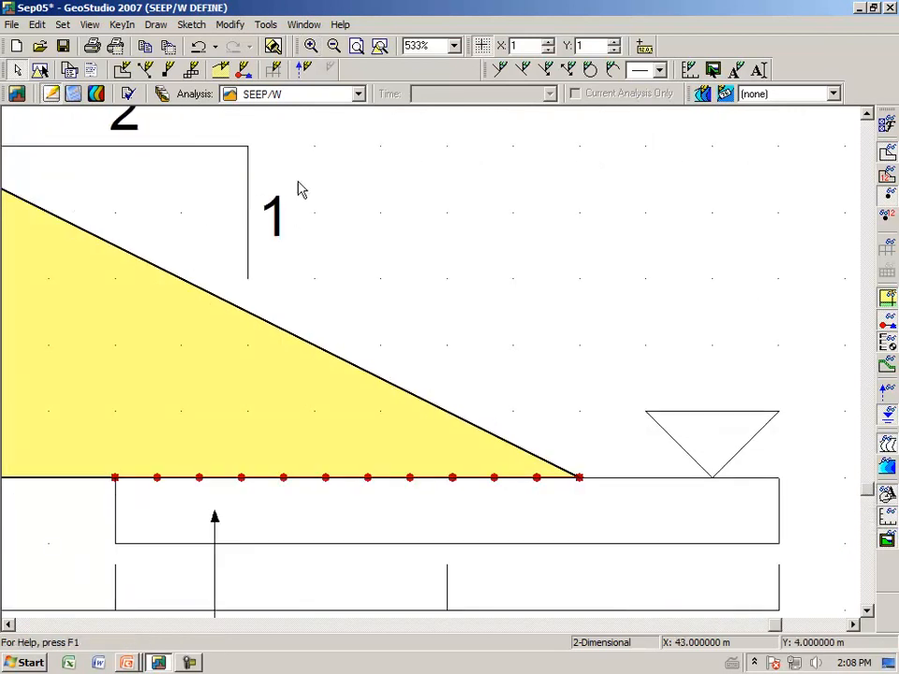
click(888, 327)
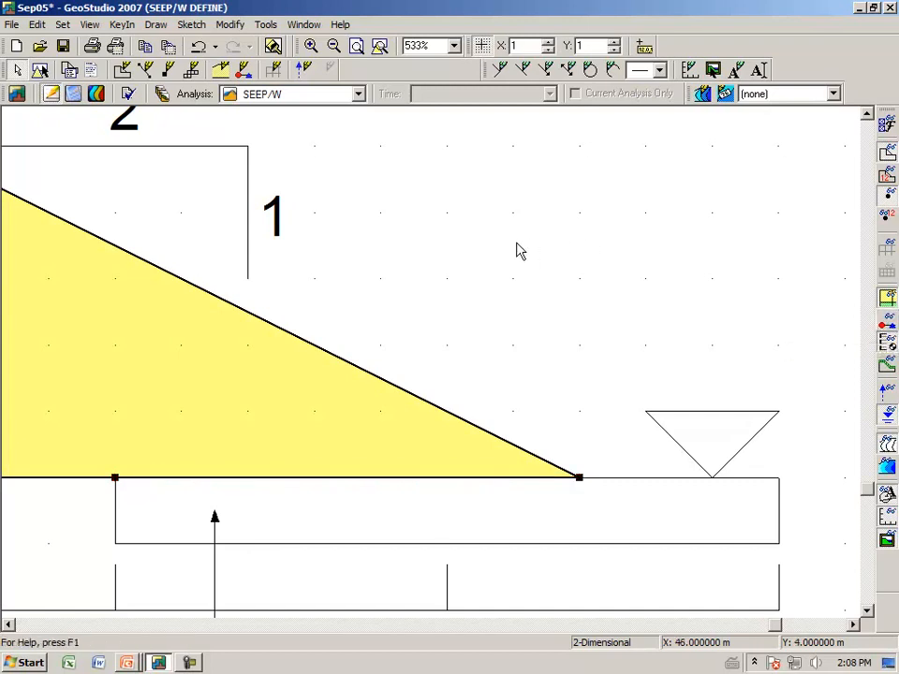
- Draw the toe drain region through (40, 0), (40, -1), (50, -1), (50, 0) and (47, 0), closing it at (40, 0)
click(159, 26)
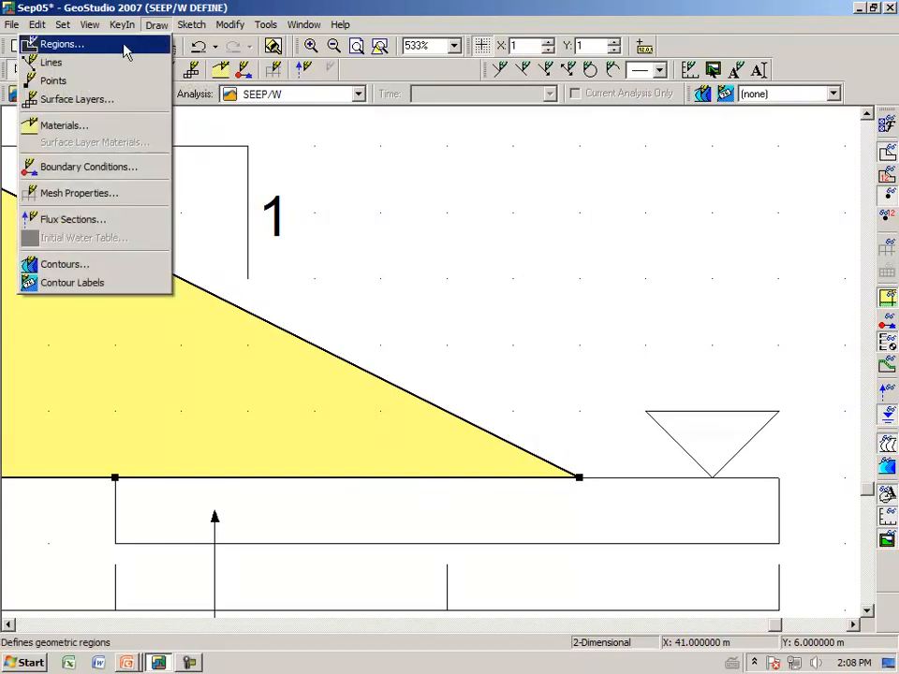
click(125, 44)
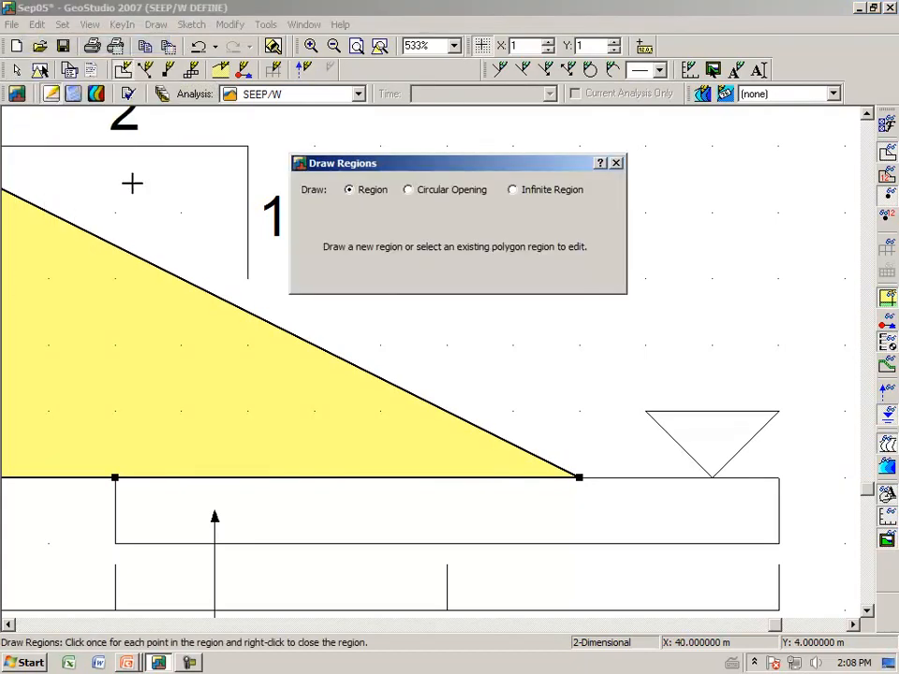
click(114, 478)
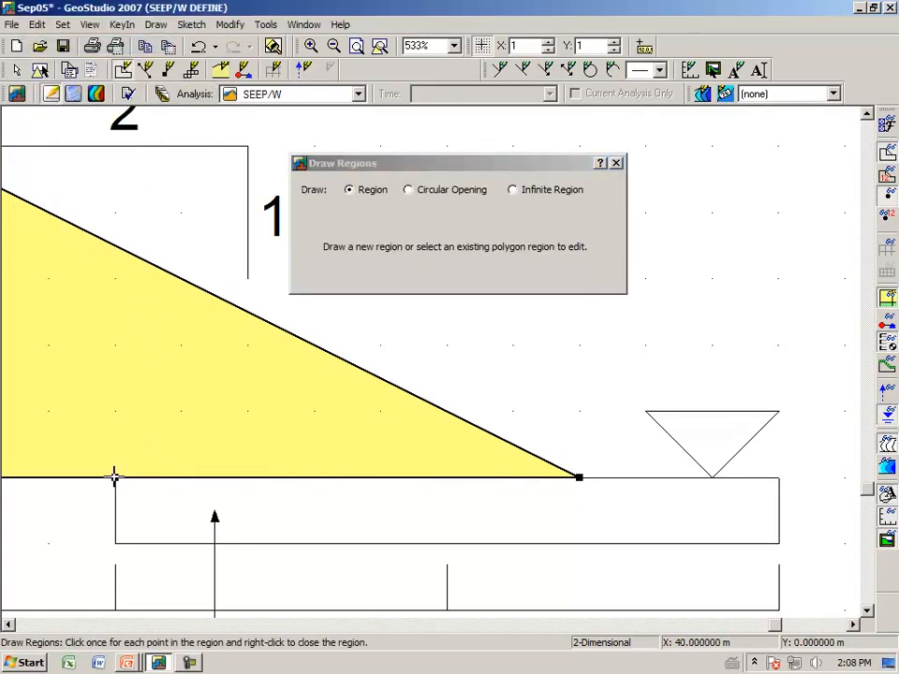
click(115, 542)
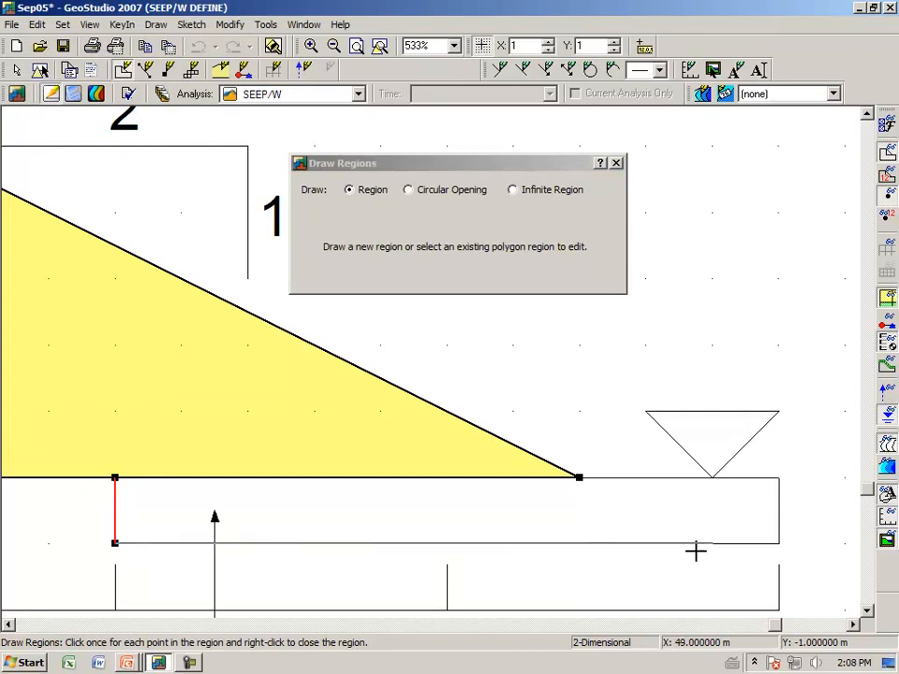
click(778, 542)
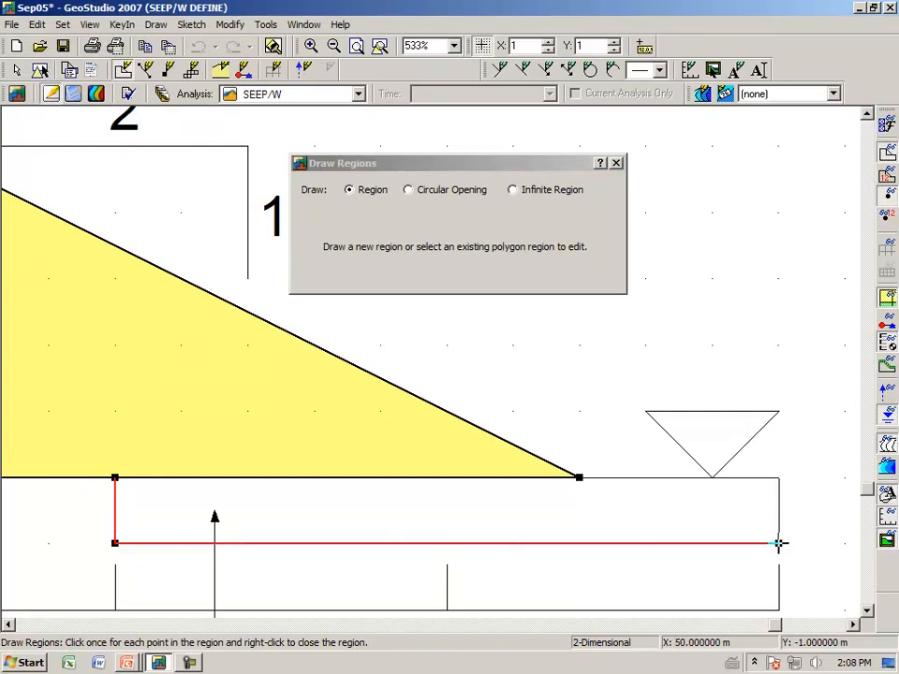
click(778, 478)
click(578, 477)
right_click(572, 479)
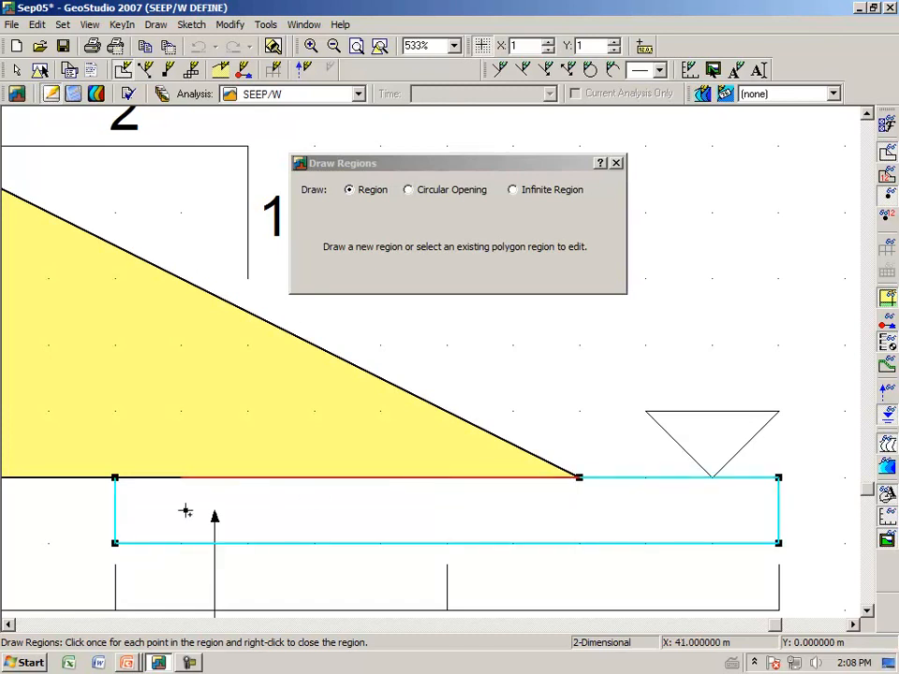
click(115, 477)
right_click(610, 361)
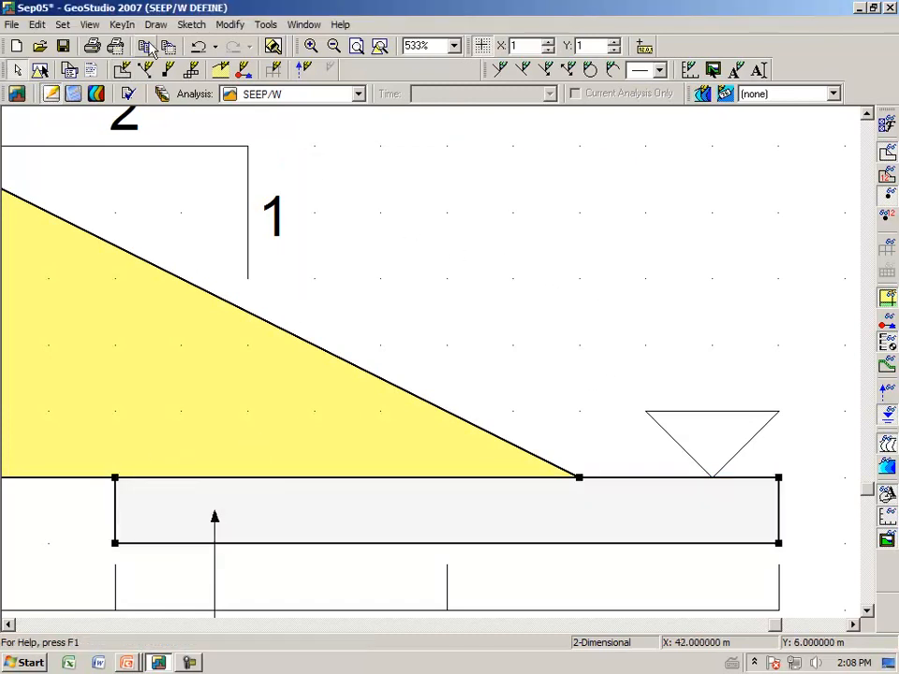
- Add a new material named Toe drain gravel
click(125, 25)
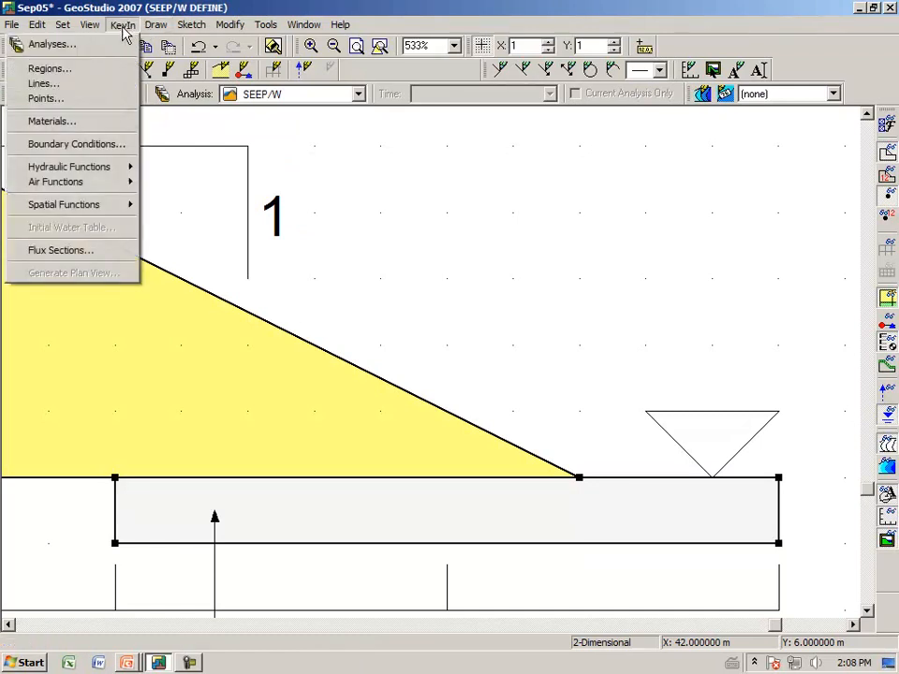
click(110, 122)
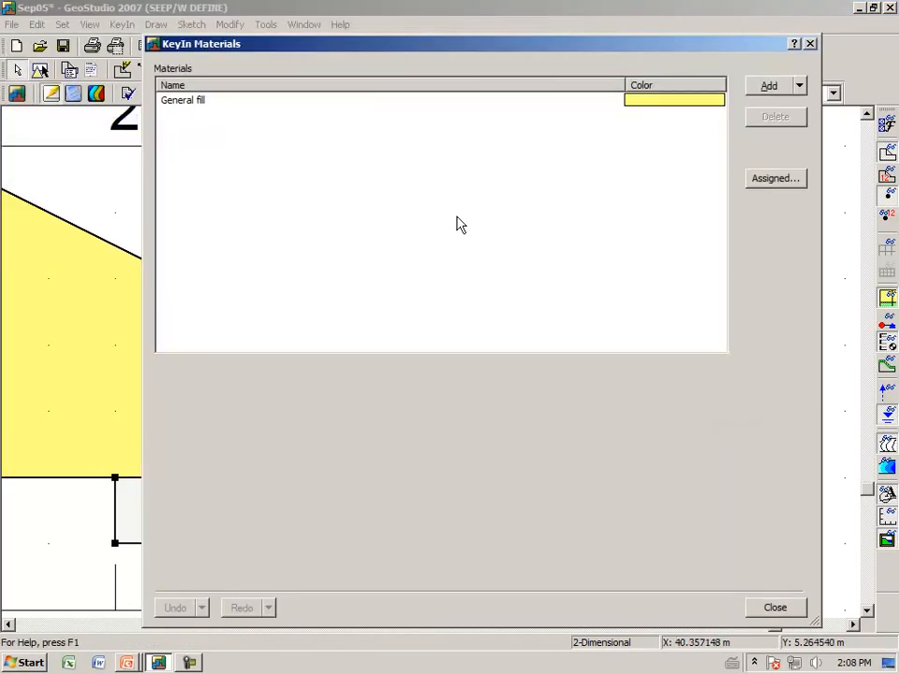
click(767, 86)
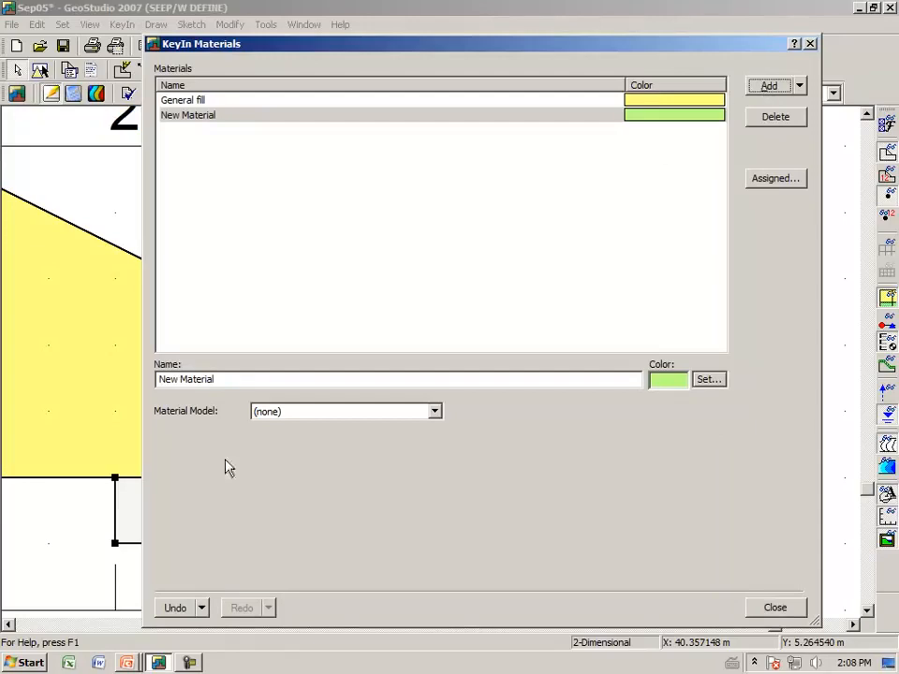
drag(233, 381, 121, 377)
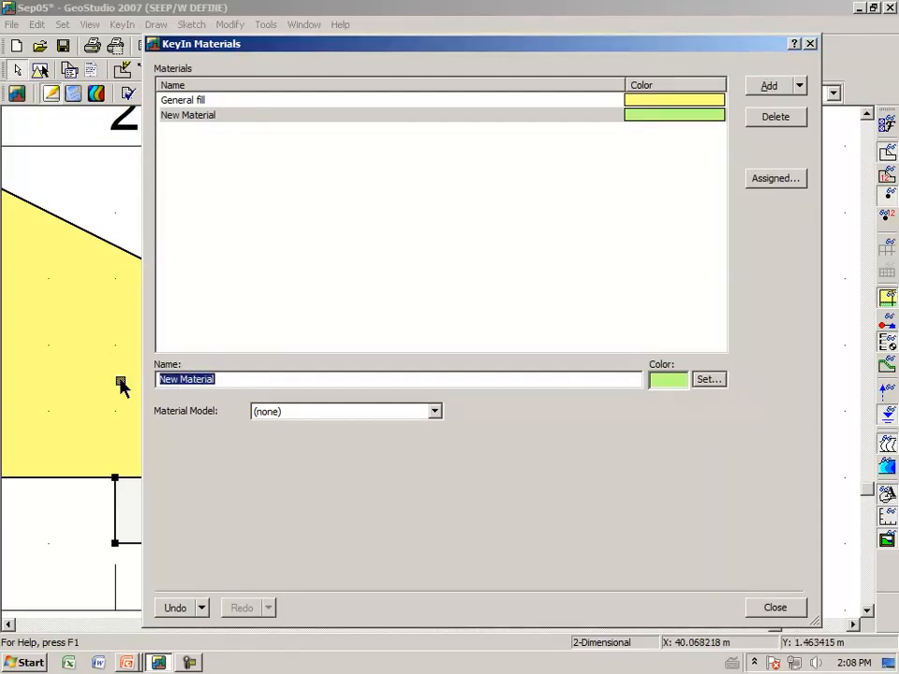
text(Toe drain gravle)
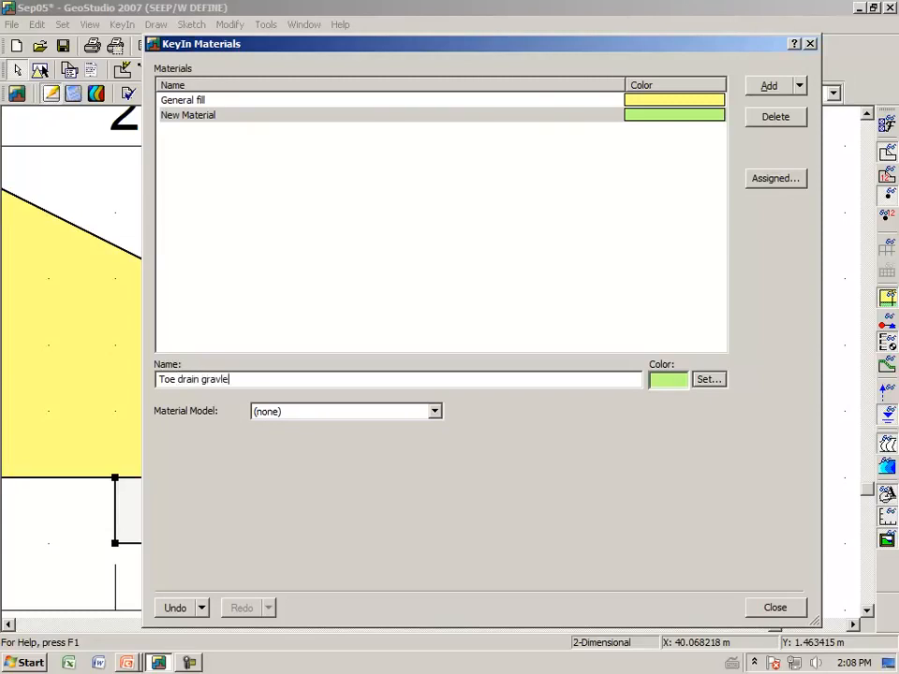
key(BackSpace)
key(BackSpace)
key(BackSpace)
- Give the Toe drain gravel material the Saturated Only model with a saturated conductivity of 1 m/sec
click(435, 413)
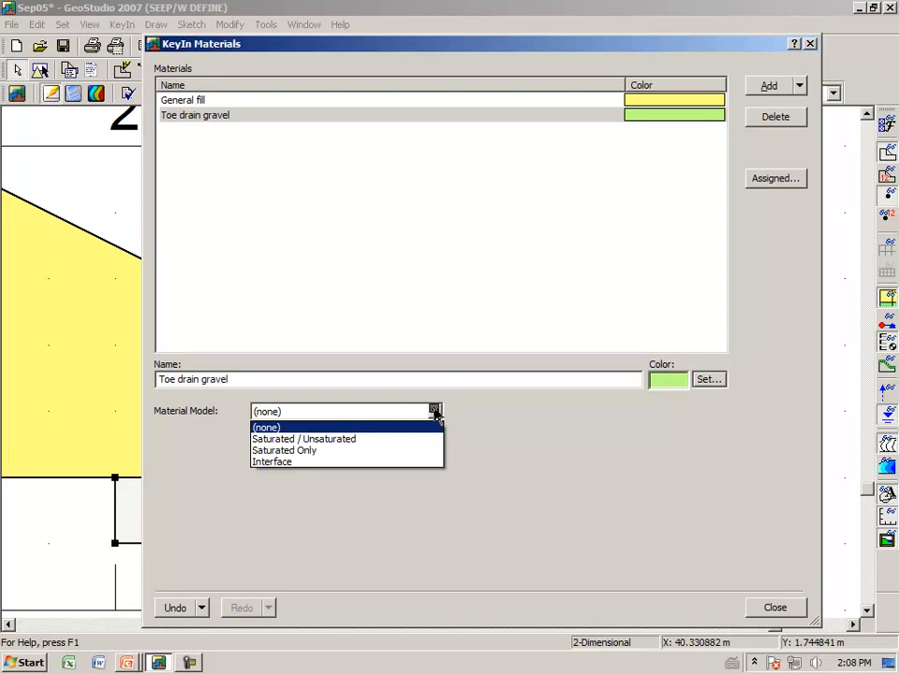
click(308, 453)
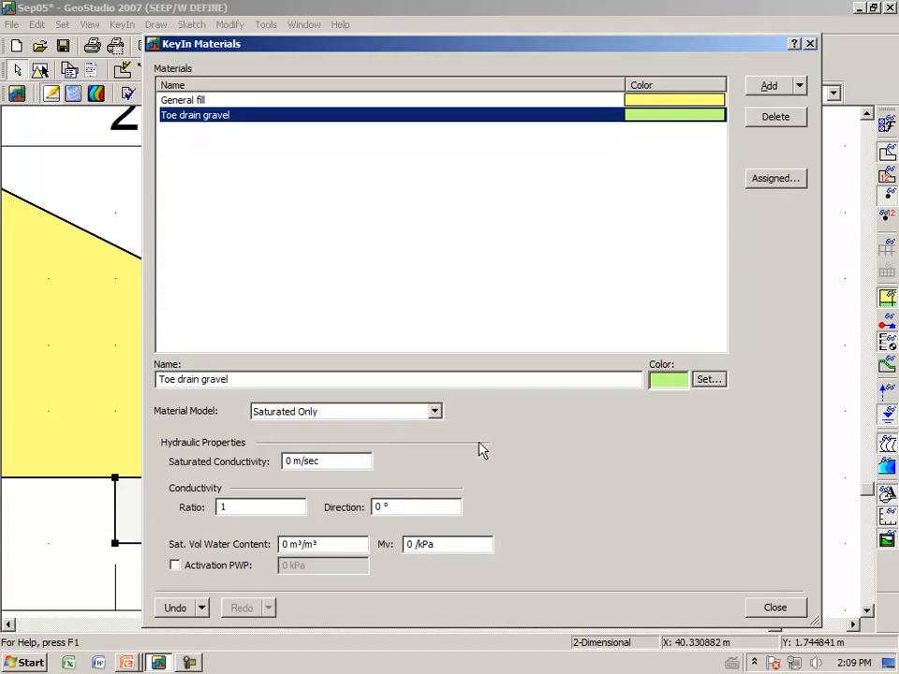
click(340, 458)
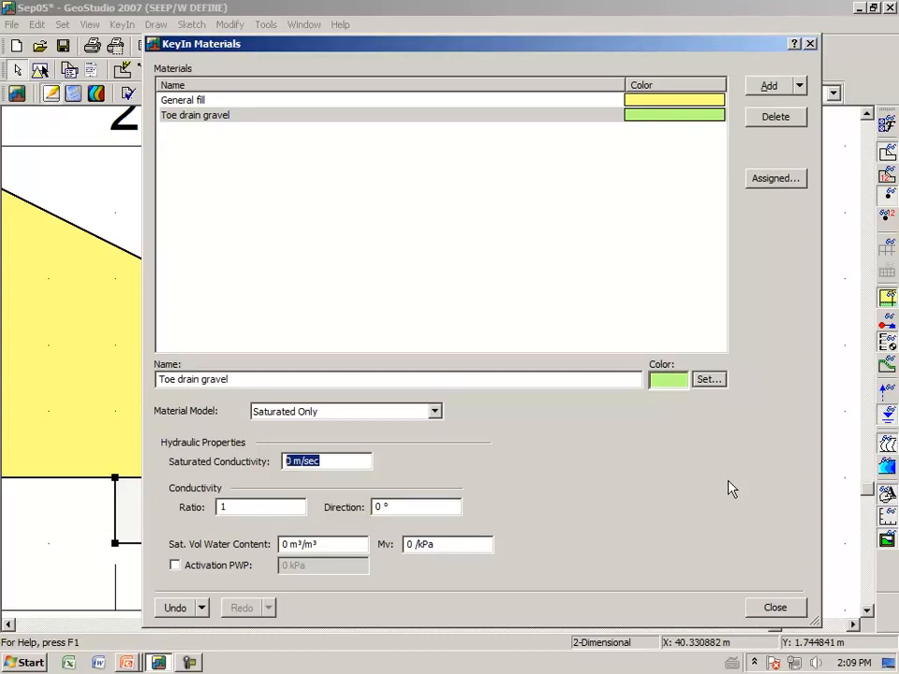
text(1)
key(Tab)
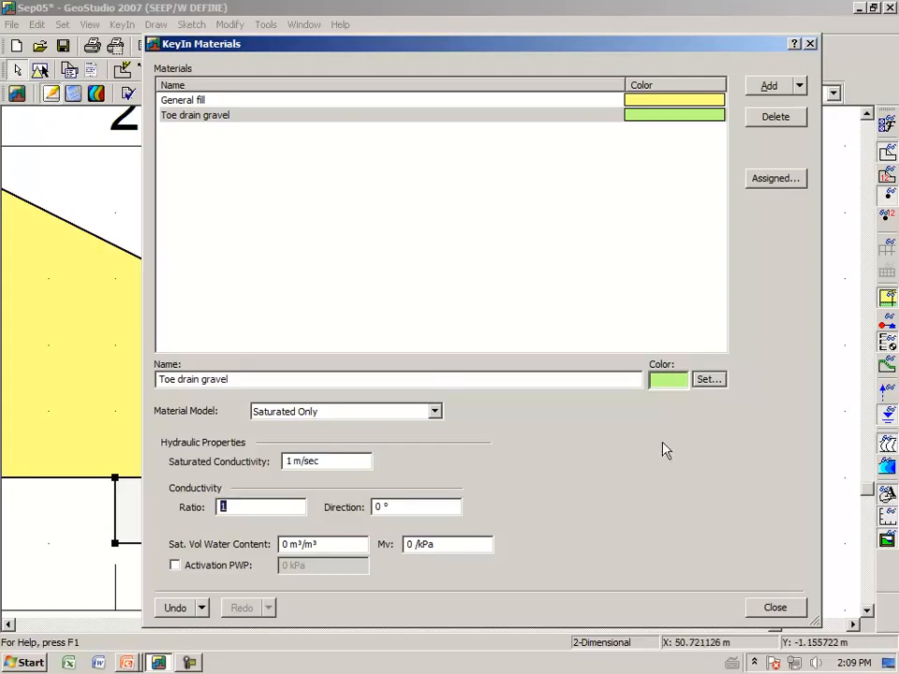
- Set the Toe drain gravel material's color to dark red and finish editing the materials
click(707, 384)
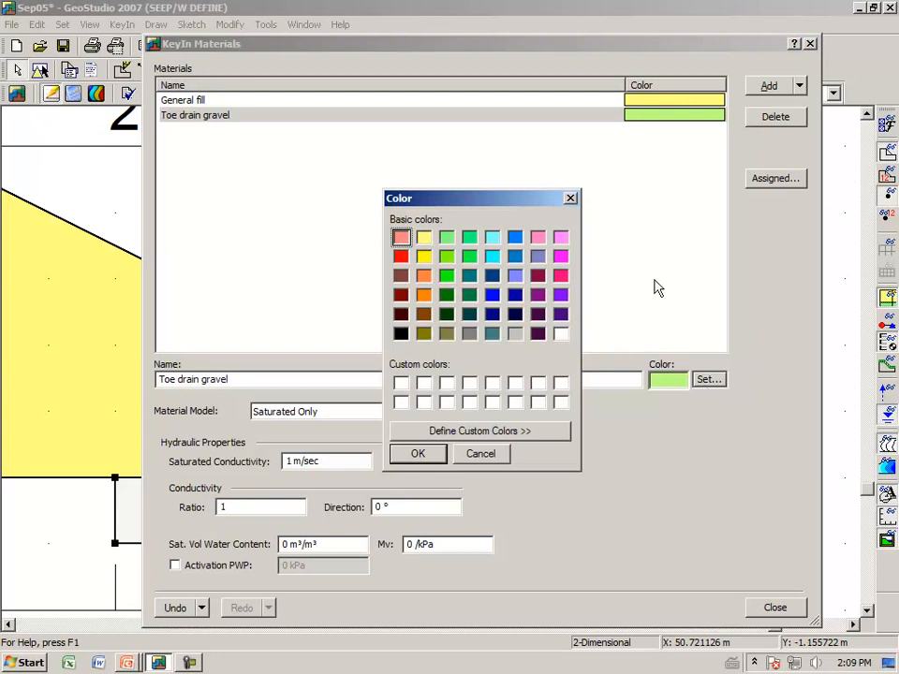
click(400, 296)
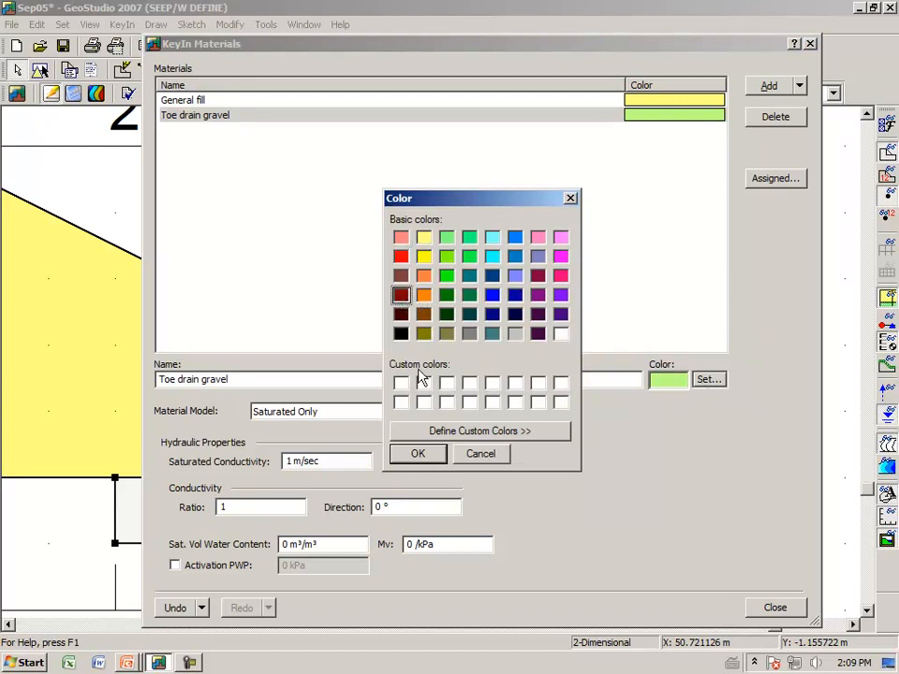
click(418, 455)
click(773, 608)
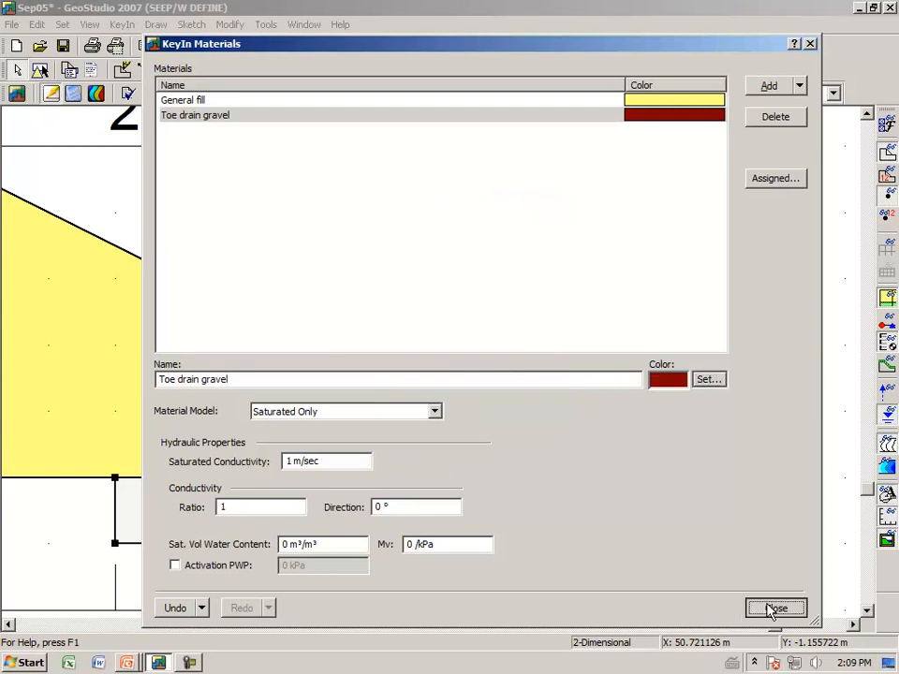
- Assign the Toe drain gravel material to the rectangular drain region beneath the downstream toe
click(156, 25)
click(125, 130)
click(557, 220)
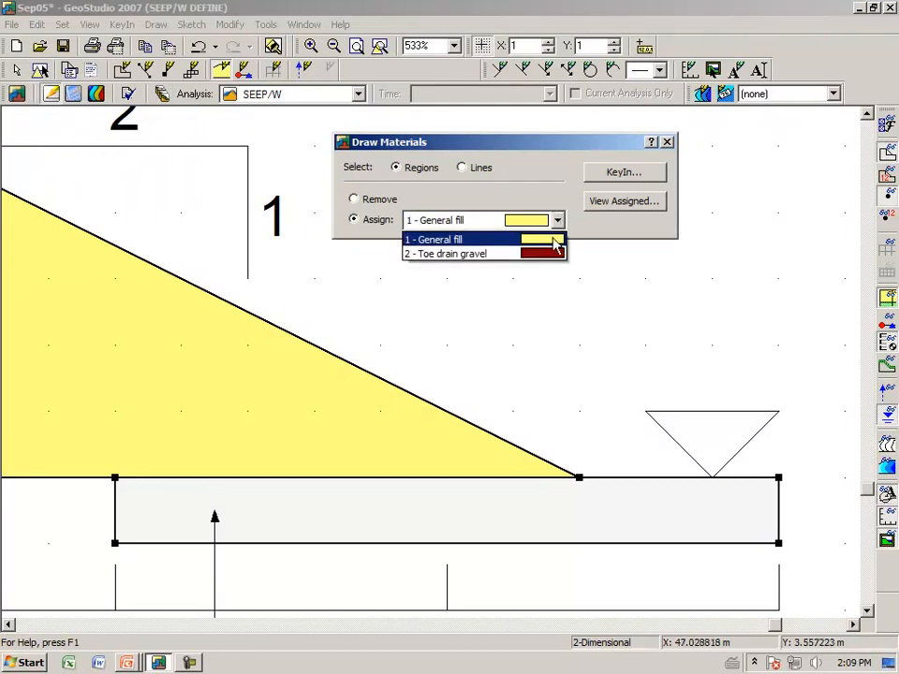
click(546, 253)
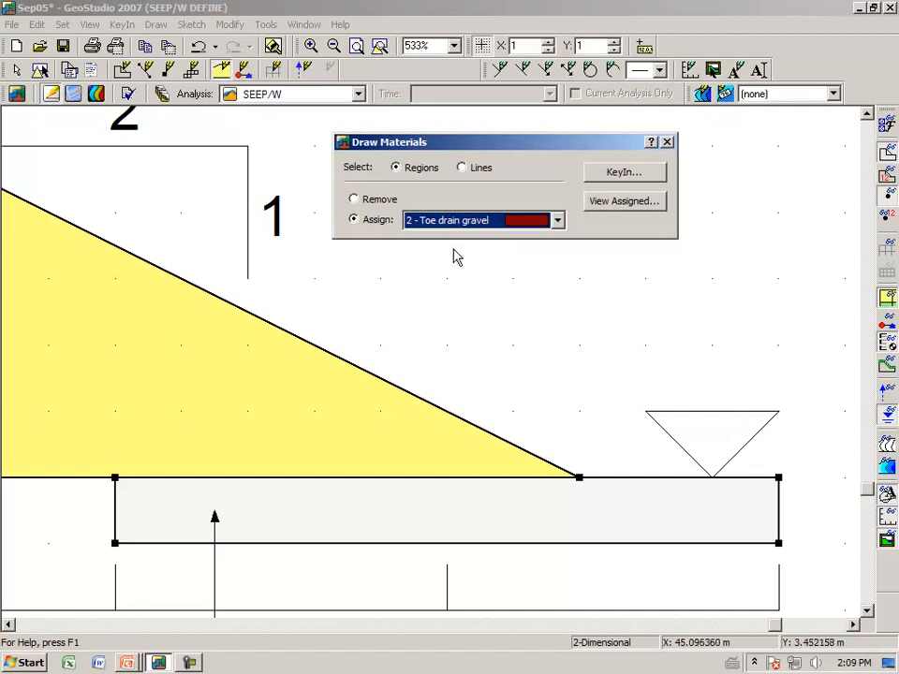
click(435, 494)
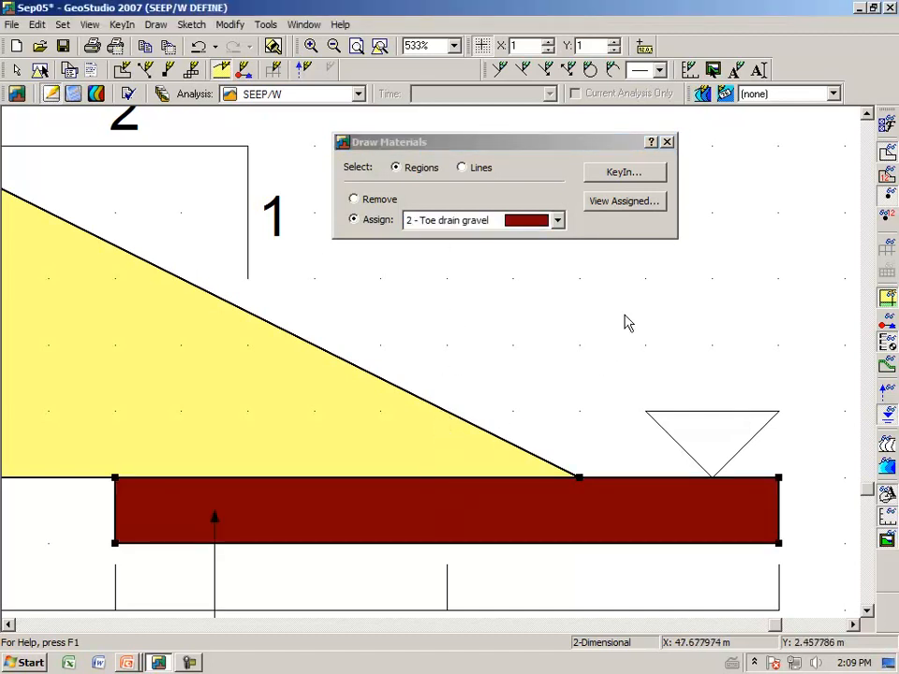
click(668, 142)
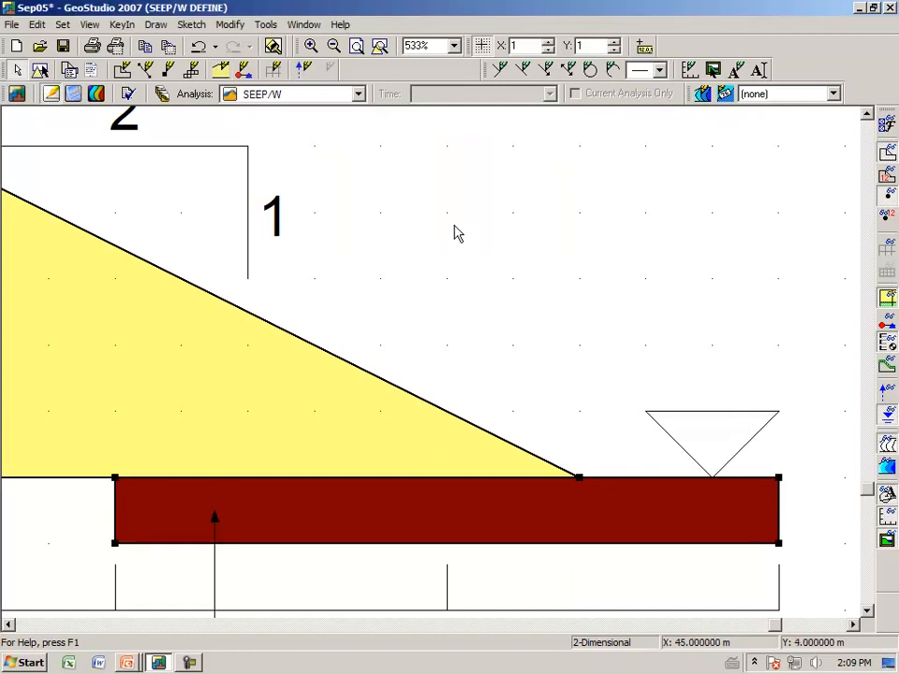
- Show the boundary condition symbols again and add a new hydraulic boundary condition named Toe drain
click(885, 328)
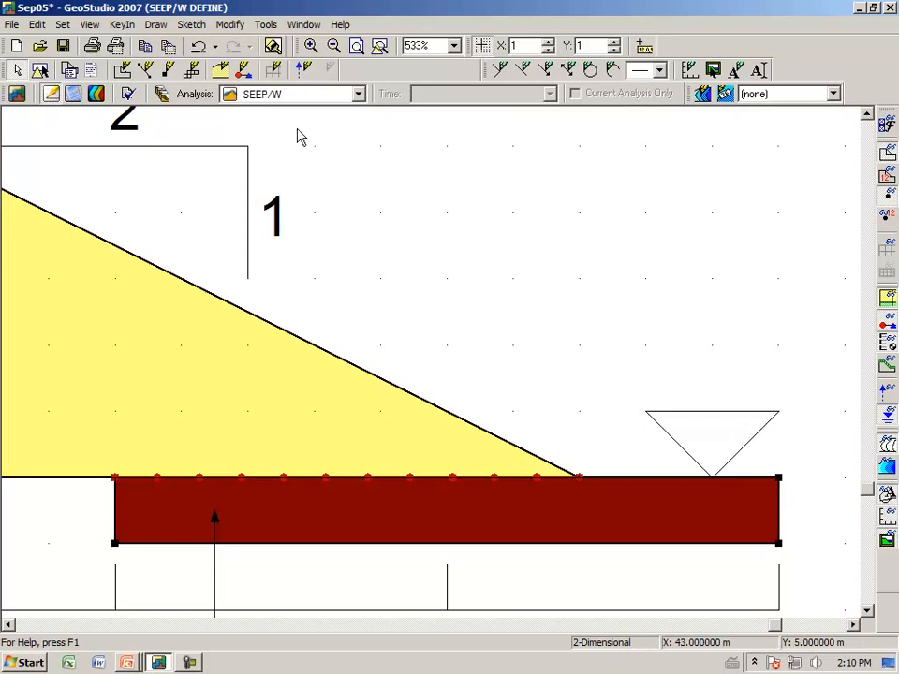
click(155, 24)
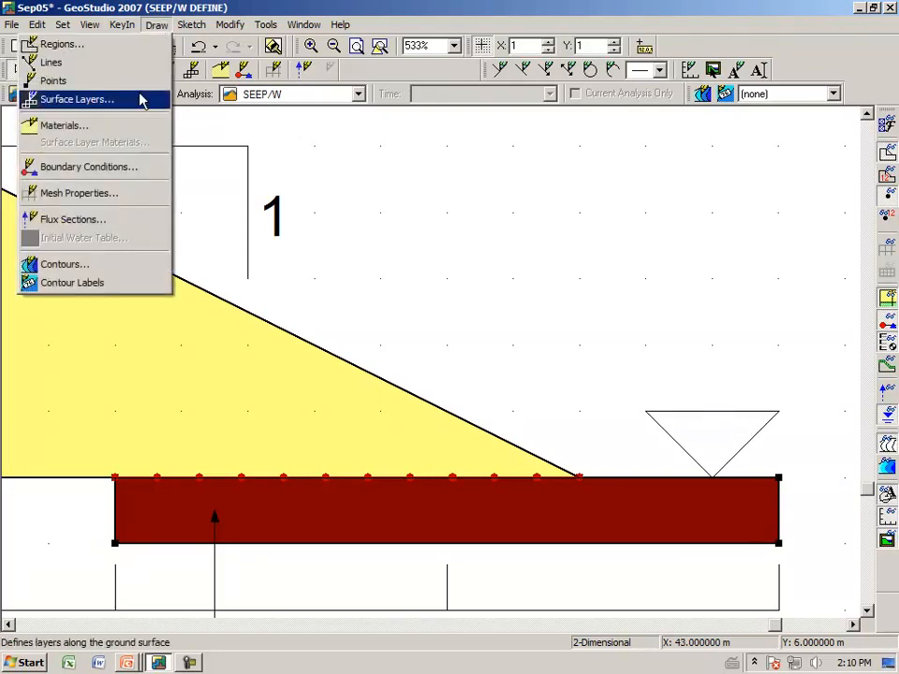
click(120, 169)
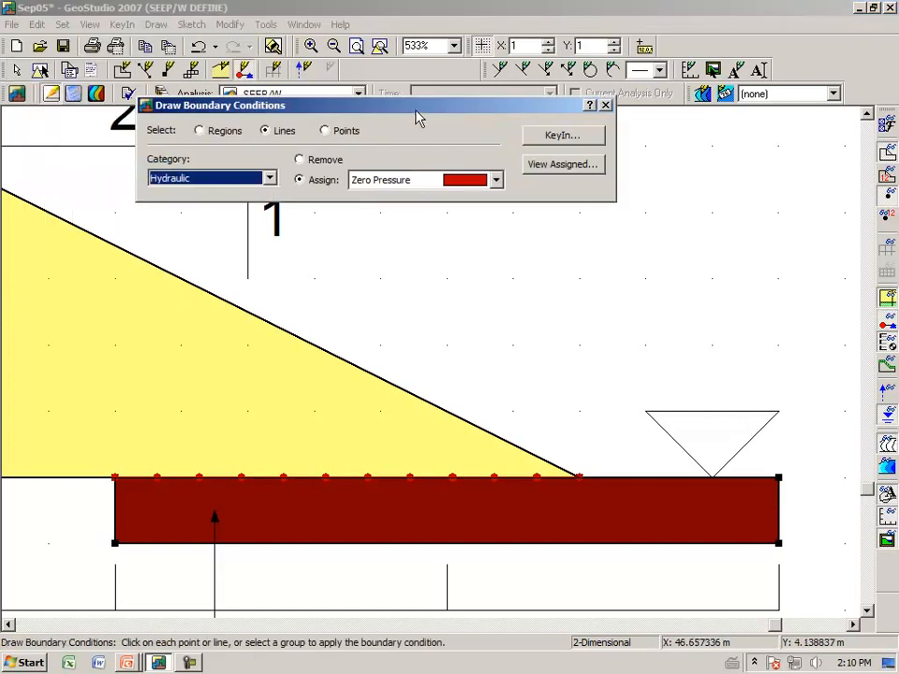
drag(418, 108, 518, 200)
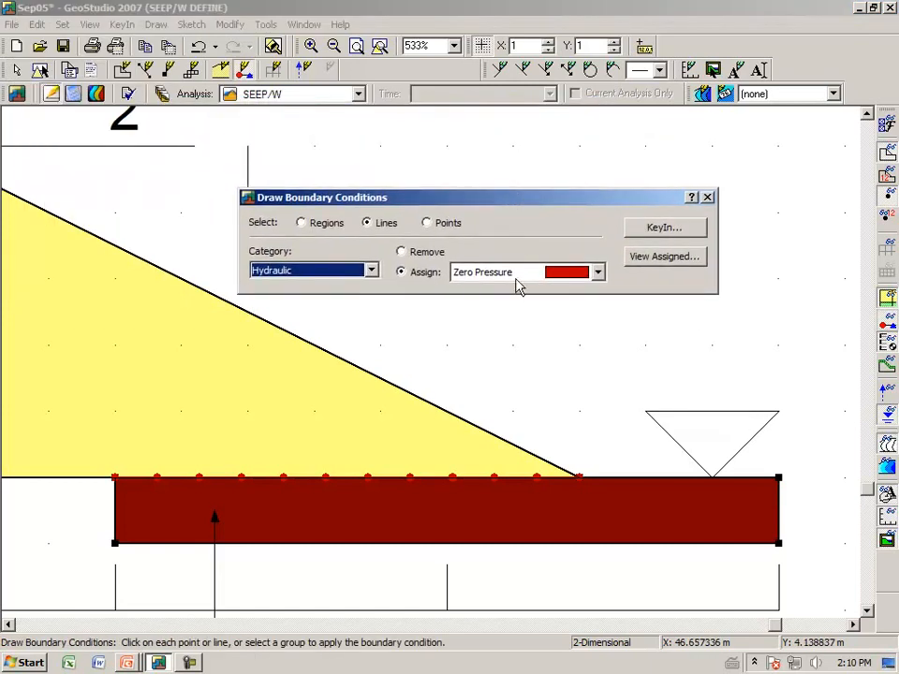
click(661, 232)
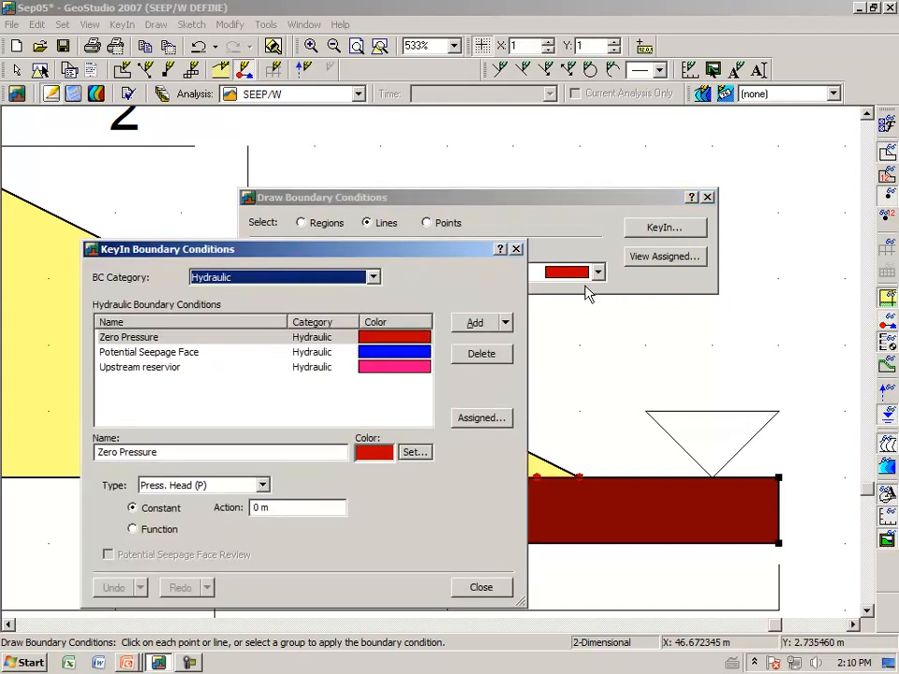
click(476, 328)
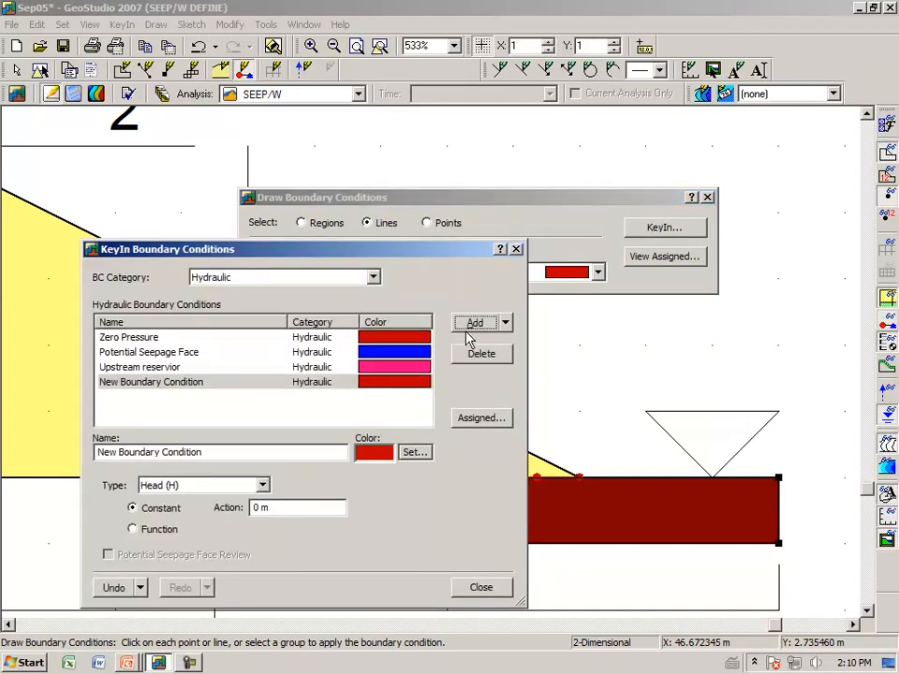
drag(216, 451, 64, 468)
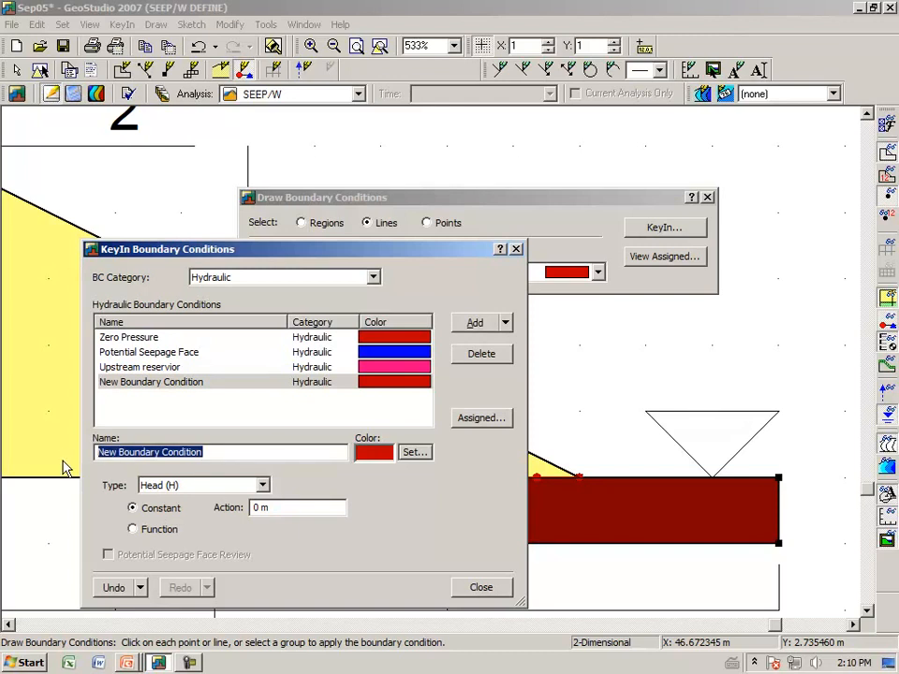
text(Toe drain)
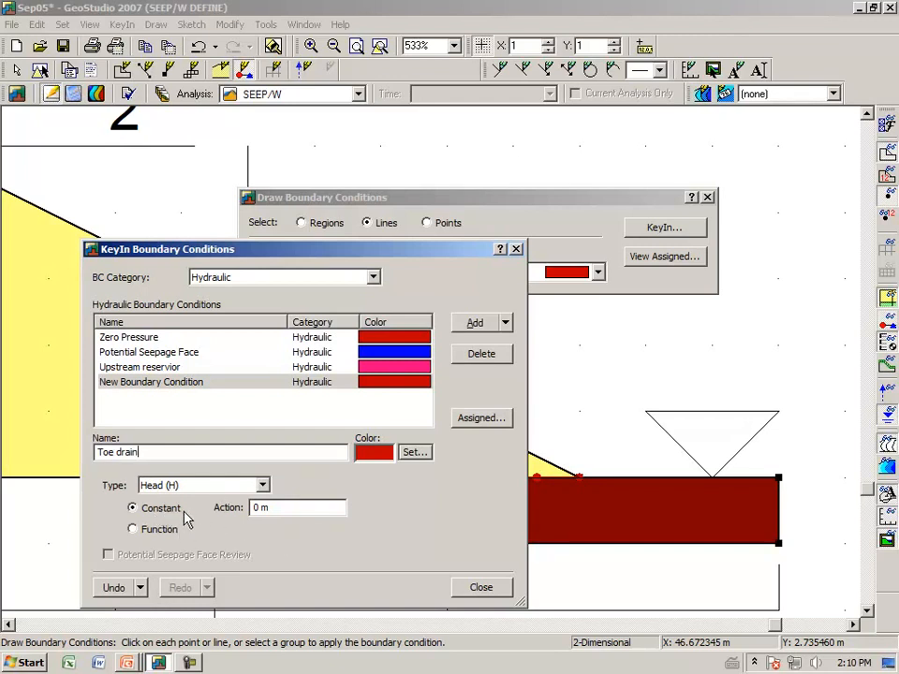
- Set the Toe drain boundary condition's color to dark green and finish defining the boundary conditions
click(412, 456)
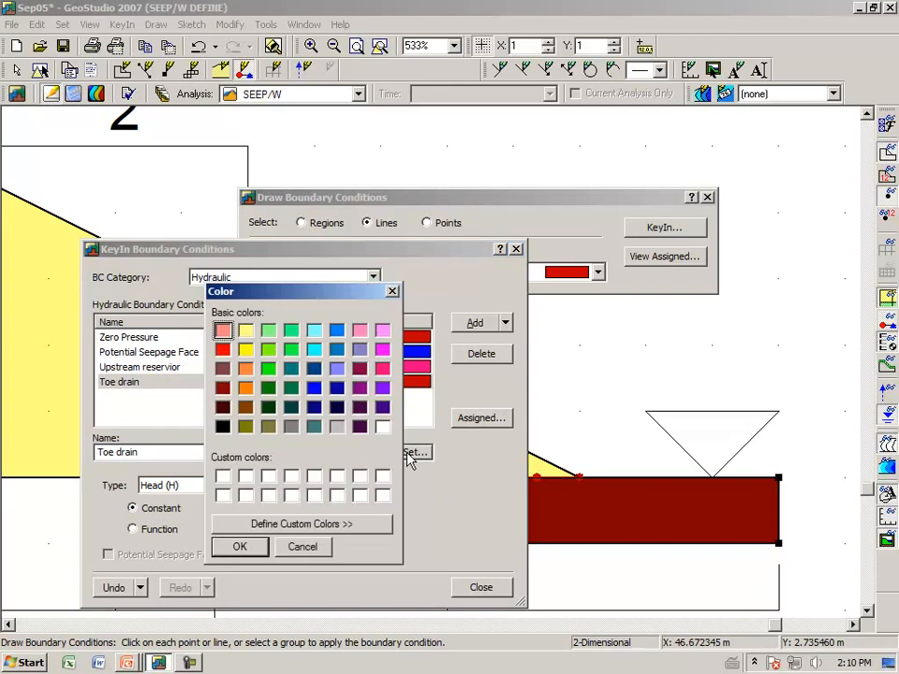
click(268, 388)
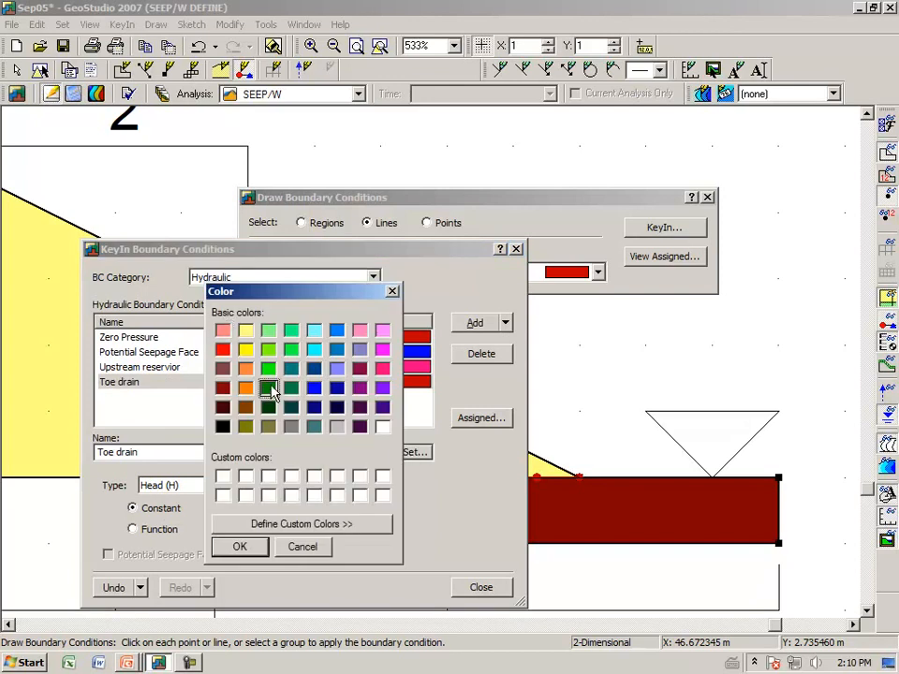
click(240, 547)
click(496, 589)
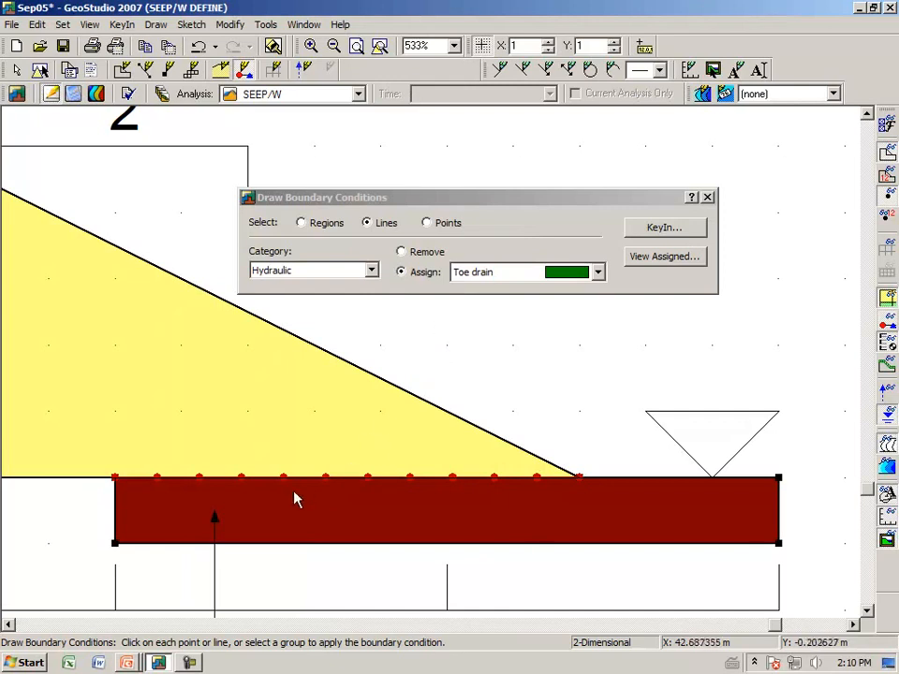
- Remove the Zero Pressure condition from the line between dam and drain, and assign the Toe drain condition to the whole drain region
click(401, 251)
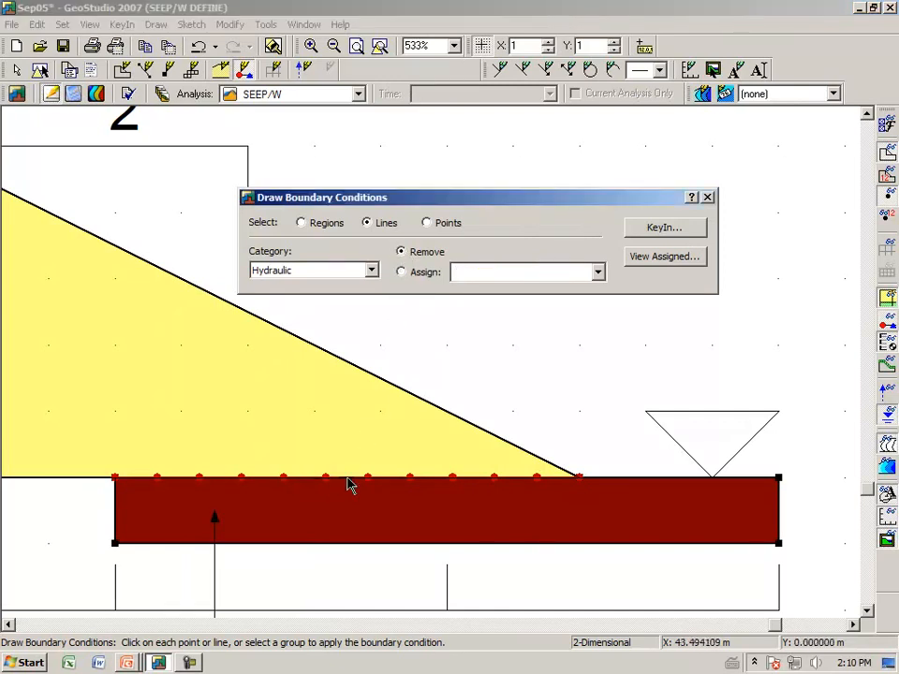
click(404, 273)
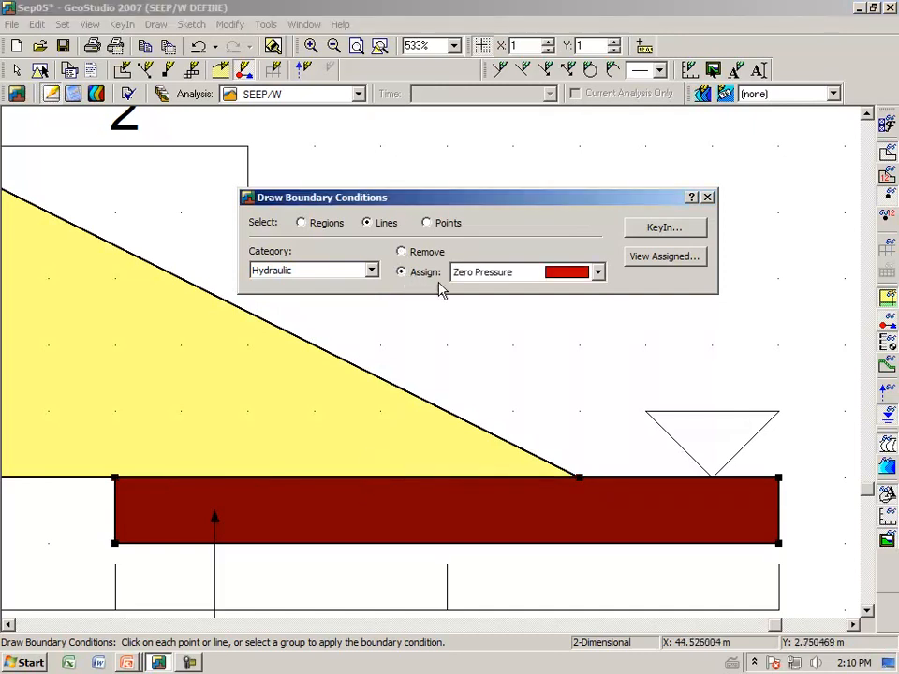
click(598, 274)
click(582, 334)
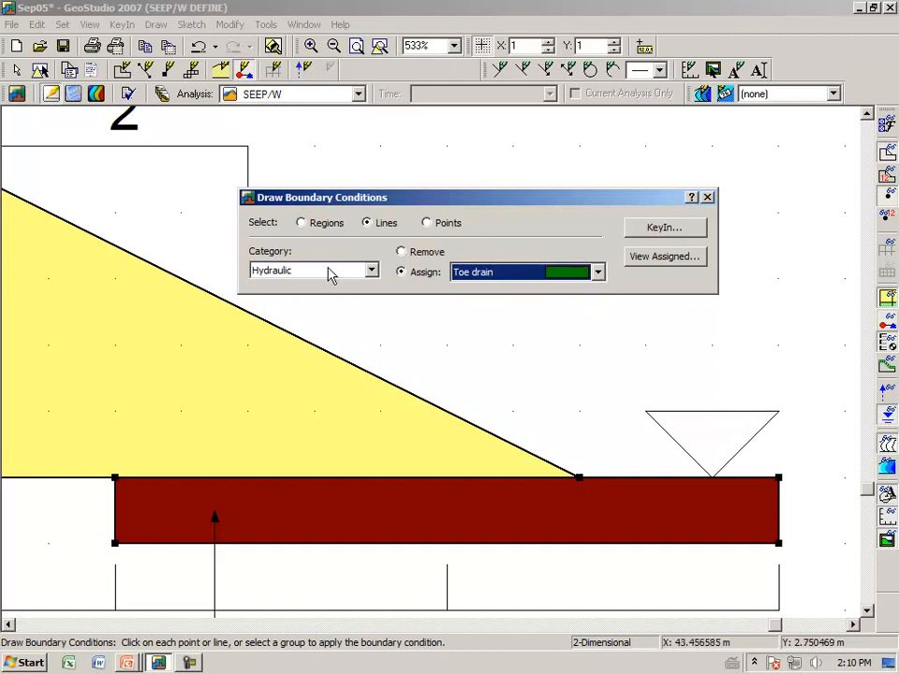
click(302, 225)
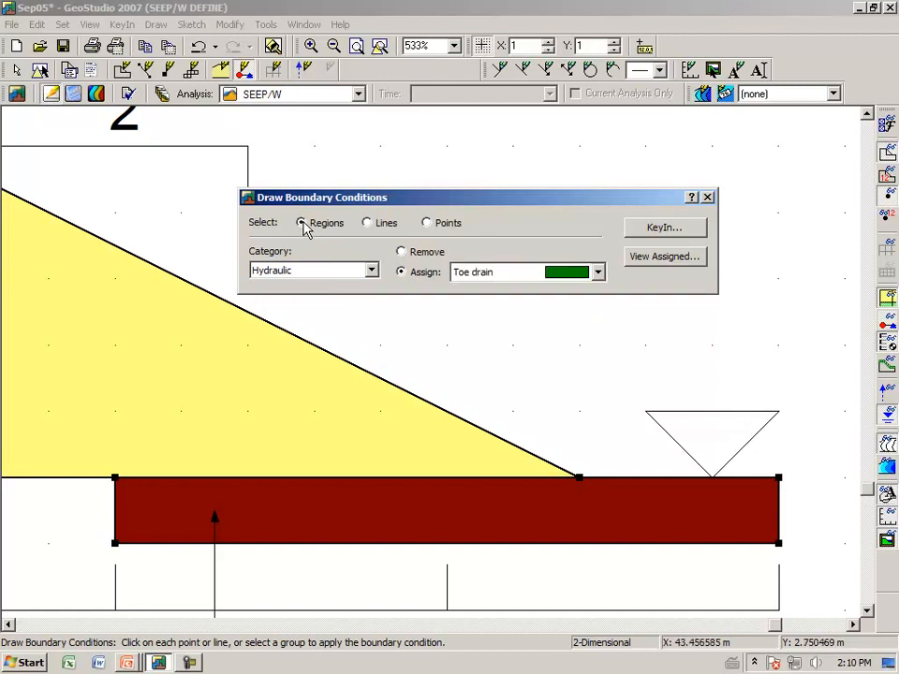
click(391, 521)
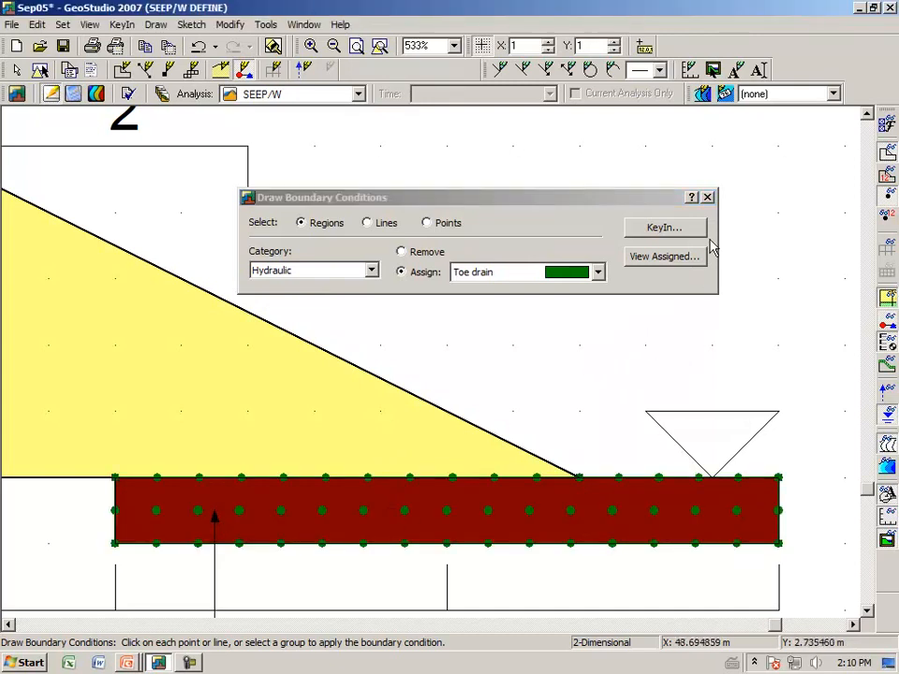
click(708, 199)
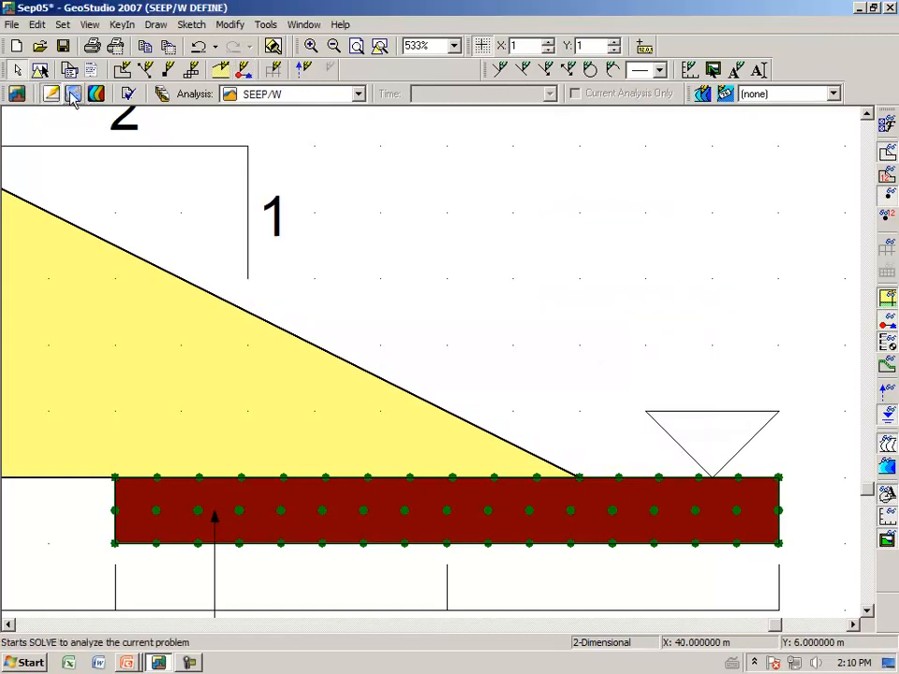
- Solve the SEEP/W analysis and display its total head contours for the whole dam
click(73, 93)
click(405, 372)
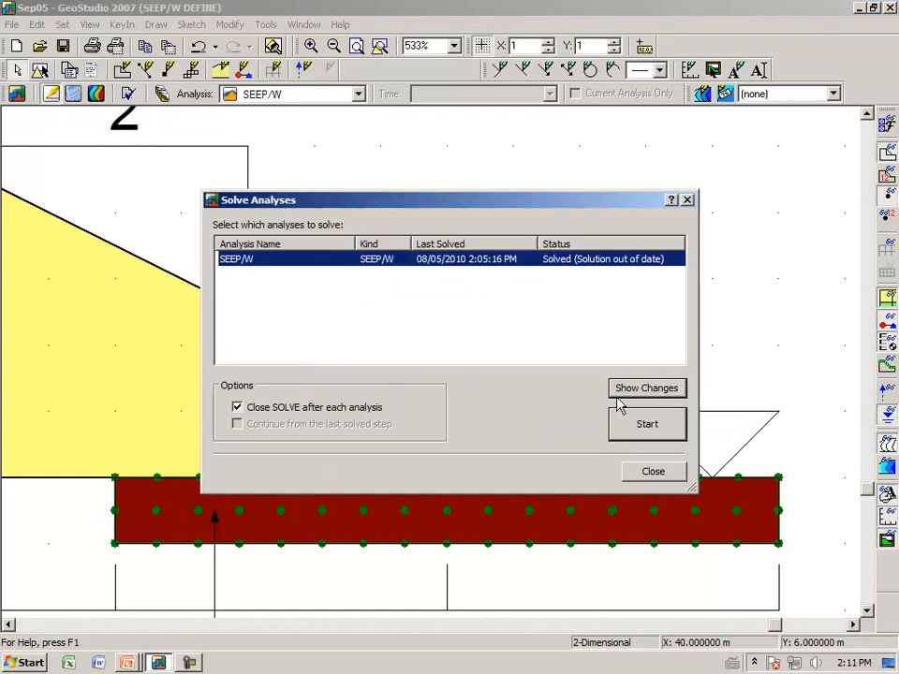
click(656, 431)
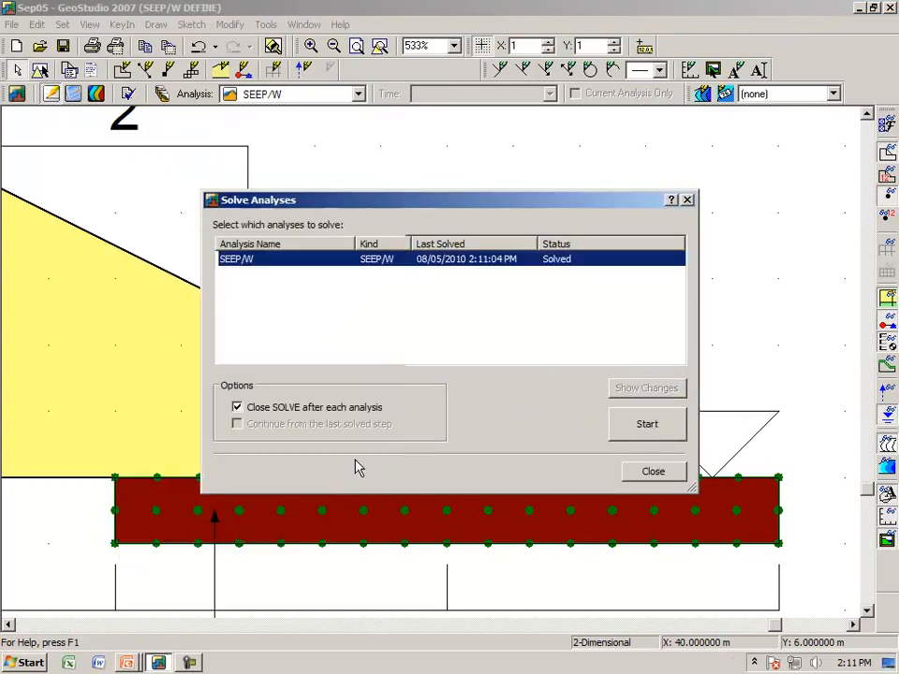
click(650, 474)
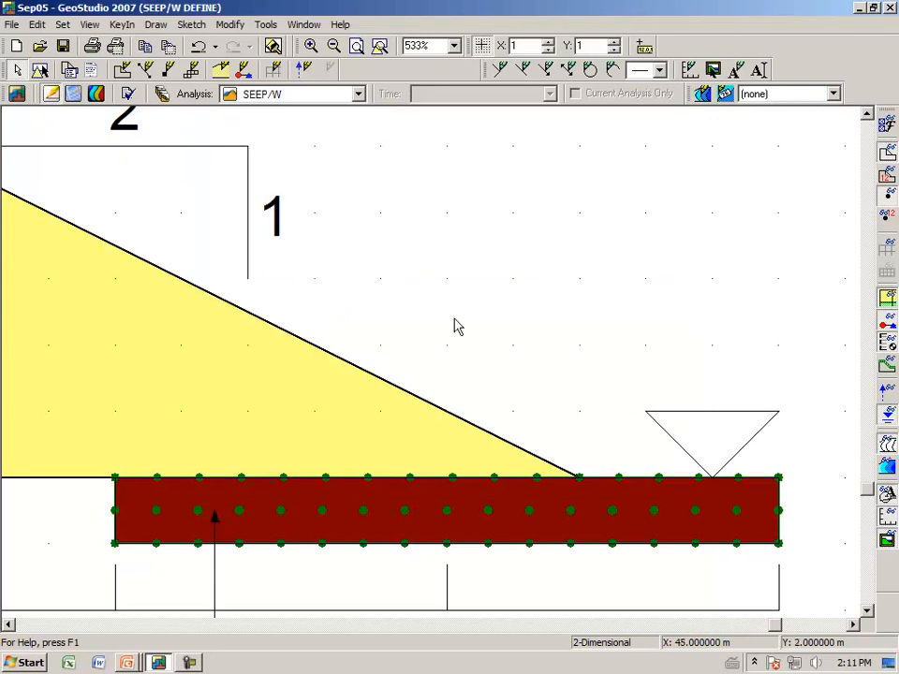
click(96, 94)
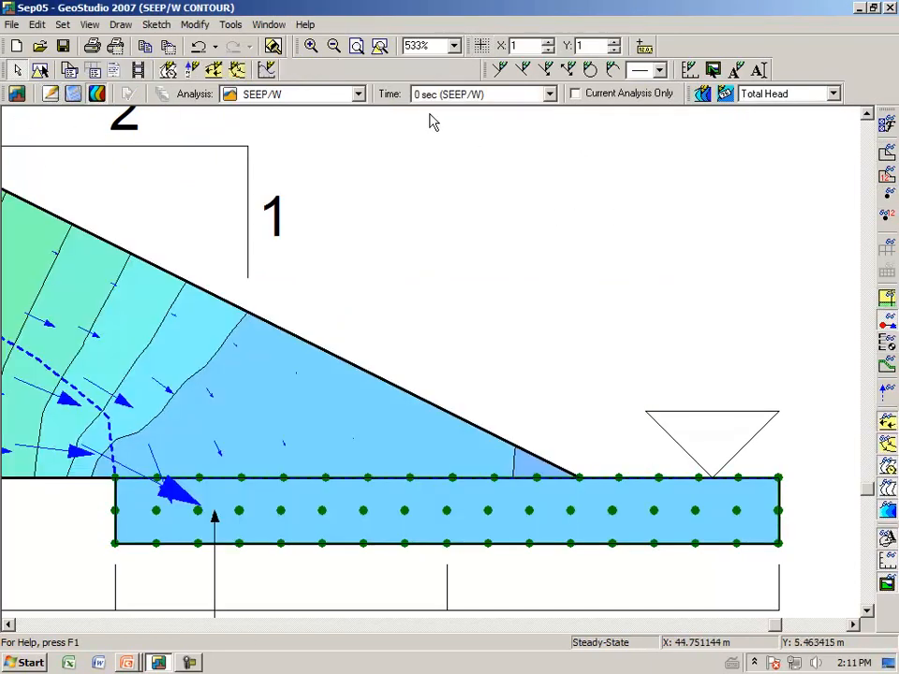
click(379, 46)
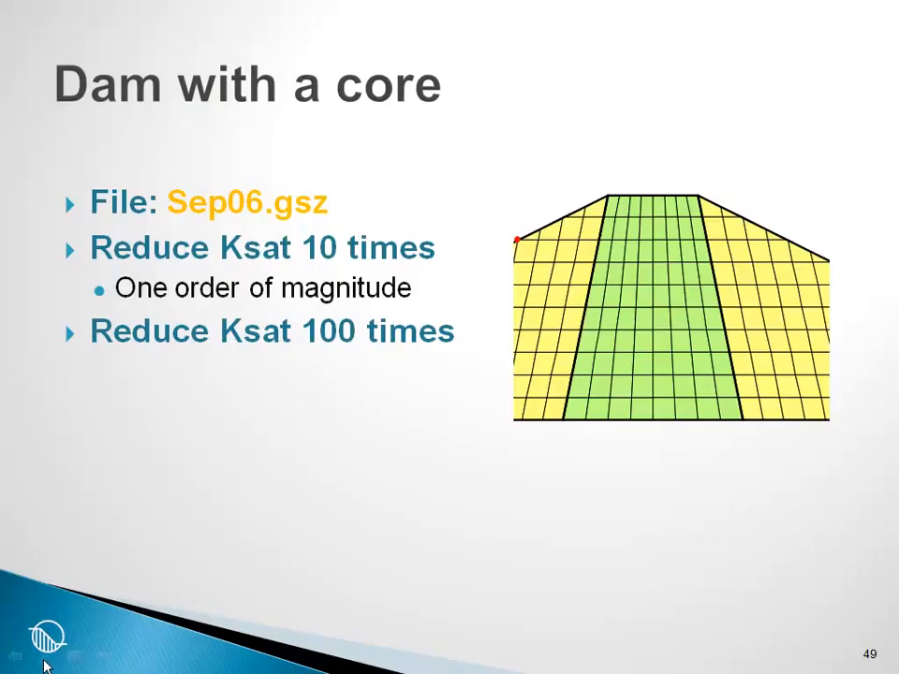
click(45, 655)
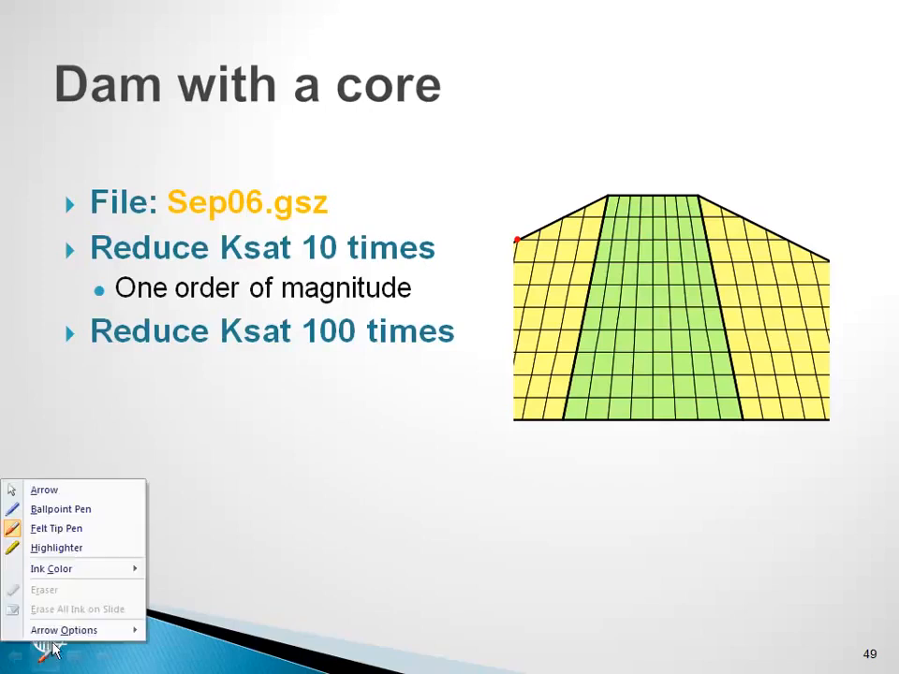
click(83, 531)
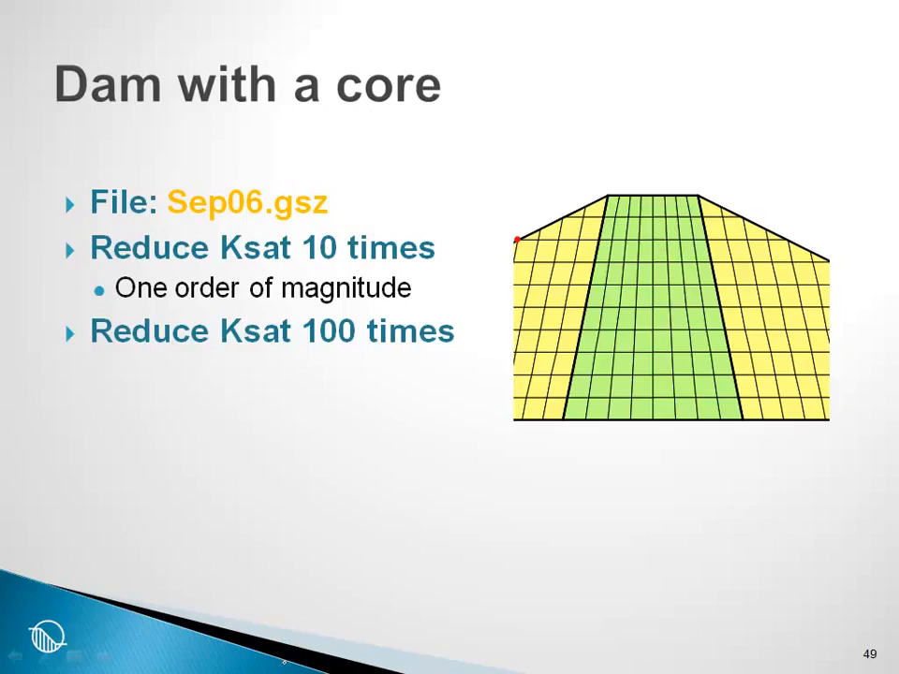
- Switch from the slides to GeoStudio and open the Sep06 file from the SEEP resource folder
key(alt+Tab)
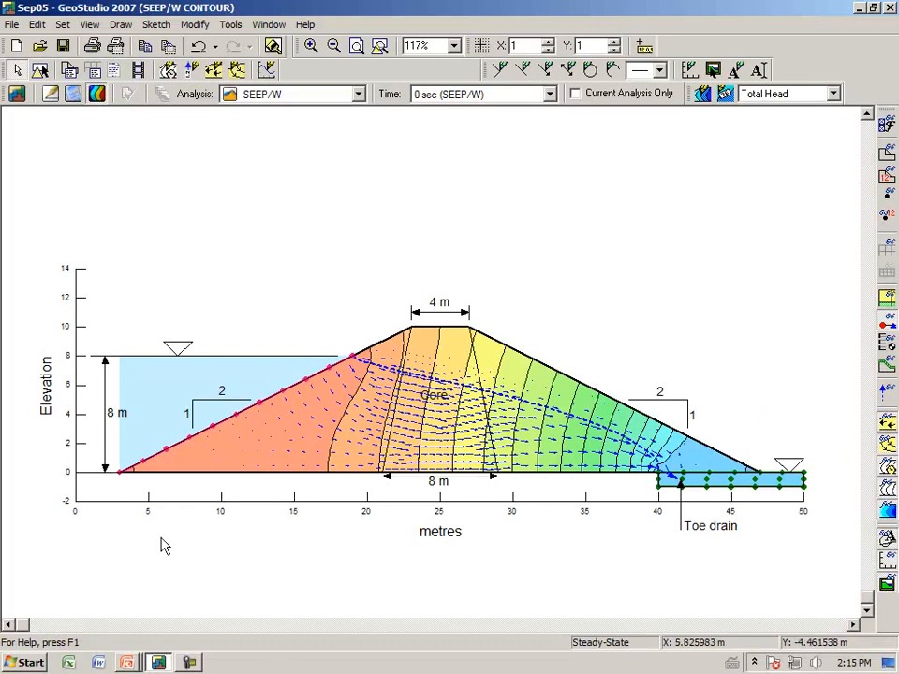
click(13, 26)
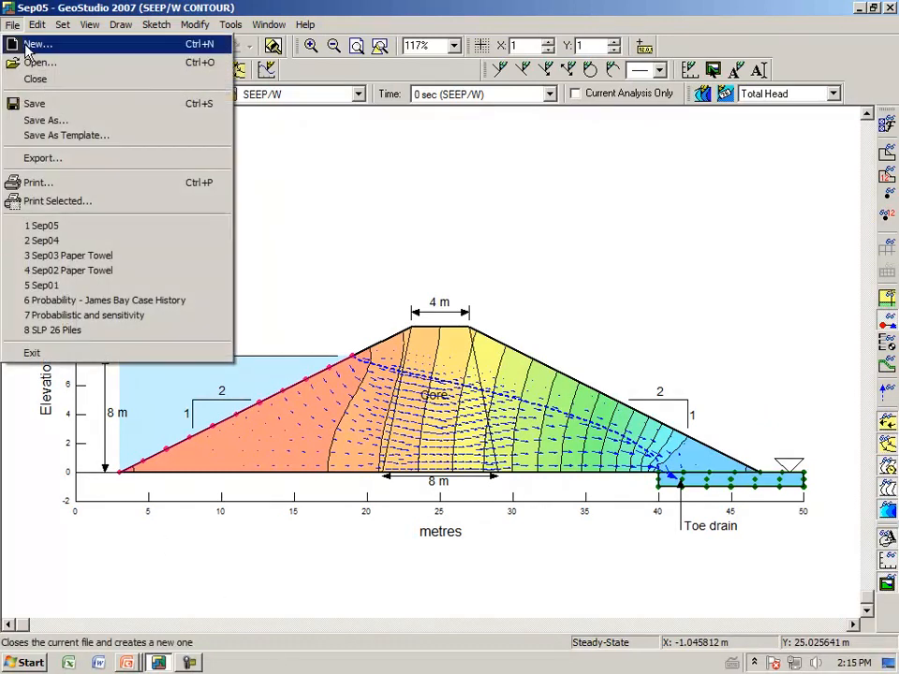
click(36, 63)
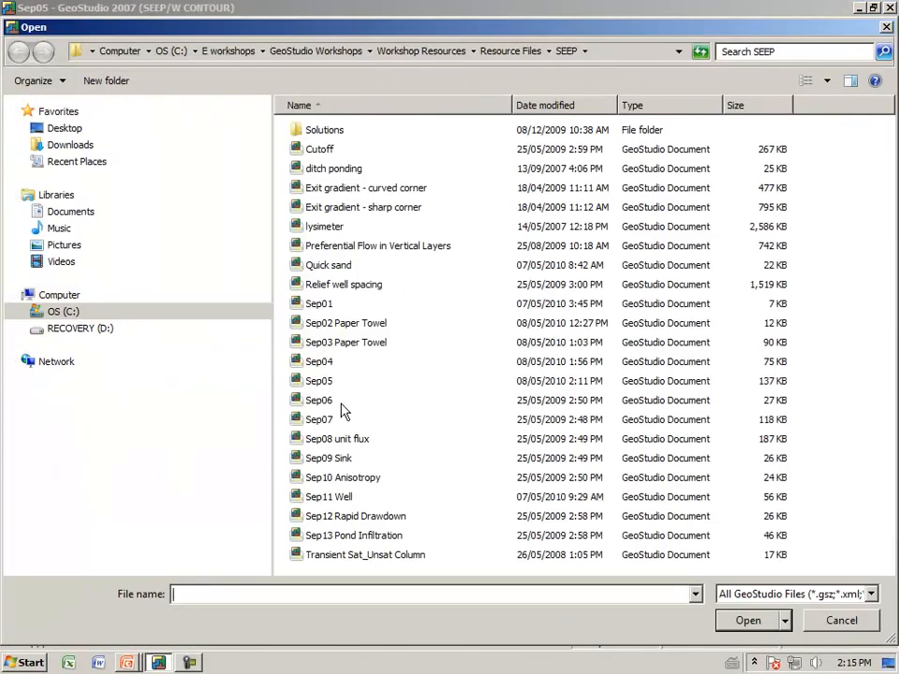
click(317, 400)
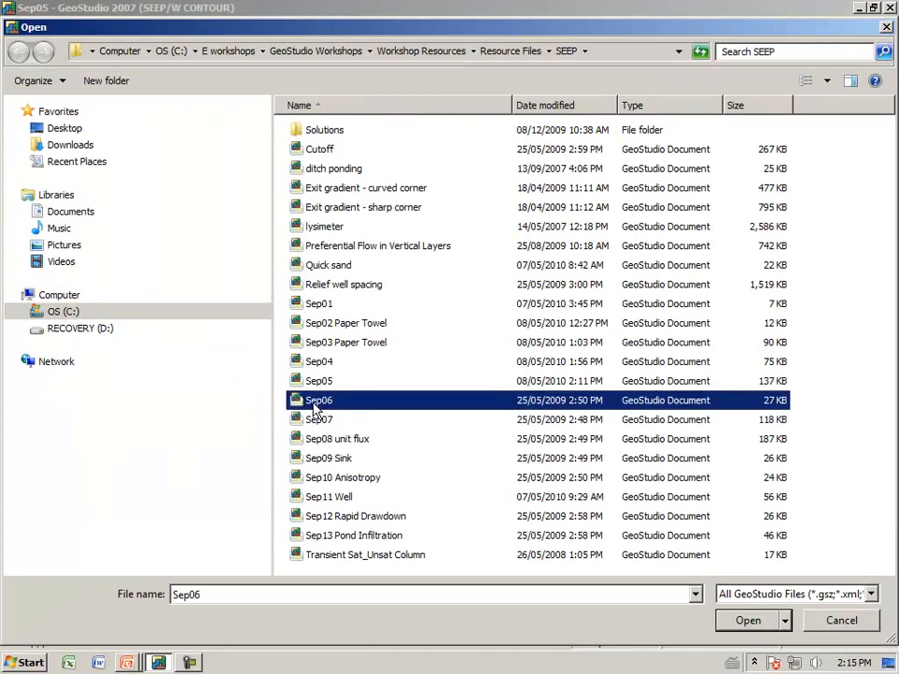
click(748, 621)
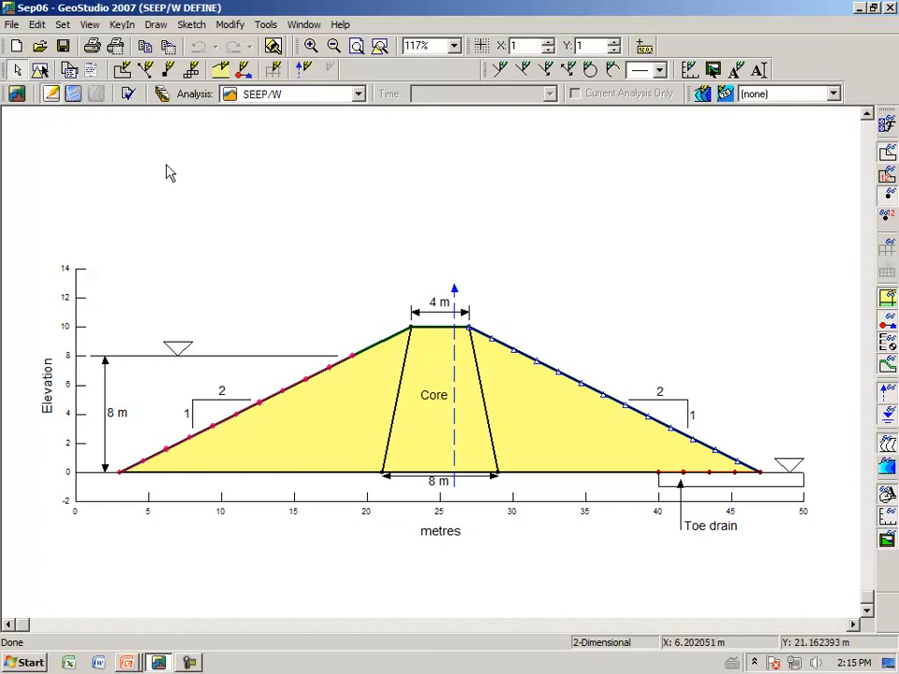
- Rename the existing SEEP/W analysis as 1-homo dam
click(163, 95)
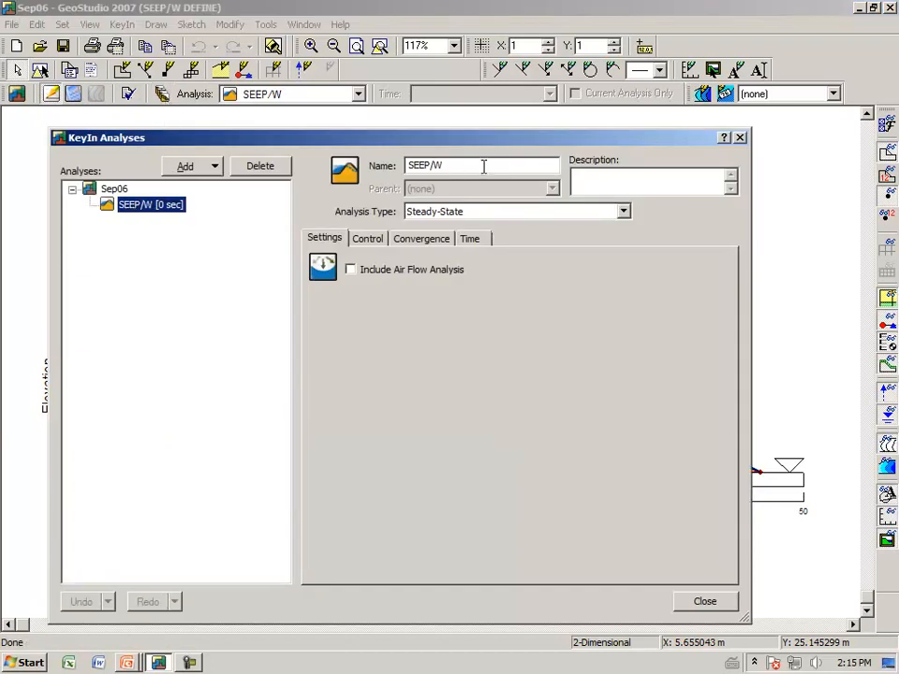
drag(482, 165, 407, 166)
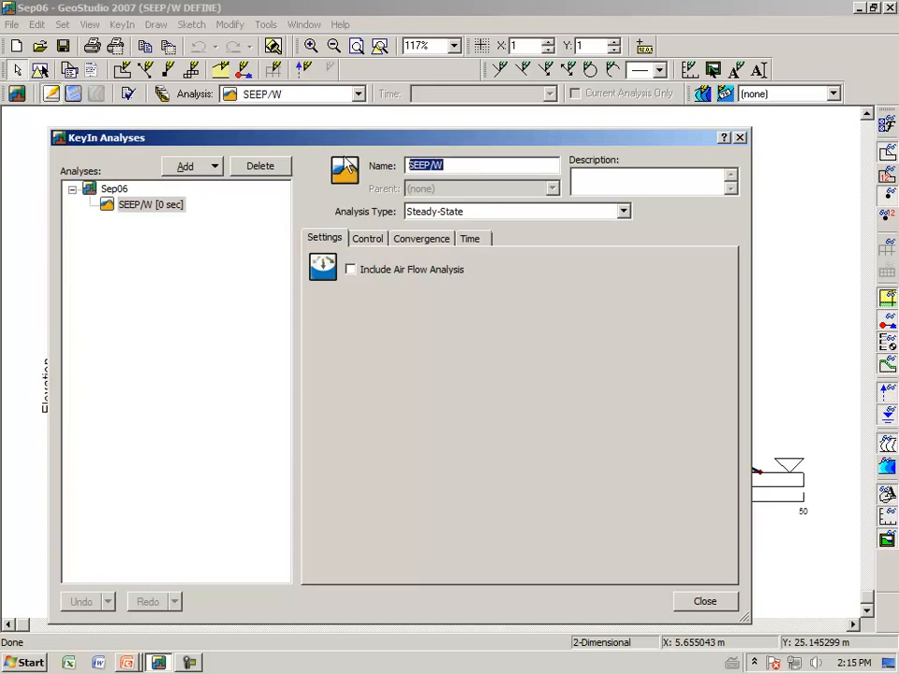
text(1-homo)
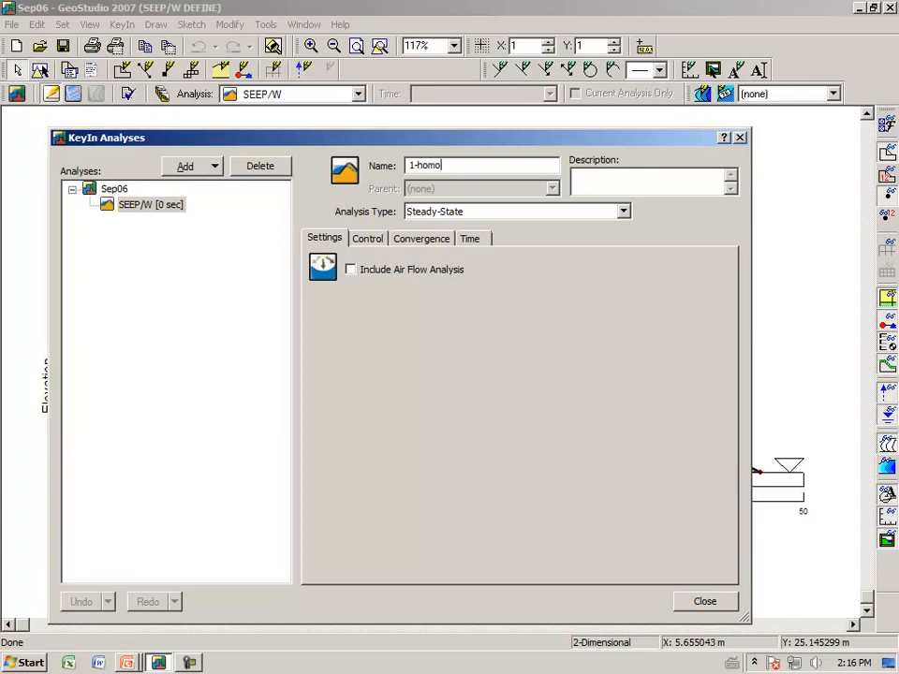
text(dam)
key(Tab)
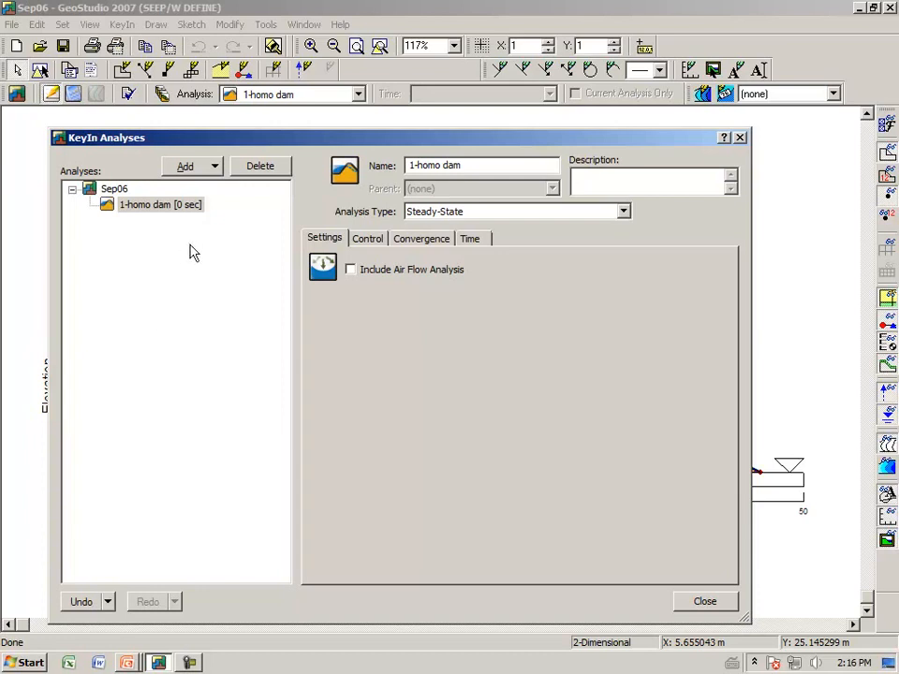
- Clone the 1-homo dam analysis and name the copy "2- with 10x less"
click(212, 168)
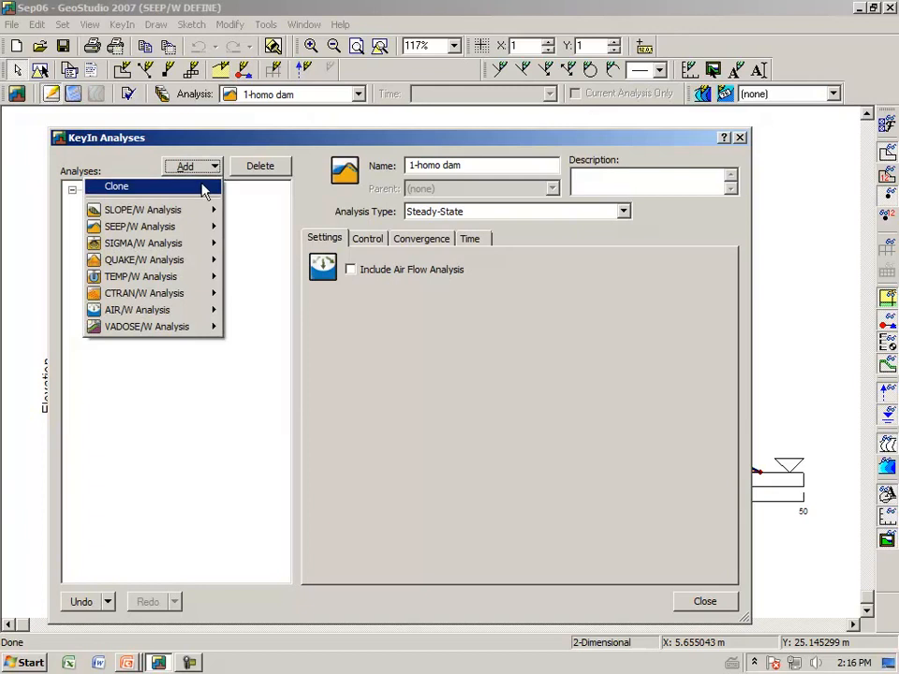
click(203, 193)
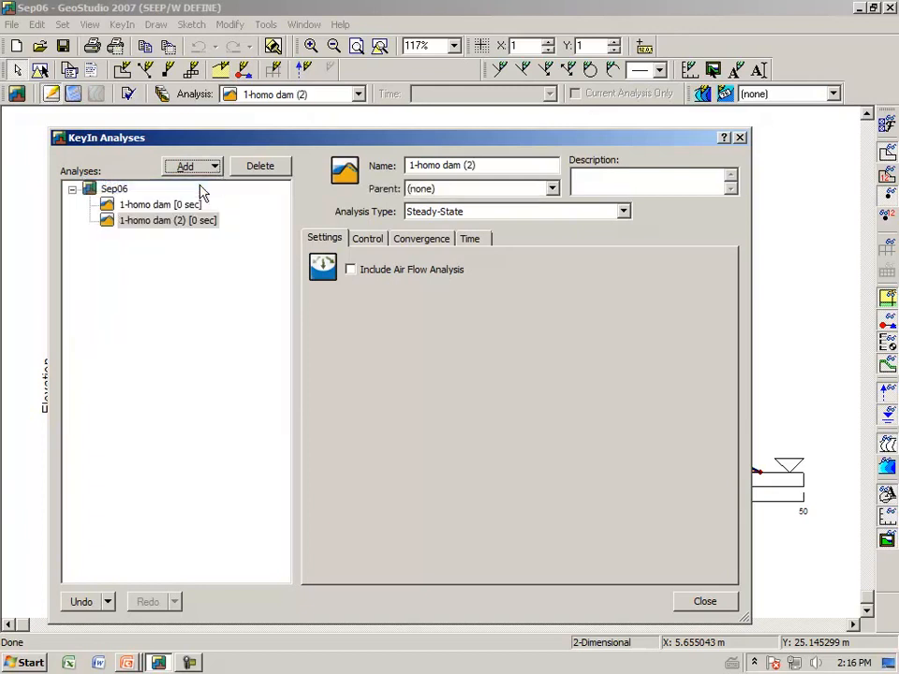
drag(487, 169, 251, 164)
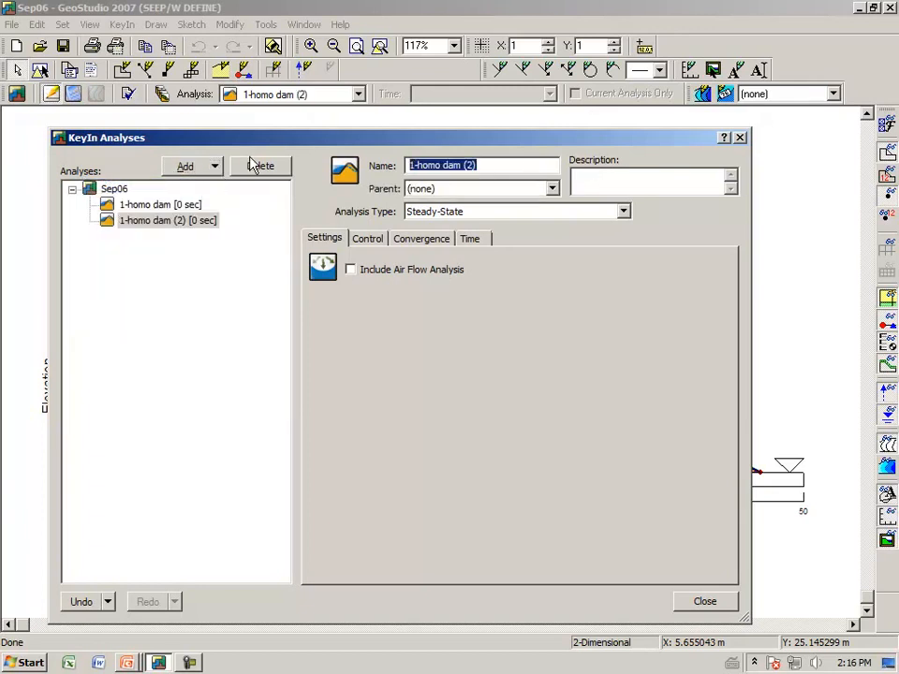
text(2-)
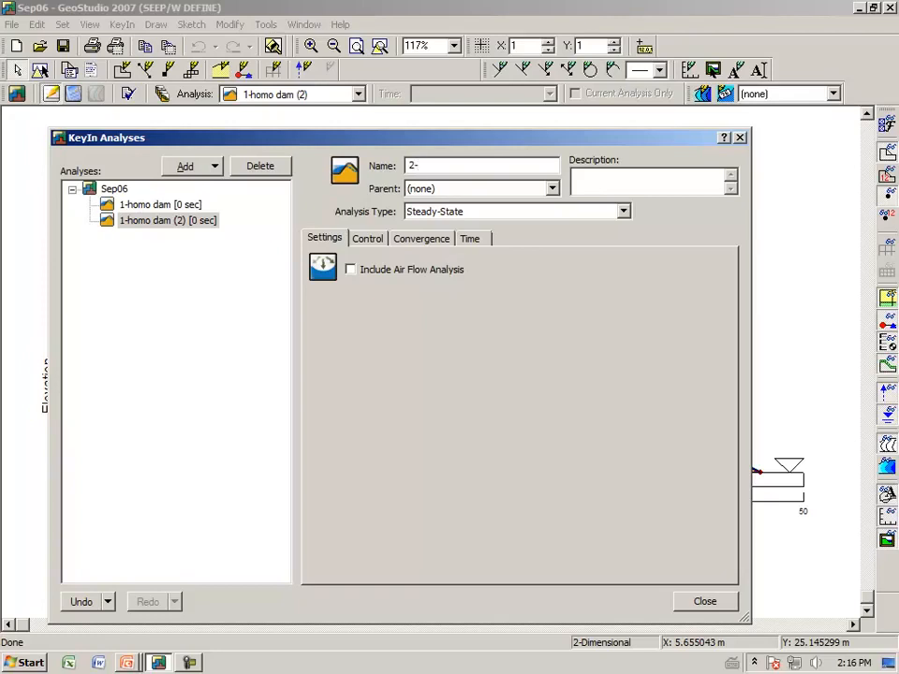
text(with 10x less)
key(Return)
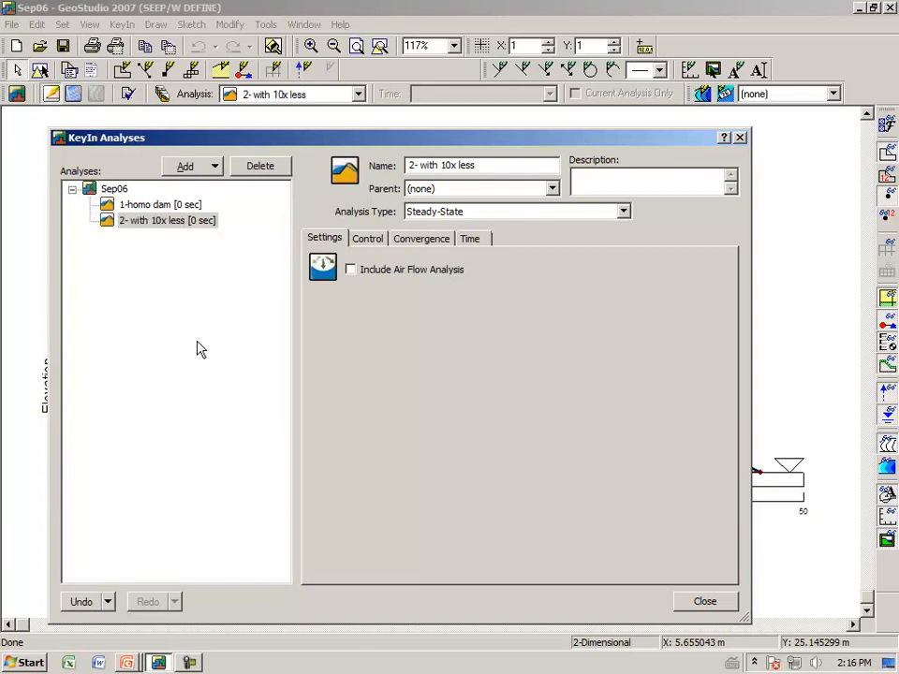
- Clone the "2- with 10x less" analysis and name the copy "3- core 100x less"
click(215, 171)
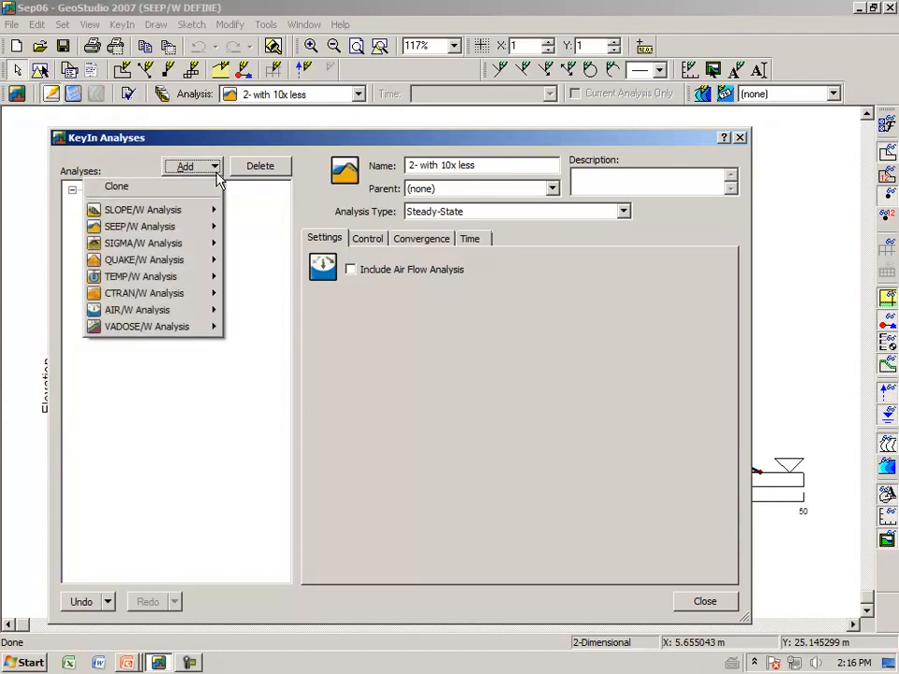
click(207, 186)
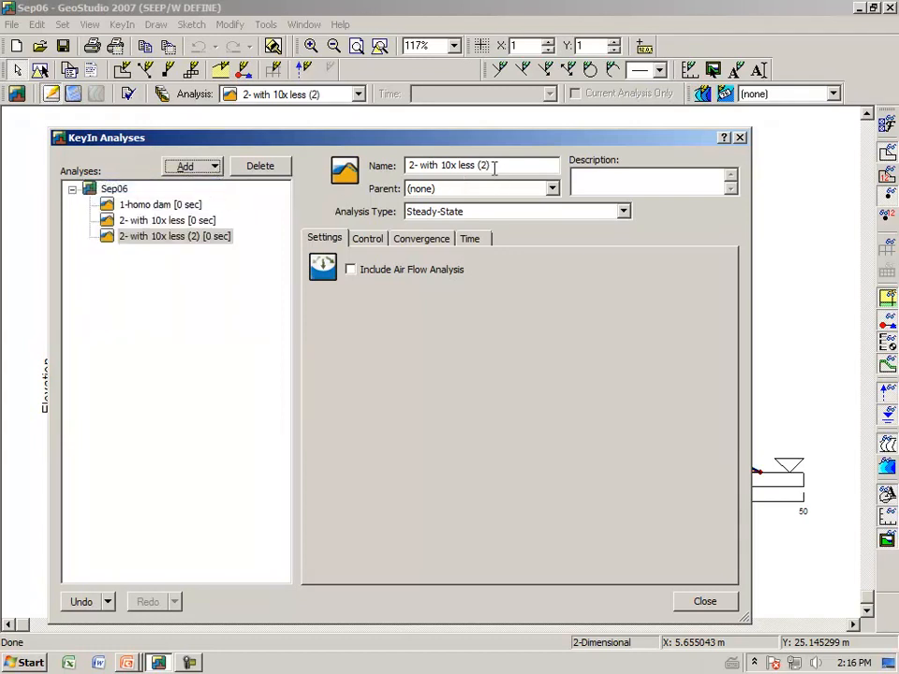
drag(493, 169, 306, 180)
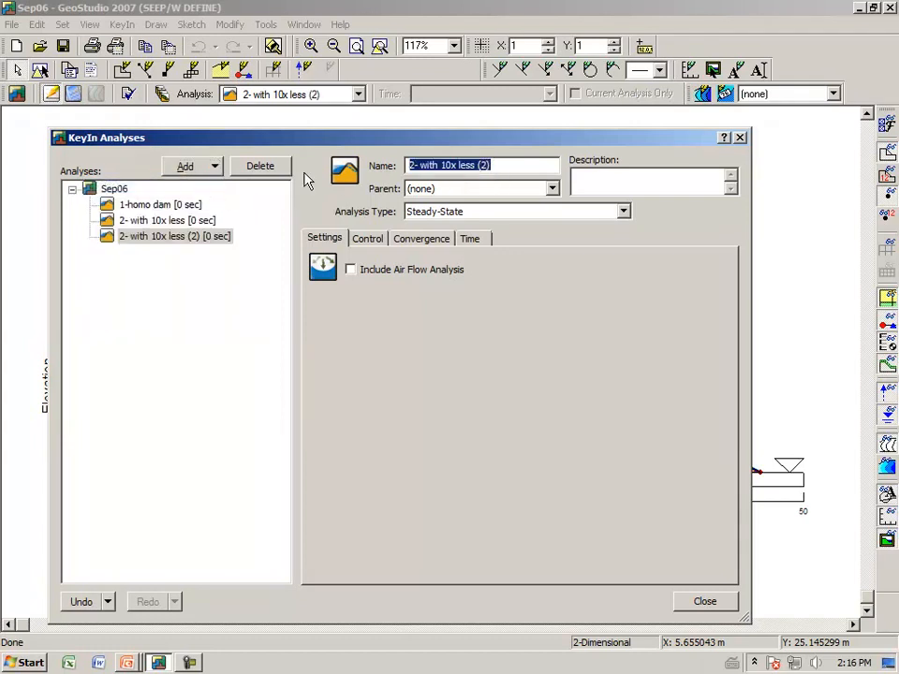
text(3 -)
key(BackSpace)
key(BackSpace)
text(-)
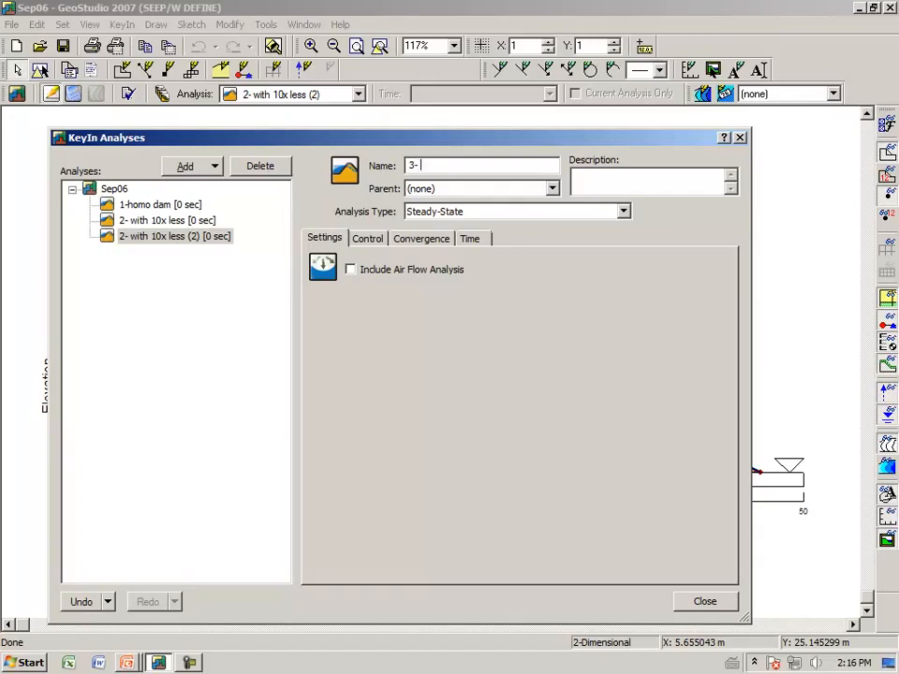
text( core 100x less)
key(Tab)
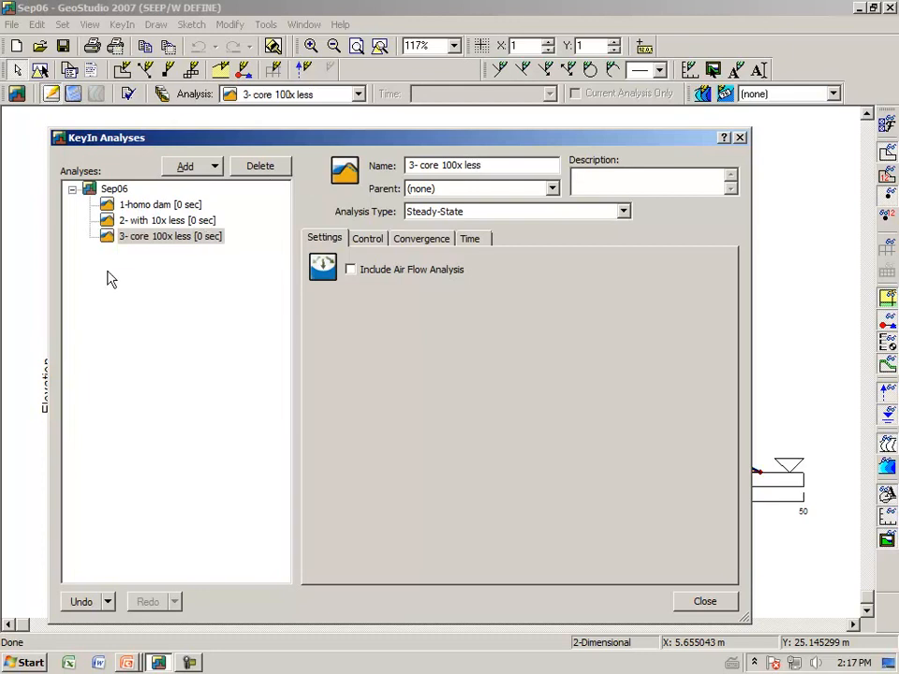
- Rename the second analysis as "2-core with 10x less" and finish defining the analyses
click(152, 222)
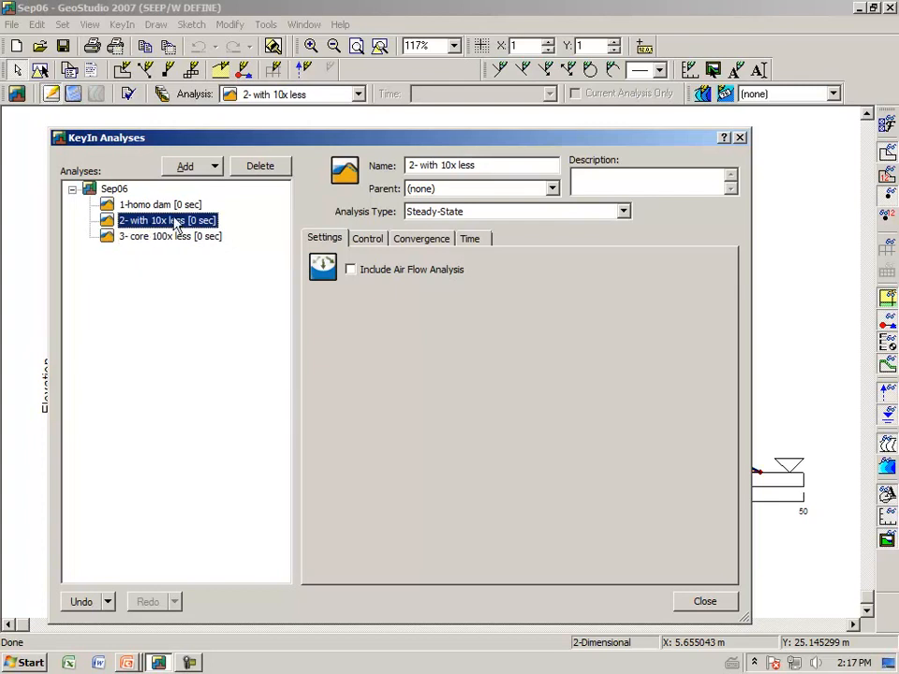
click(420, 165)
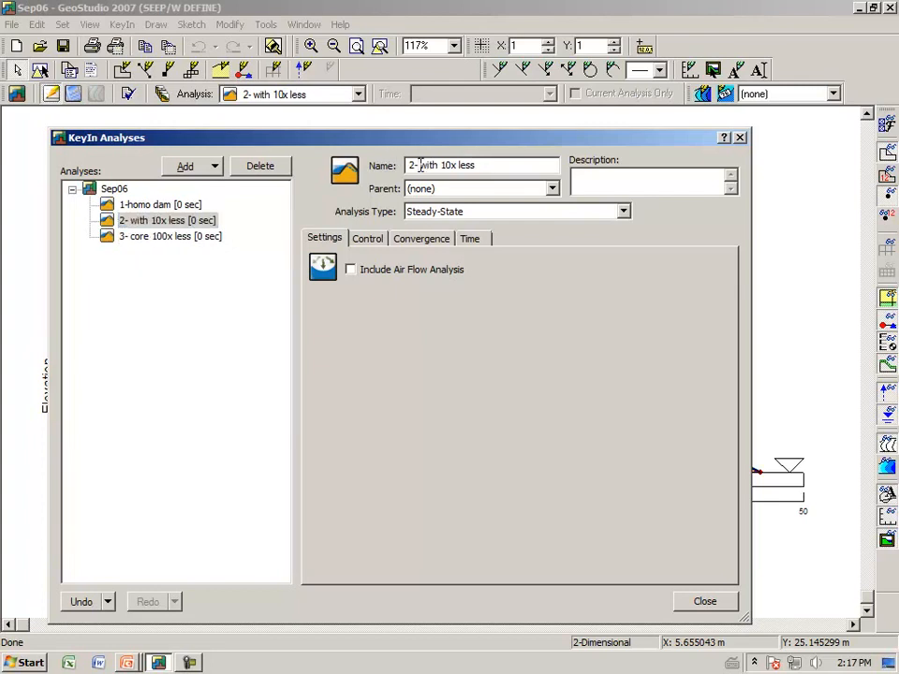
text(core)
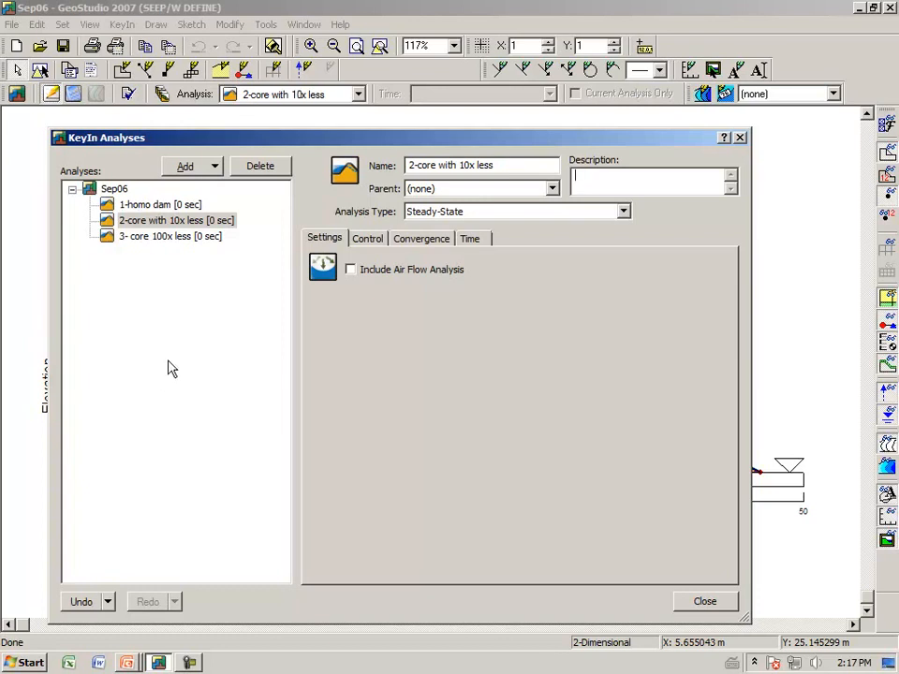
click(708, 600)
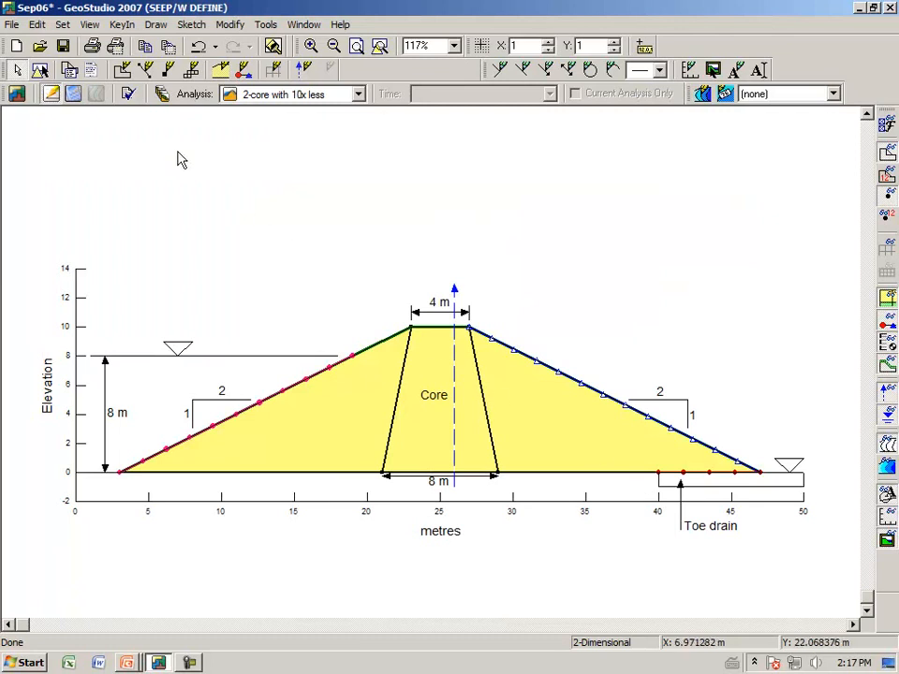
- Clone the General fill material and name the copy "Core with K 10x less"
click(120, 24)
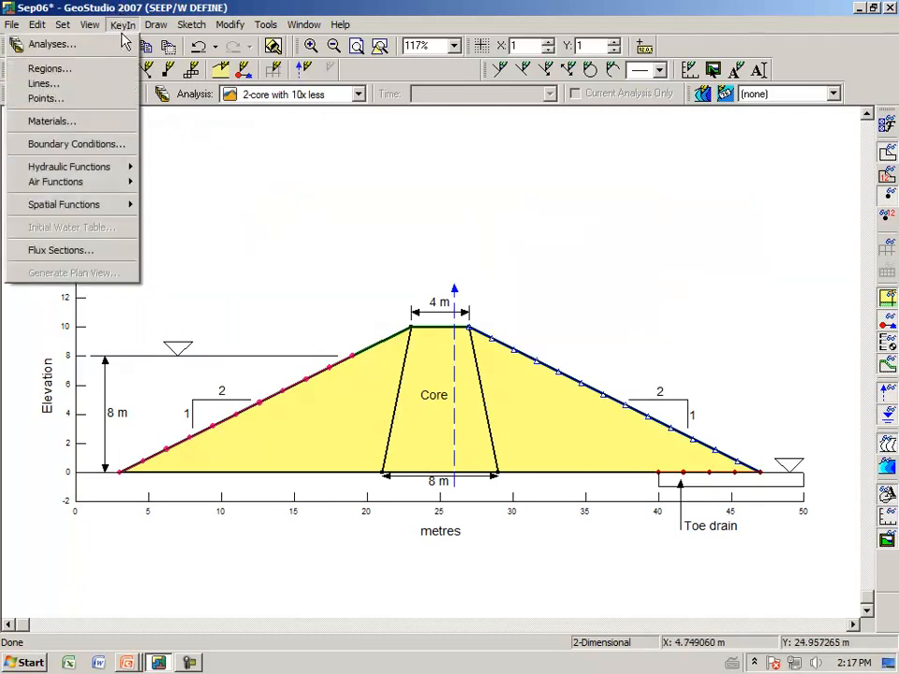
click(114, 121)
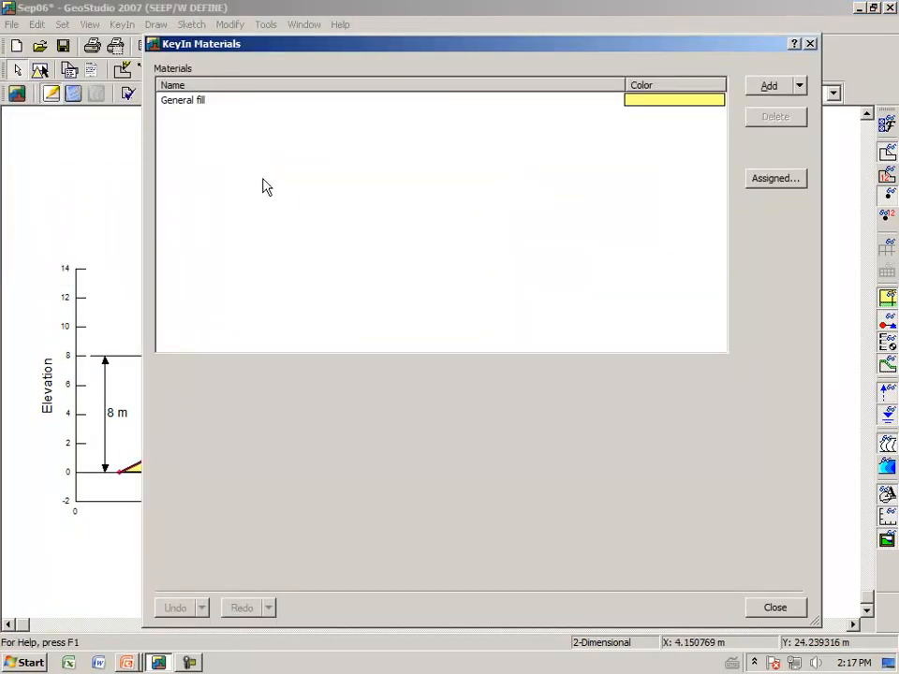
click(193, 102)
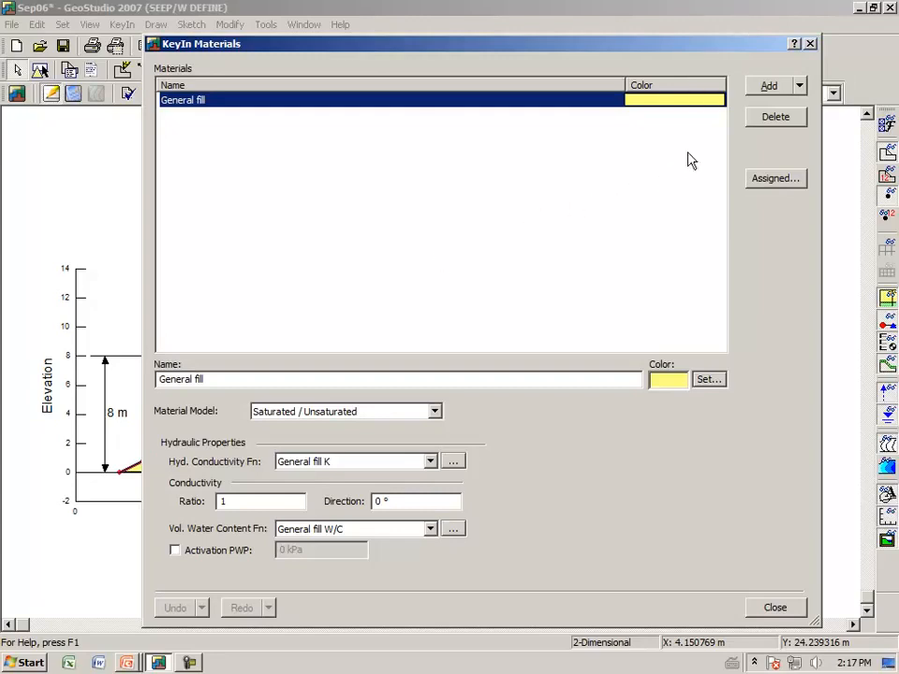
click(801, 86)
click(781, 121)
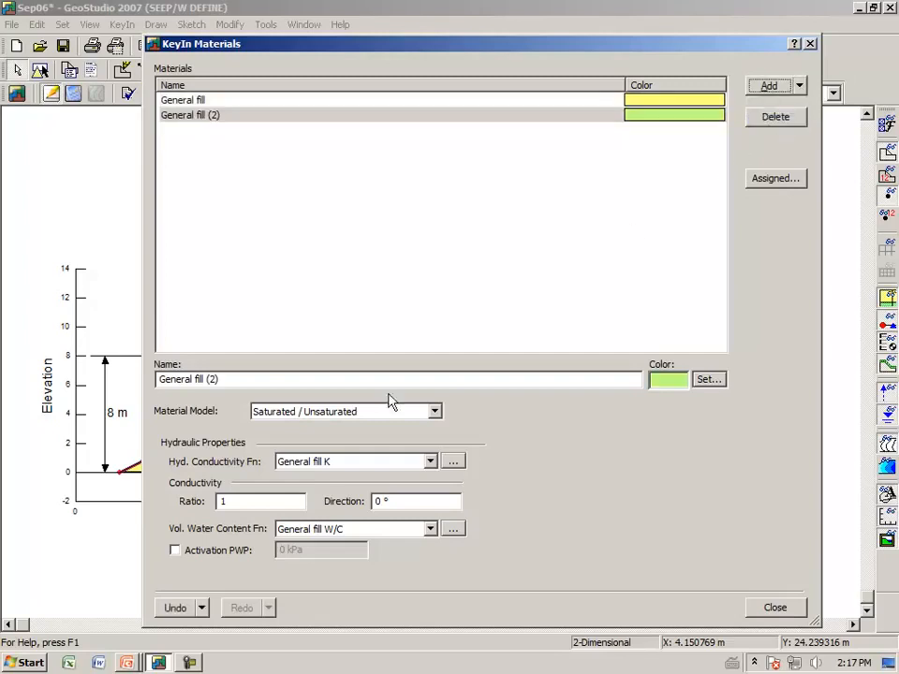
drag(240, 378, 58, 362)
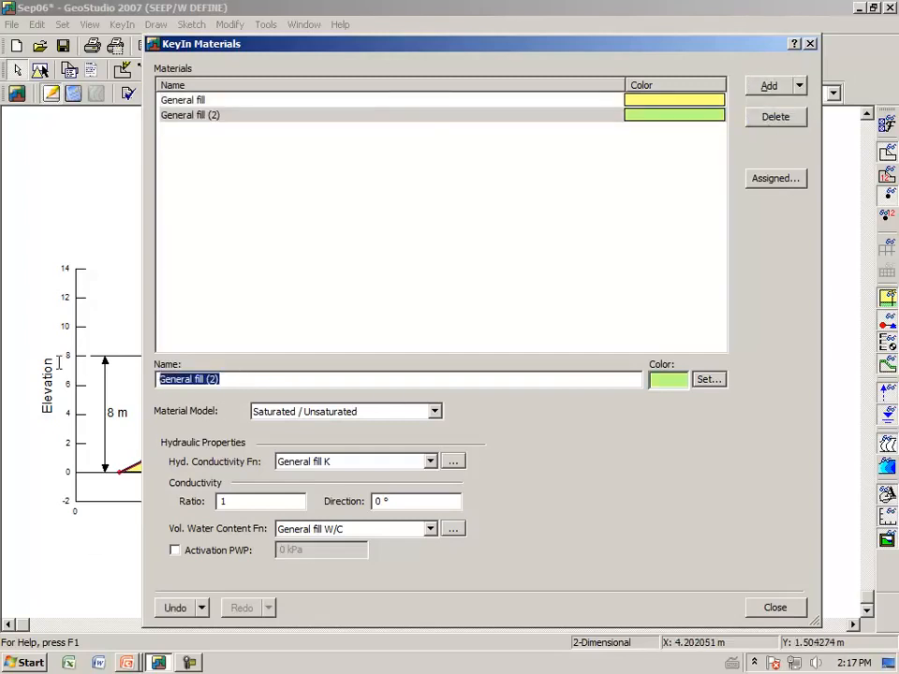
text(Co)
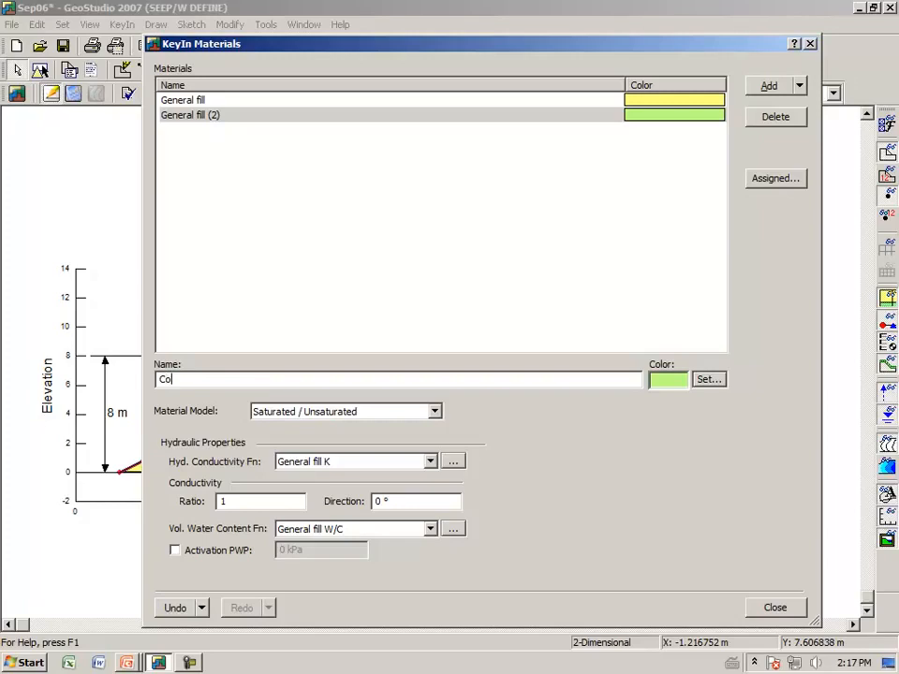
text(re with K 10x less)
key(Tab)
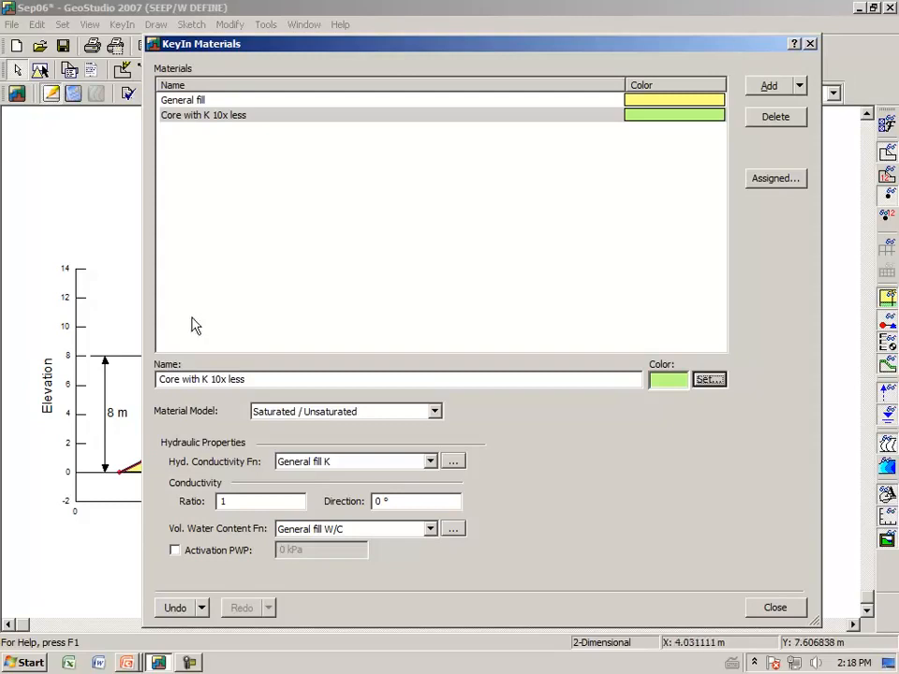
- Clone the "Core with K 10x less" material and name the copy "Core with K 100x less"
click(800, 87)
click(795, 121)
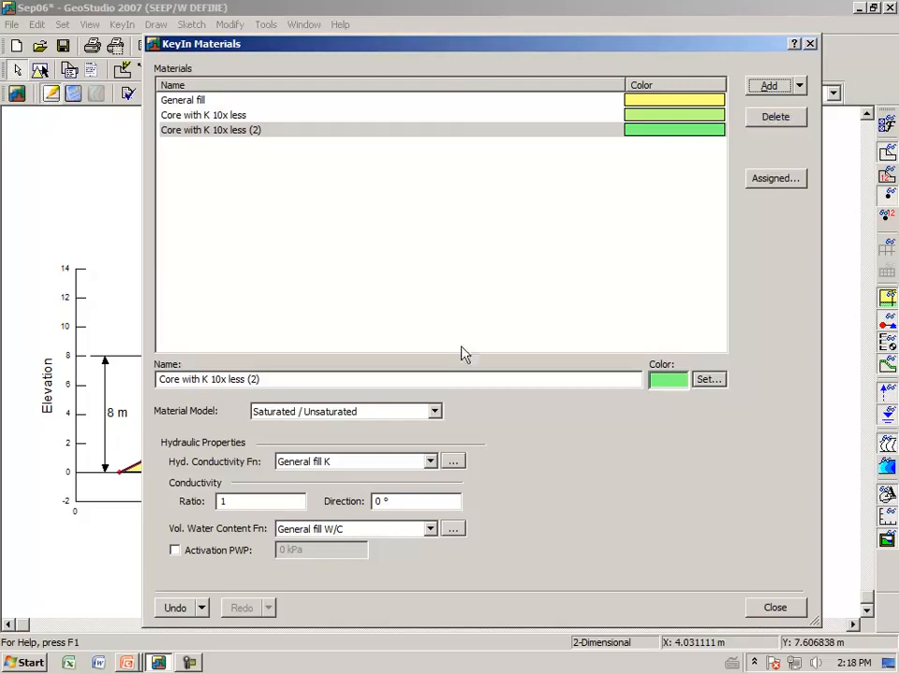
click(275, 380)
key(BackSpace)
key(BackSpace)
key(BackSpace)
key(BackSpace)
key(BackSpace)
key(BackSpace)
key(BackSpace)
key(BackSpace)
key(BackSpace)
key(BackSpace)
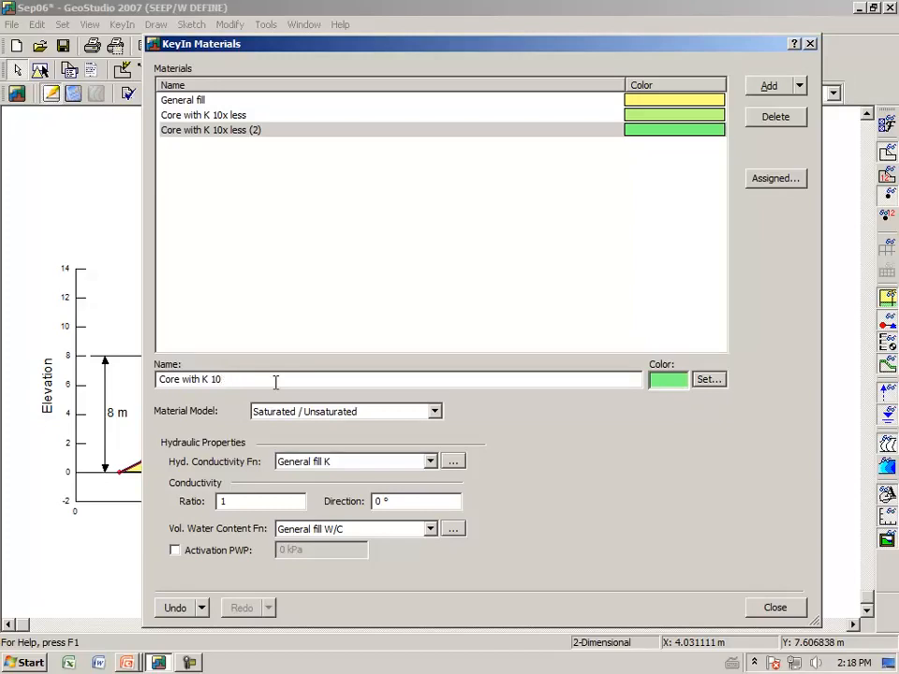
text(0x less)
- Set the color of the "Core with K 100x less" material to light red
click(708, 380)
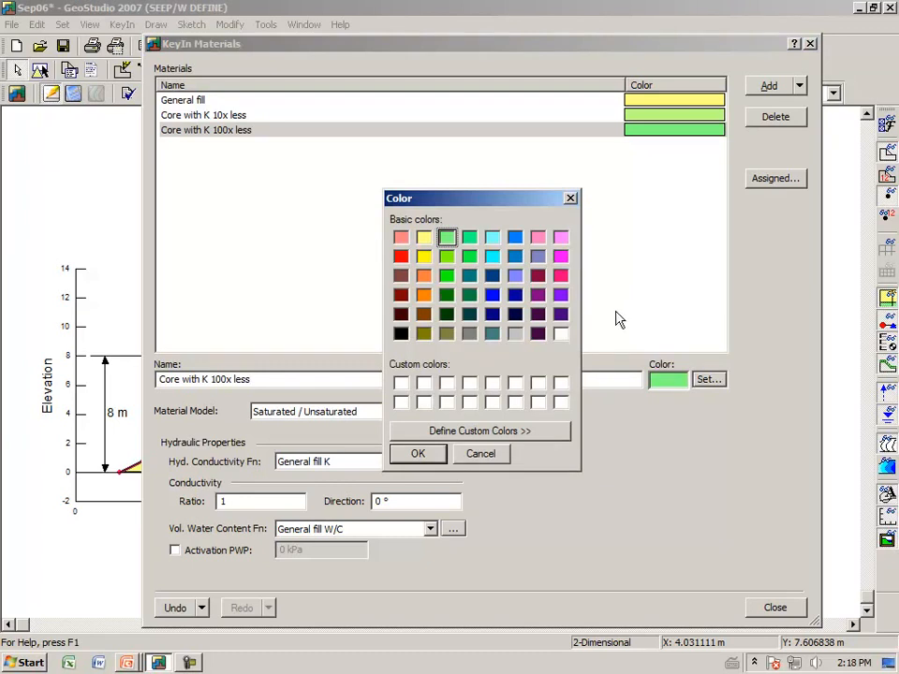
click(401, 238)
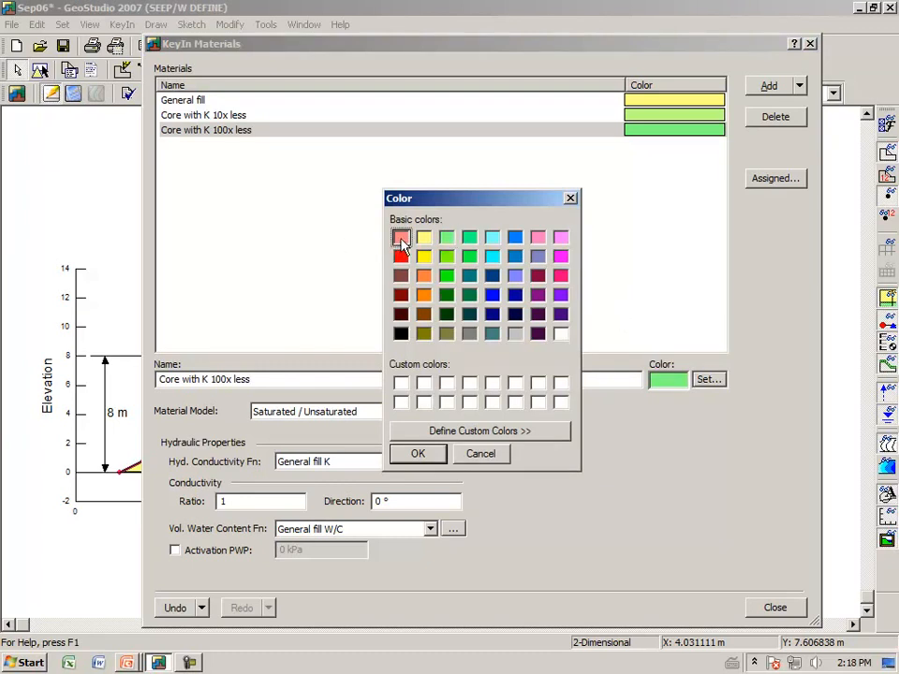
click(414, 453)
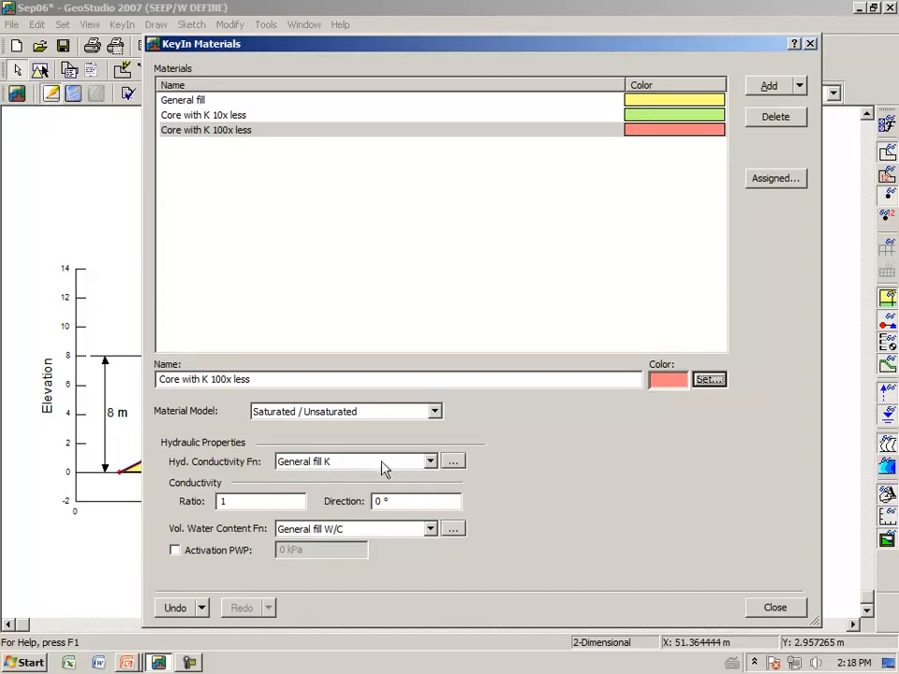
- Clone the "General fill K" hydraulic conductivity function and name the copy "Core K 10x"
click(454, 463)
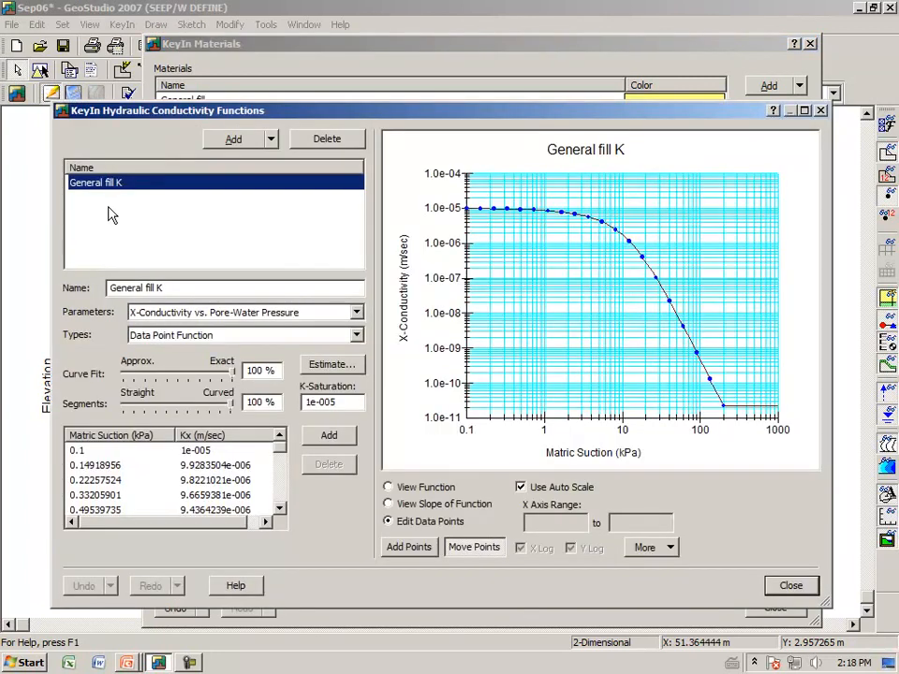
click(276, 139)
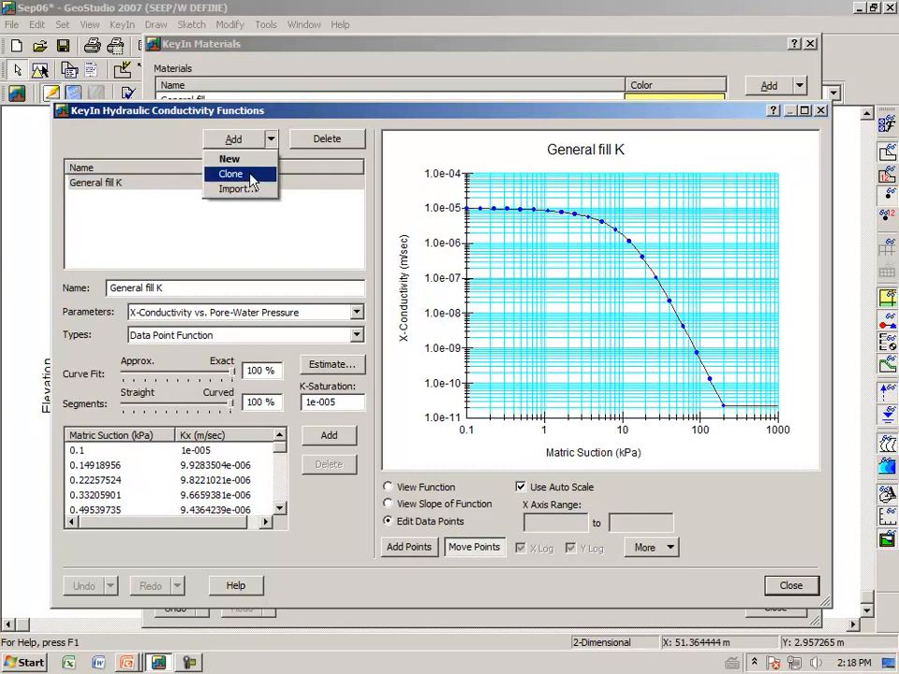
click(251, 176)
click(193, 290)
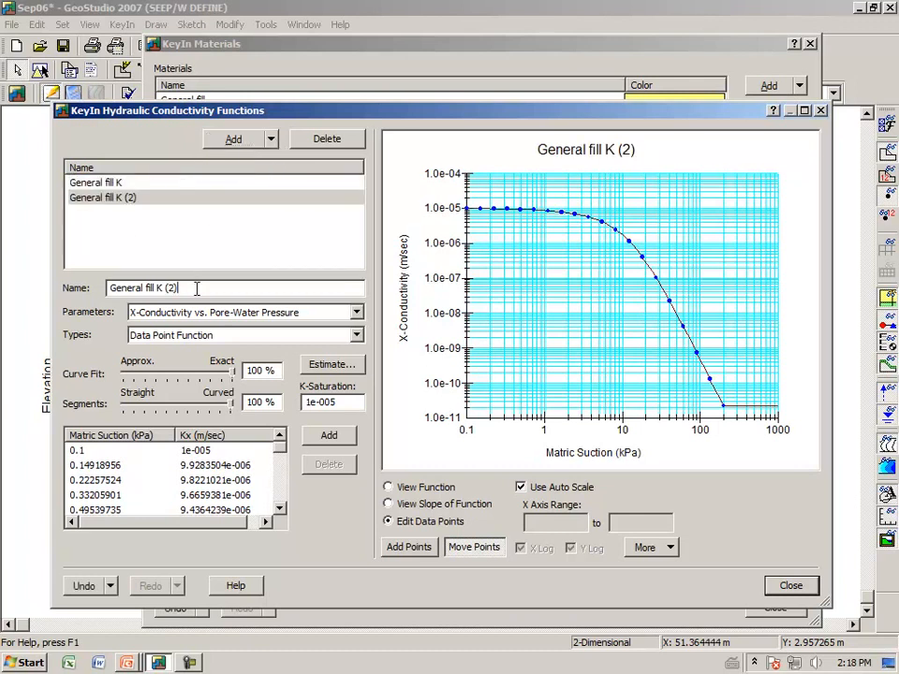
key(BackSpace)
key(BackSpace)
key(BackSpace)
key(BackSpace)
key(BackSpace)
key(BackSpace)
key(BackSpace)
key(BackSpace)
key(BackSpace)
key(BackSpace)
key(BackSpace)
key(BackSpace)
key(BackSpace)
key(BackSpace)
key(BackSpace)
key(BackSpace)
key(BackSpace)
key(BackSpace)
text(Core K 10x)
key(Tab)
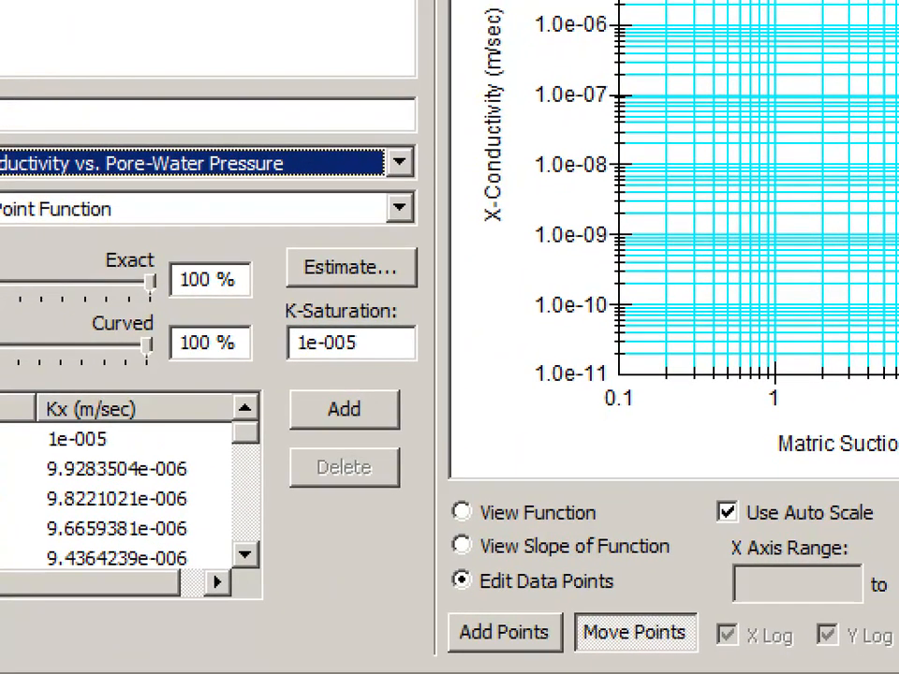
- Set the saturated conductivity of the "Core K 10x" function to 1e-6 m/sec
mouse_move(411, 298)
mouse_down()
mouse_move(348, 288)
mouse_move(258, 339)
mouse_move(355, 386)
mouse_move(402, 312)
mouse_up()
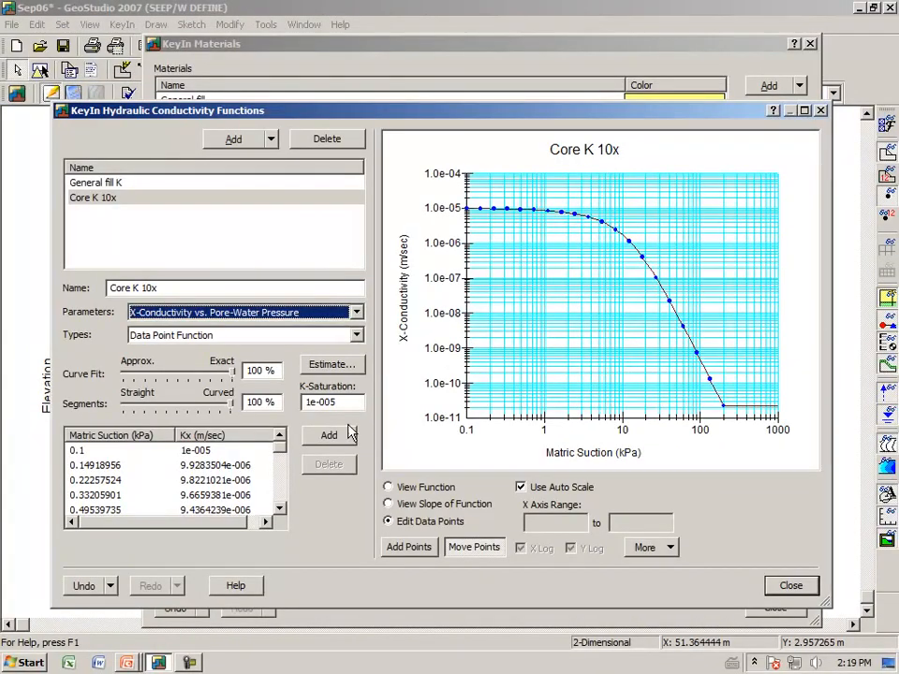
click(352, 402)
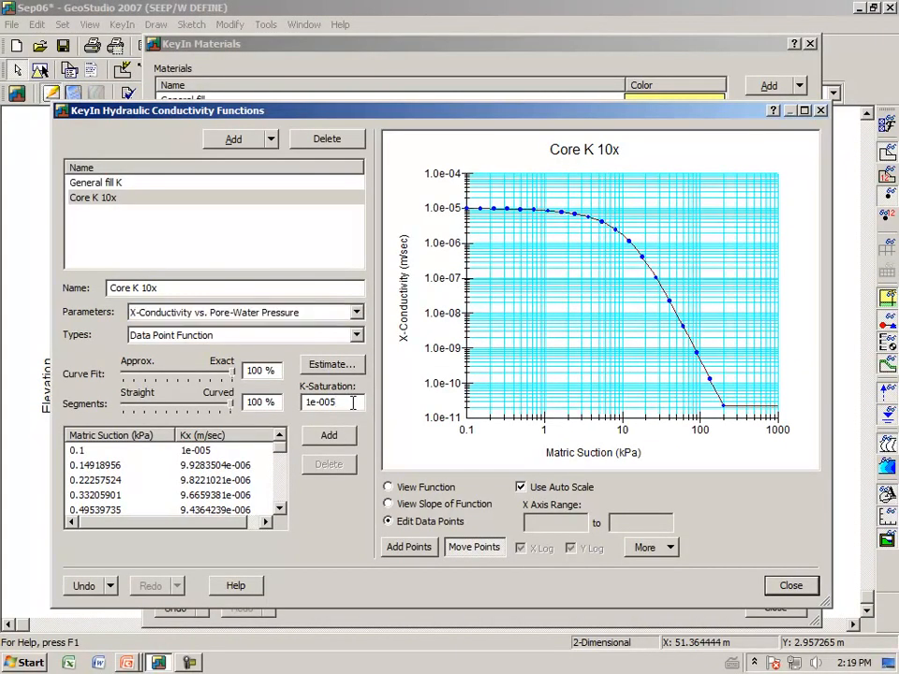
key(BackSpace)
key(Return)
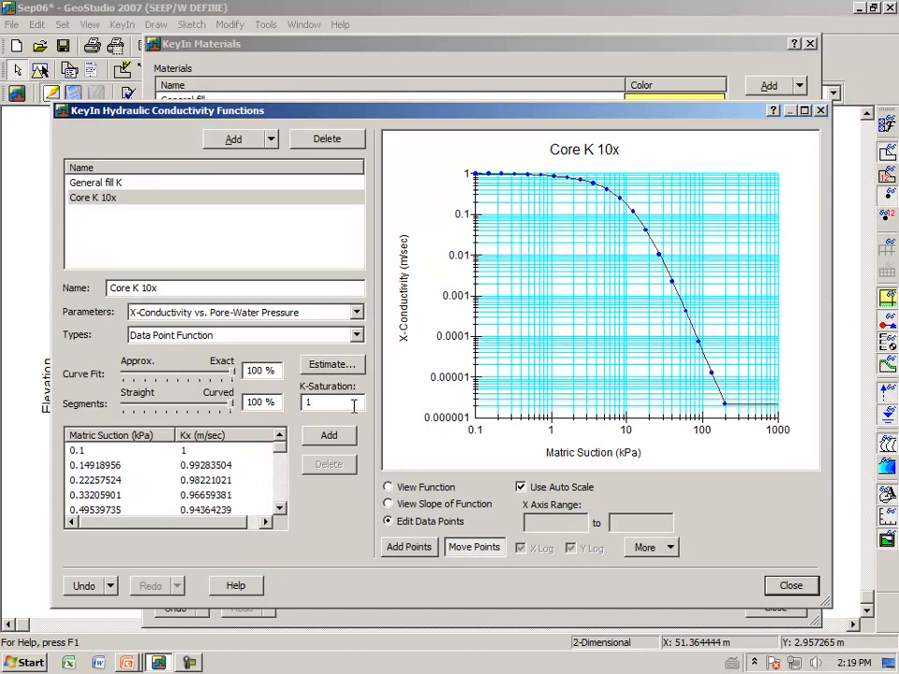
drag(354, 405, 292, 404)
text(1e-6)
key(Tab)
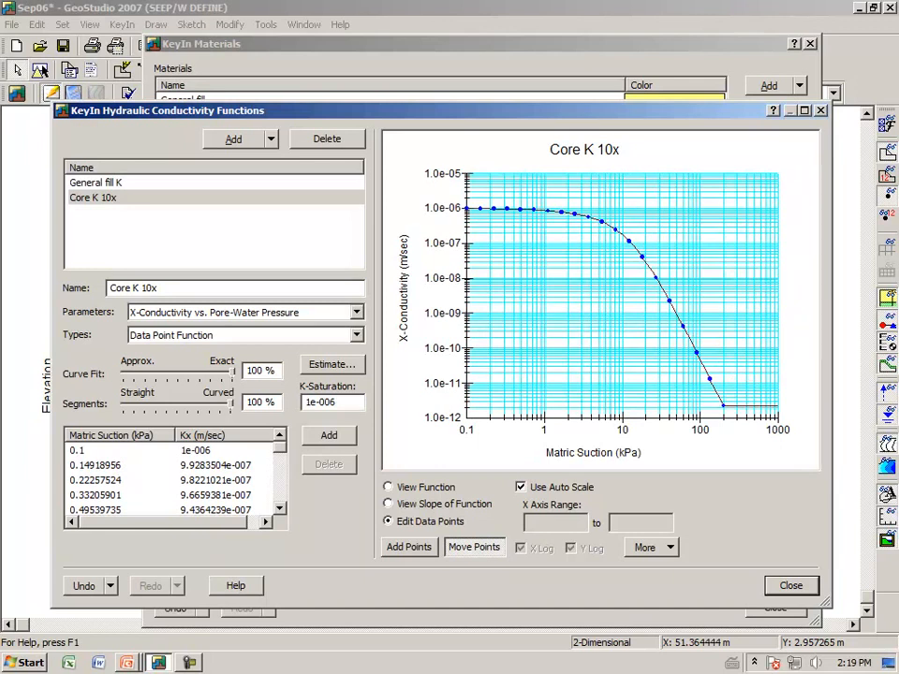
drag(412, 203, 484, 208)
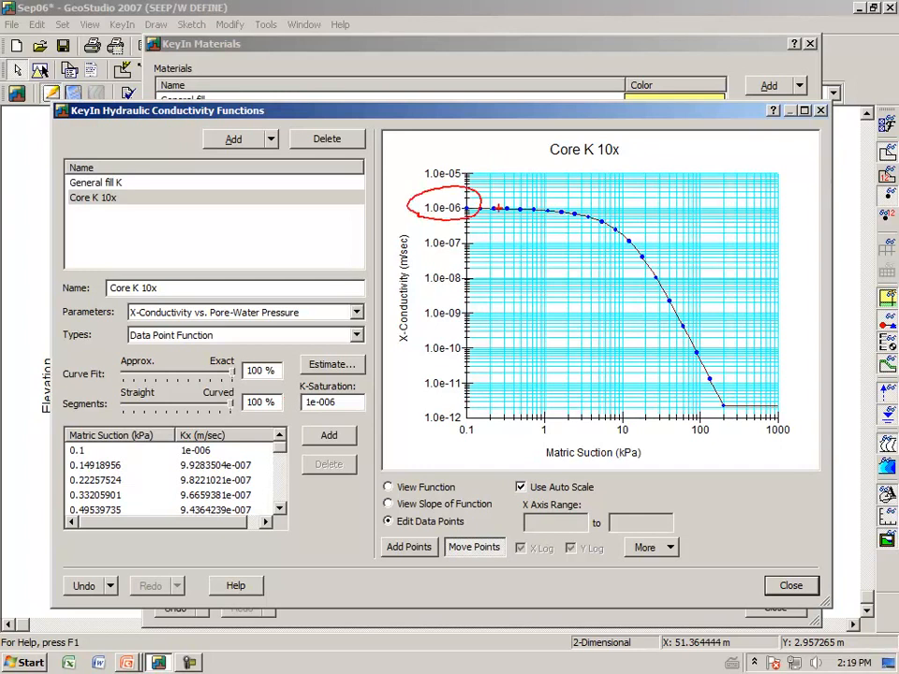
key(Escape)
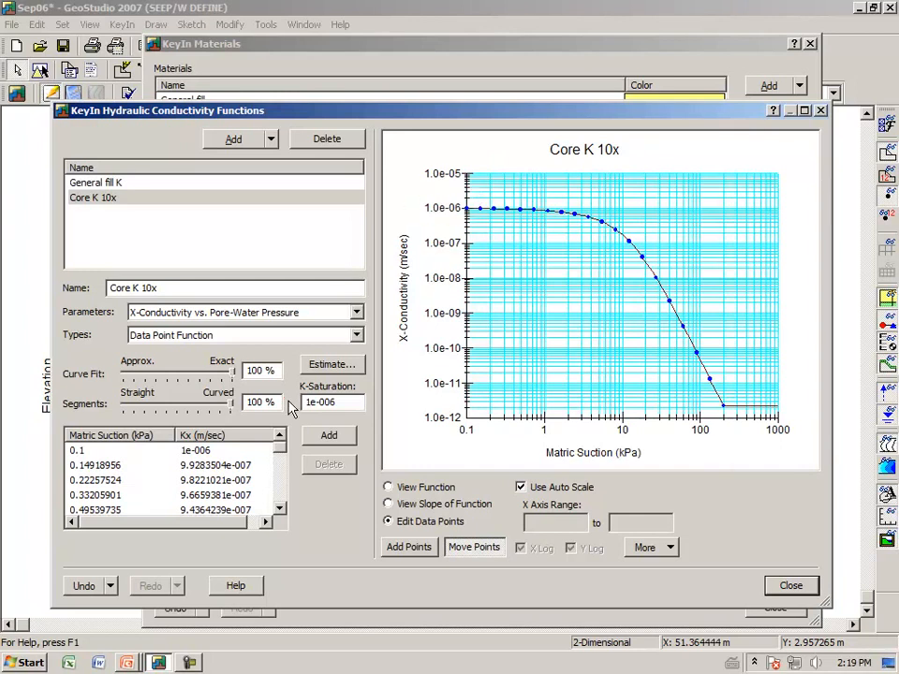
- Clone the "Core K 10x" conductivity function and name the copy "Core K 100x"
click(271, 140)
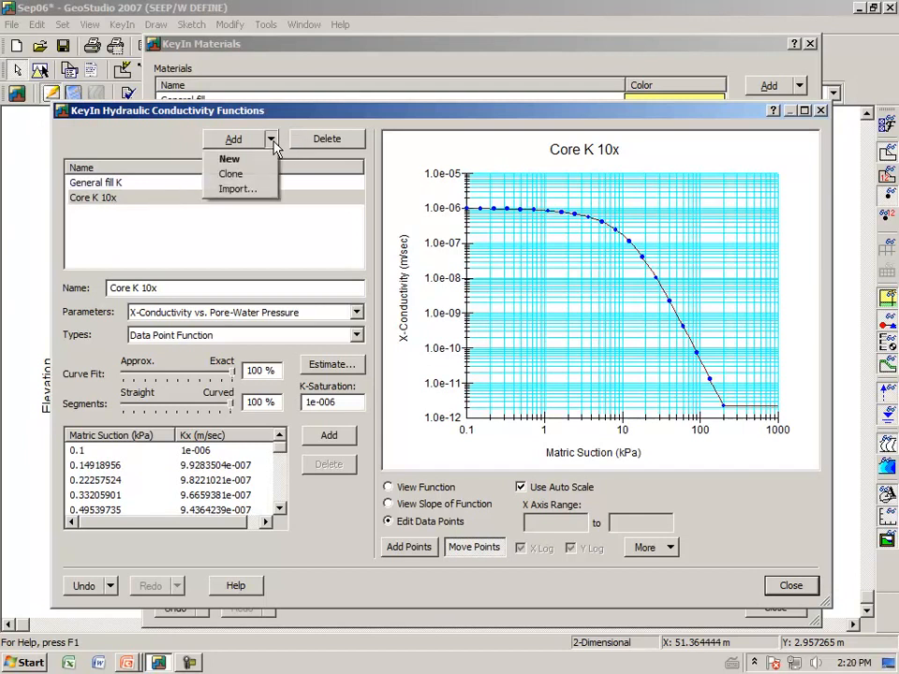
click(240, 175)
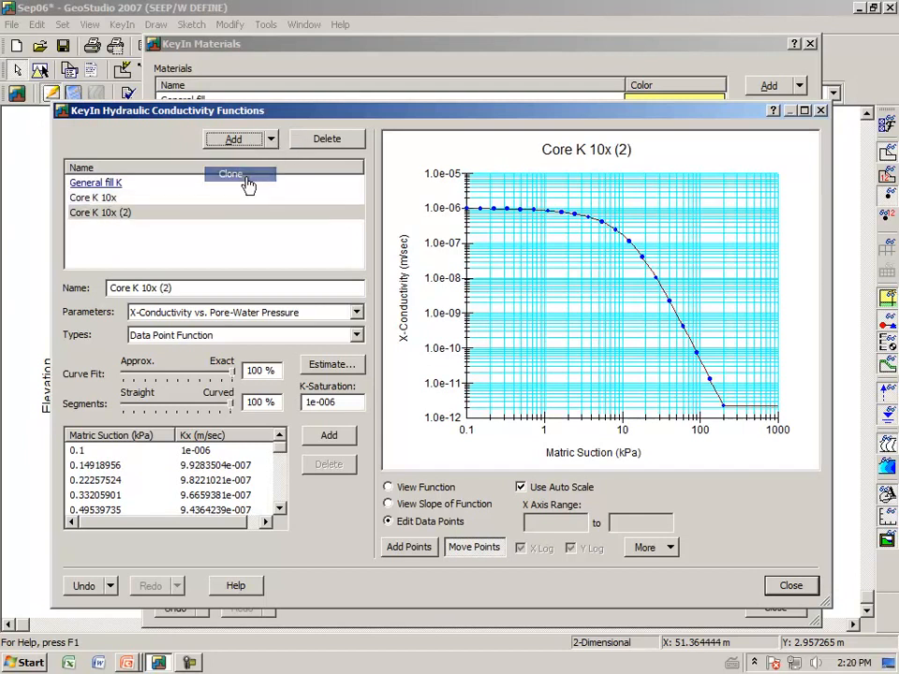
click(191, 291)
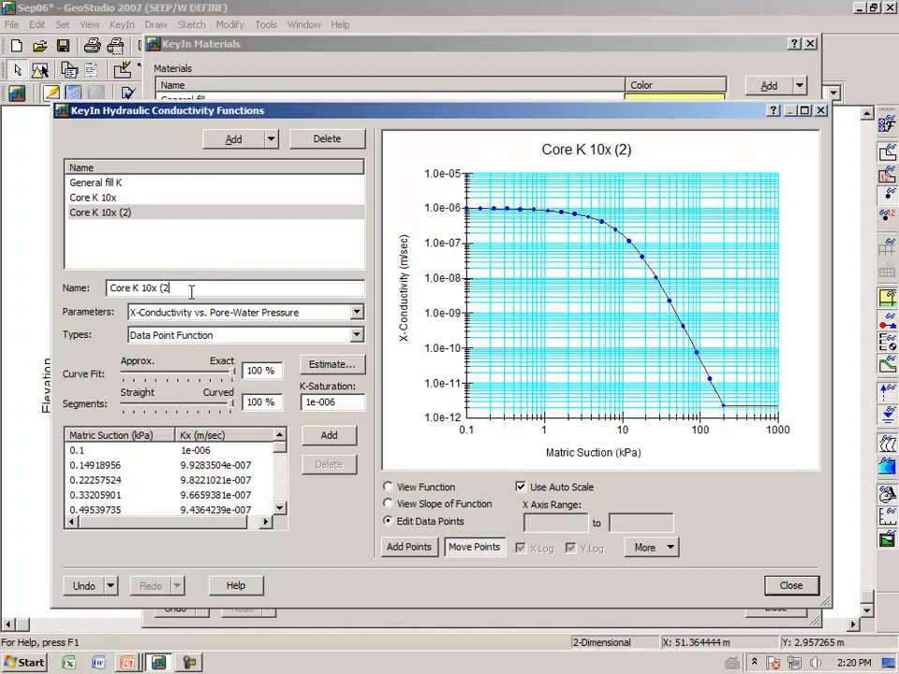
text(0)
- Set the saturated conductivity of the "Core K 100x" function to 1e-7 m/sec
click(334, 402)
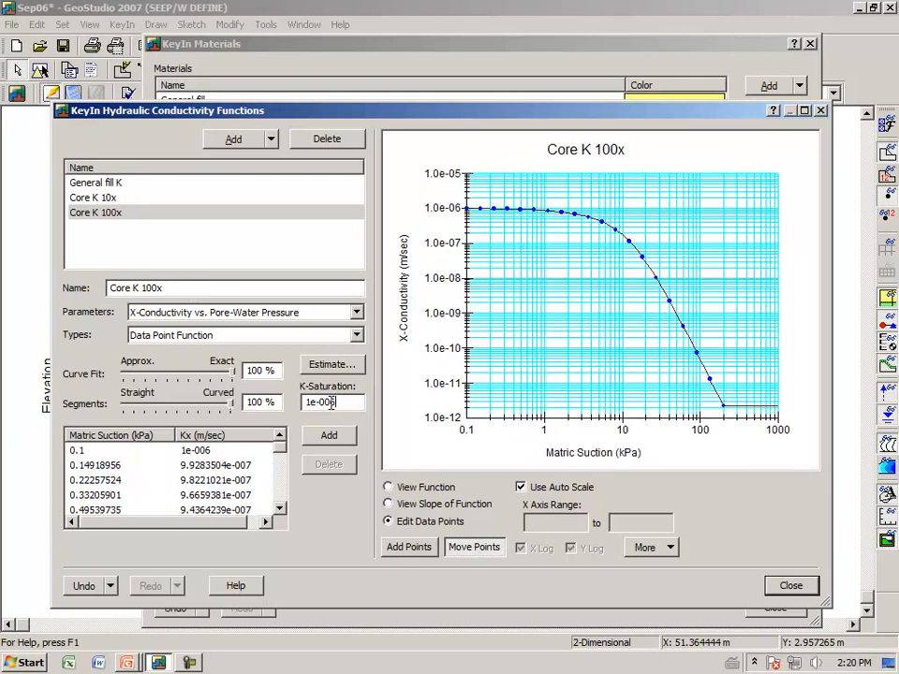
drag(332, 402, 336, 403)
text(7)
key(Tab)
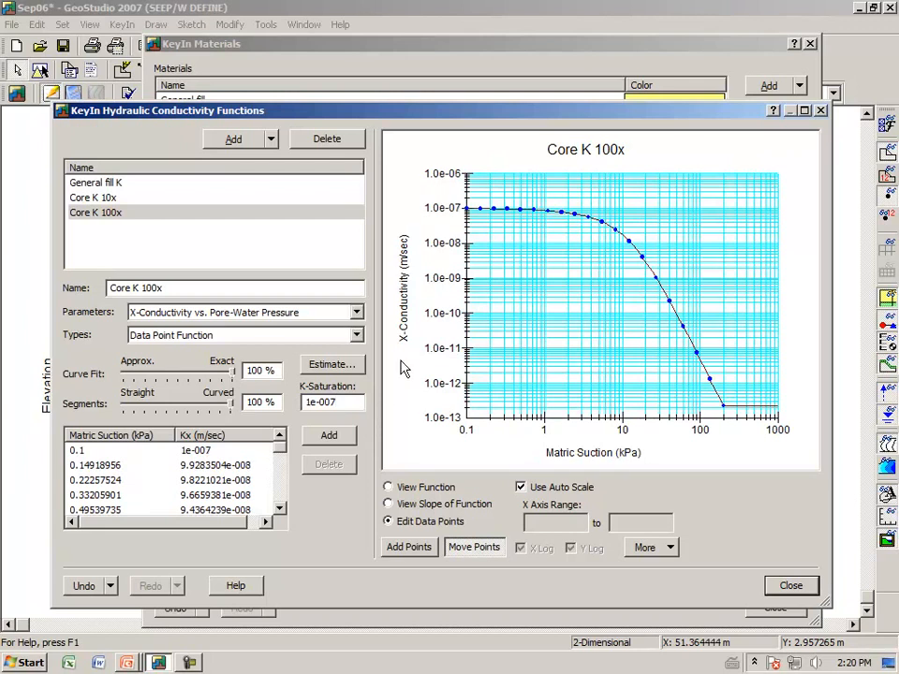
mouse_move(415, 222)
mouse_down()
mouse_move(451, 223)
mouse_move(404, 213)
mouse_up()
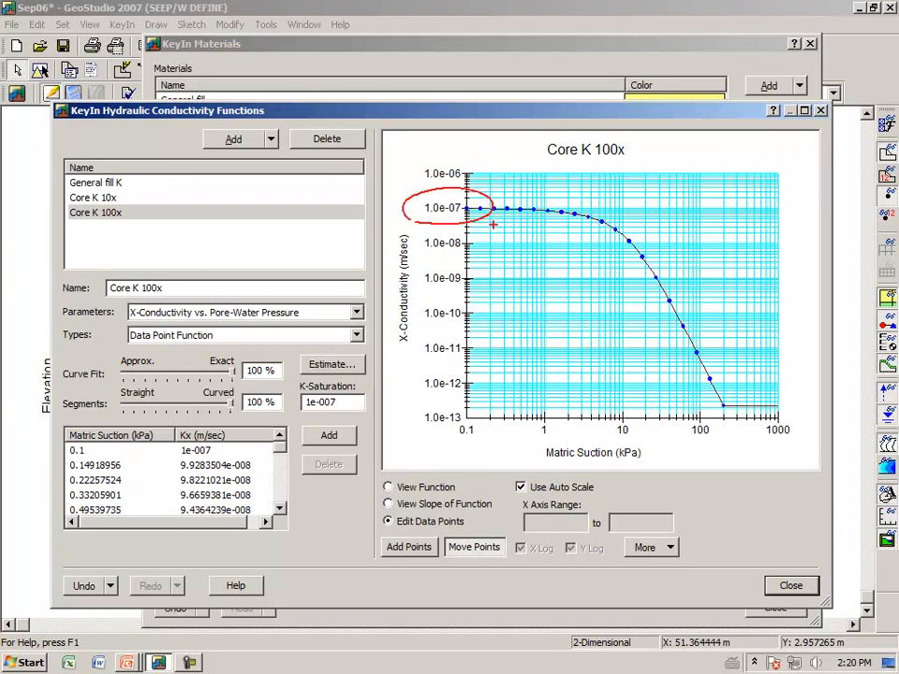
key(Escape)
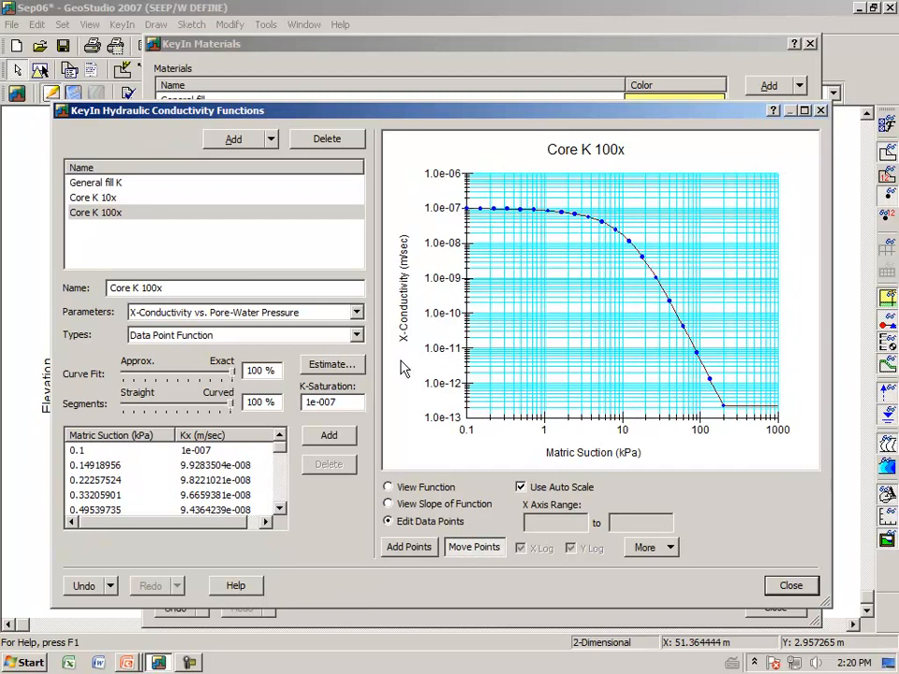
- Compare the General fill K, Core K 10x and Core K 100x curves individually and together, and finish defining functions and materials
click(105, 185)
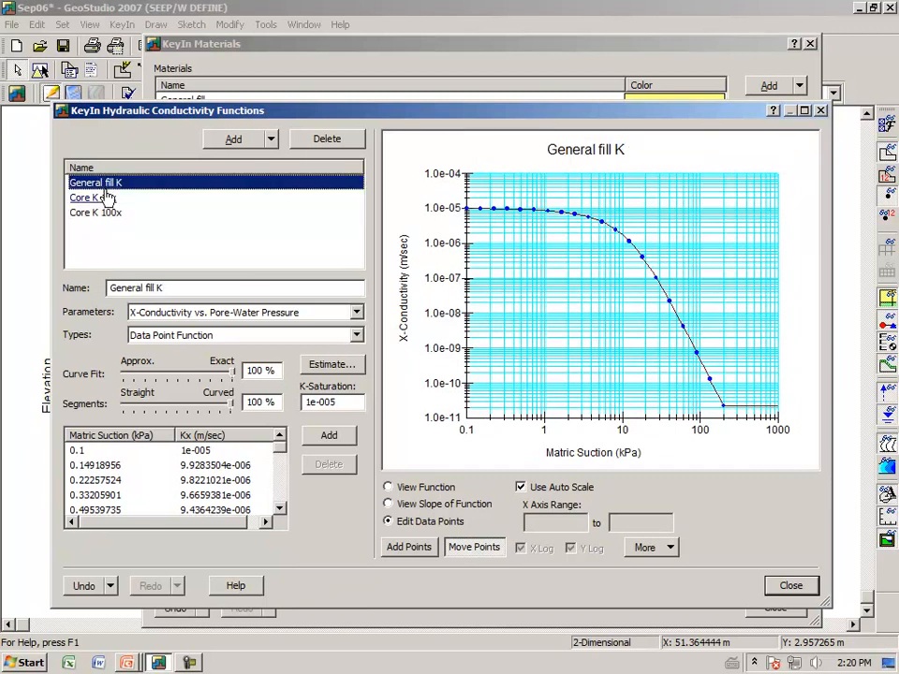
click(89, 199)
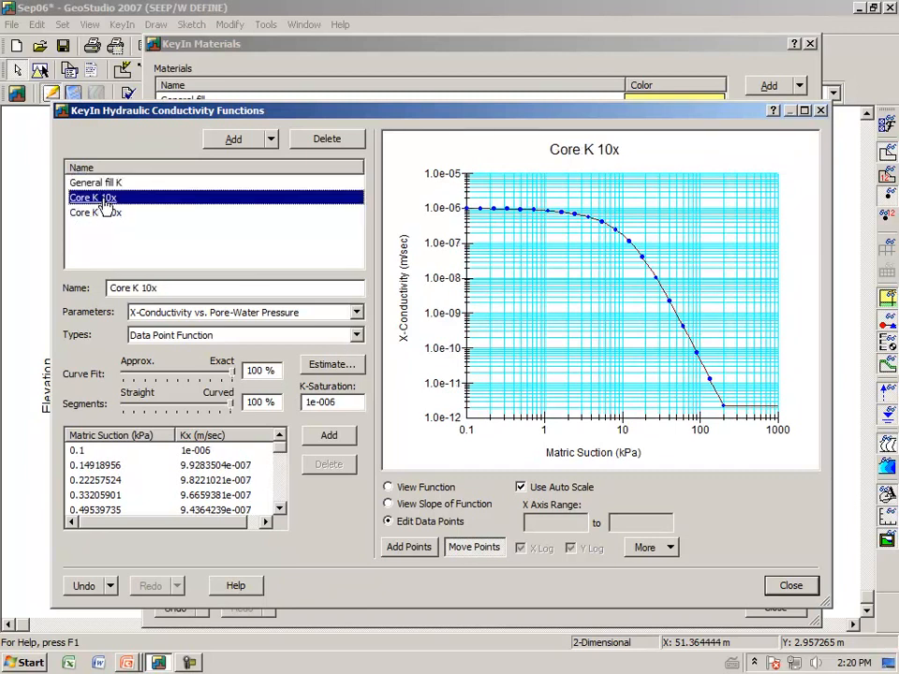
click(99, 217)
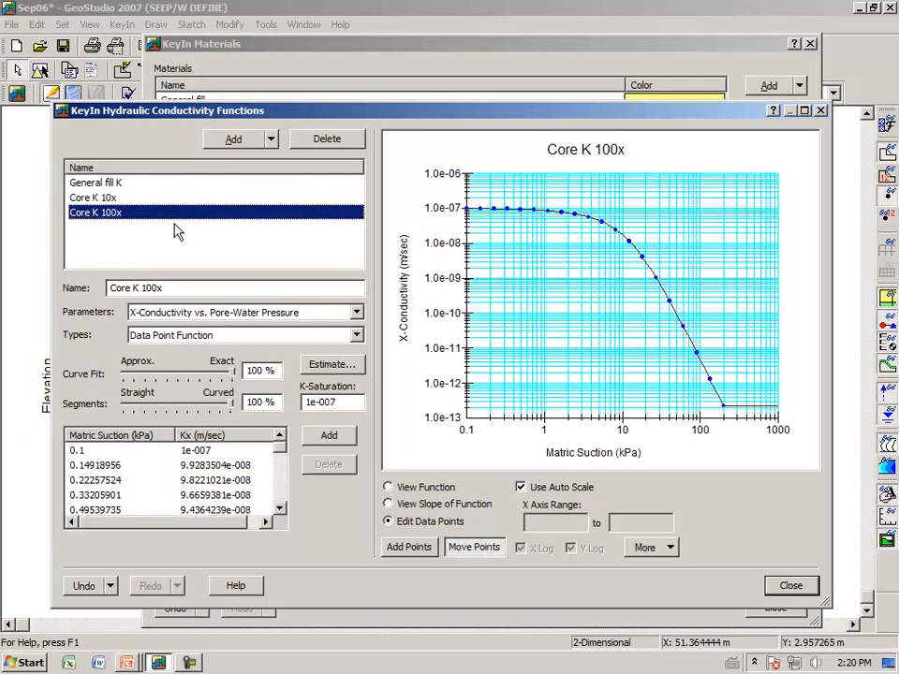
shift+click(120, 187)
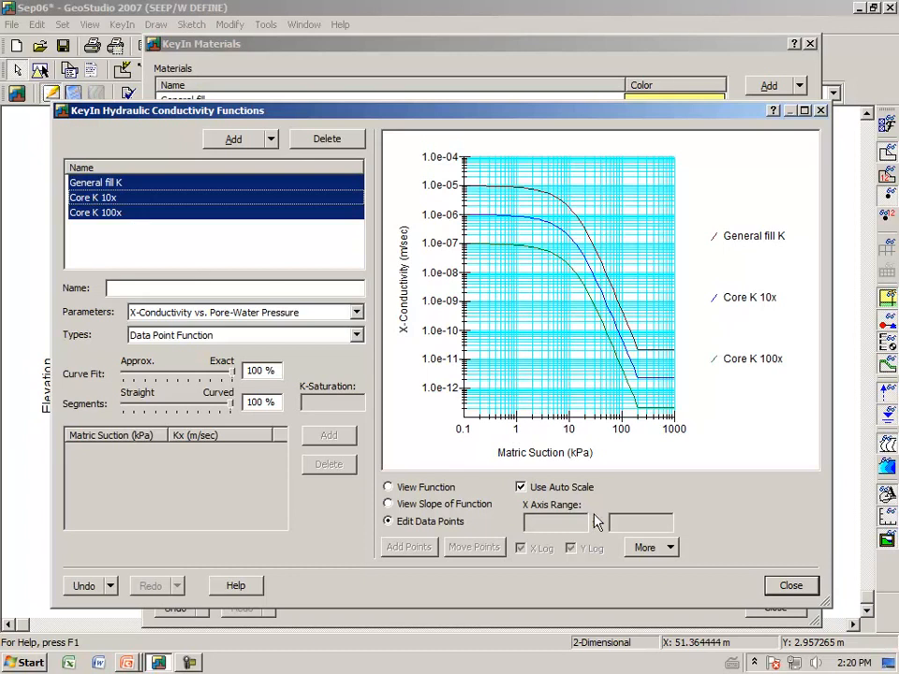
click(791, 587)
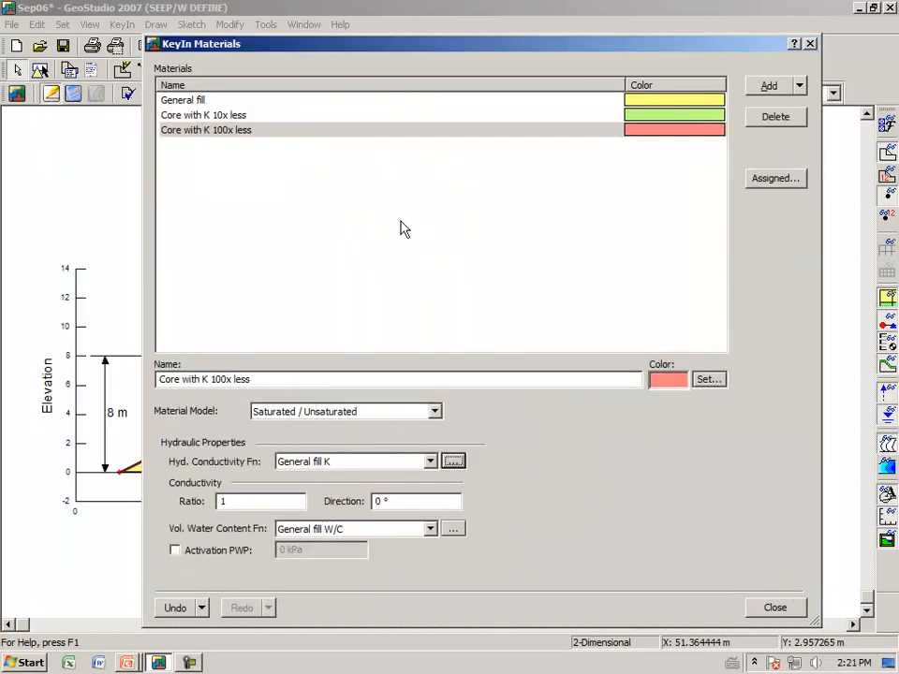
click(775, 606)
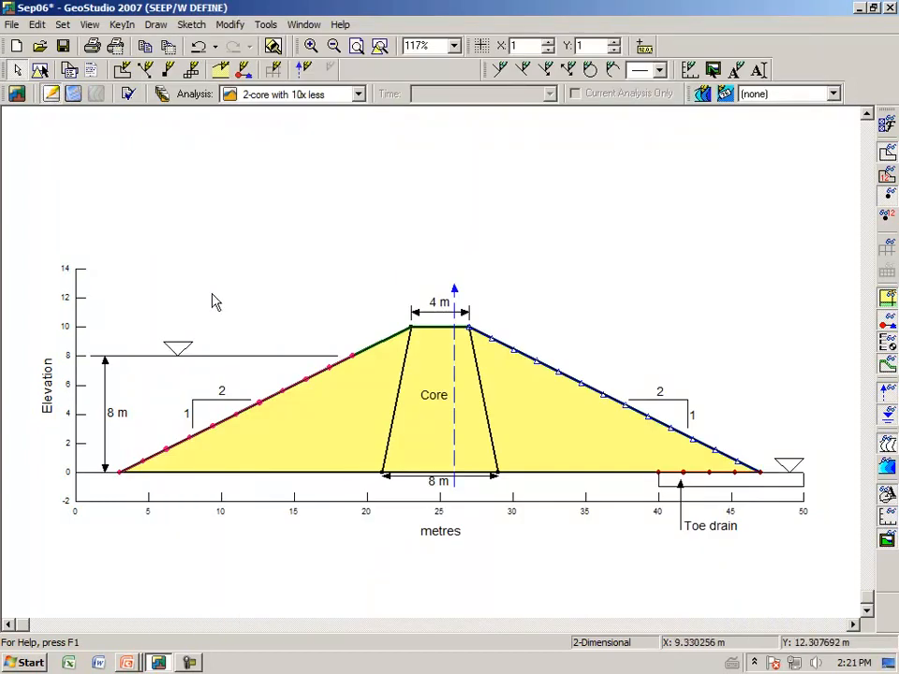
- In the "2-core with 10x less" analysis, assign the "Core with K 10x less" material to the dam's core region
click(358, 94)
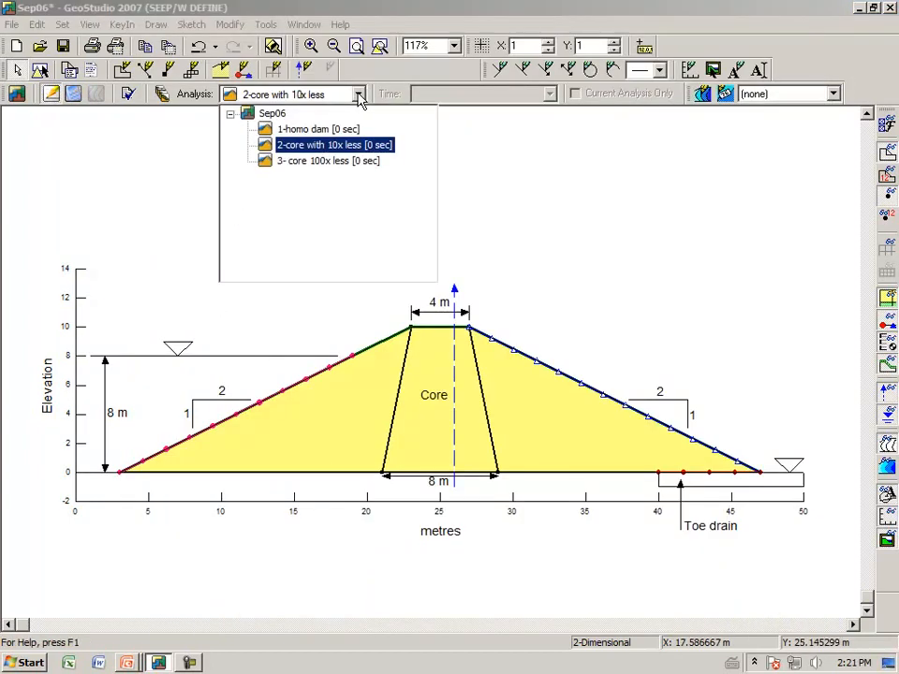
click(318, 129)
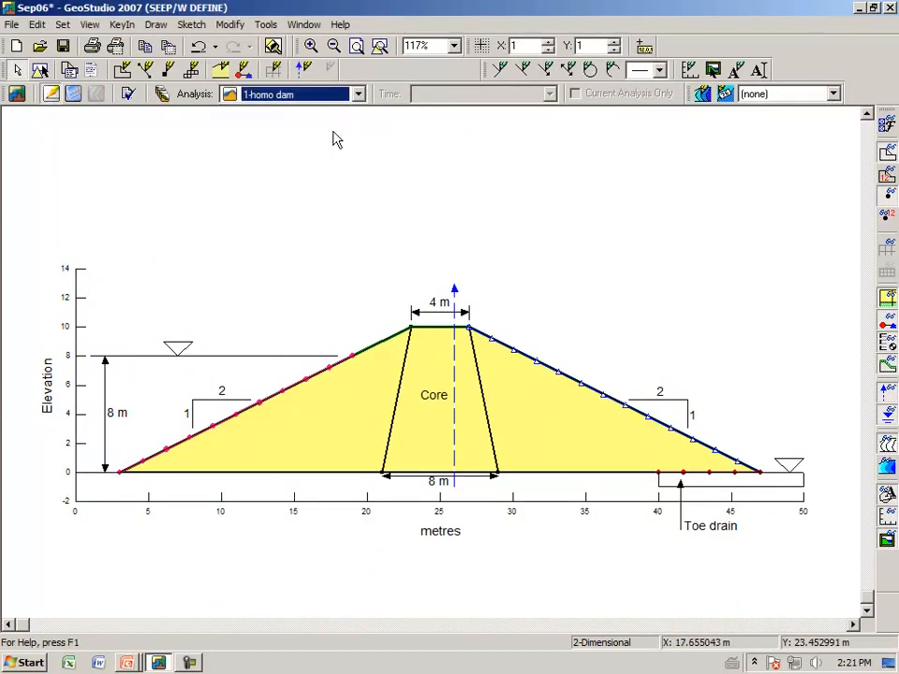
click(358, 94)
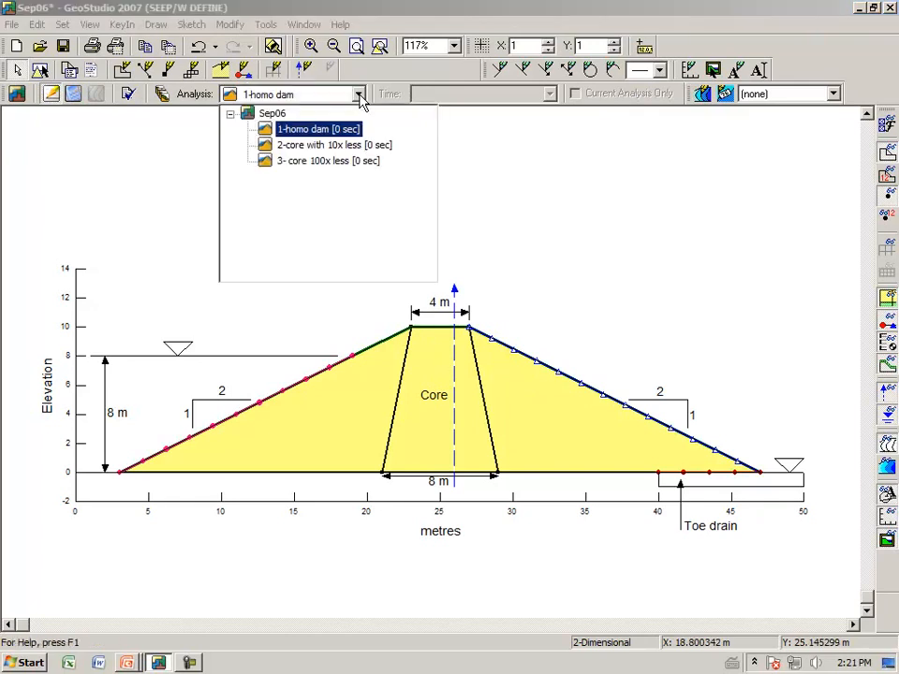
click(326, 145)
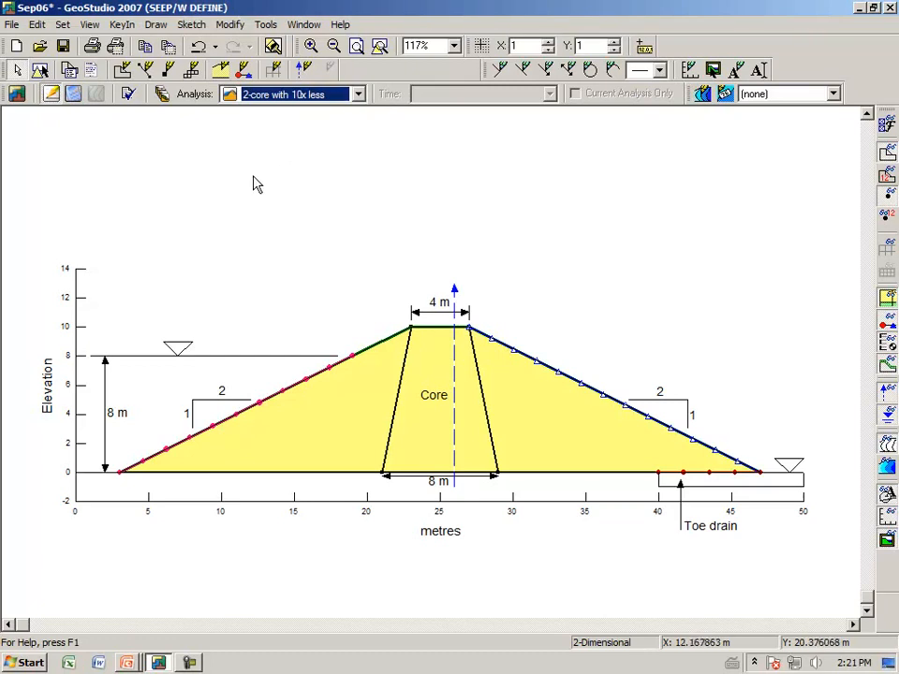
click(156, 25)
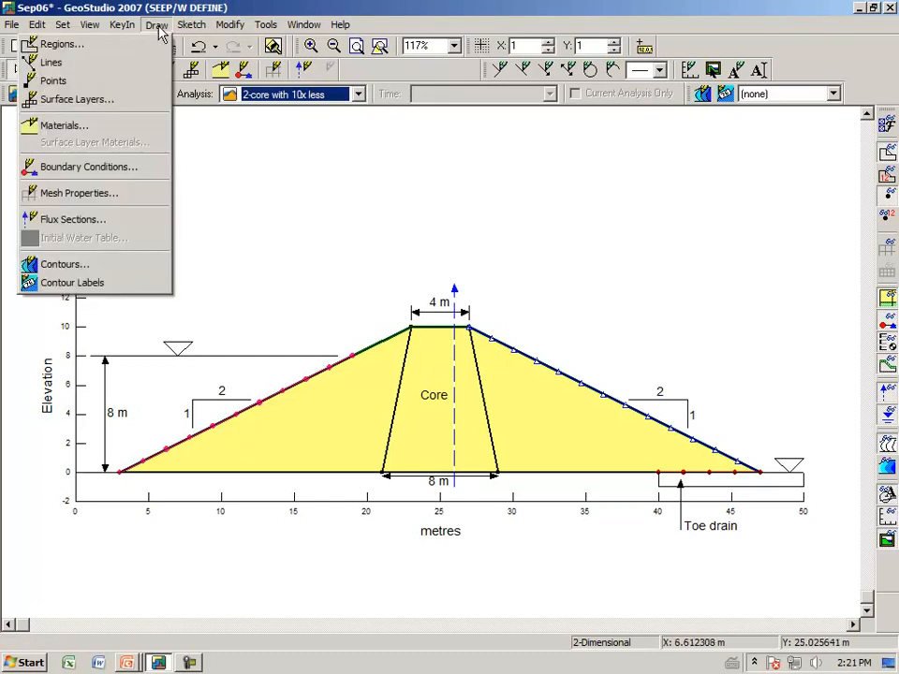
click(124, 128)
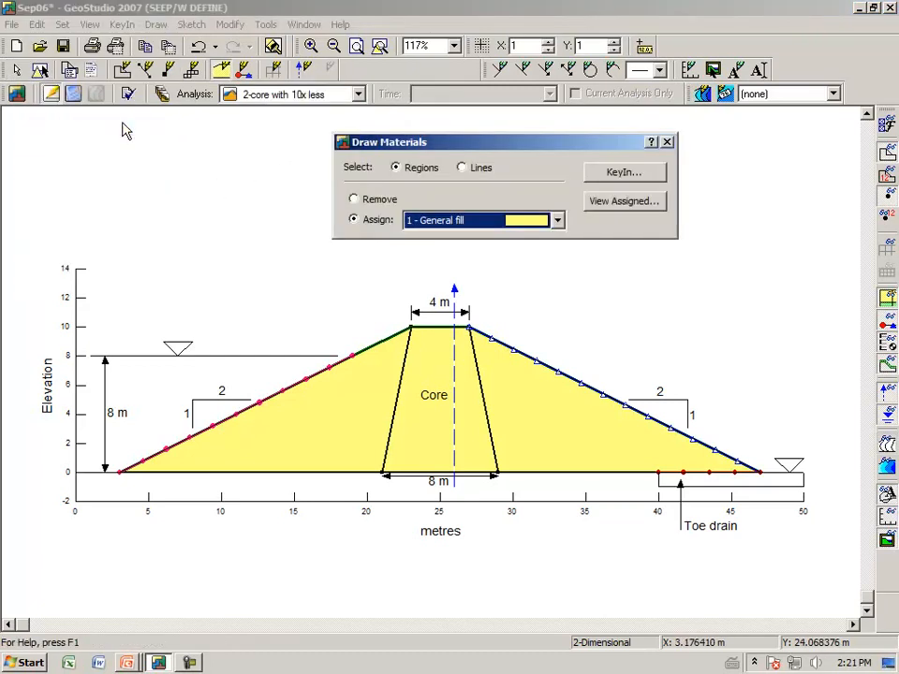
click(558, 221)
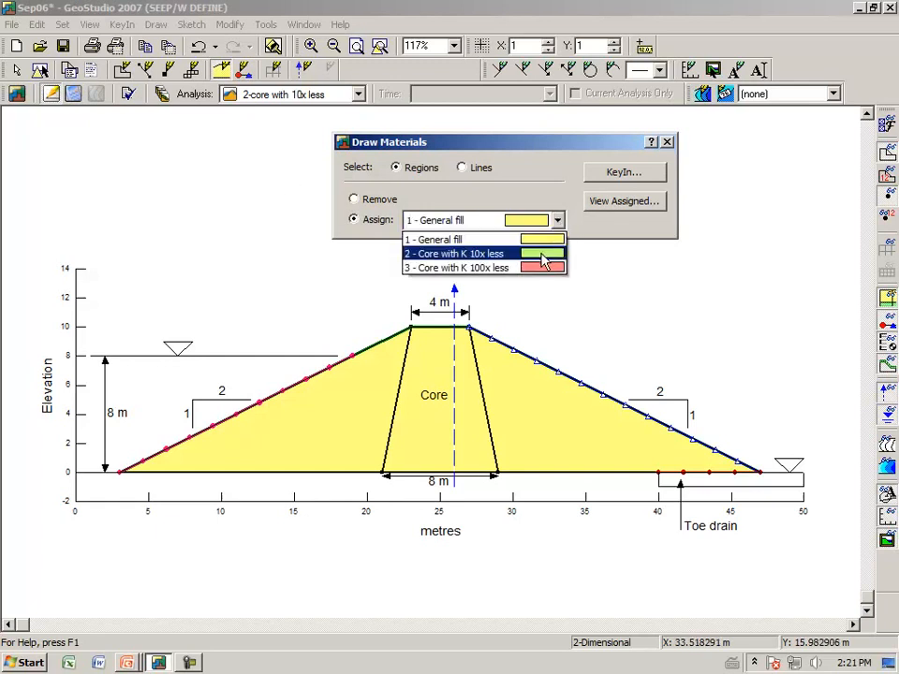
click(543, 255)
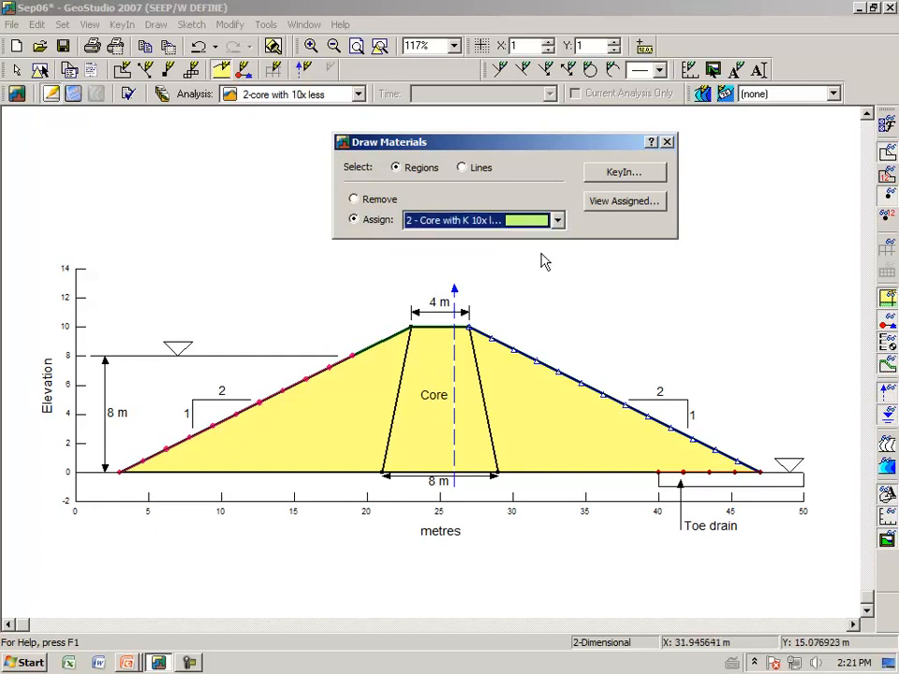
click(434, 369)
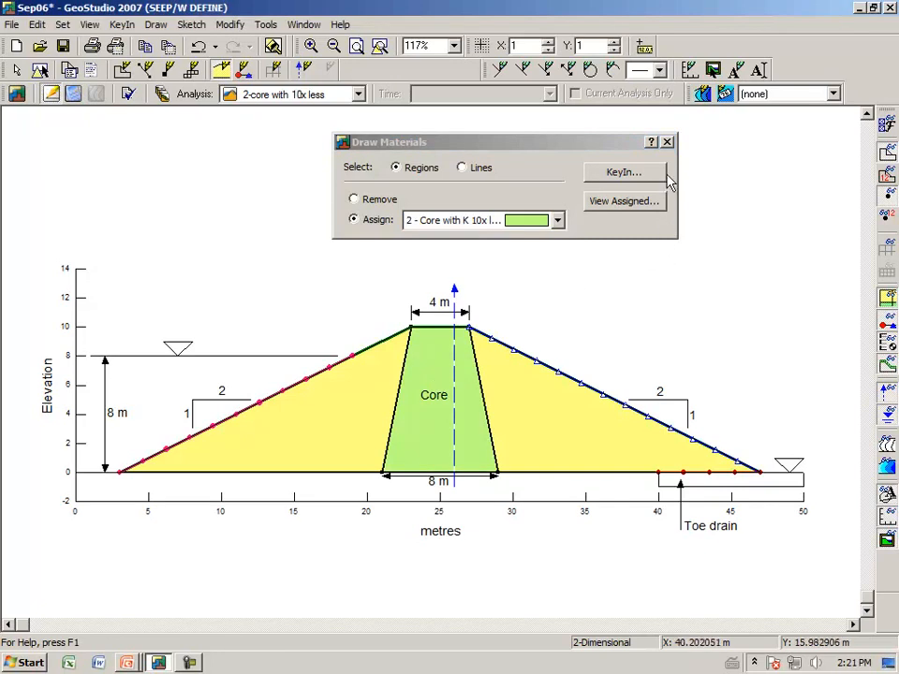
click(667, 141)
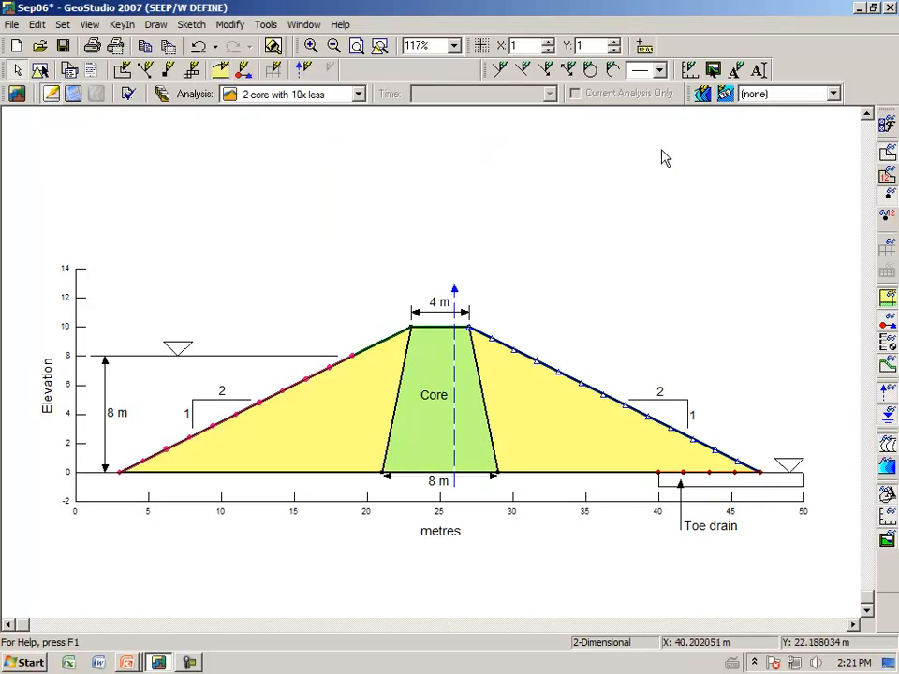
- In the "3- core 100x less" analysis, assign the "Core with K 100x less" material to the dam's core region
click(357, 96)
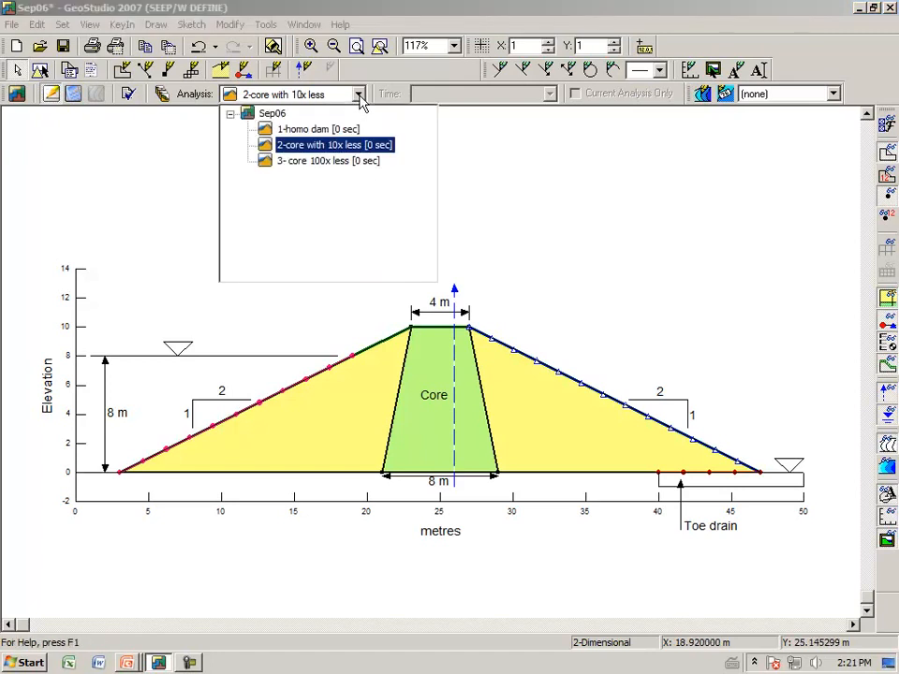
click(344, 161)
click(156, 25)
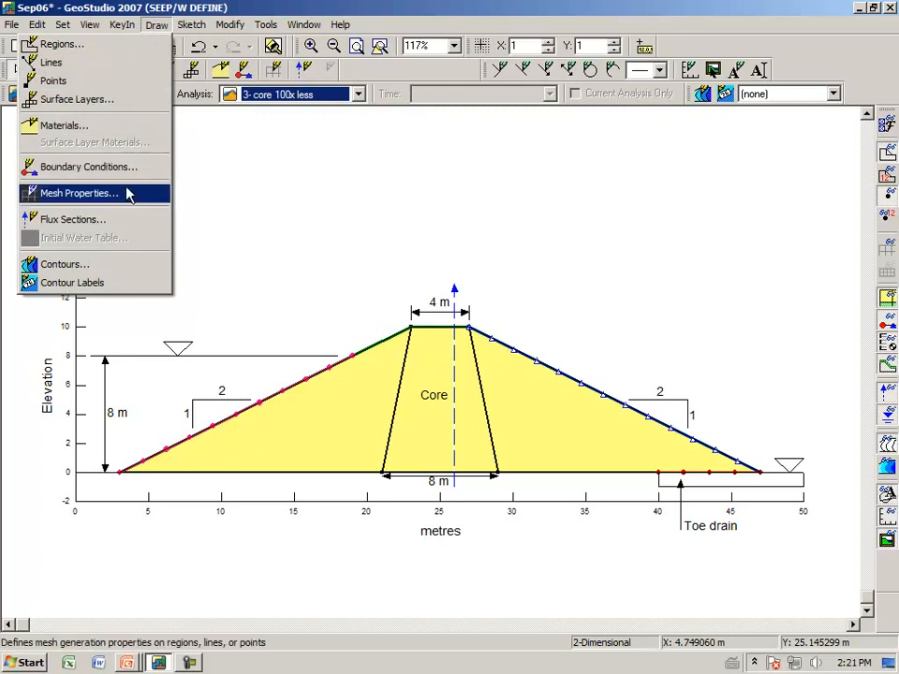
click(131, 127)
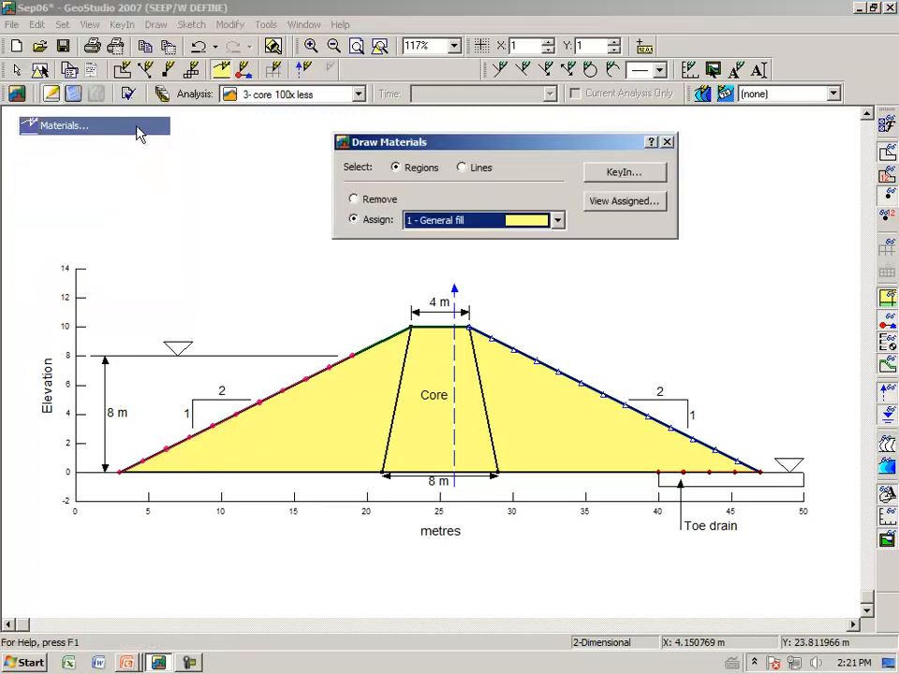
click(557, 220)
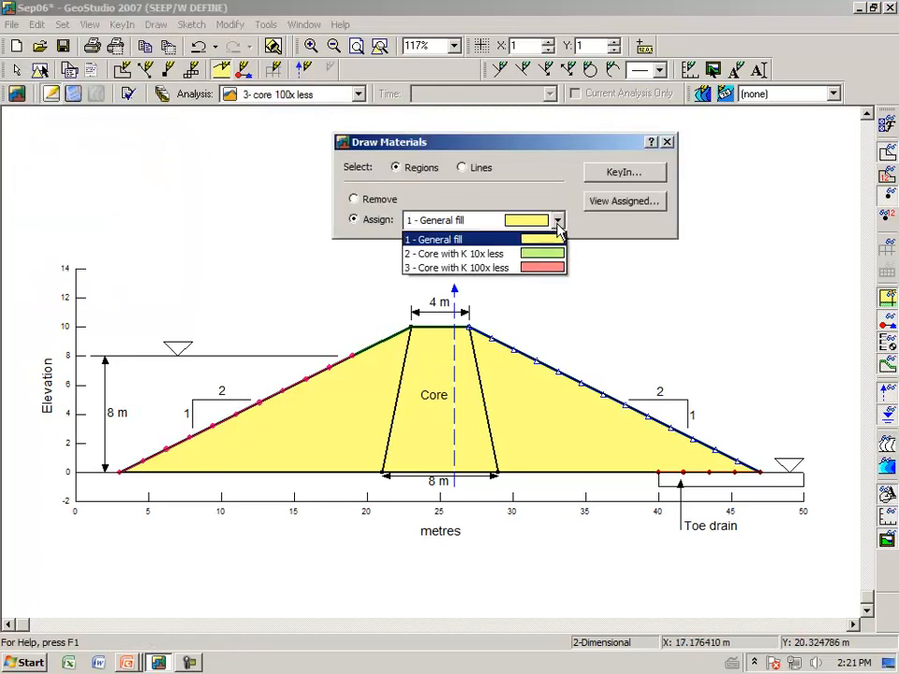
click(540, 272)
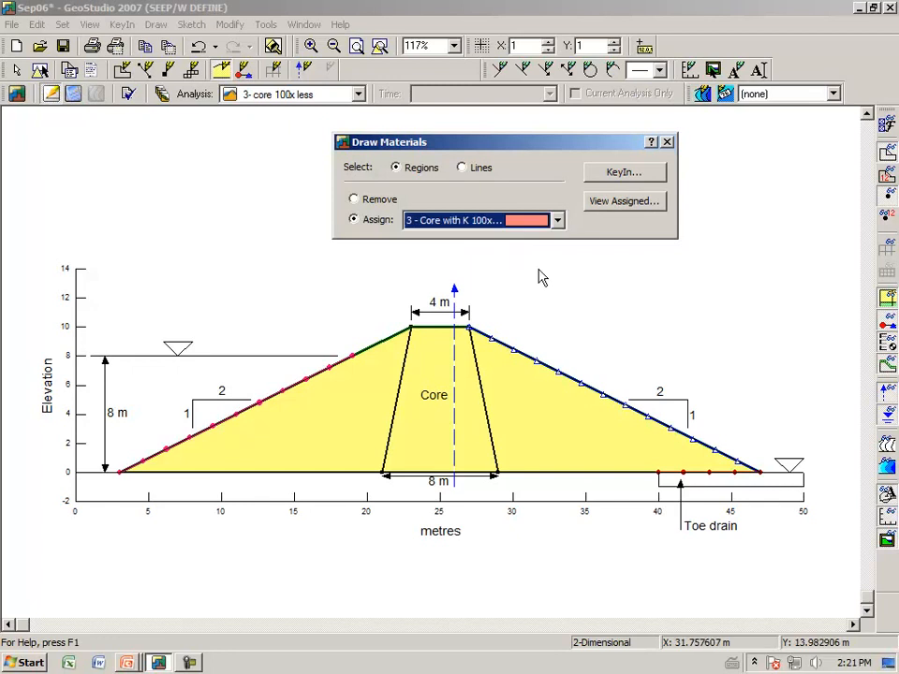
click(426, 381)
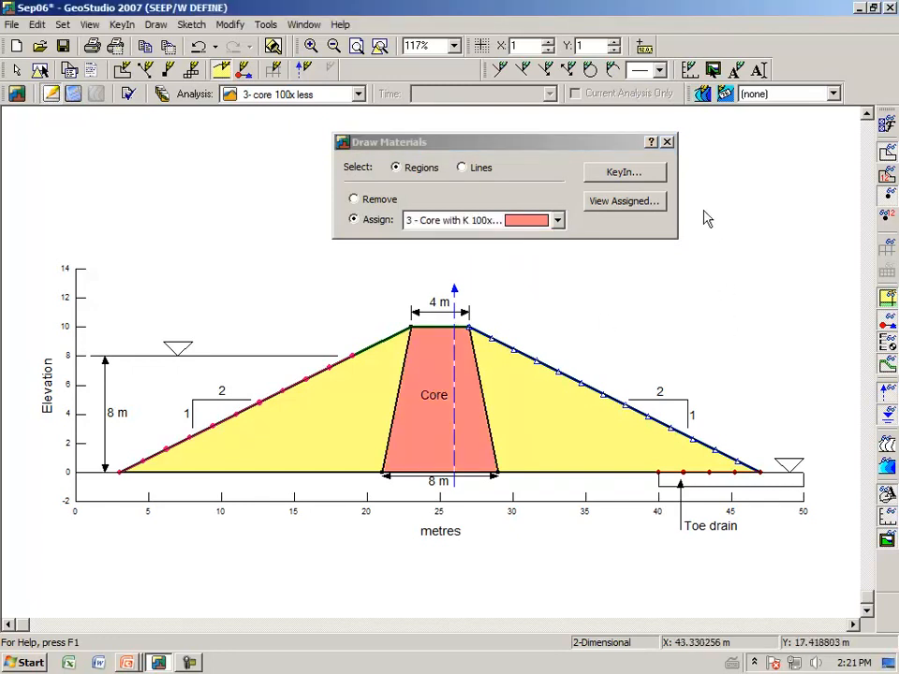
click(666, 142)
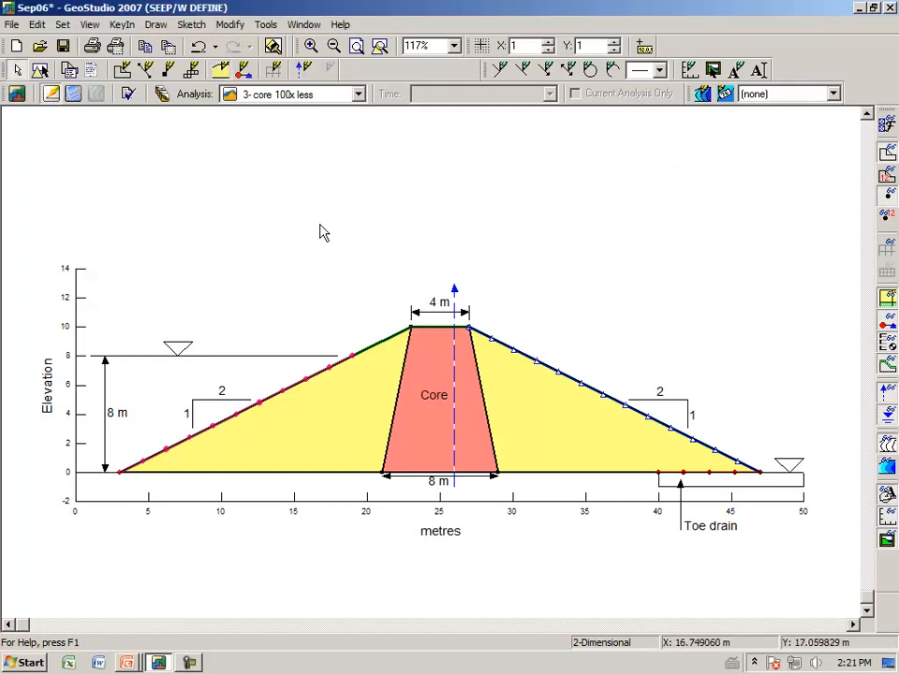
- Review the list of analyses and check the material assignments of the homogeneous, 10x less and 100x less cases in turn
click(161, 94)
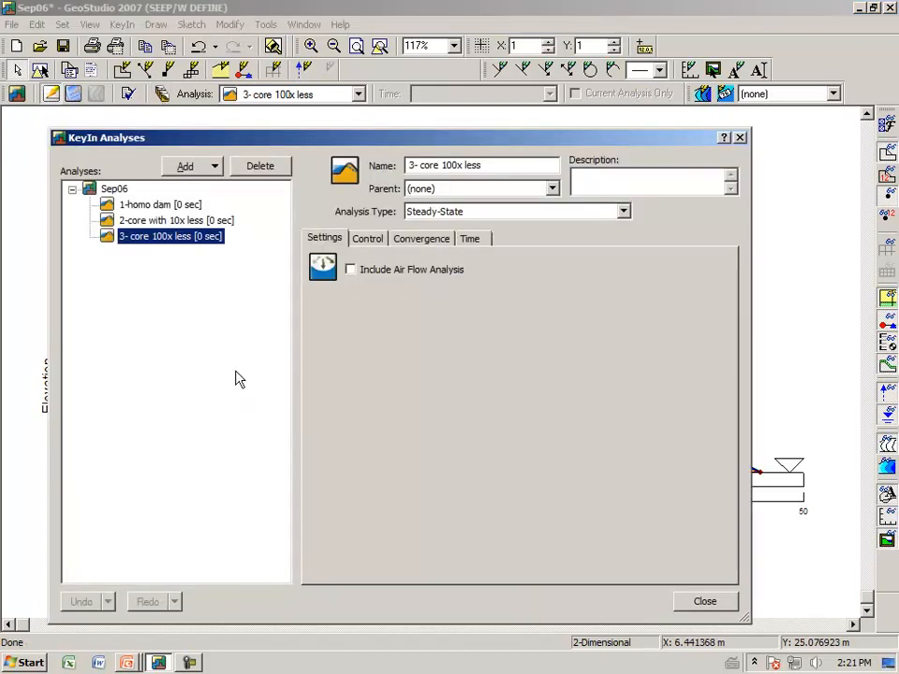
click(709, 606)
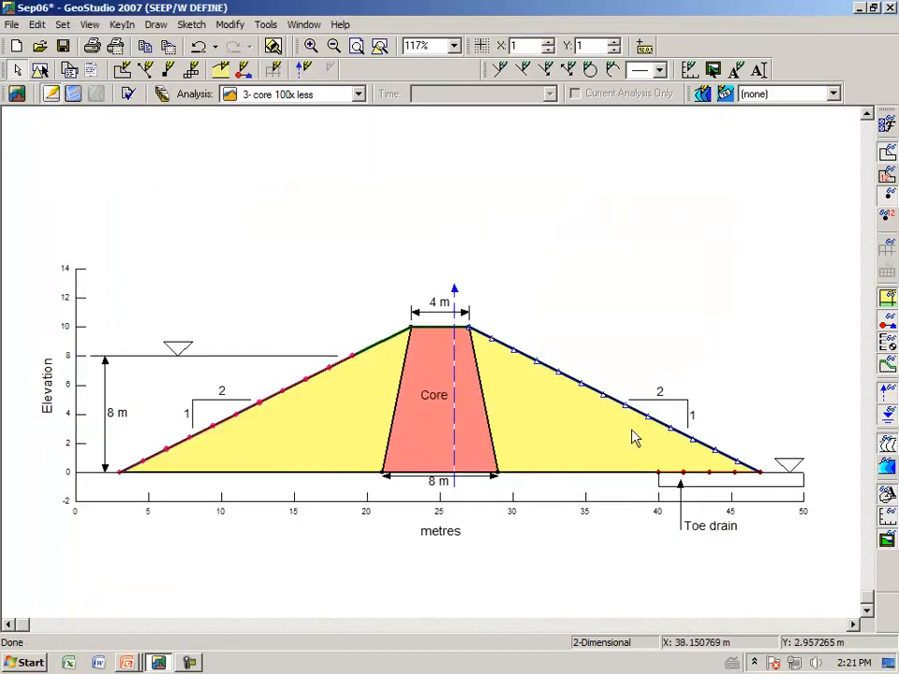
click(358, 93)
click(267, 131)
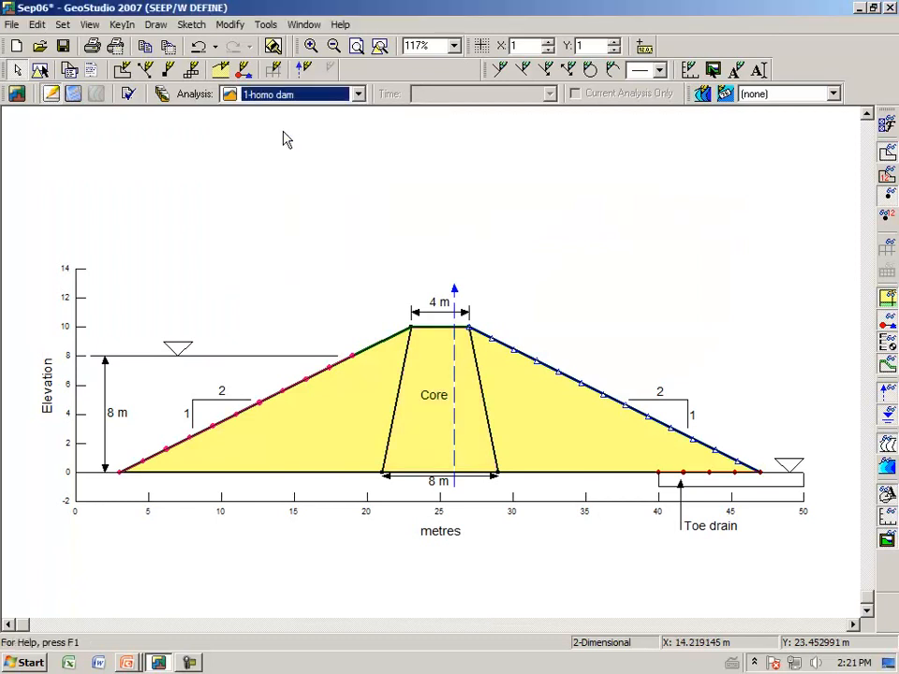
key(Down)
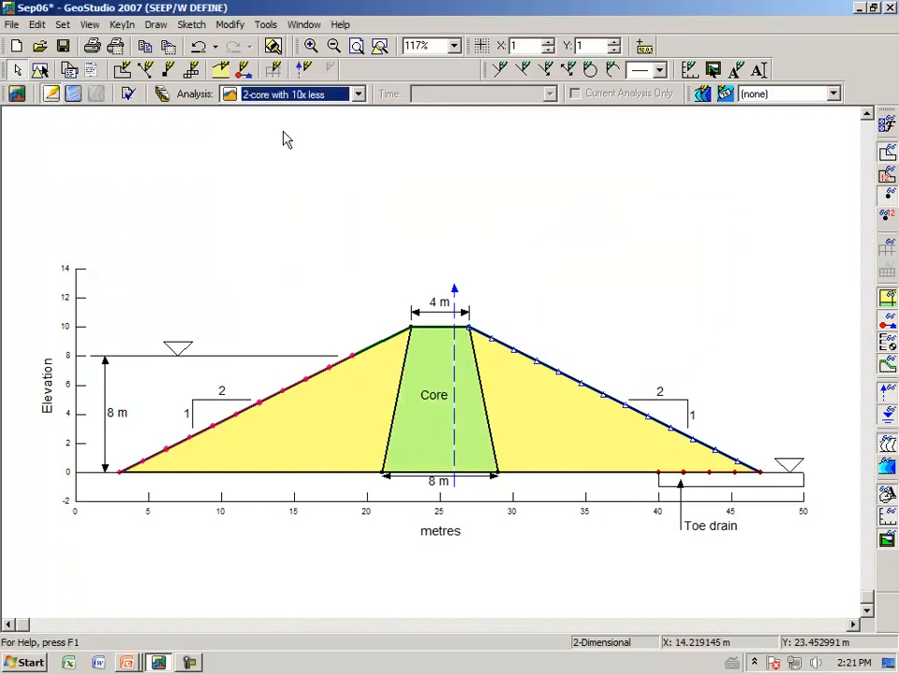
key(Down)
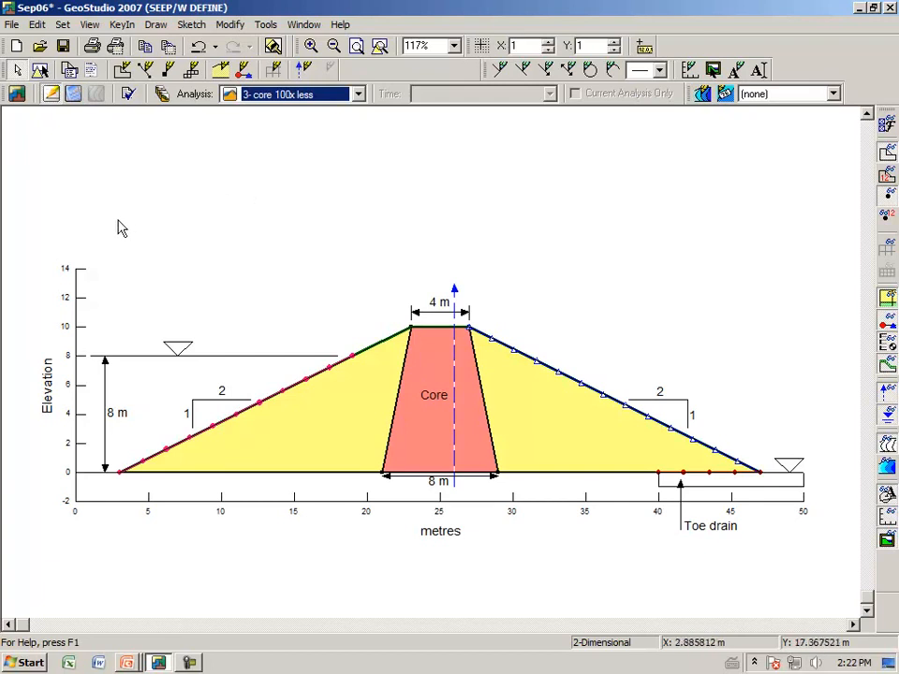
- Solve all three analyses together: "1-homo dam", "2-core with 10x less" and "3- core 100x less"
click(73, 94)
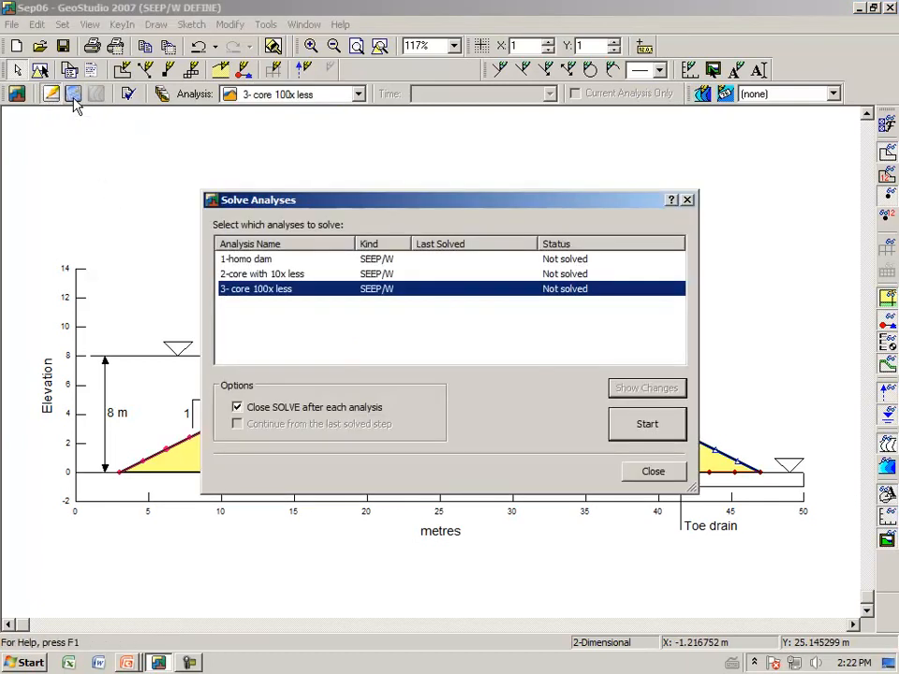
right_click(436, 330)
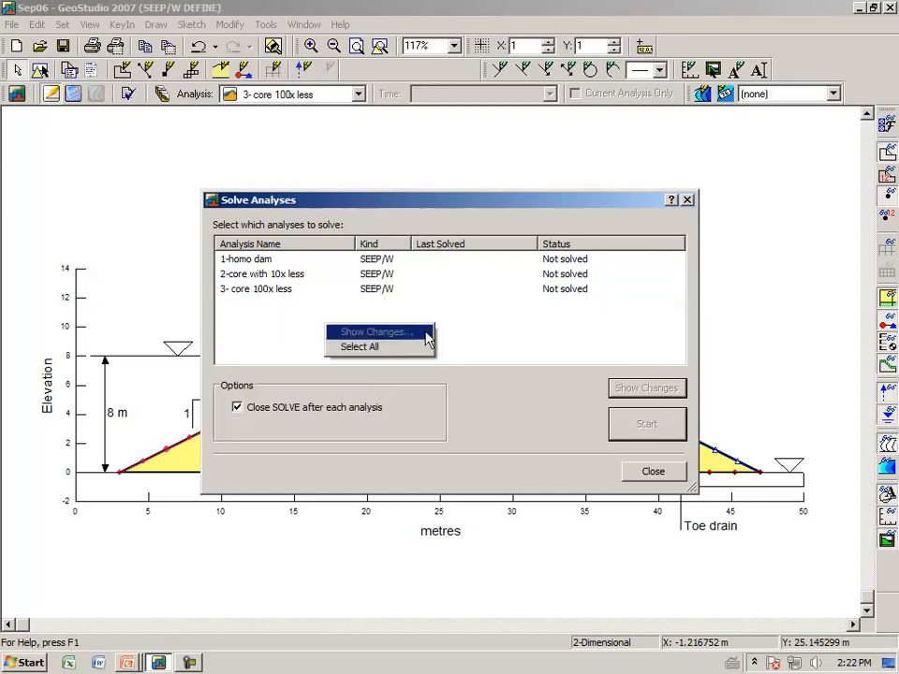
click(379, 348)
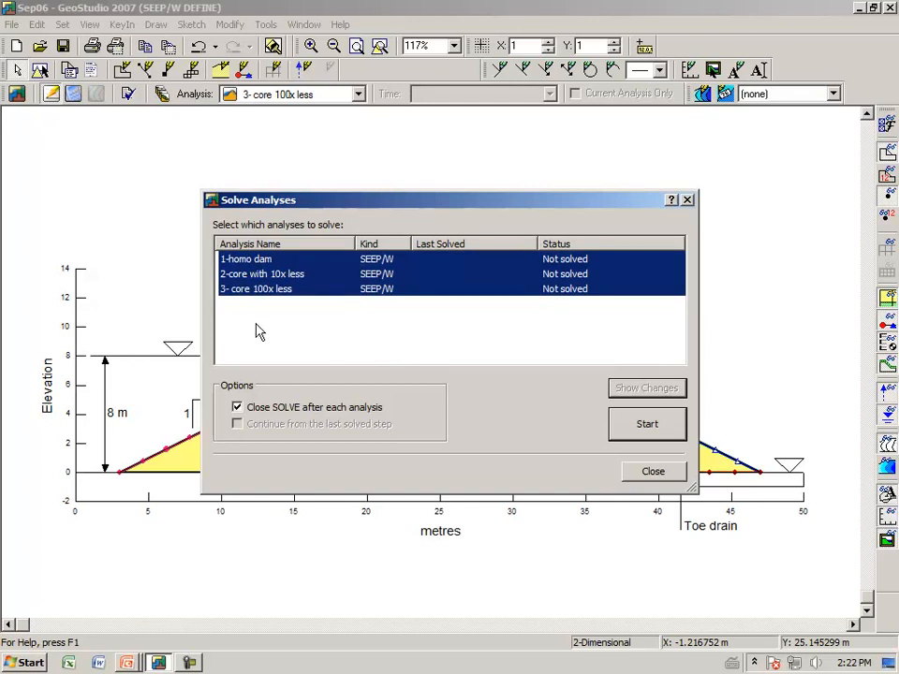
click(632, 433)
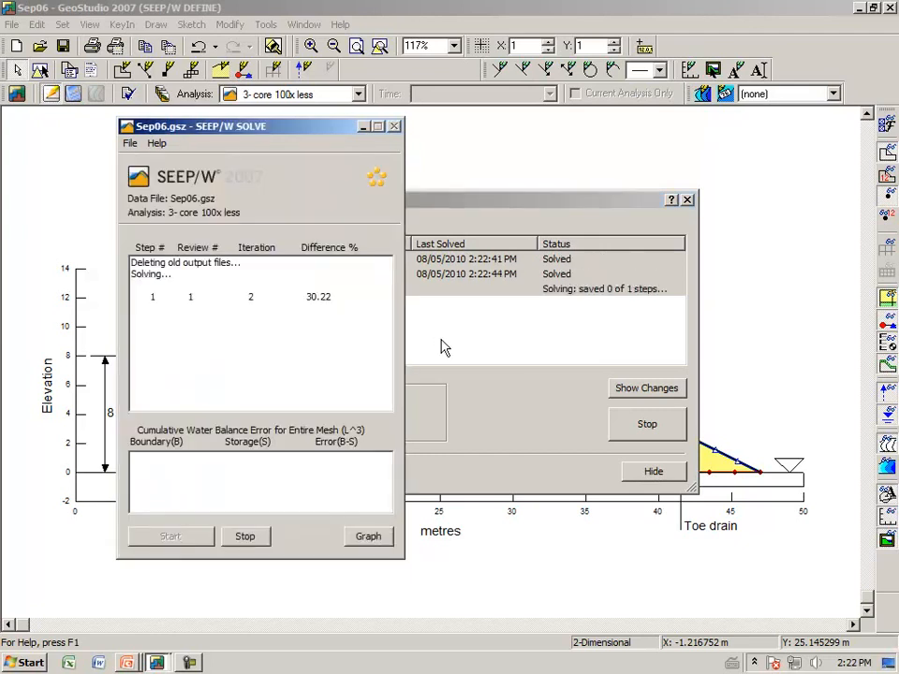
click(646, 477)
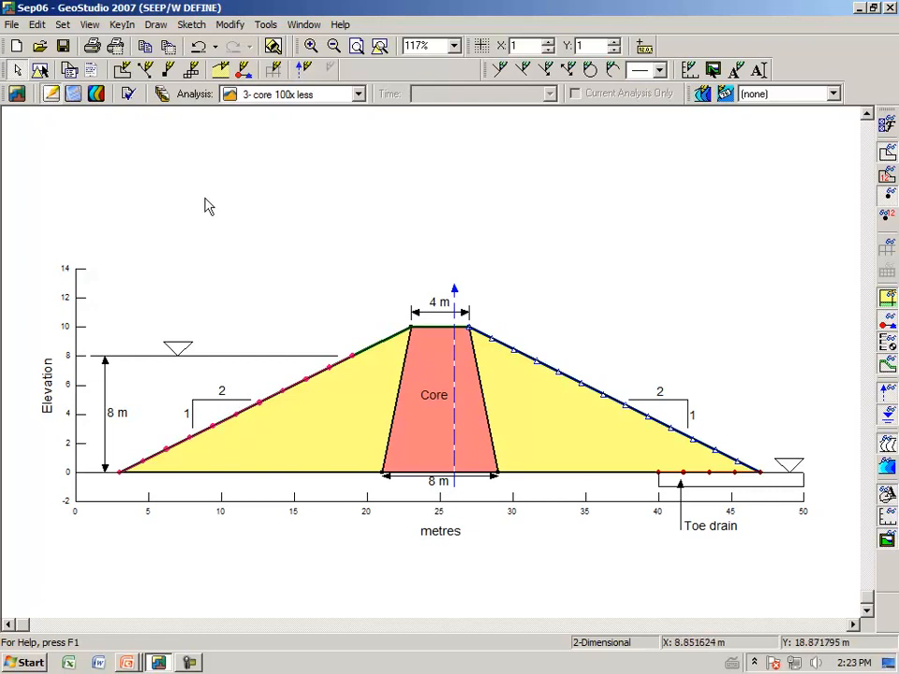
- Show the contour results and hide the flux section, the boundary conditions, and the sketched dimensions and labels
click(97, 94)
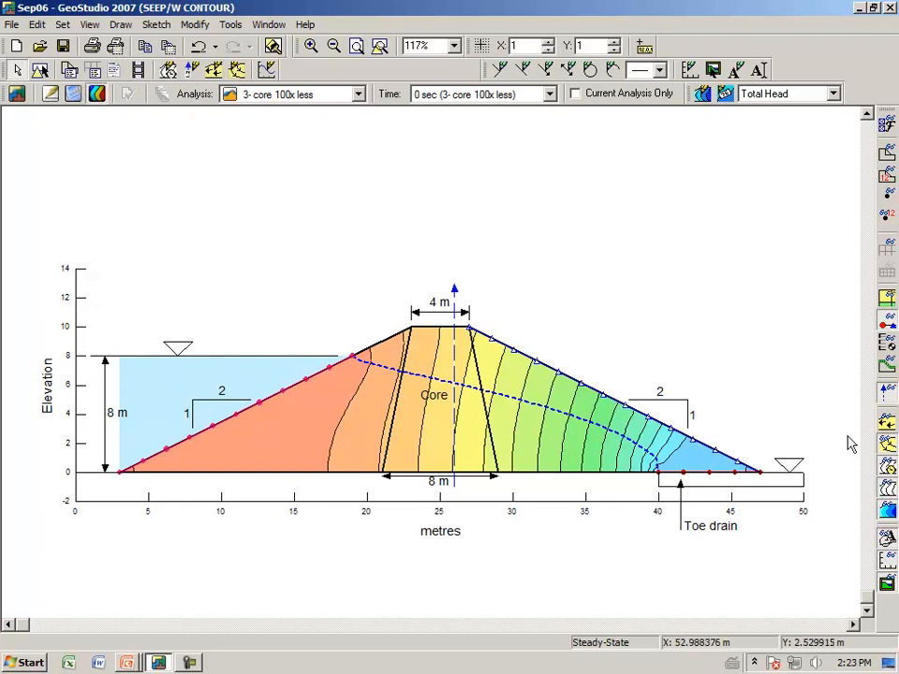
click(890, 396)
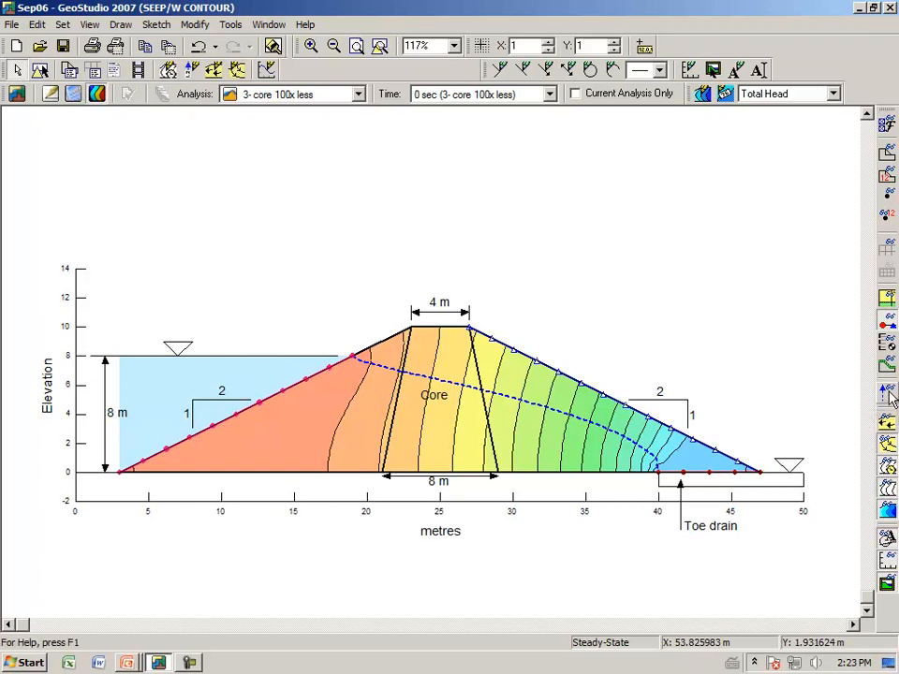
click(886, 329)
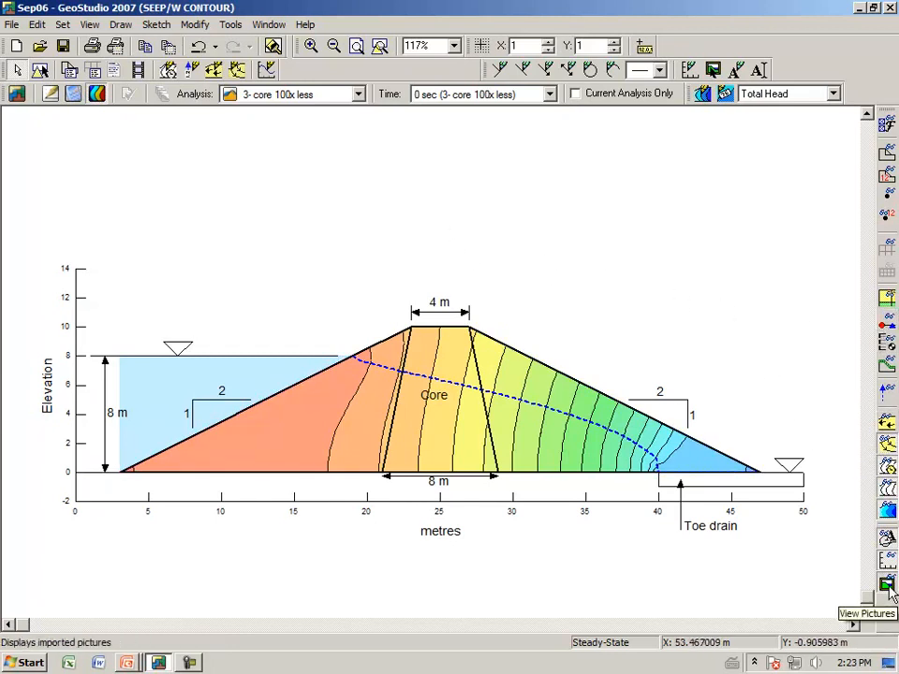
click(886, 537)
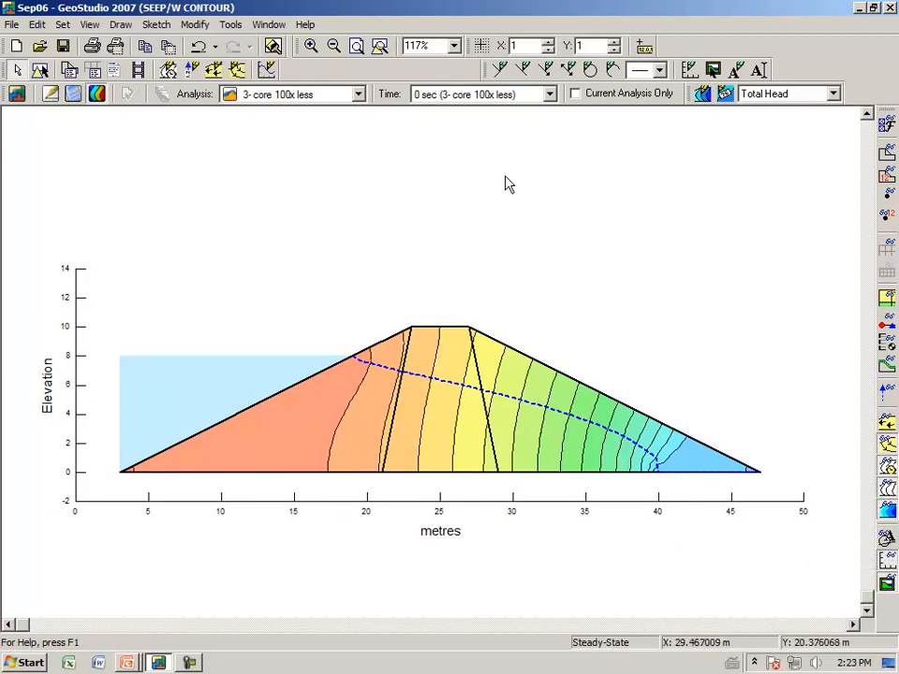
click(886, 538)
click(887, 538)
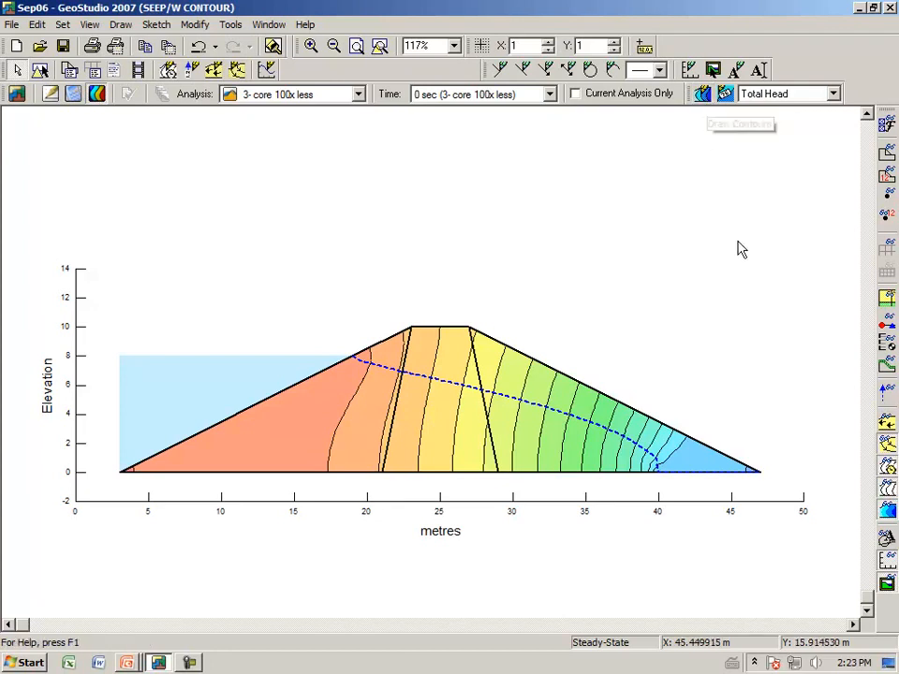
- Undock and redock the Contours toolbar, and view the total head results without contour lines and without contour shading in turn
drag(687, 101, 412, 220)
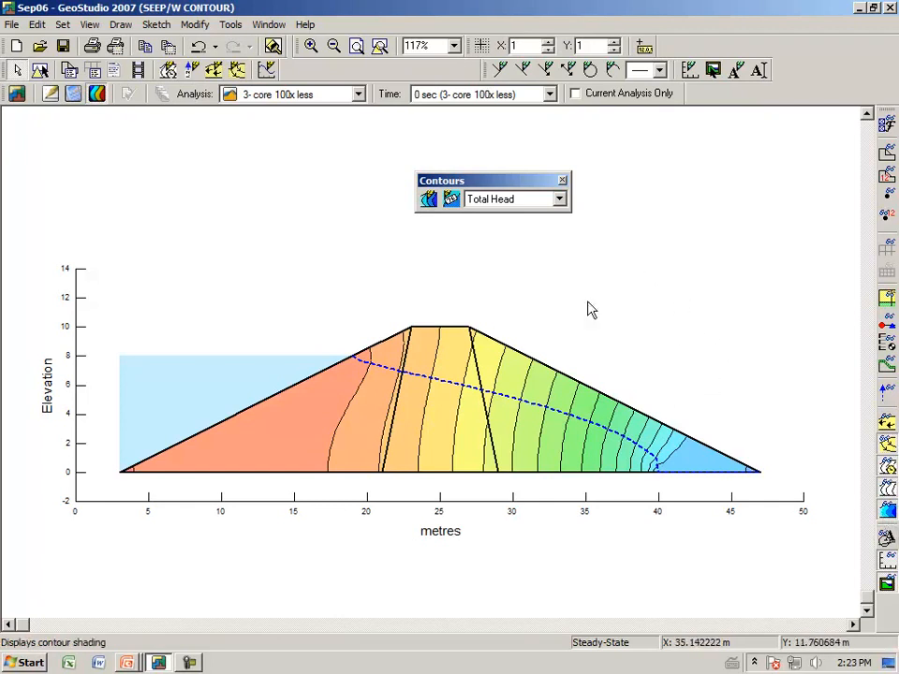
drag(472, 184, 737, 80)
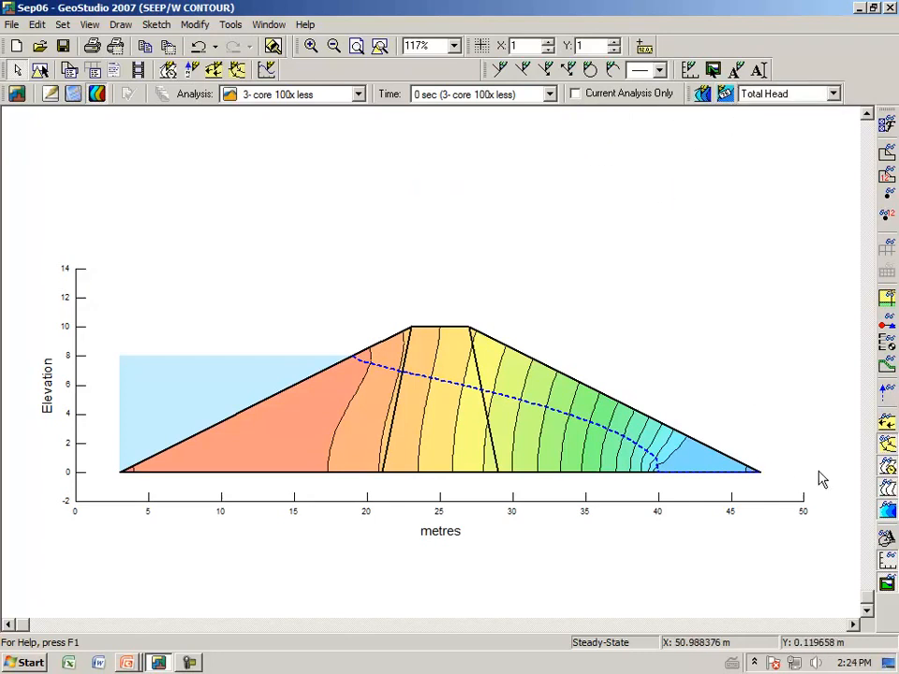
click(886, 488)
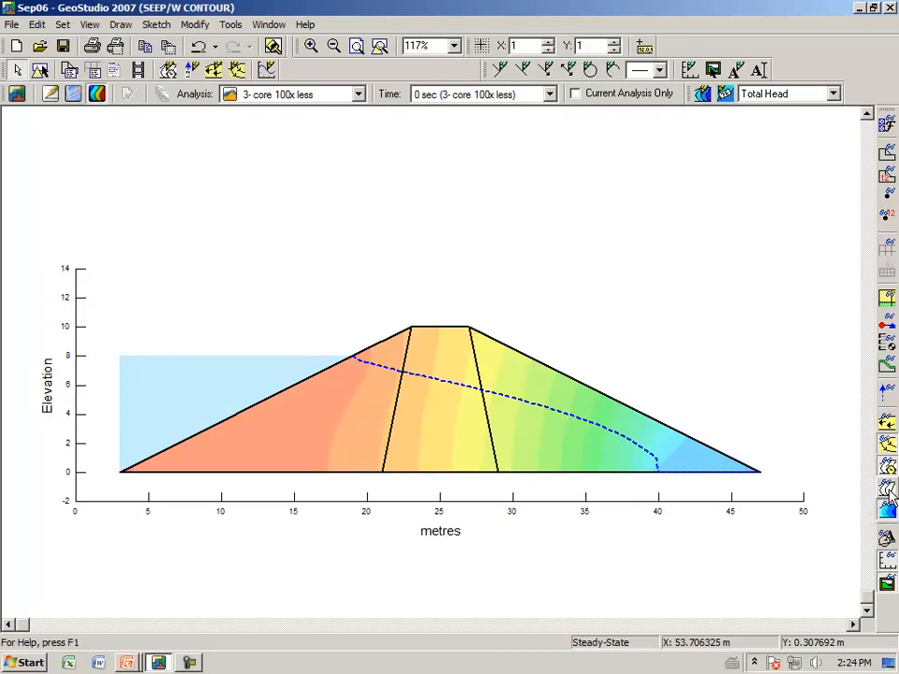
click(886, 488)
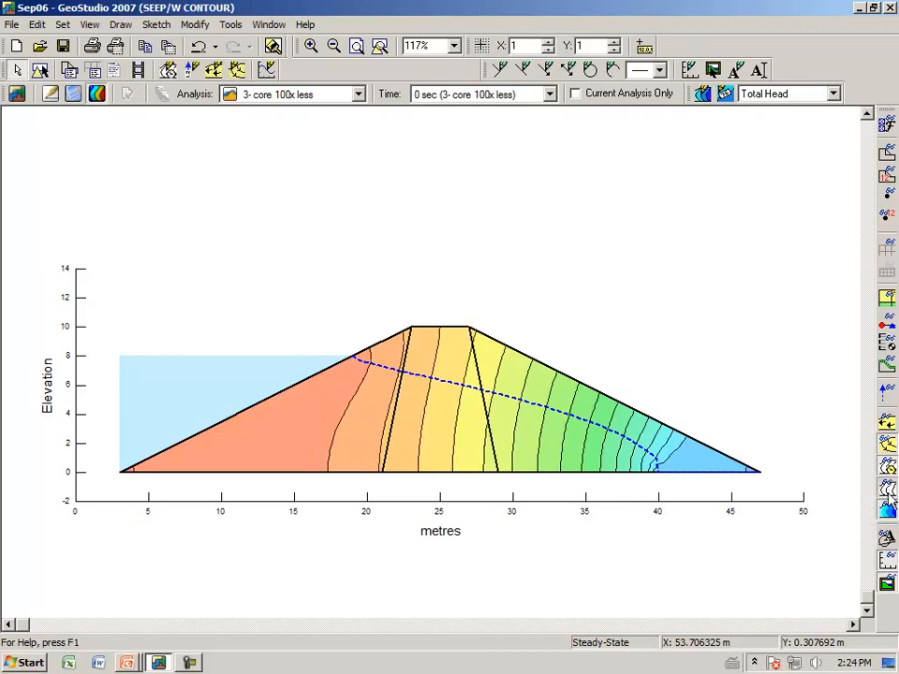
click(887, 511)
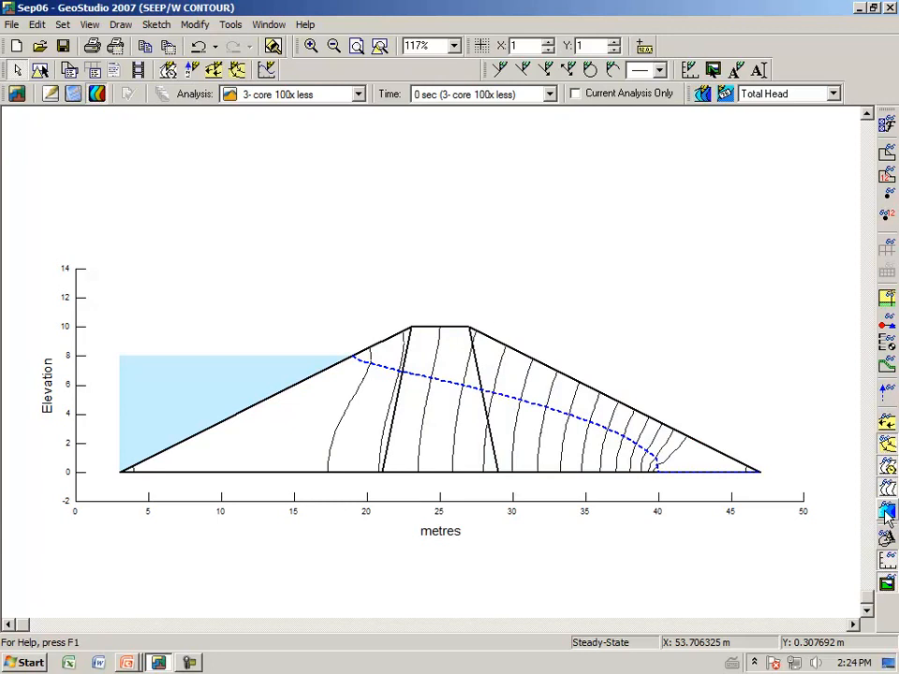
click(887, 511)
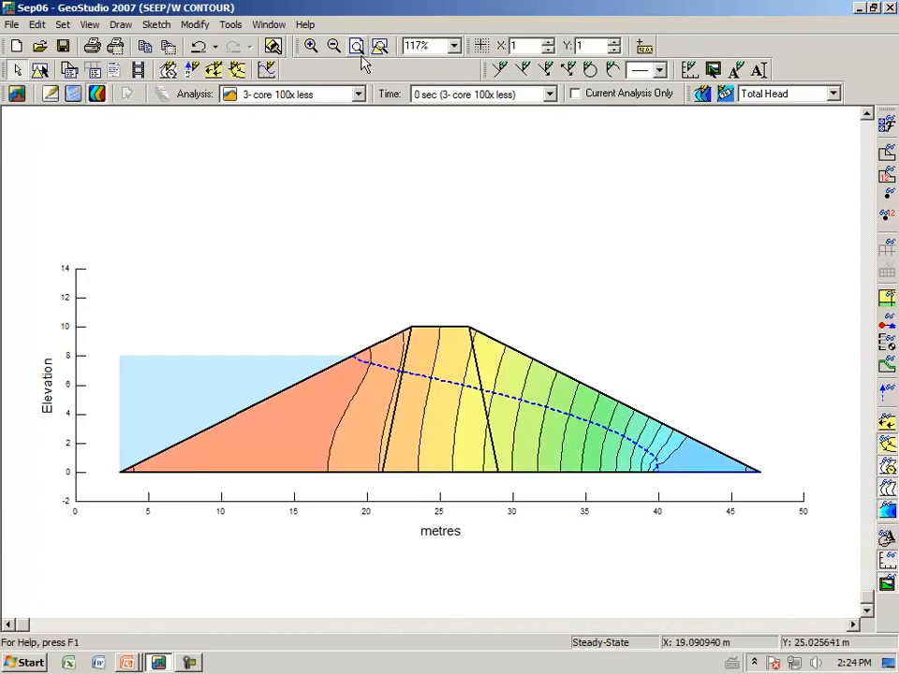
- Compare the total head contours and water table of the homogeneous dam, 10x less core and 100x less core analyses
click(359, 99)
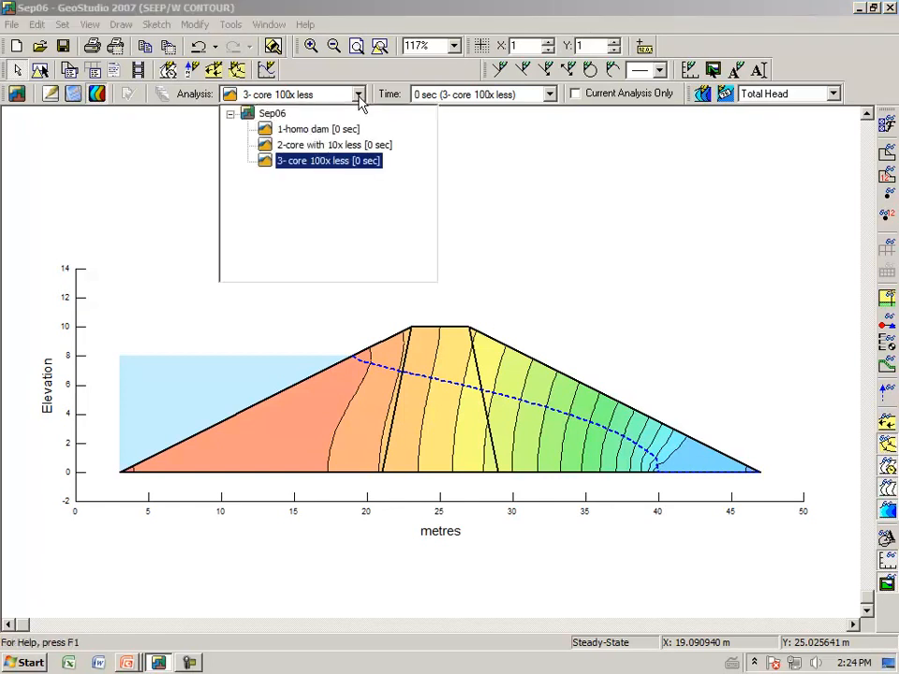
click(341, 132)
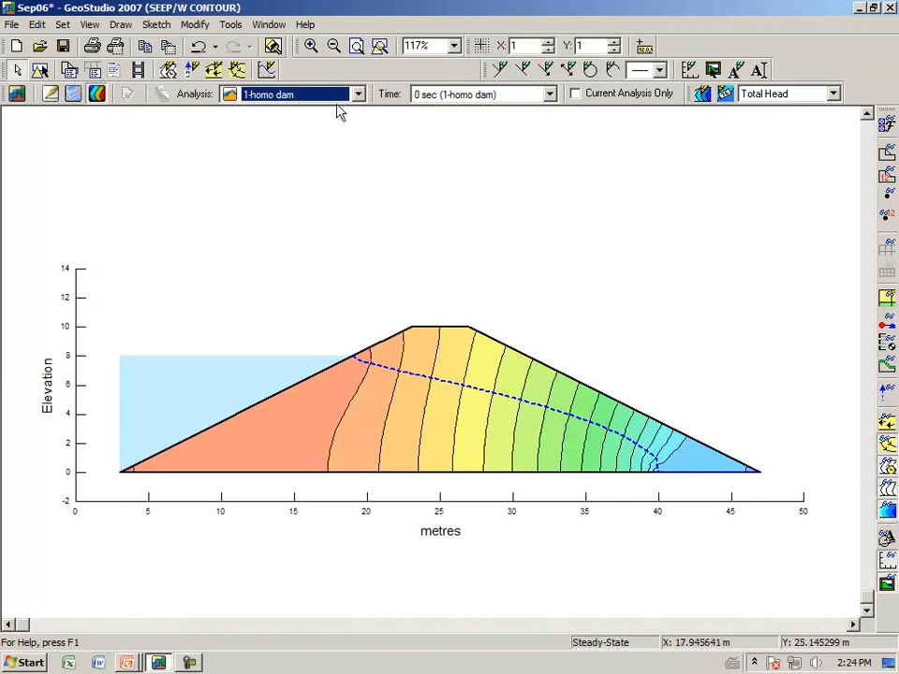
click(360, 99)
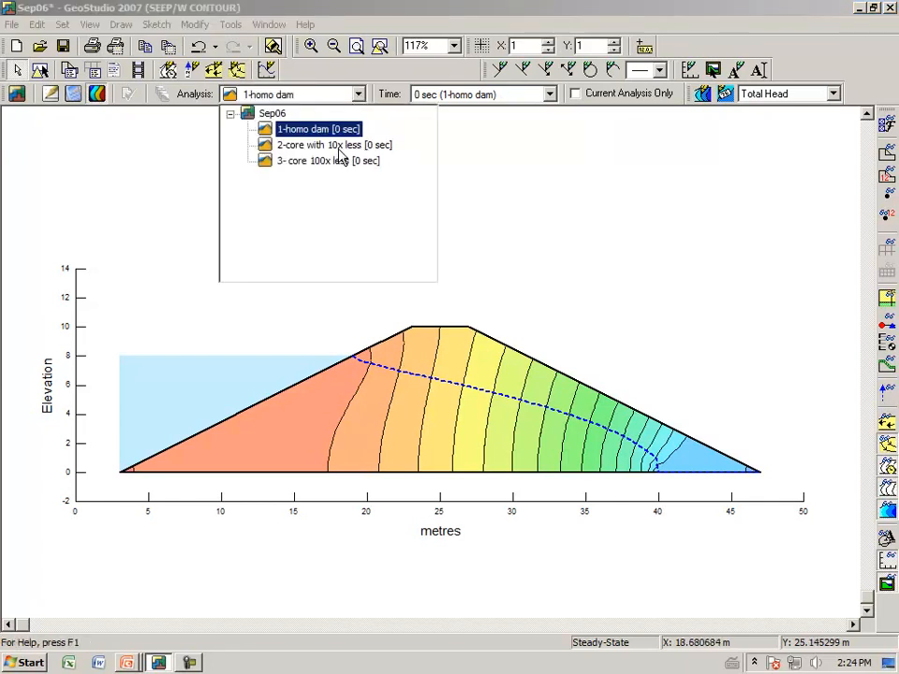
click(338, 146)
click(357, 93)
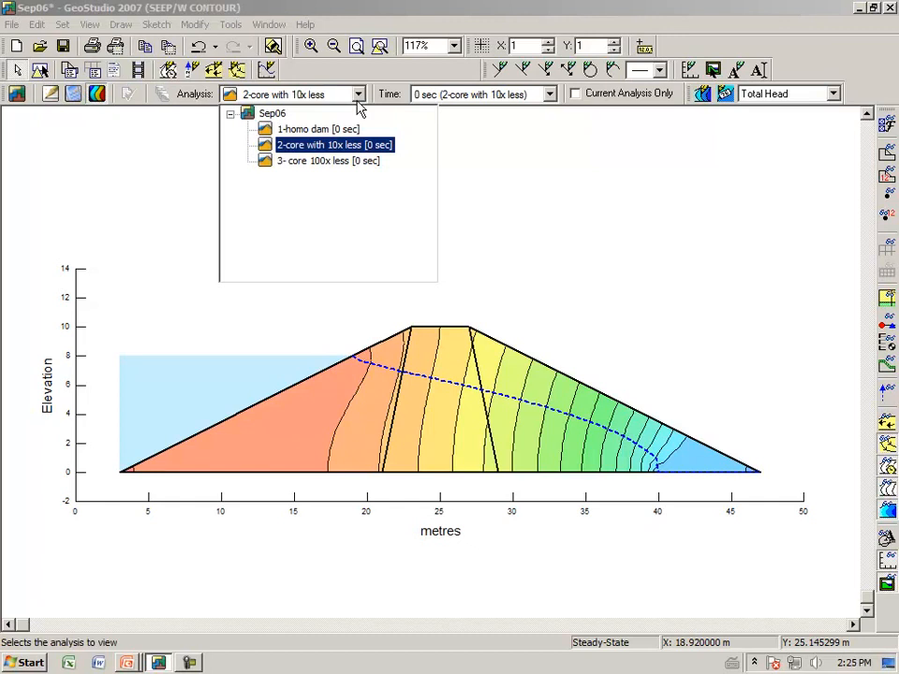
click(337, 161)
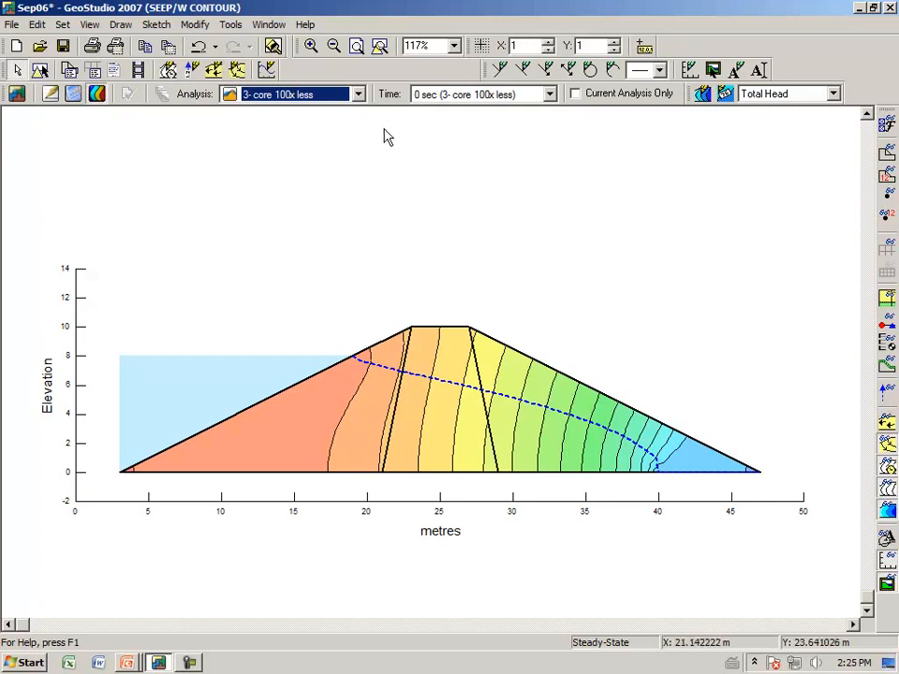
- Return to the model definition and review the settings of the homogeneous, 10x less core and 100x less core analyses
click(51, 95)
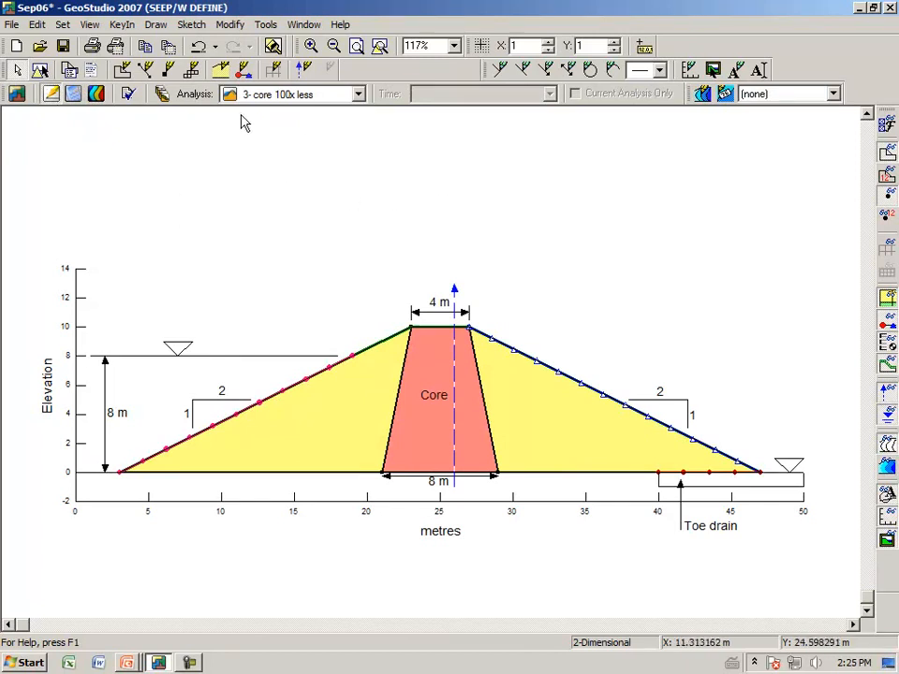
click(163, 95)
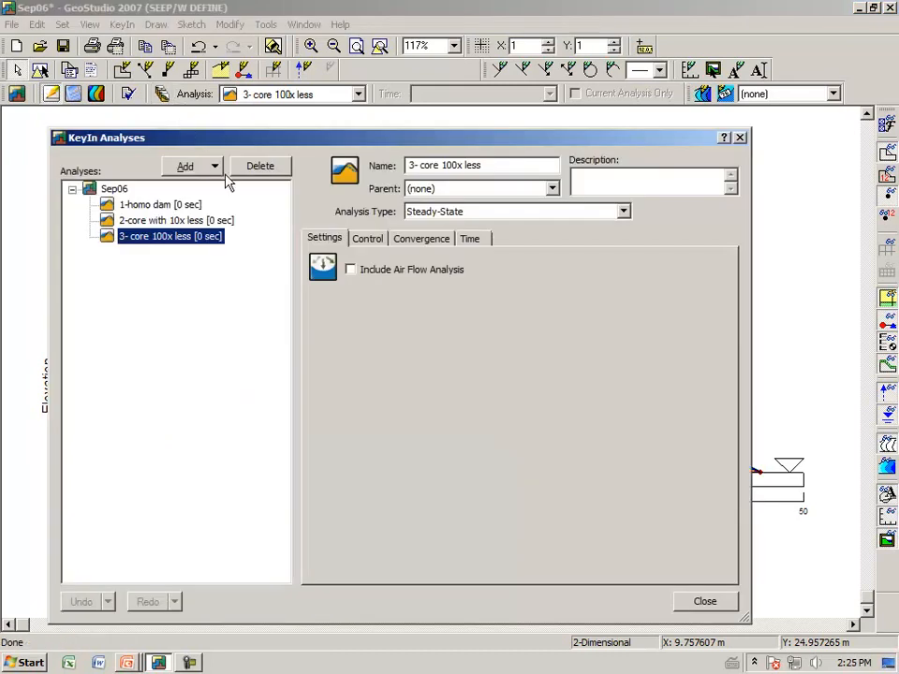
click(186, 208)
click(182, 223)
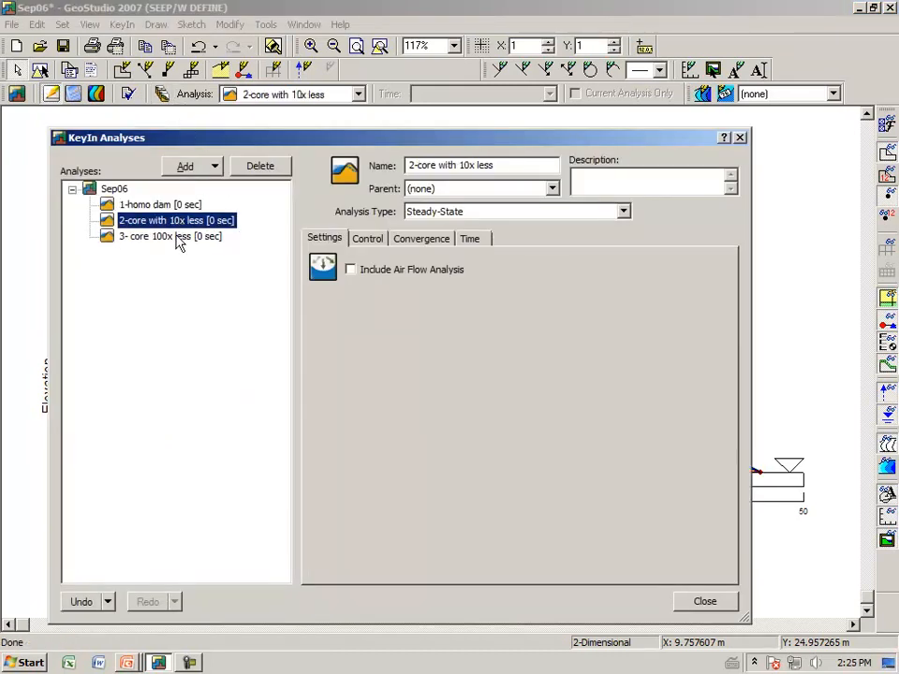
click(181, 238)
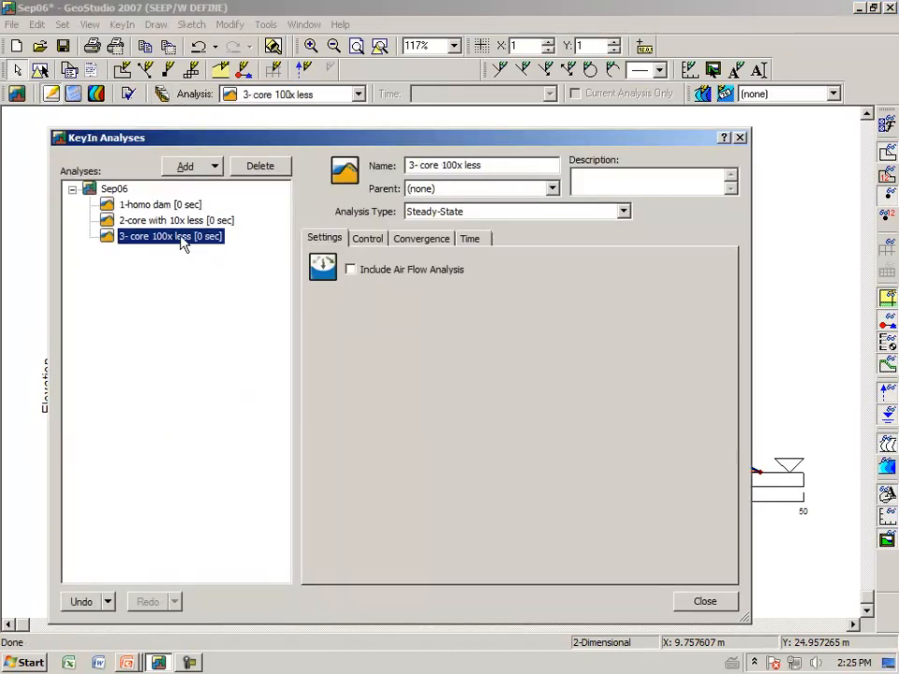
click(704, 602)
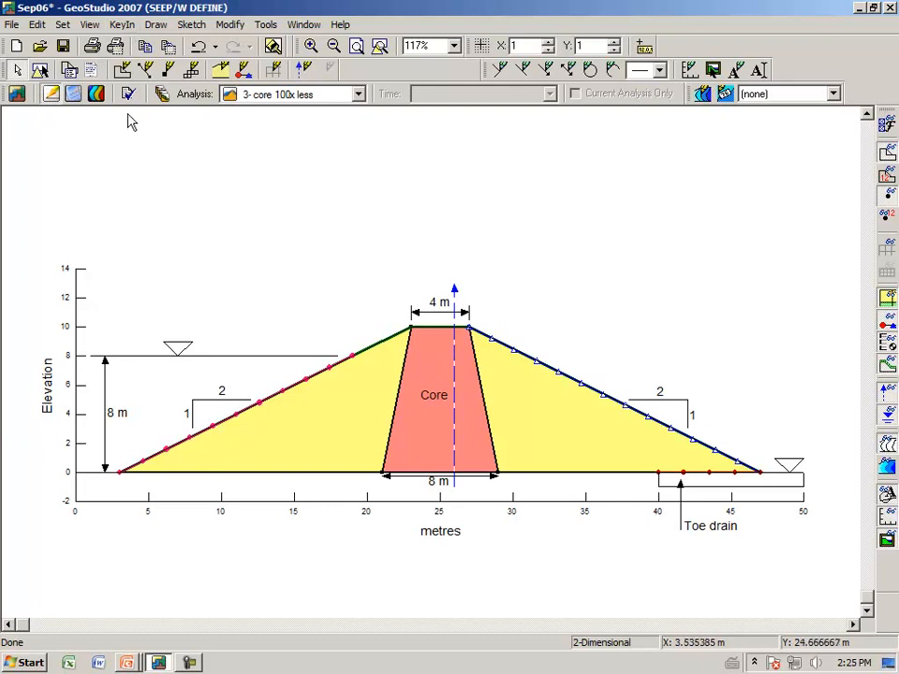
- Assign the "Core K 10x" hydraulic conductivity function to the material "Core with K 10x less"
click(124, 25)
click(93, 121)
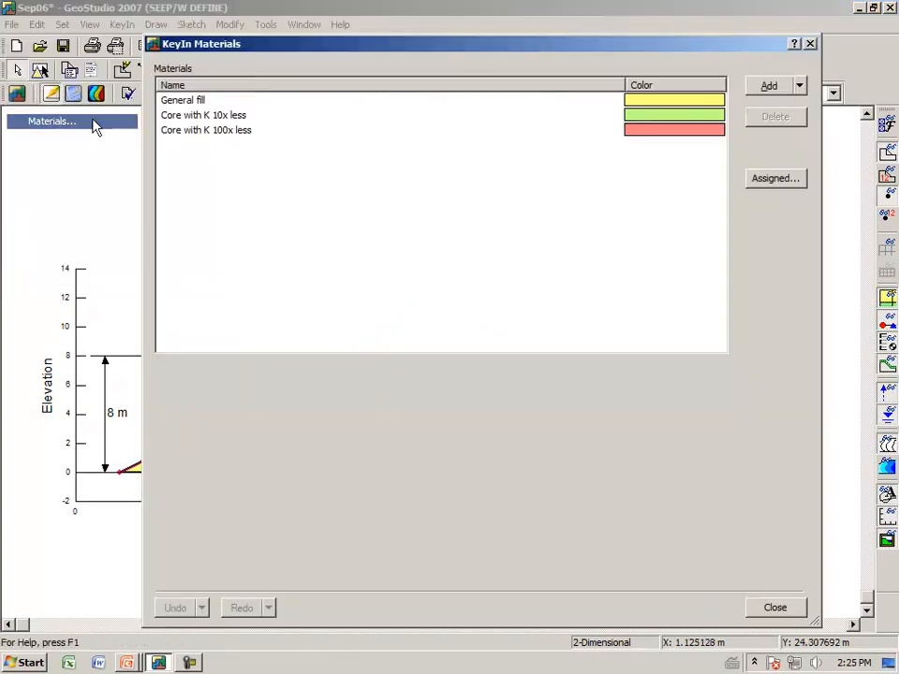
click(199, 103)
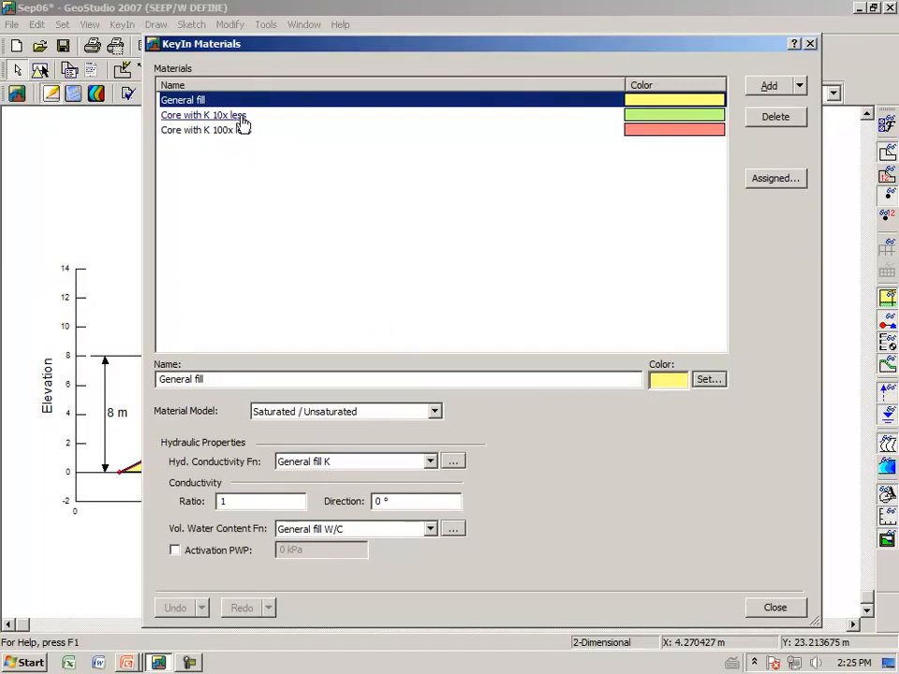
click(192, 114)
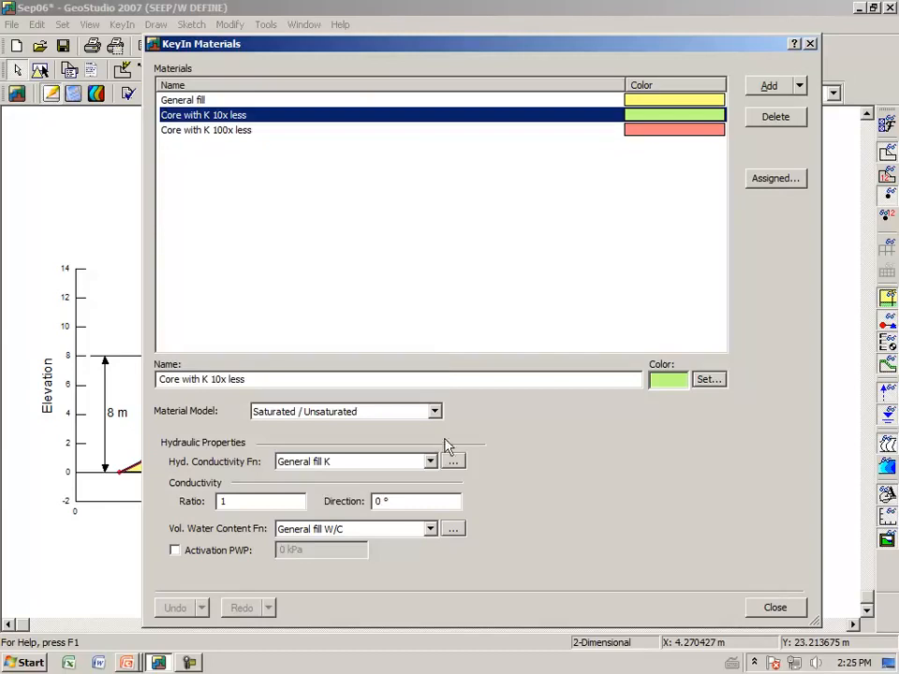
click(430, 461)
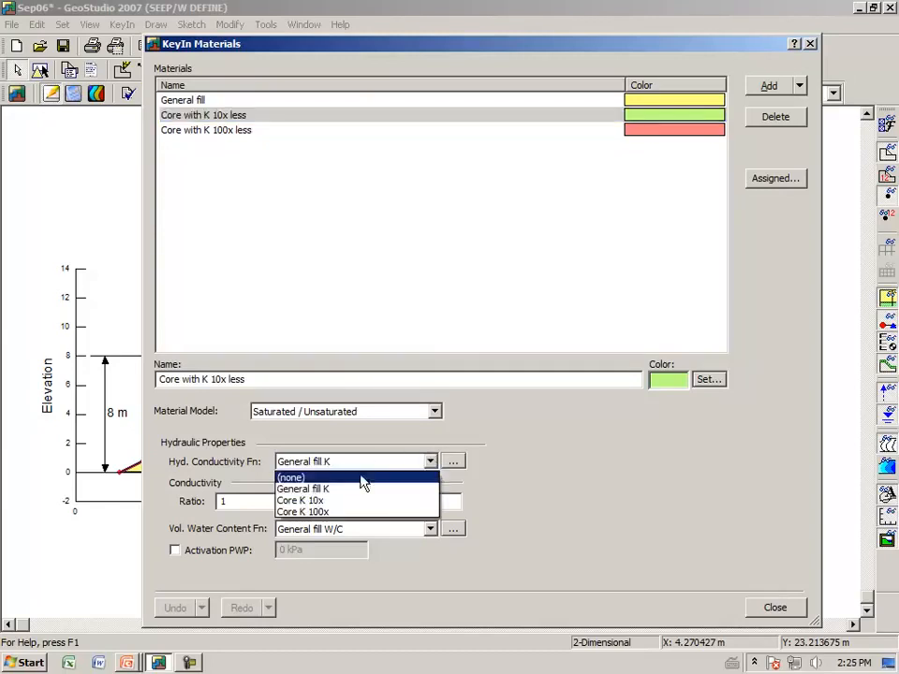
click(344, 502)
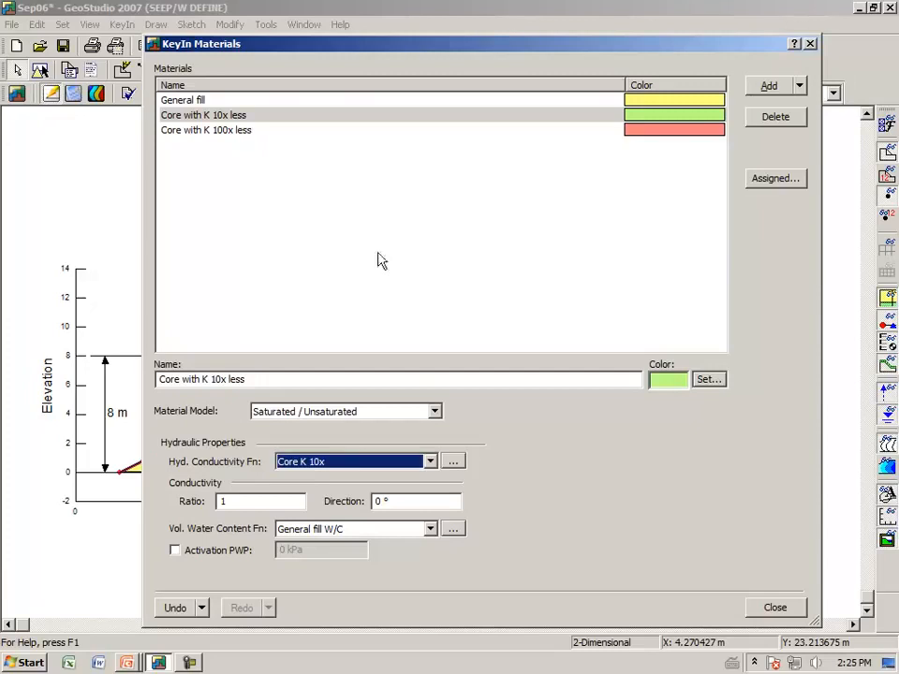
- Assign the "Core K 100x" hydraulic conductivity function to the material "Core with K 100x less" and finish editing the materials
click(242, 134)
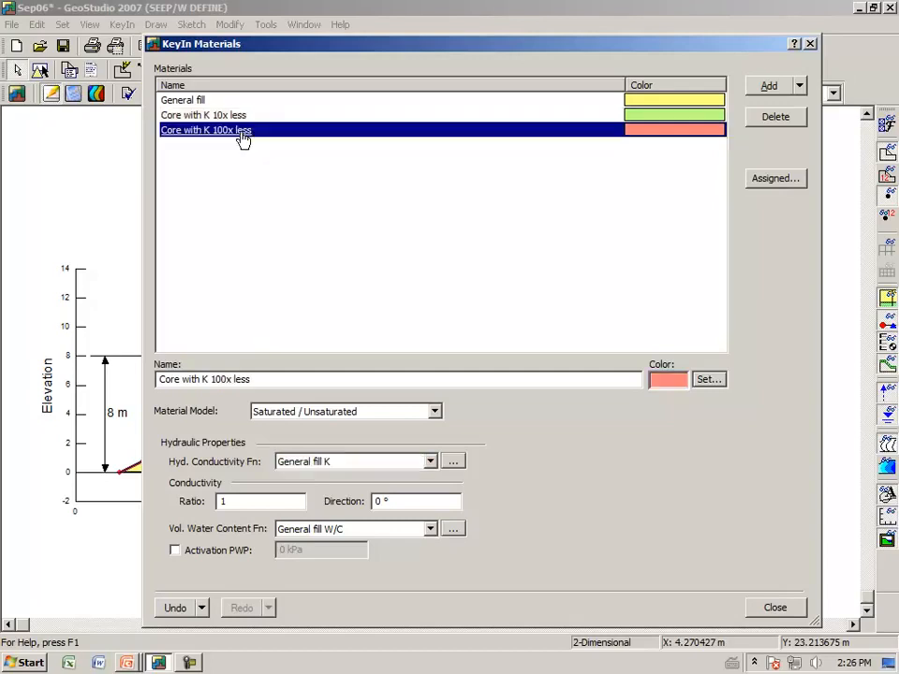
click(429, 461)
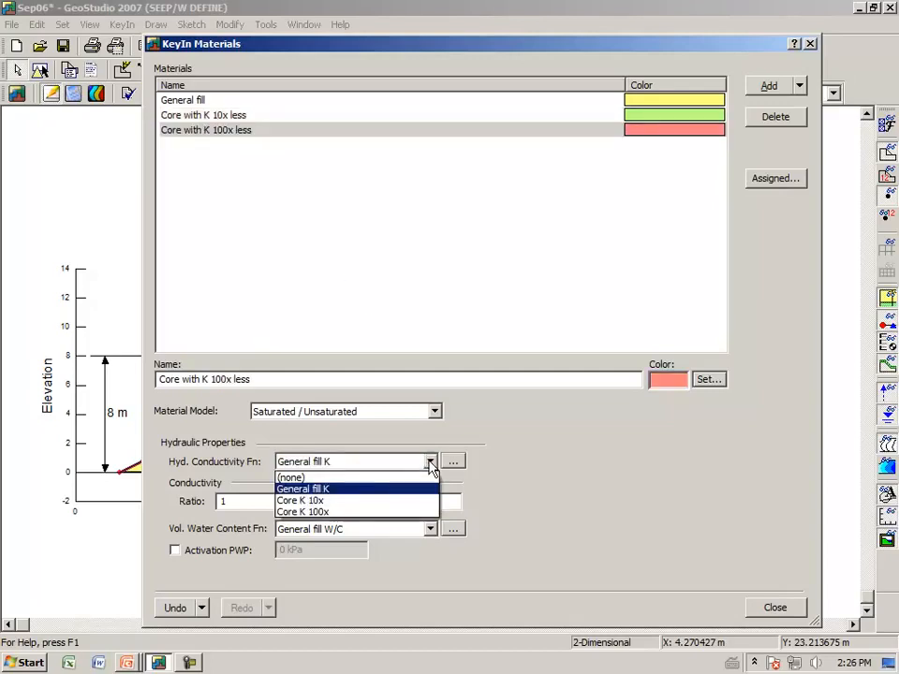
click(323, 513)
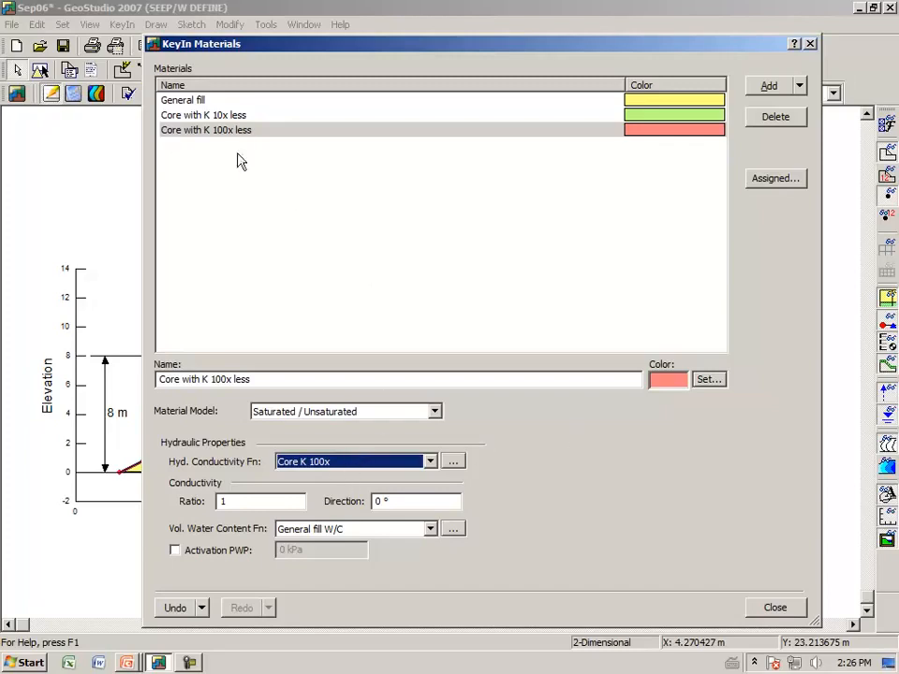
click(774, 609)
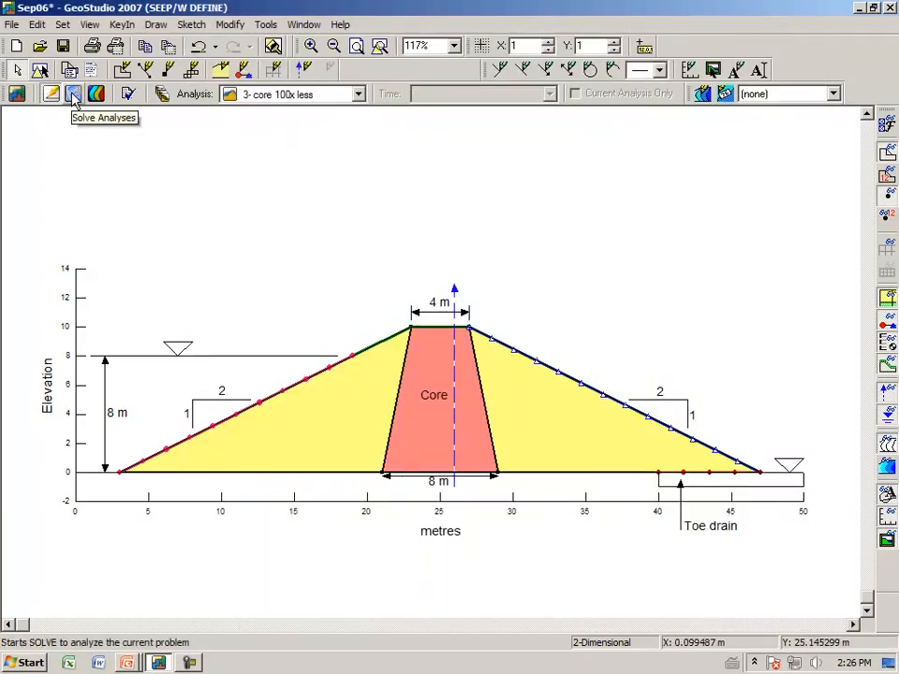
- Save the changes to Sep06.gsz and solve all three analyses again
click(73, 95)
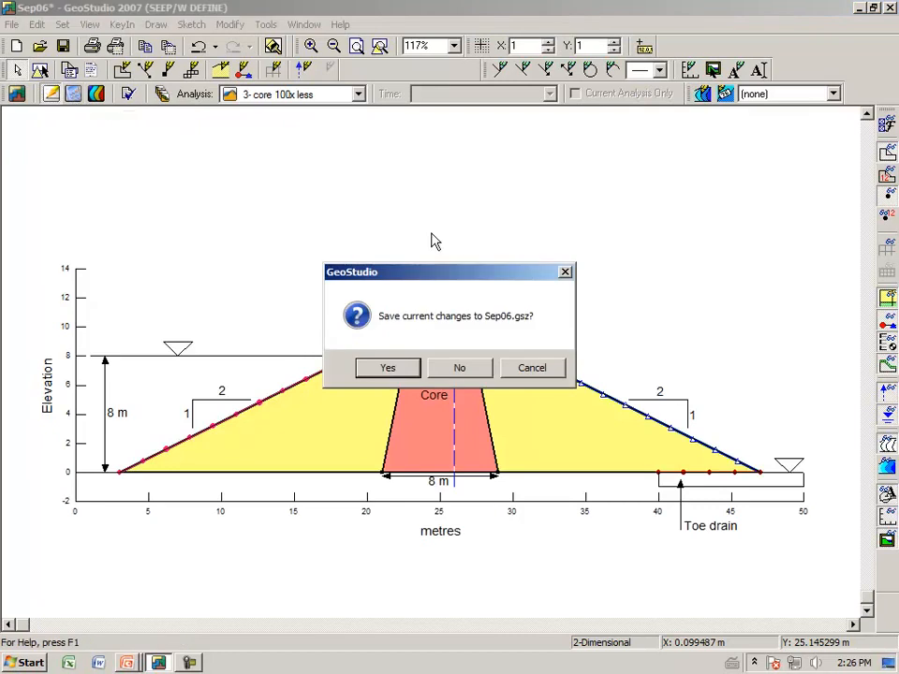
click(407, 372)
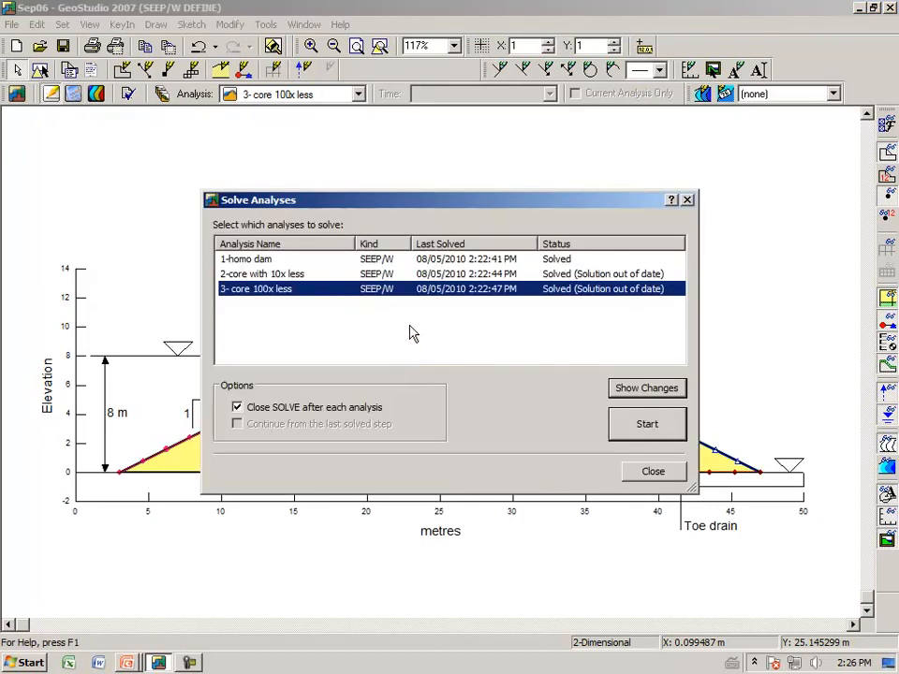
right_click(409, 334)
click(379, 353)
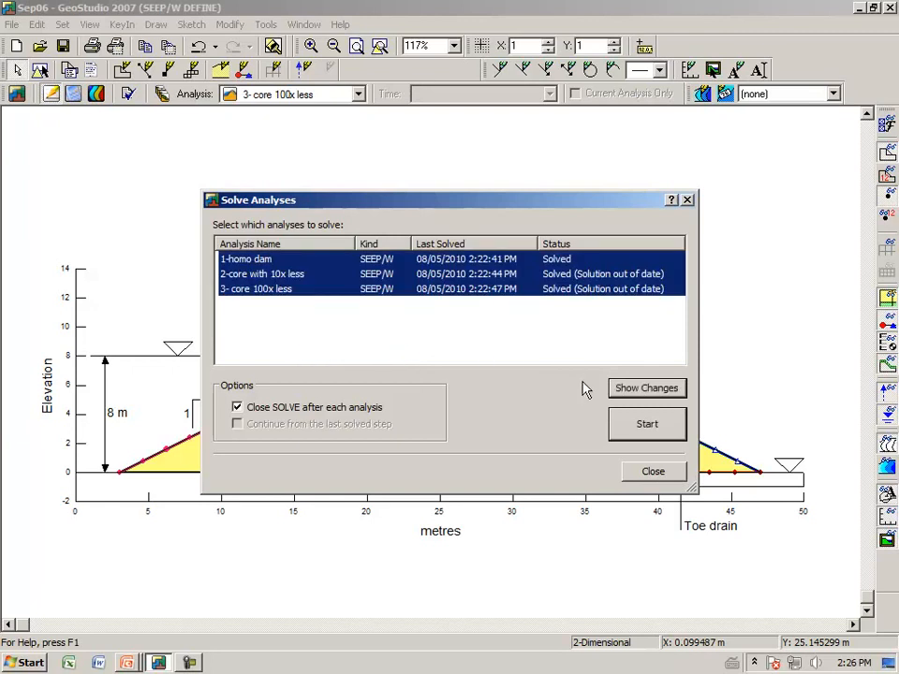
click(652, 431)
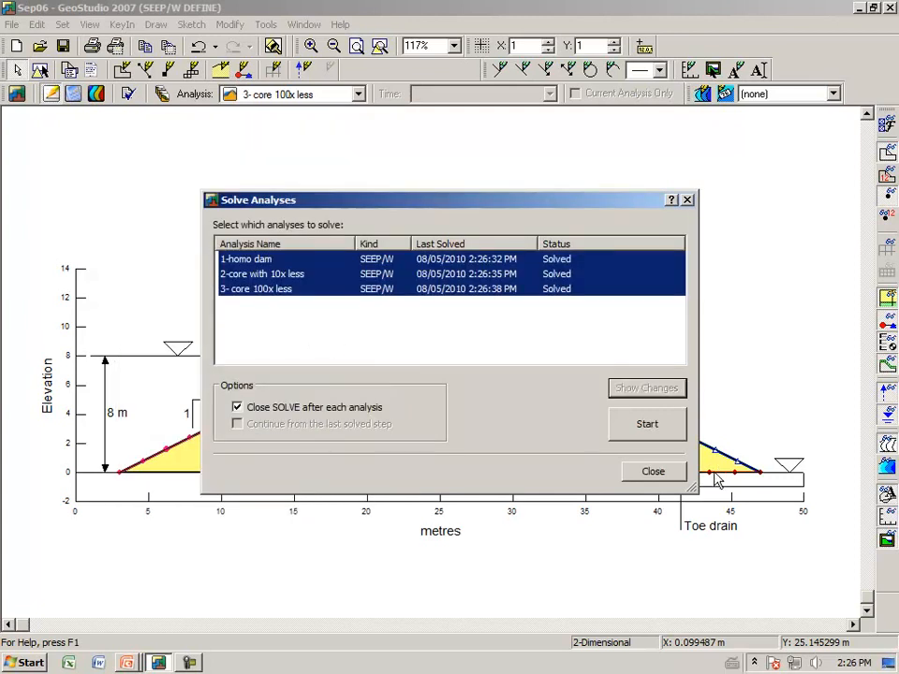
click(660, 474)
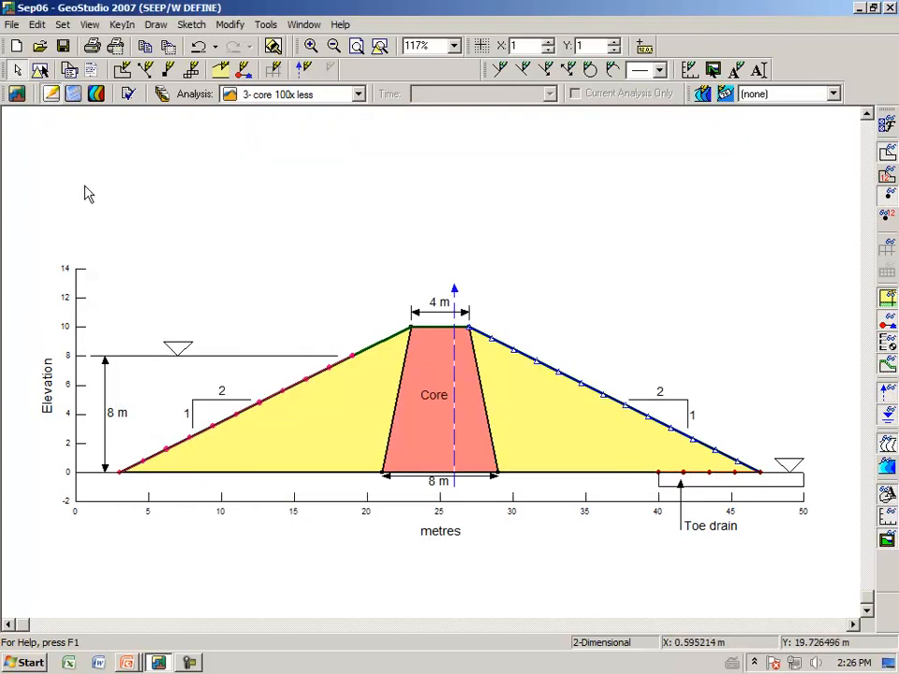
- Compare the total head contours and water table of "1-homo dam" and "2-core with 10x less"
click(357, 94)
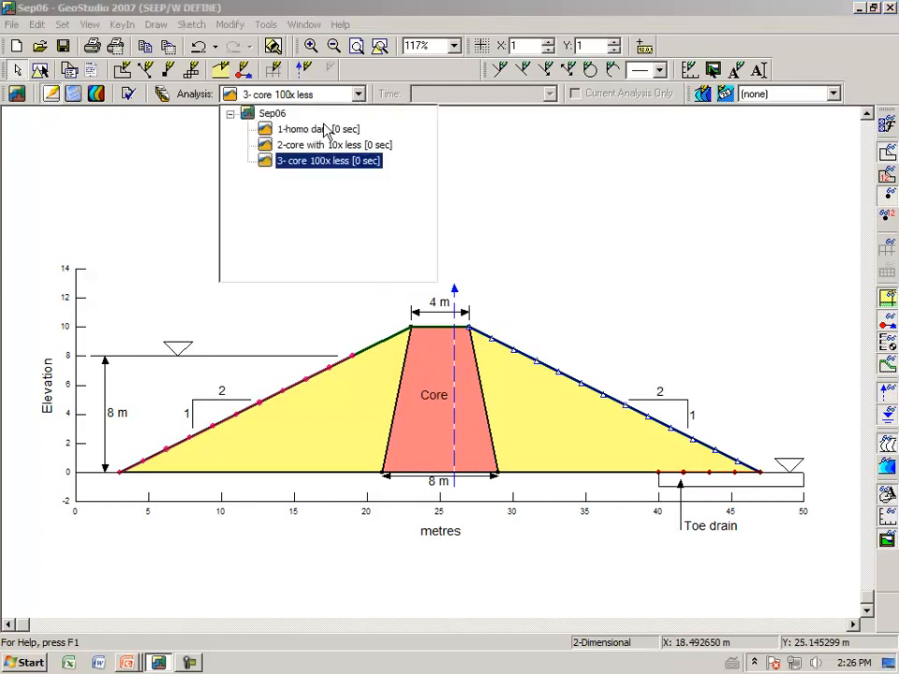
click(323, 124)
click(96, 93)
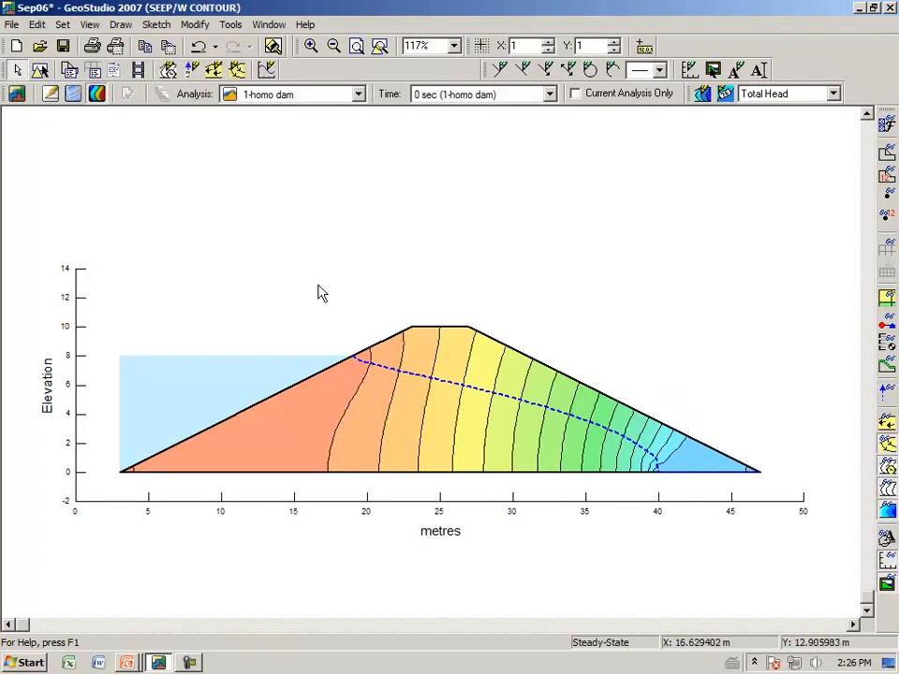
click(358, 95)
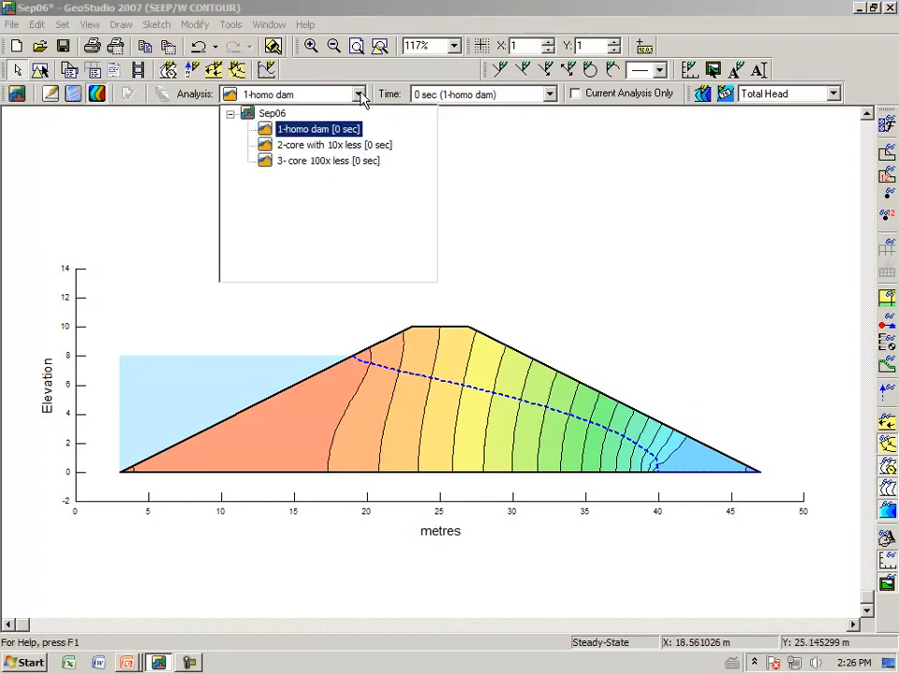
click(333, 147)
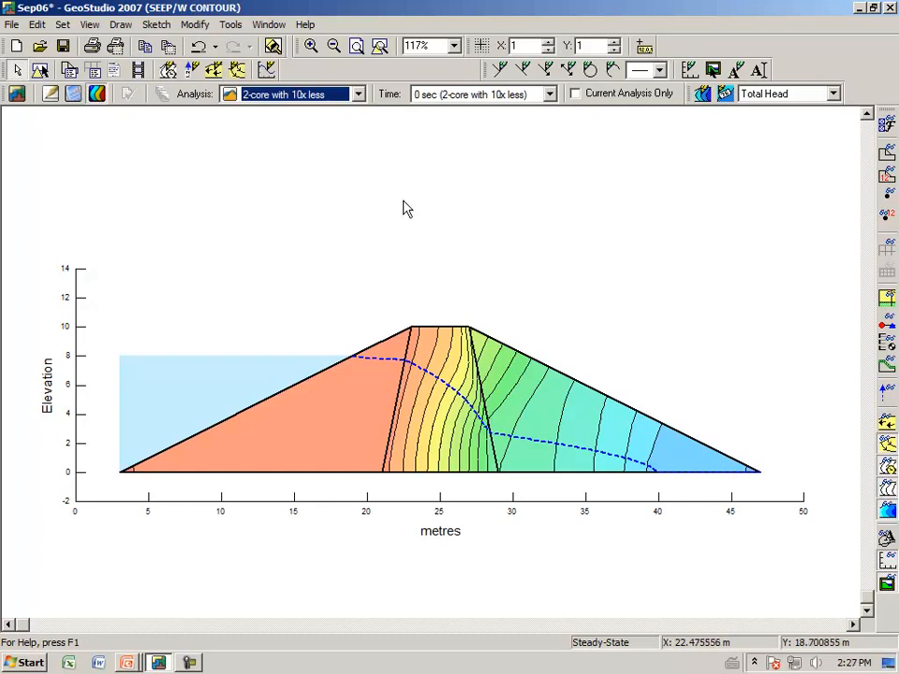
- Examine the core of the 10x less dam up close, with the velocity vectors displayed briefly and hidden again
click(312, 47)
drag(356, 259, 524, 517)
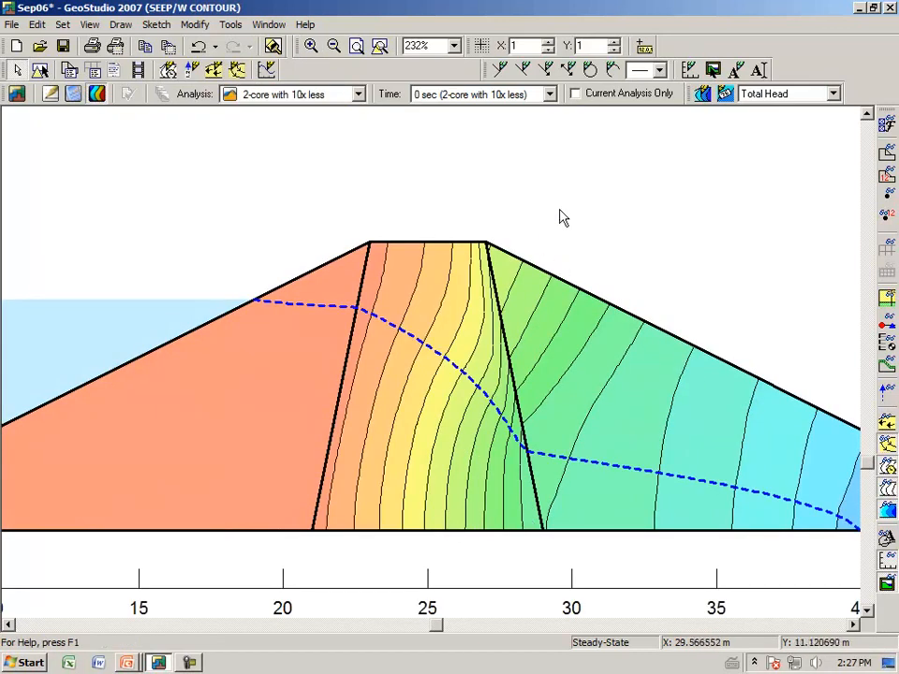
click(887, 424)
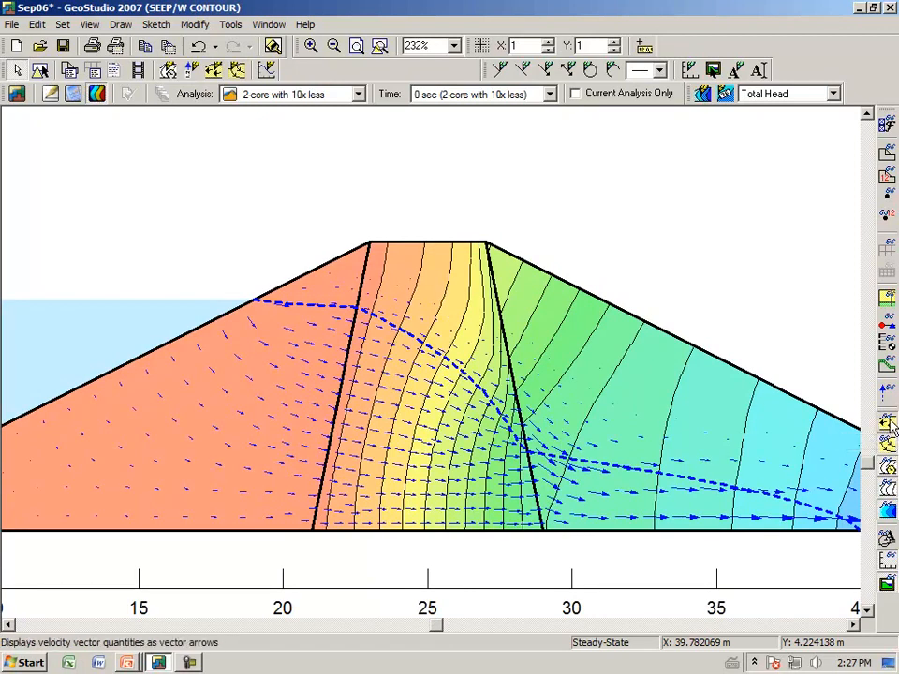
click(888, 424)
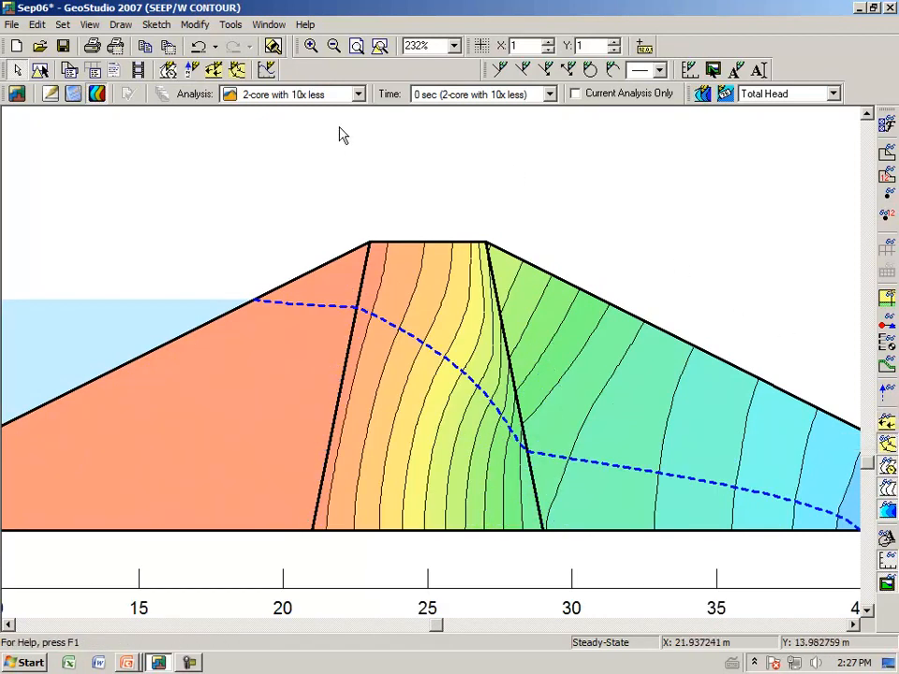
- Draw three flow paths through the core in the "3- core 100x less" results, at upper, middle and lower depths
click(358, 94)
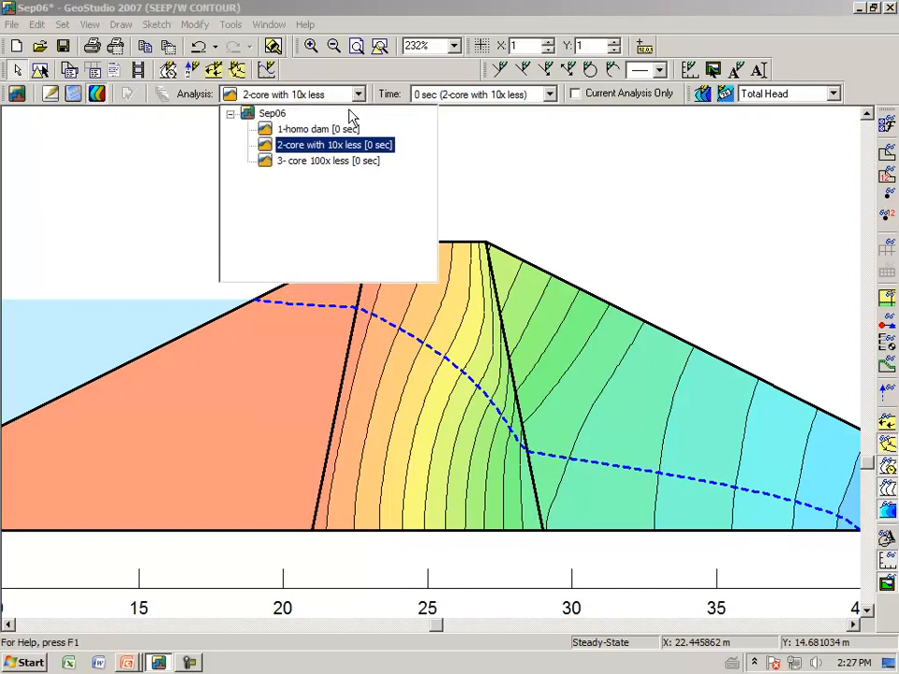
click(335, 161)
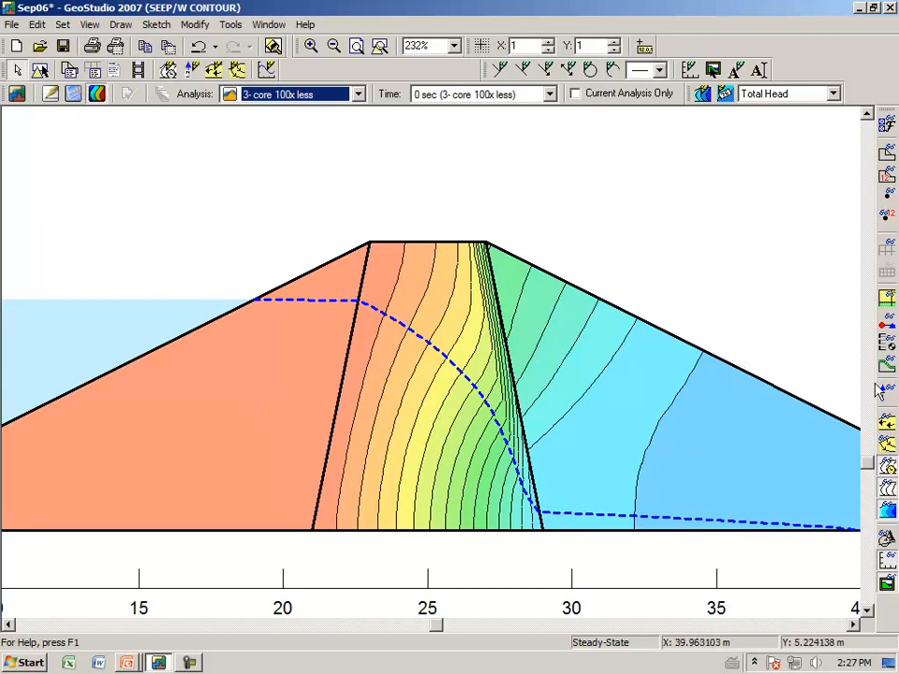
click(121, 25)
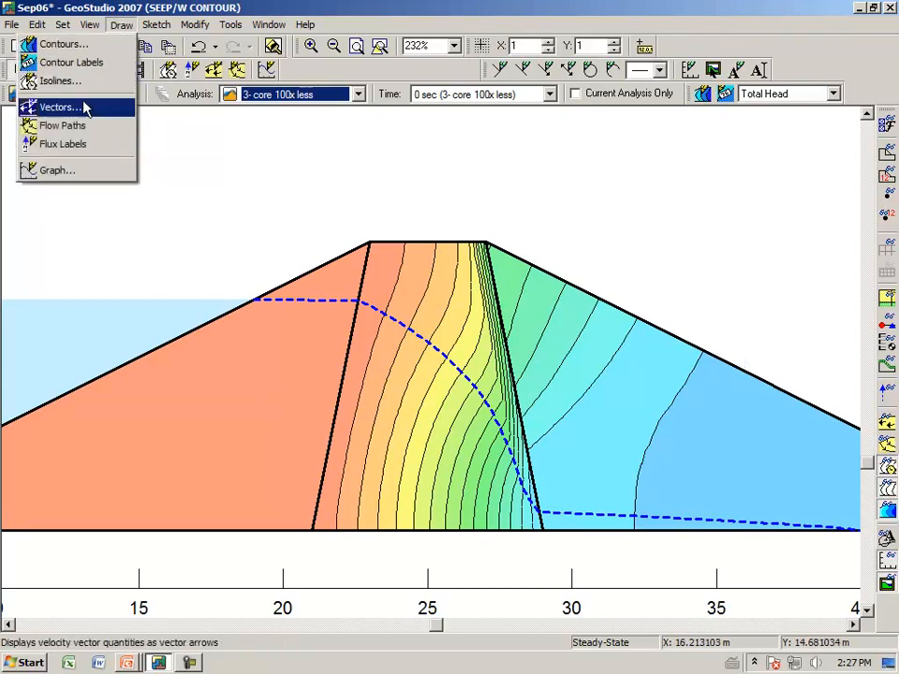
click(66, 125)
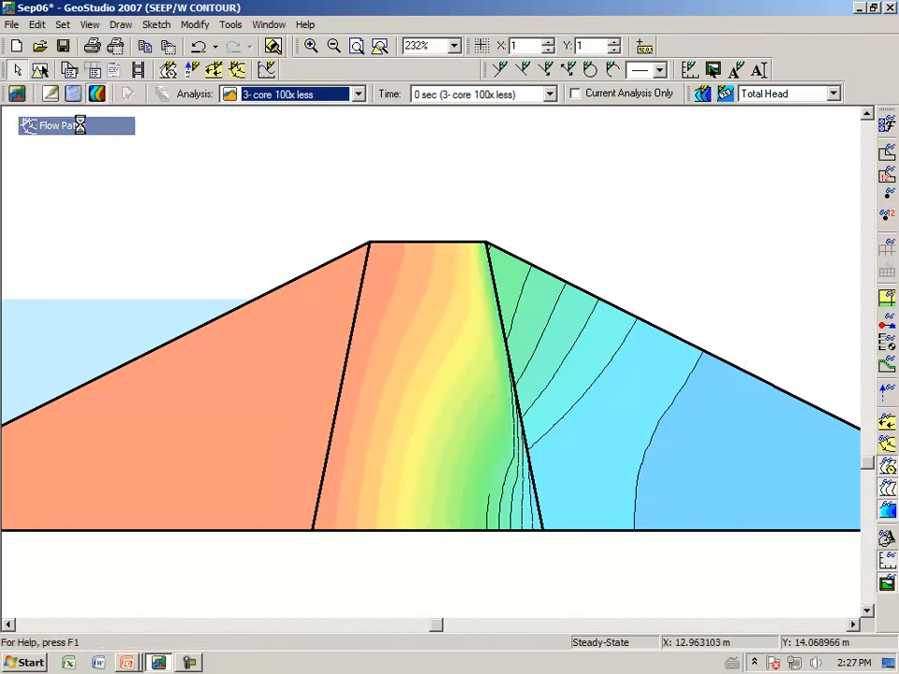
click(409, 374)
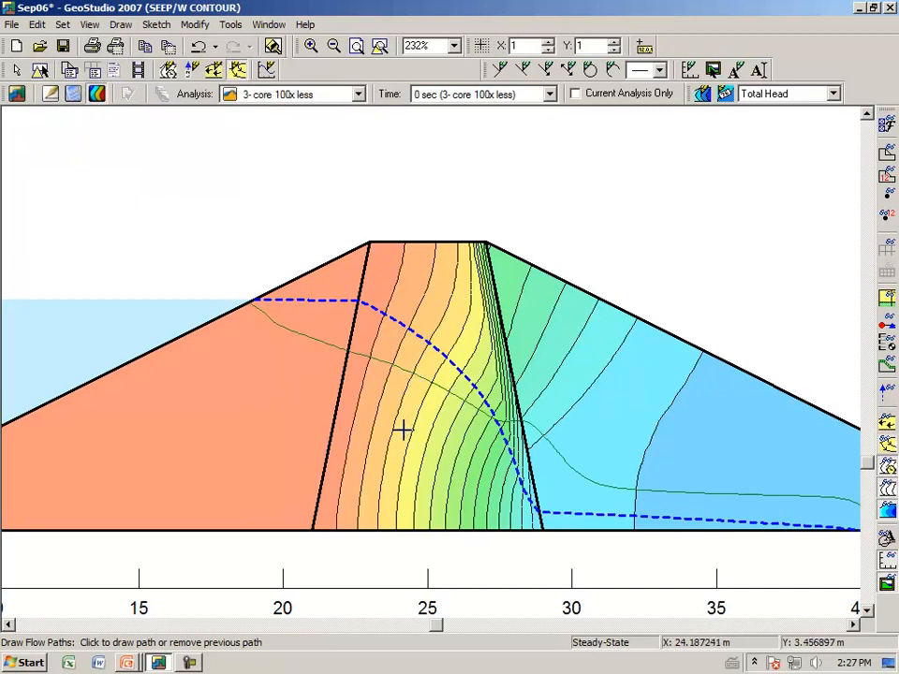
click(395, 430)
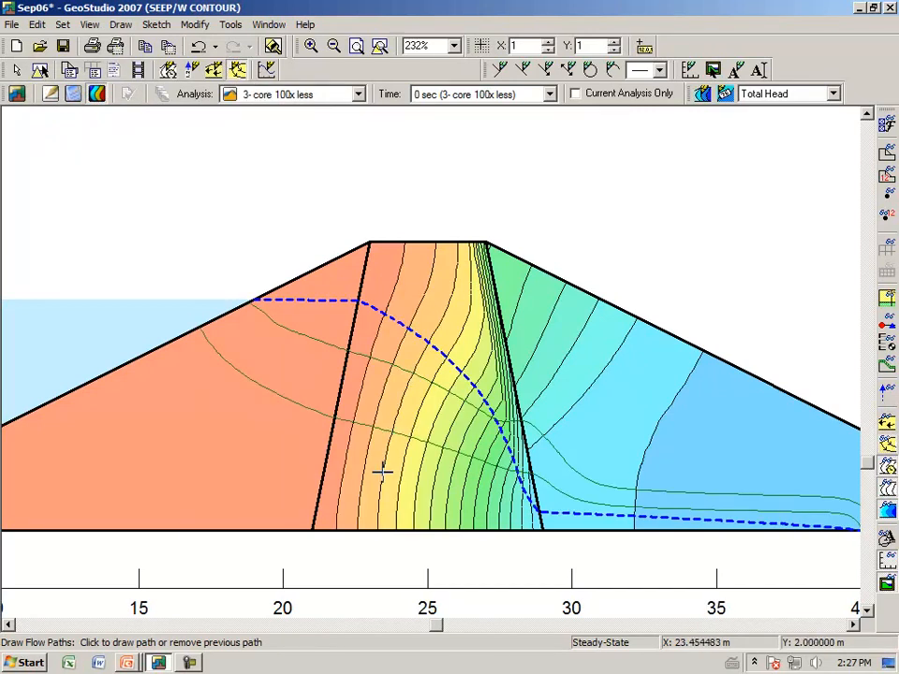
click(382, 470)
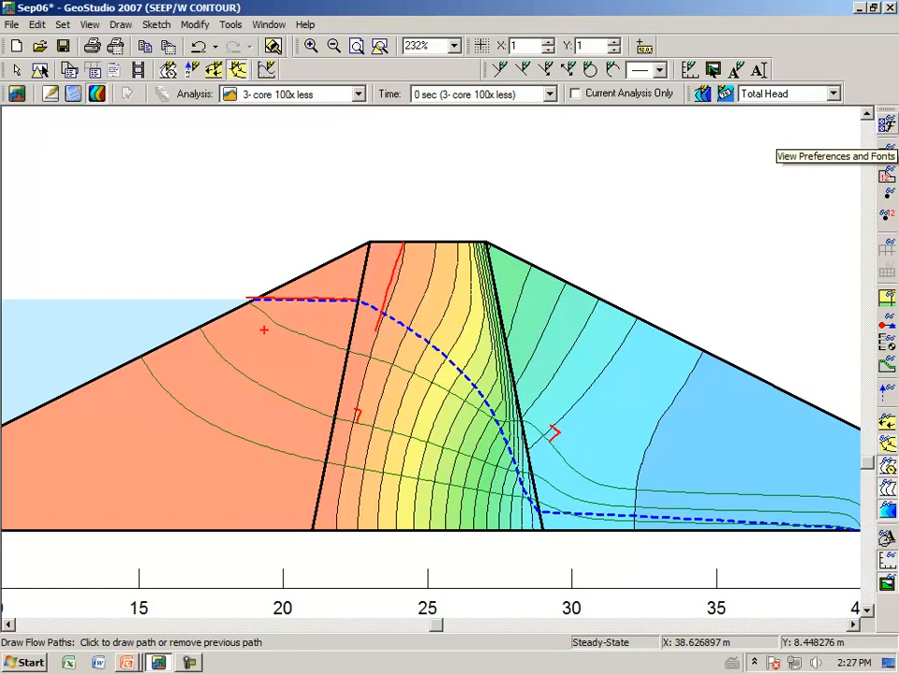
click(263, 329)
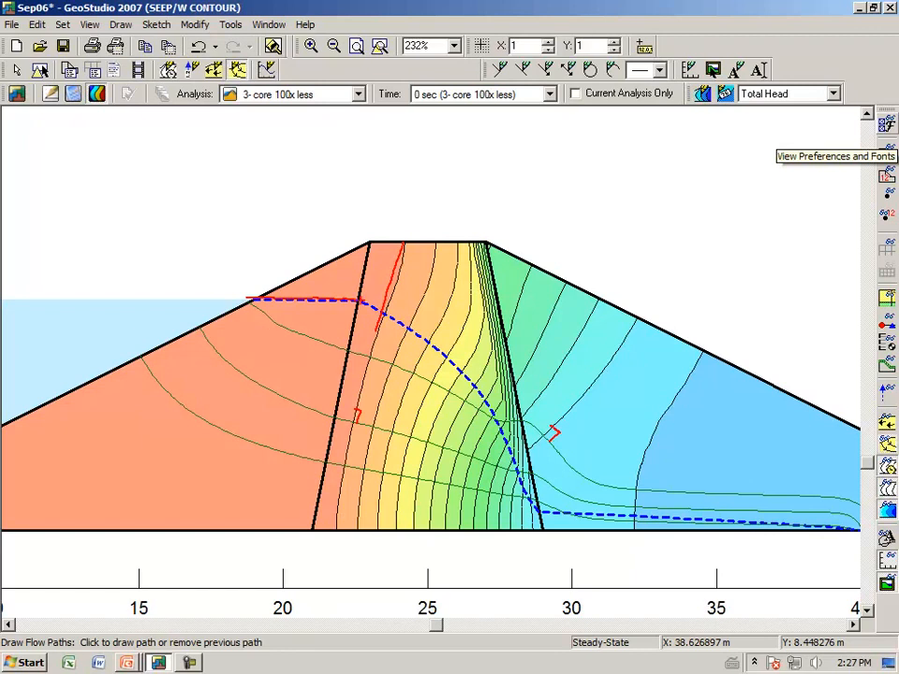